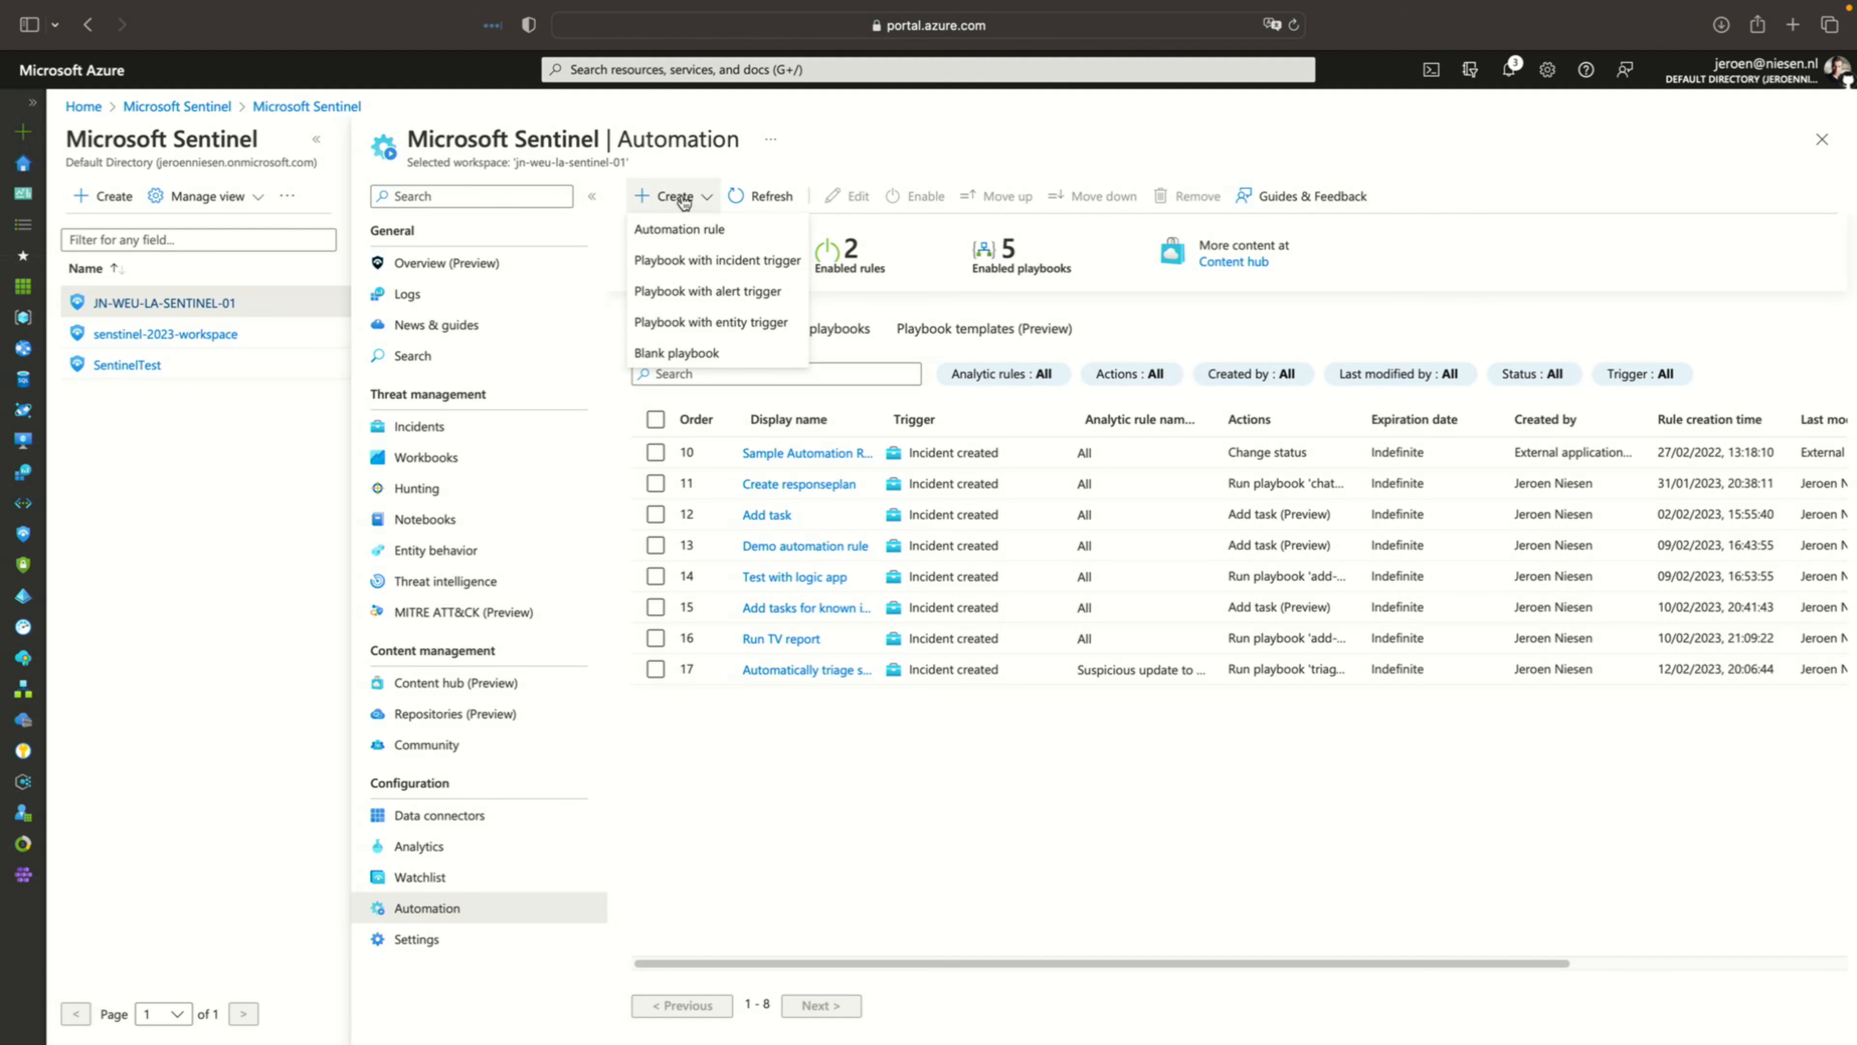
Create an automation rule named "Auto demo incident" with the trigger When incident is created
{"action": "left_click", "coordinate": [683, 231]}
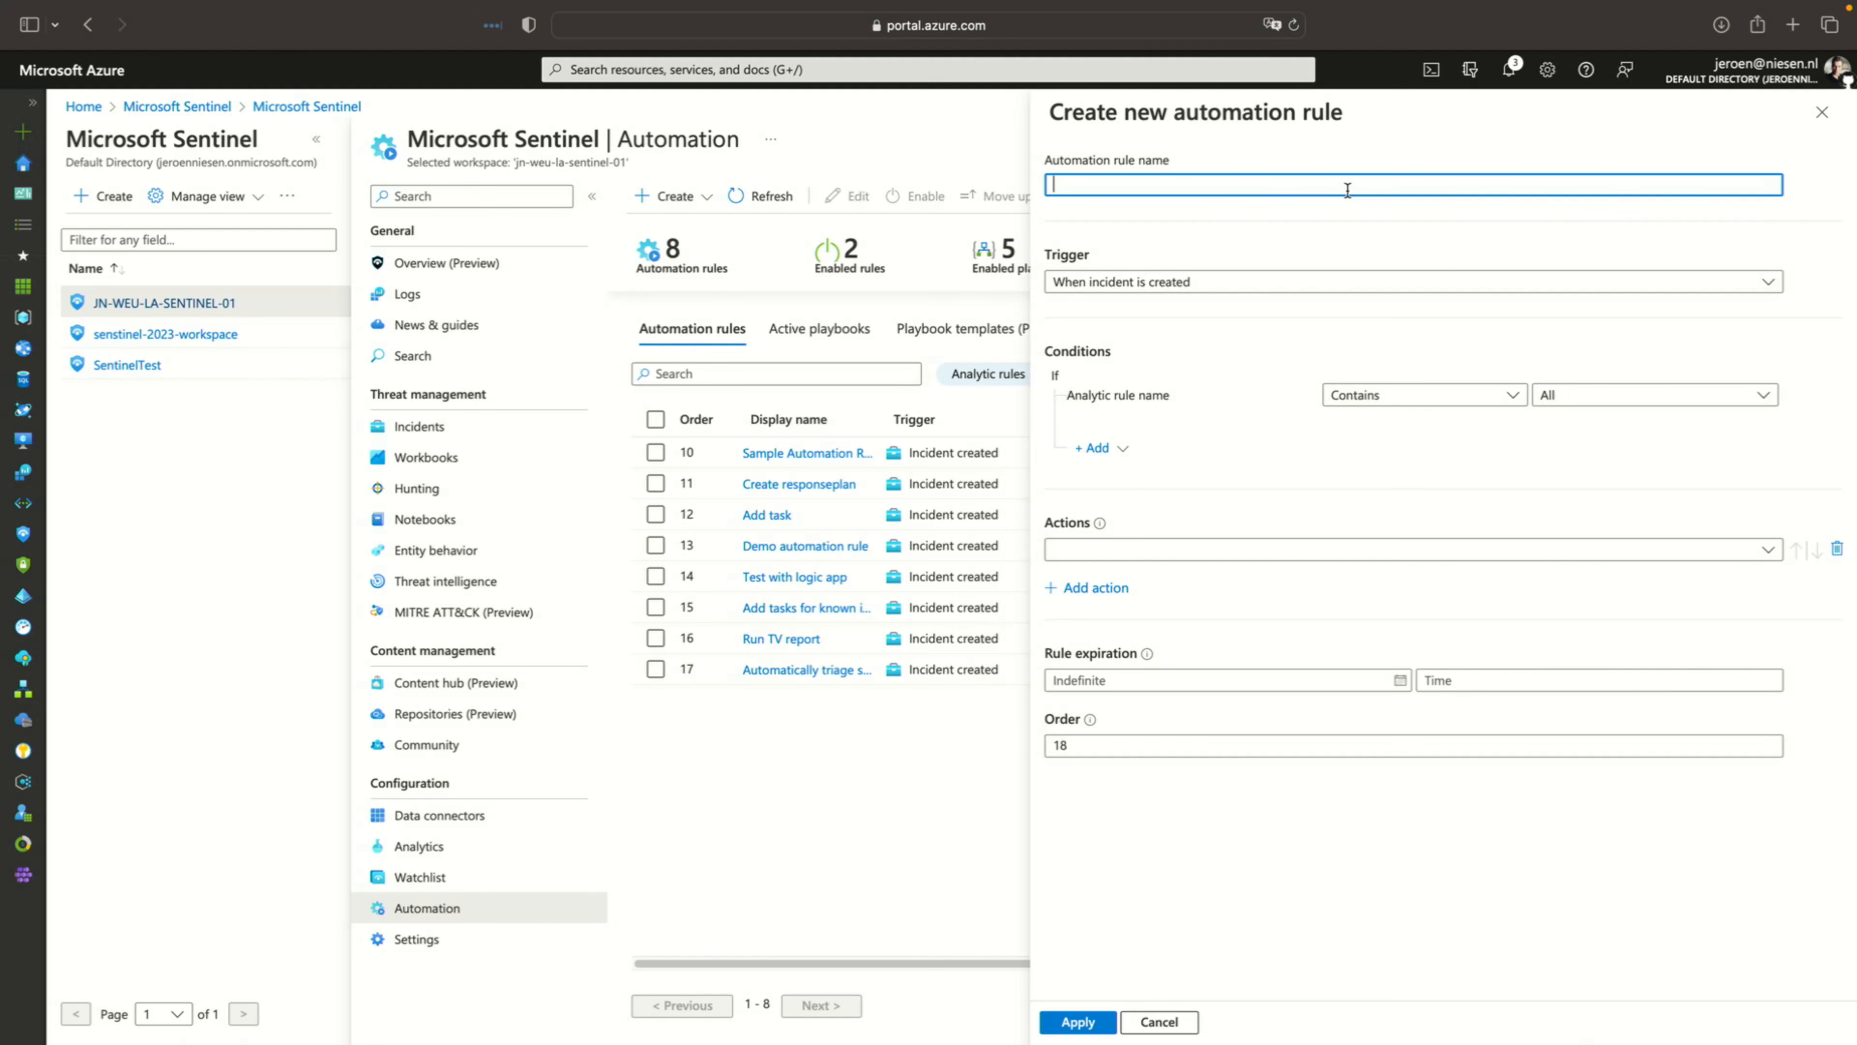
{"action": "type", "text": "Auto demo incident"}
{"action": "left_click", "coordinate": [1107, 283]}
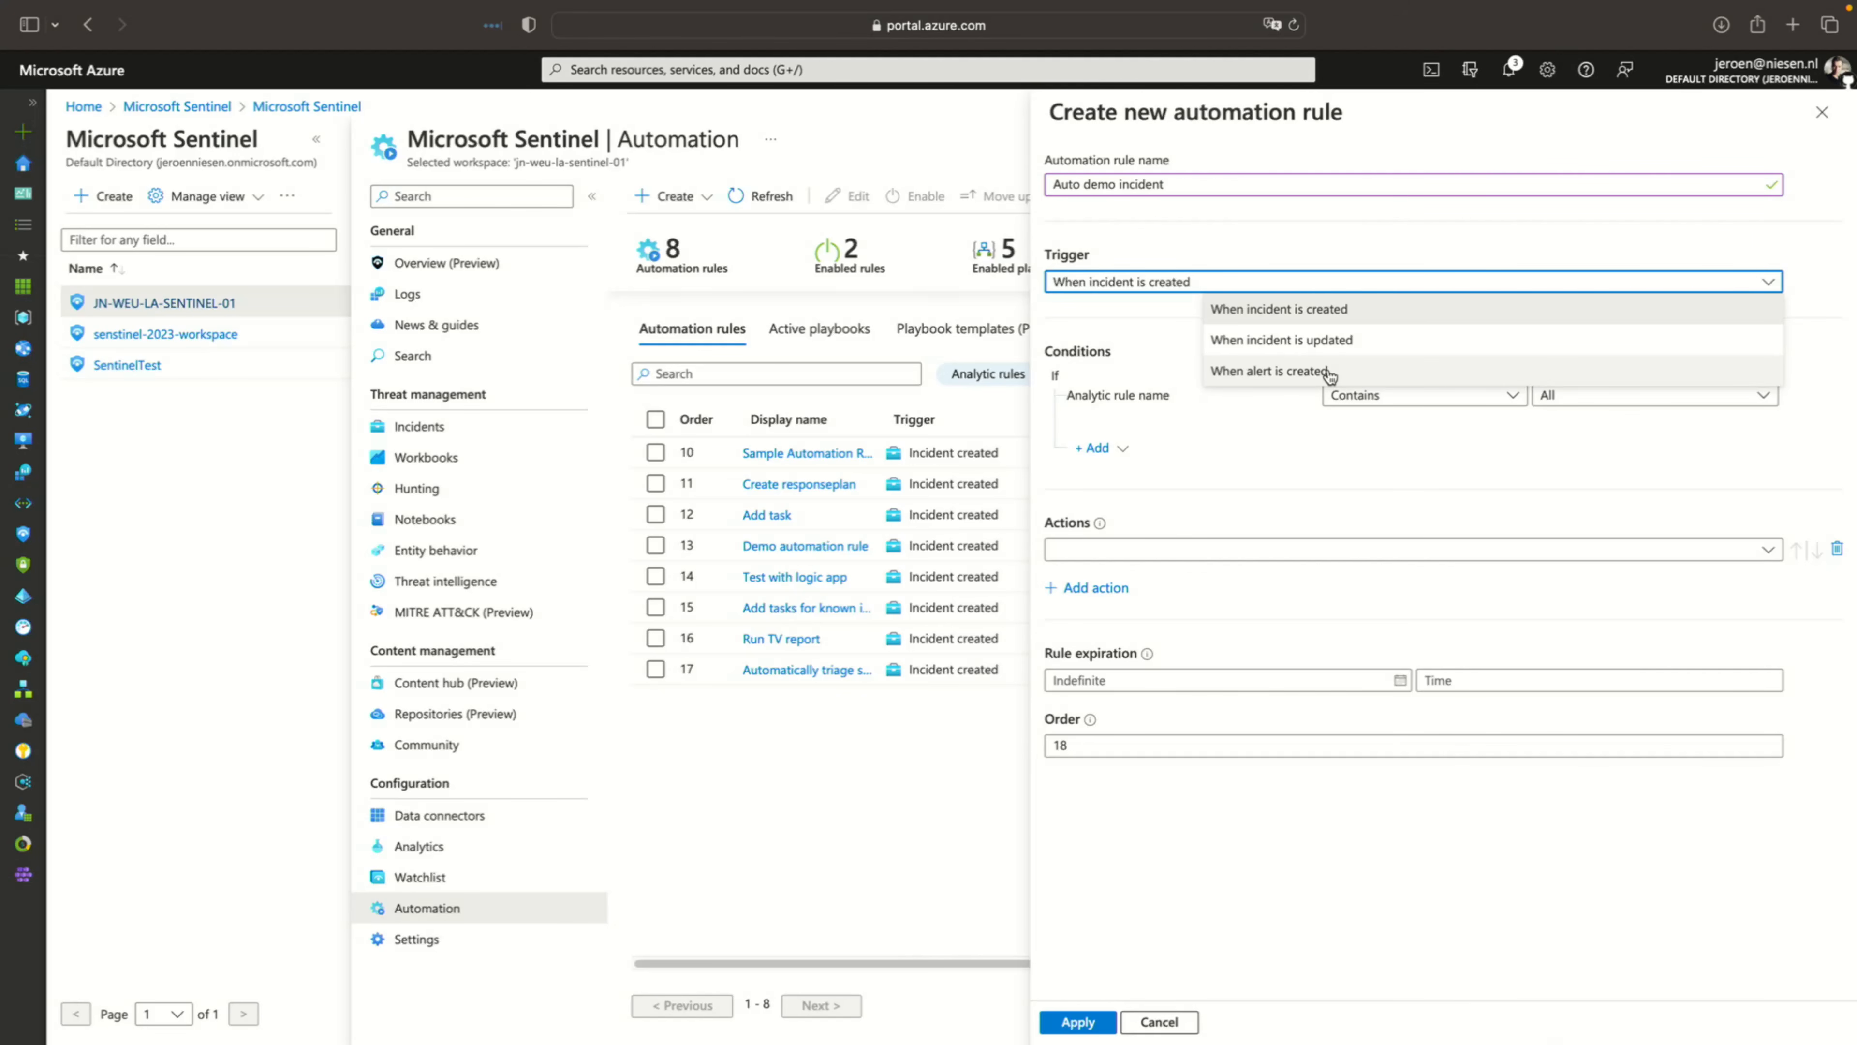
{"action": "left_click", "coordinate": [1235, 311]}
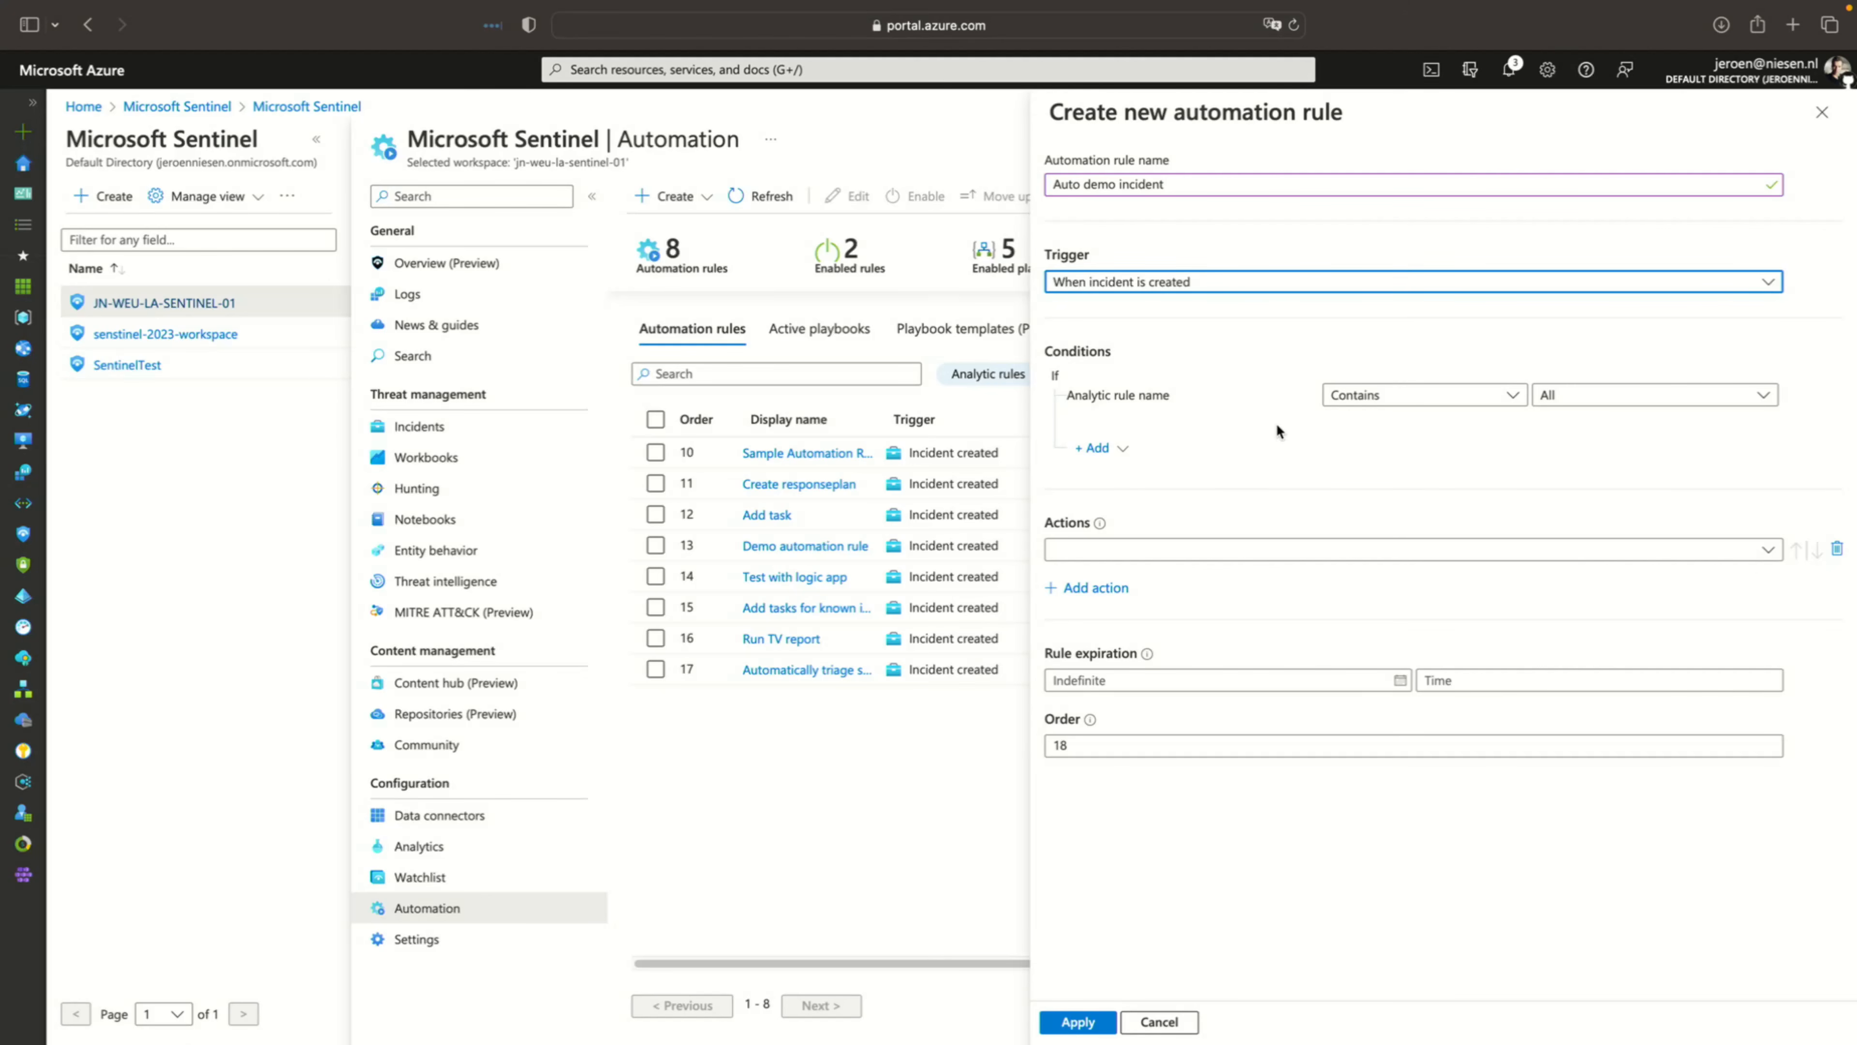
{"action": "left_click", "coordinate": [1611, 396]}
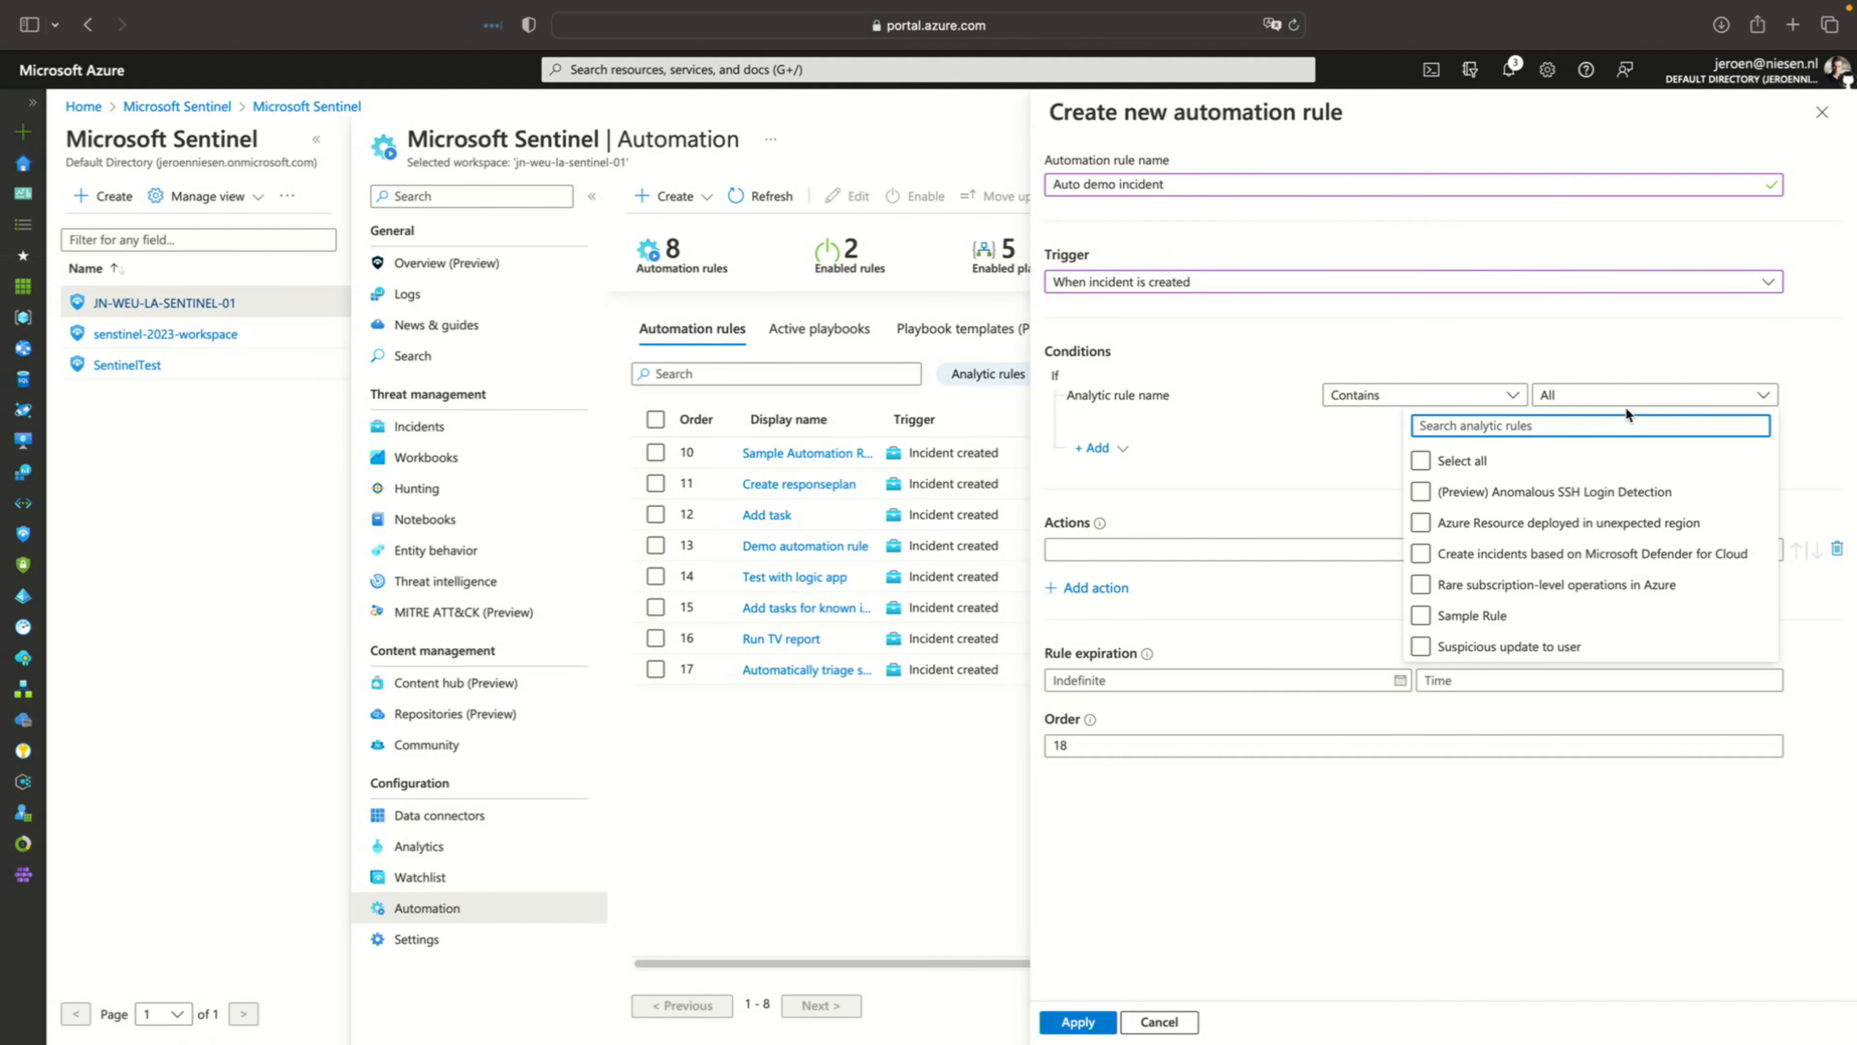
{"action": "left_click", "coordinate": [1715, 489]}
{"action": "left_click", "coordinate": [1628, 402]}
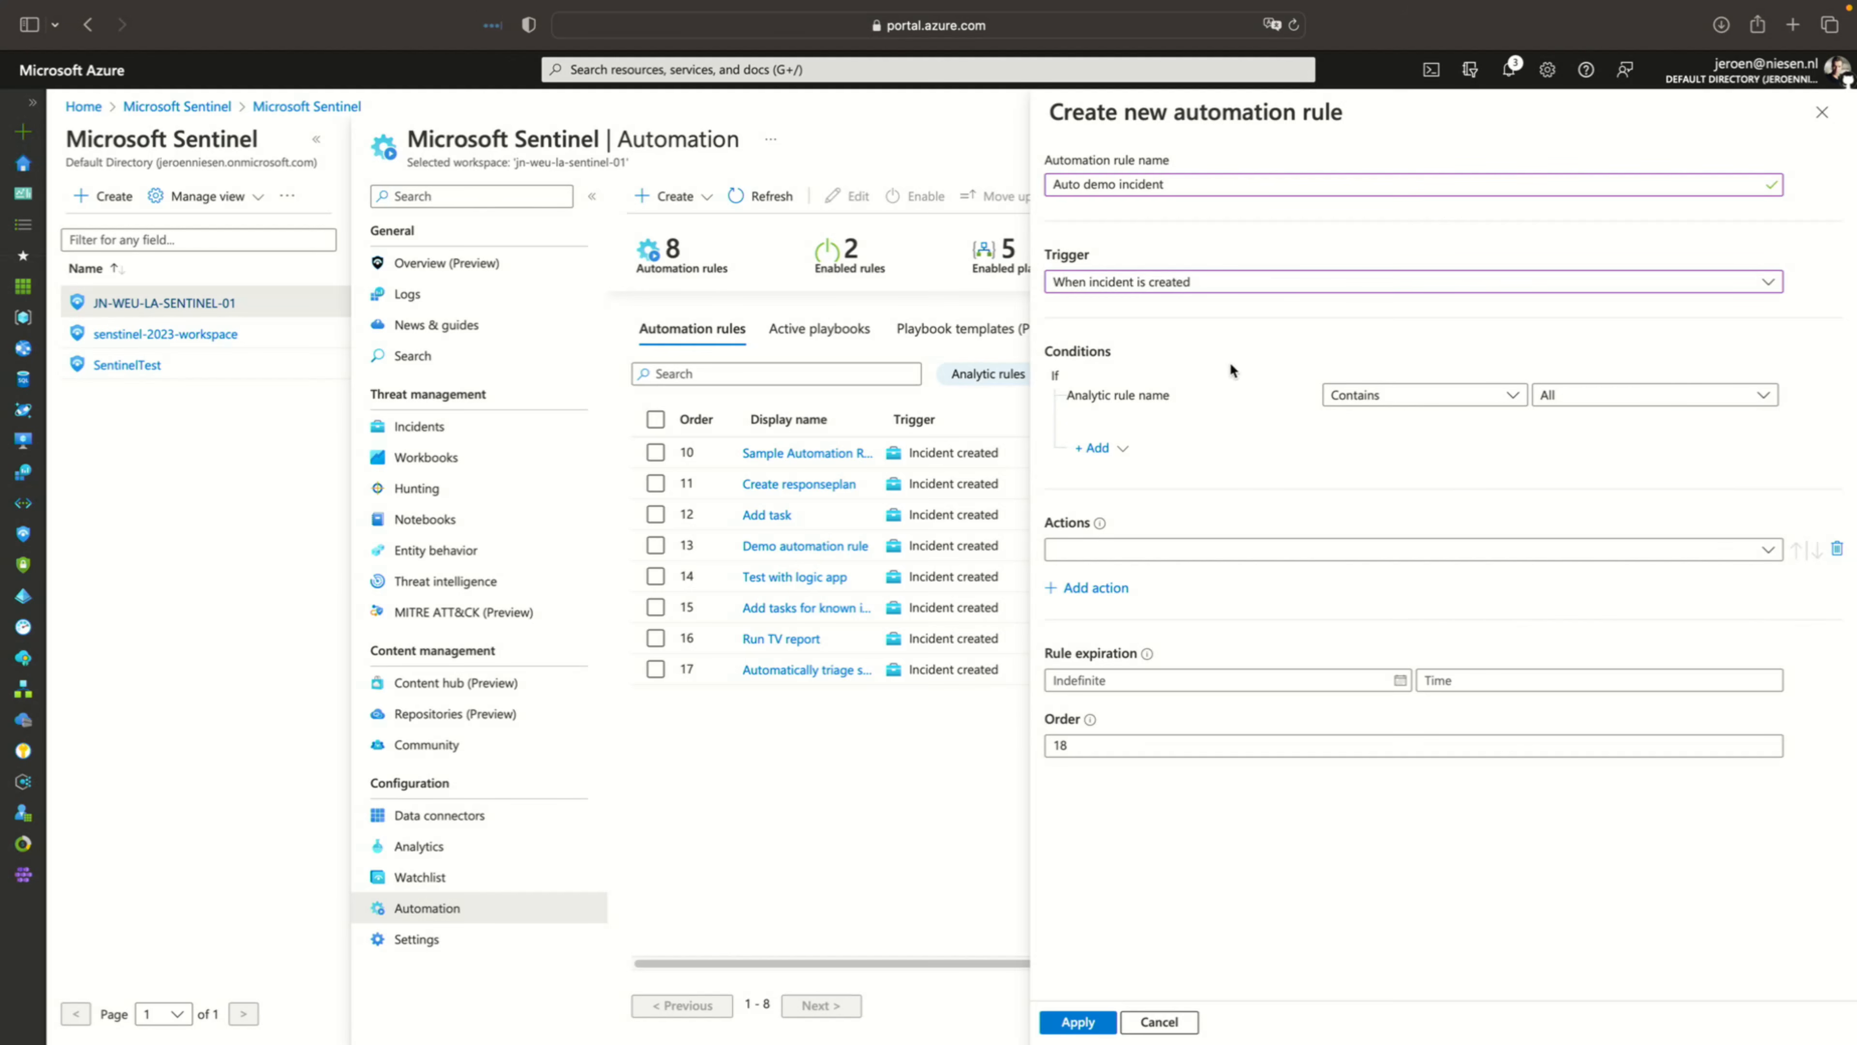
Add a second condition to the rule requiring that the incident Title Contains "DemoIncident"
{"action": "left_click", "coordinate": [1110, 448]}
{"action": "left_click", "coordinate": [1126, 481]}
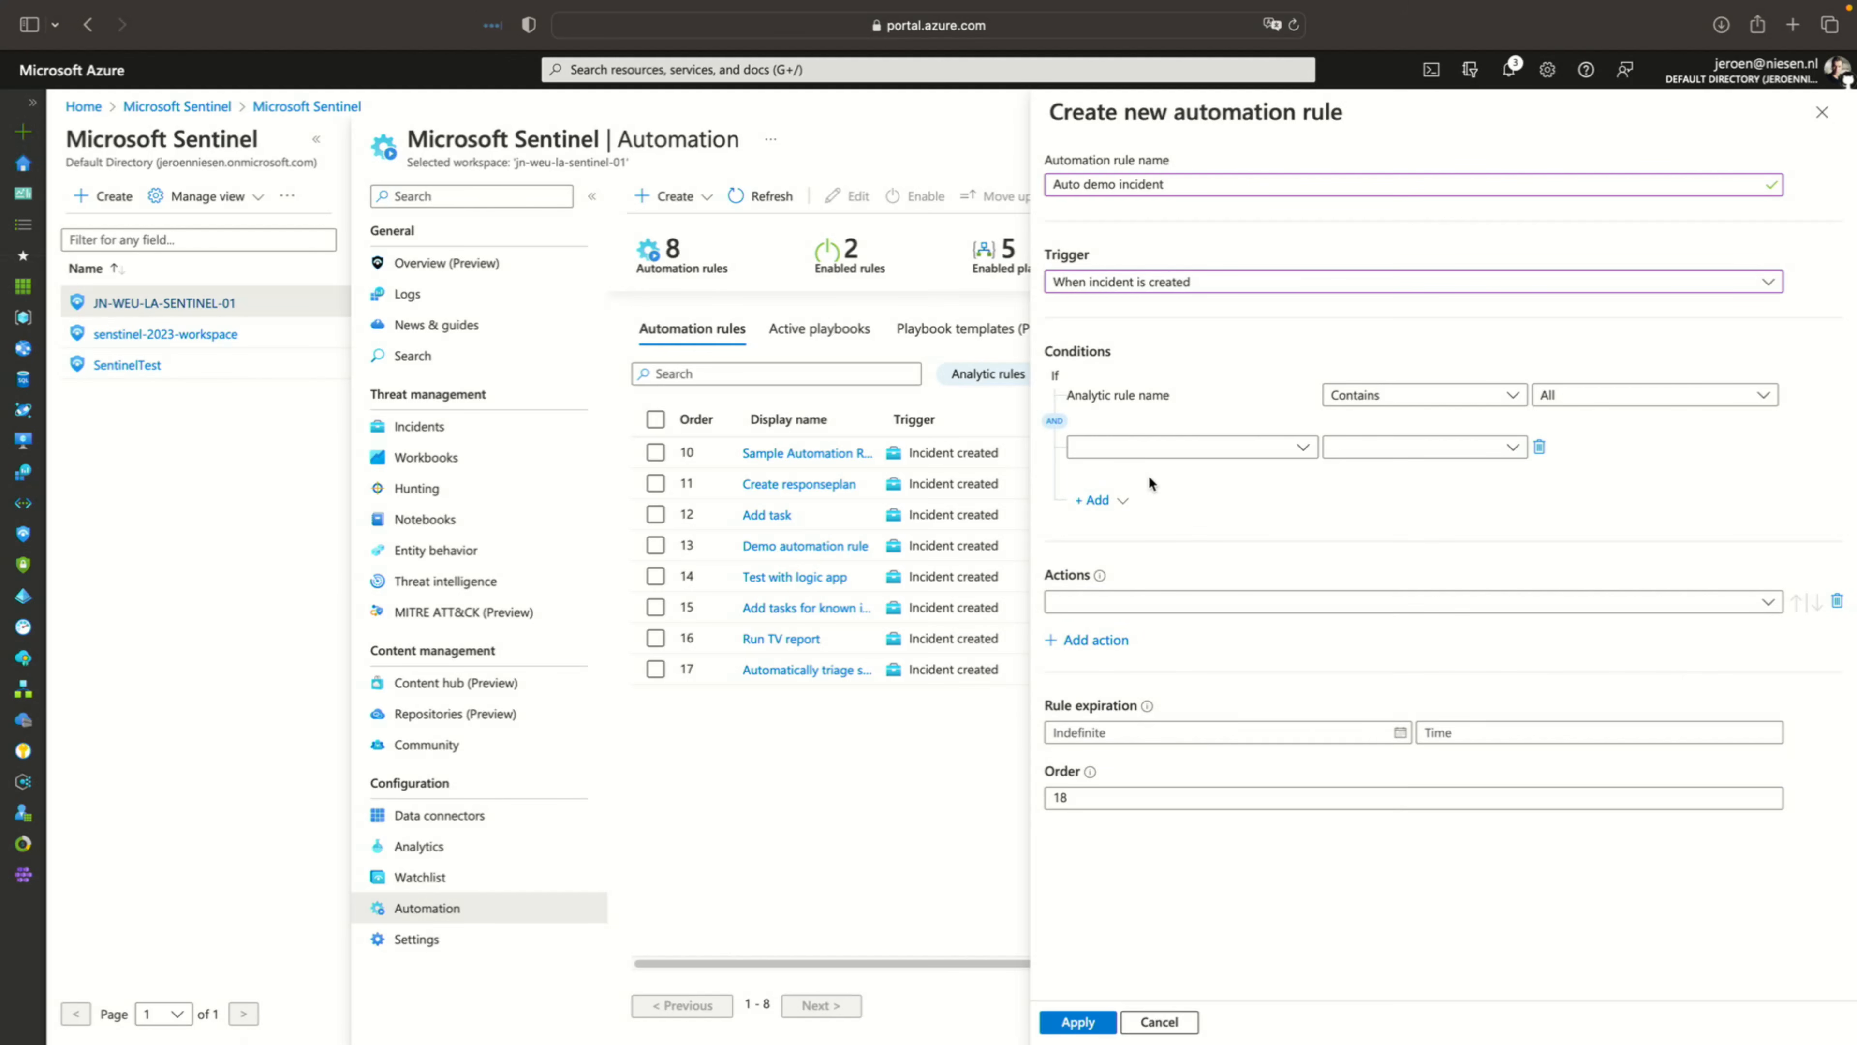
{"action": "left_click", "coordinate": [1210, 448]}
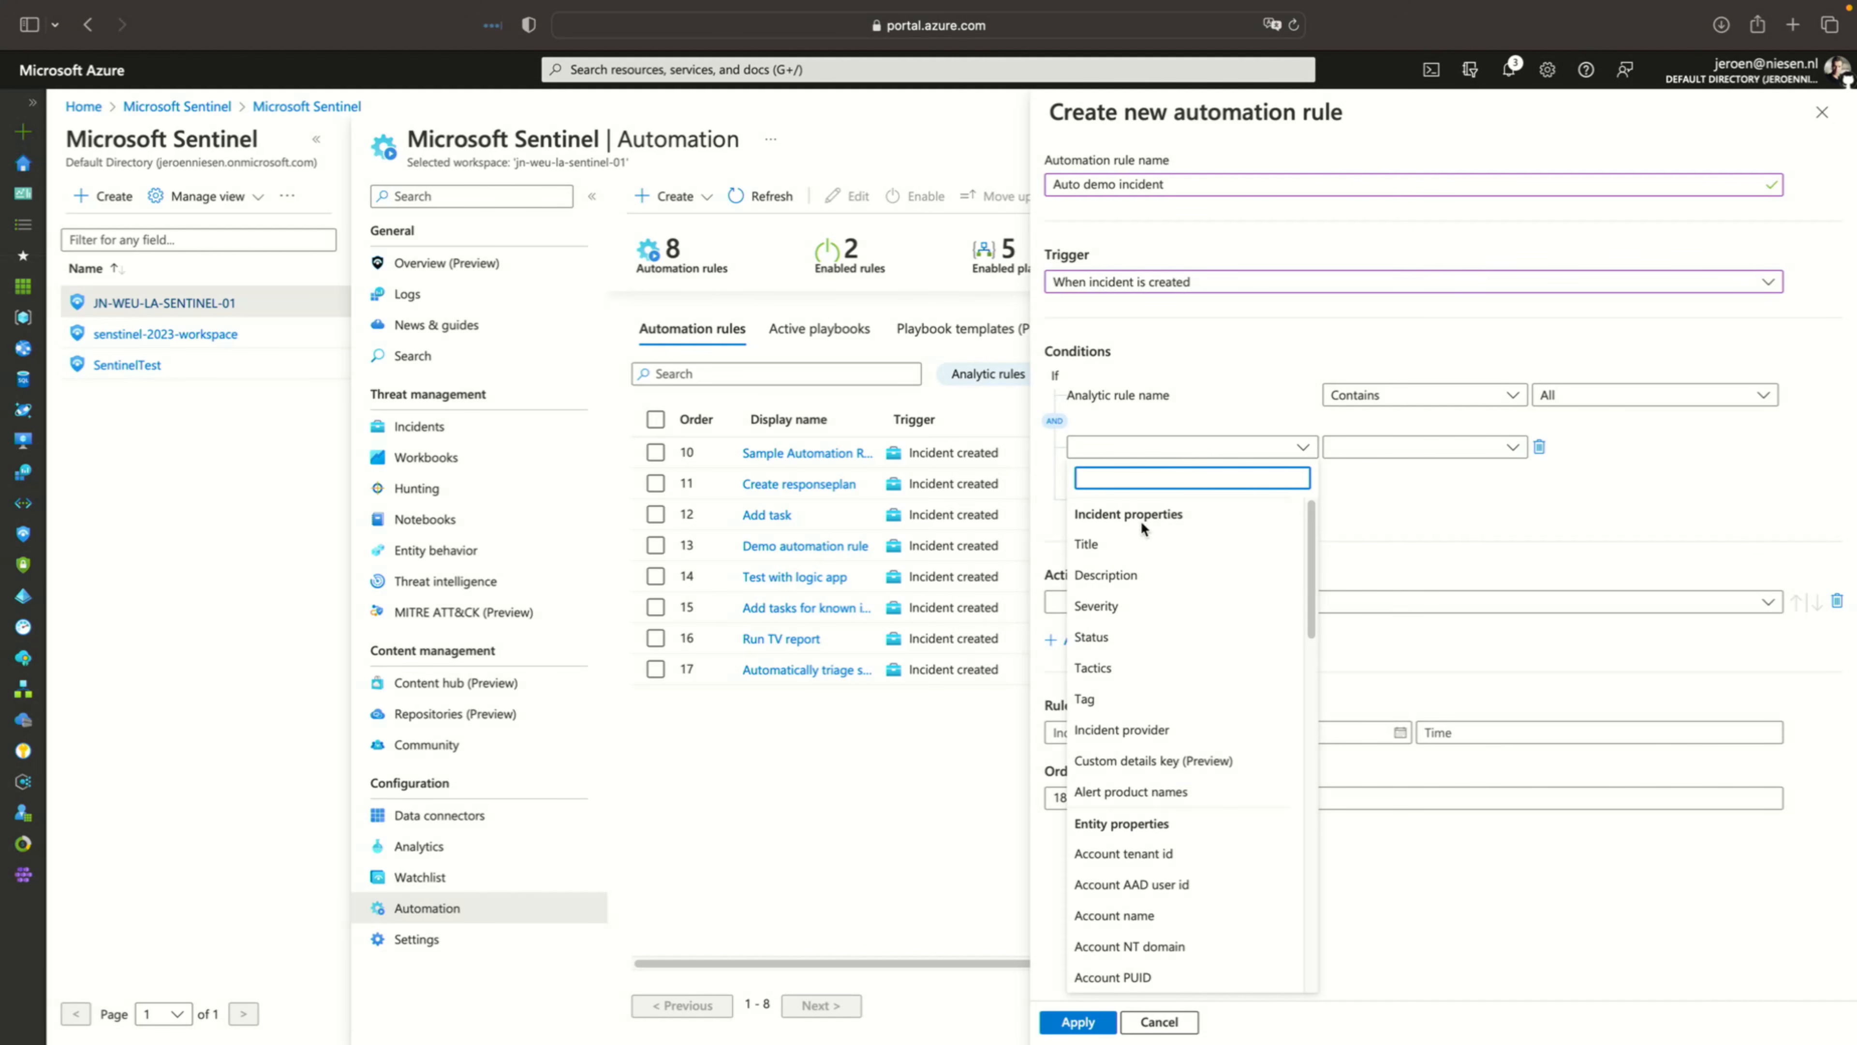
{"action": "left_click", "coordinate": [1139, 552]}
{"action": "left_click", "coordinate": [1378, 447]}
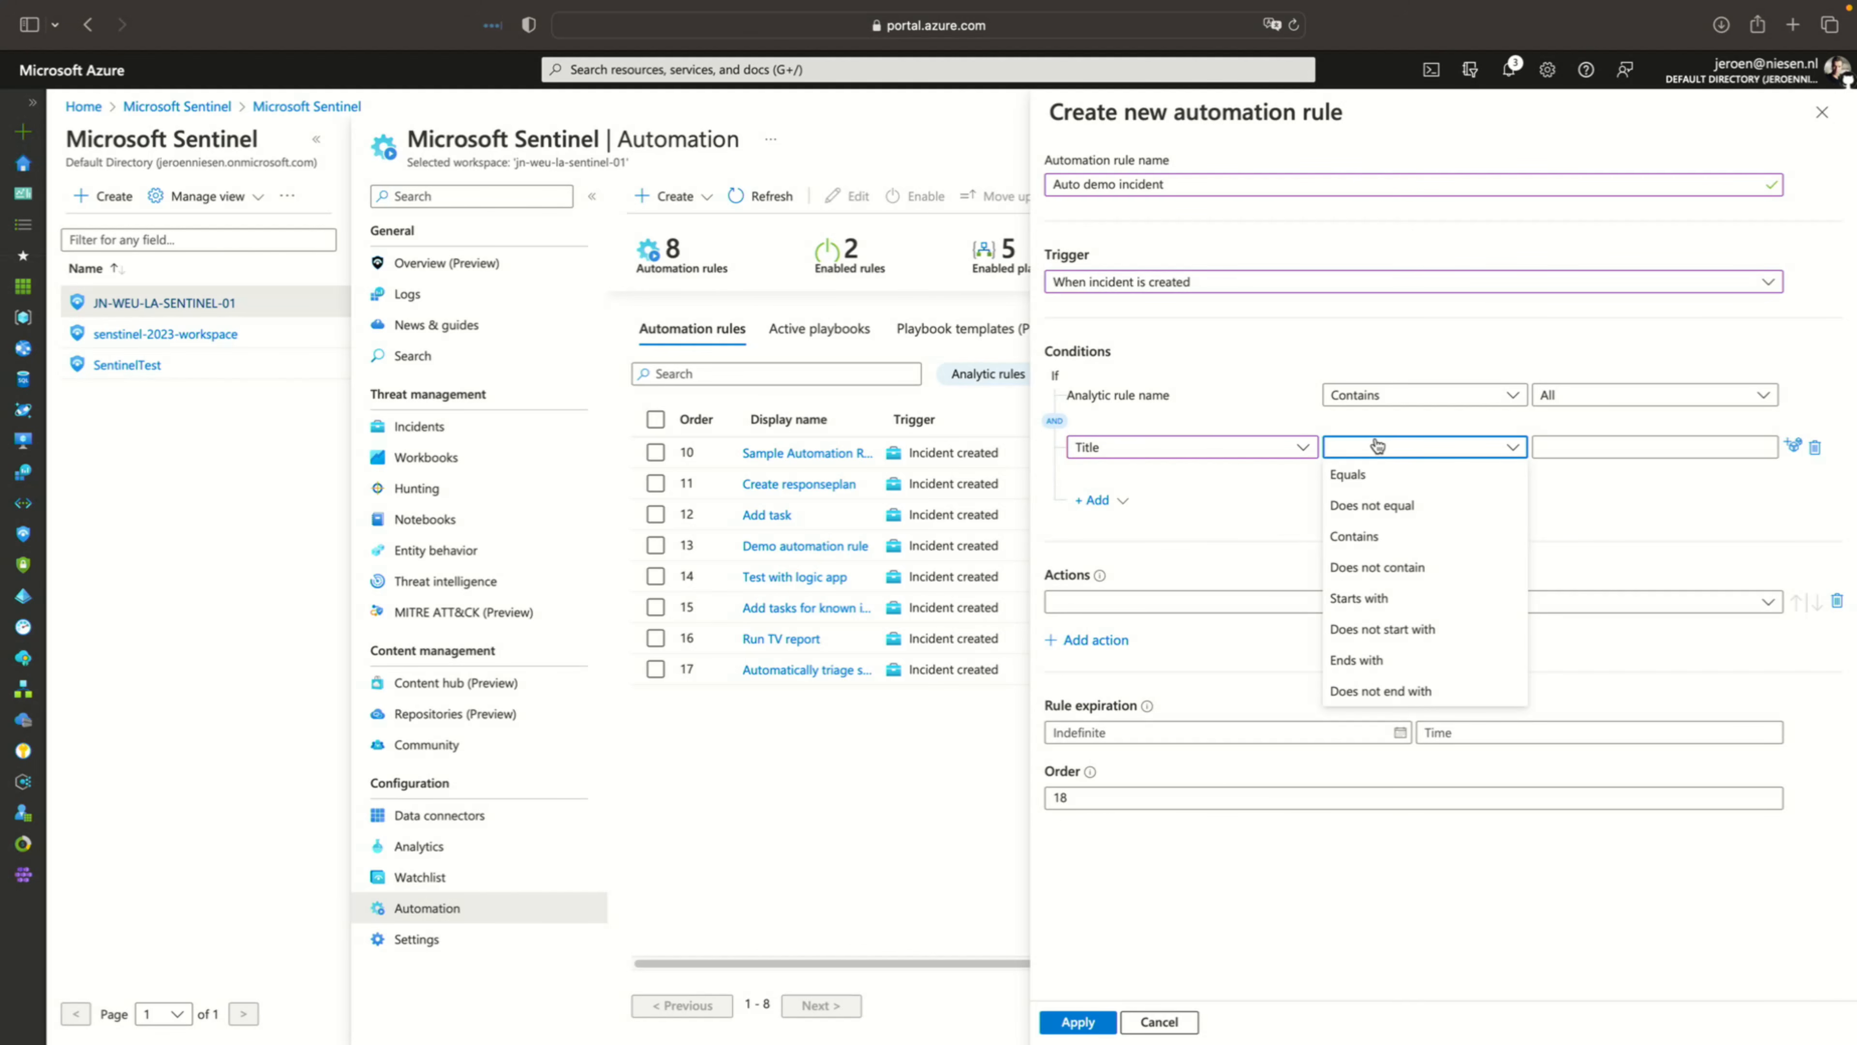
{"action": "left_click", "coordinate": [1359, 535]}
{"action": "left_click", "coordinate": [1595, 445]}
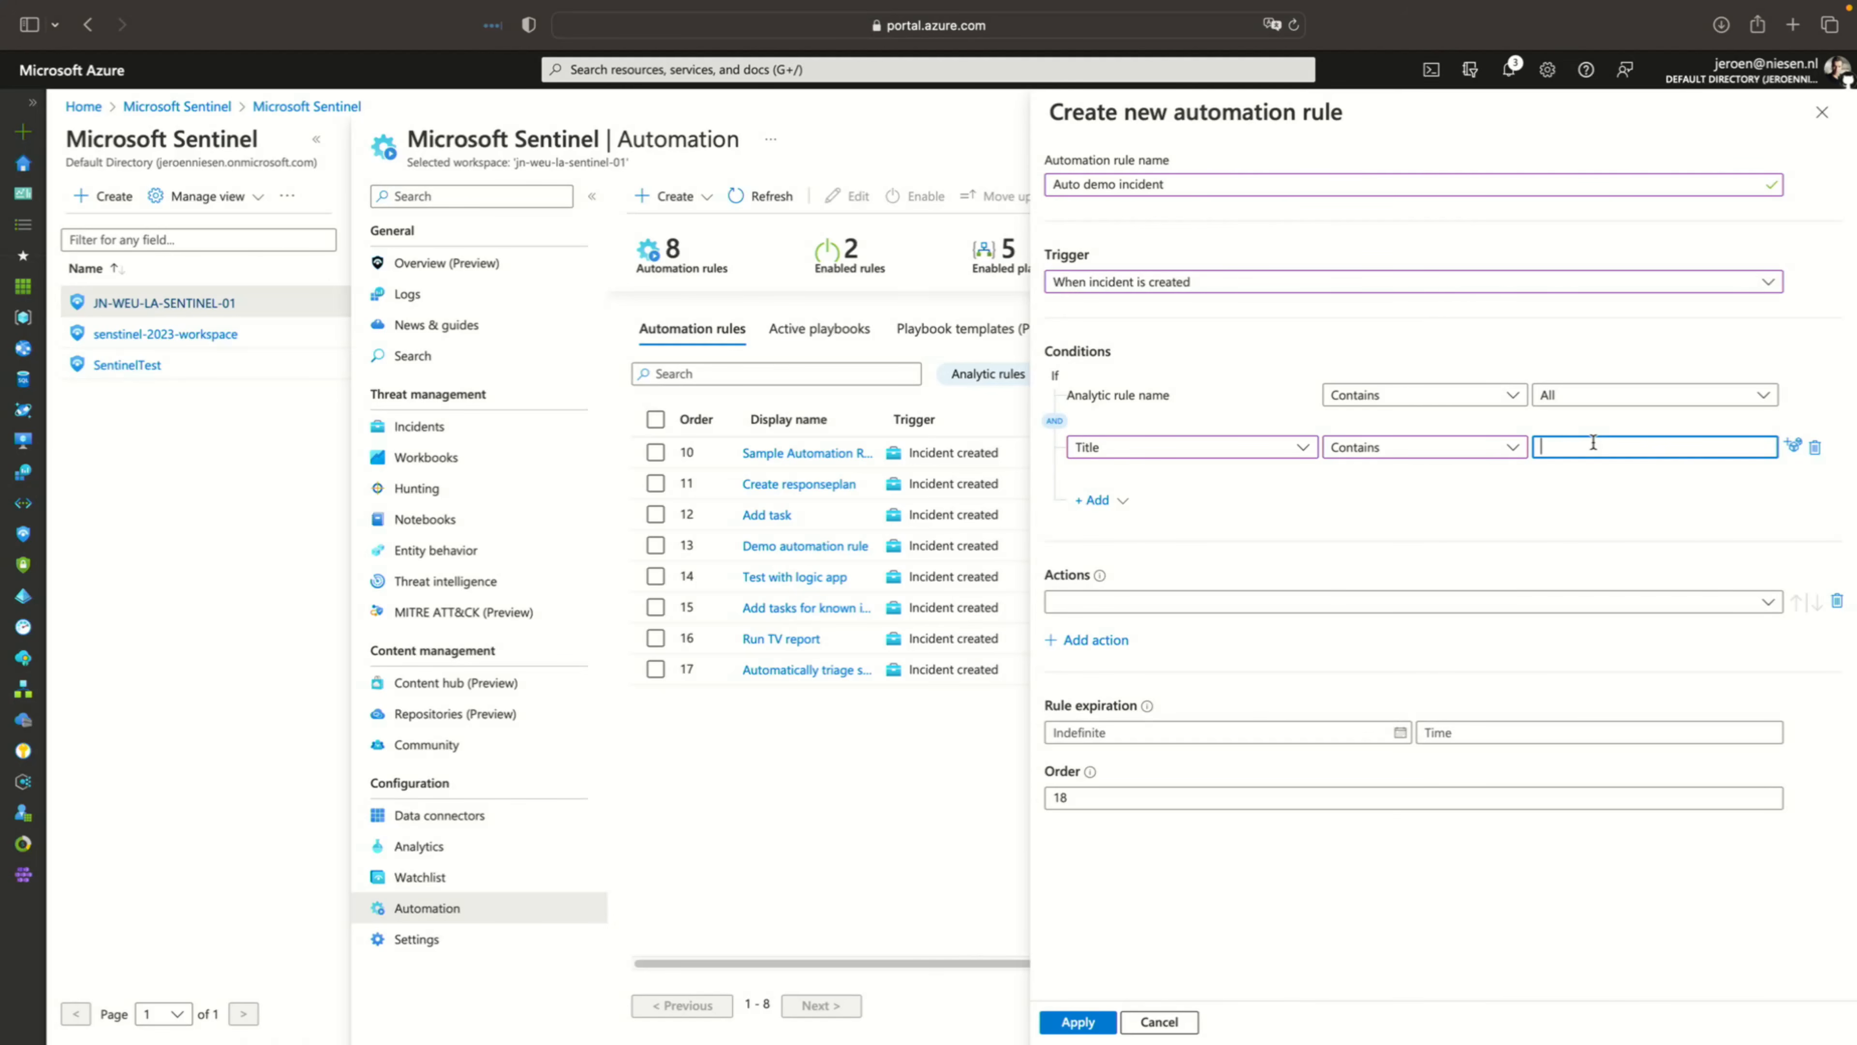
{"action": "type", "text": "DemoIncident"}
{"action": "left_click", "coordinate": [1735, 510]}
Search the condition properties for "ip", switch the Title condition to IP address and show its operators
{"action": "left_click", "coordinate": [1303, 447]}
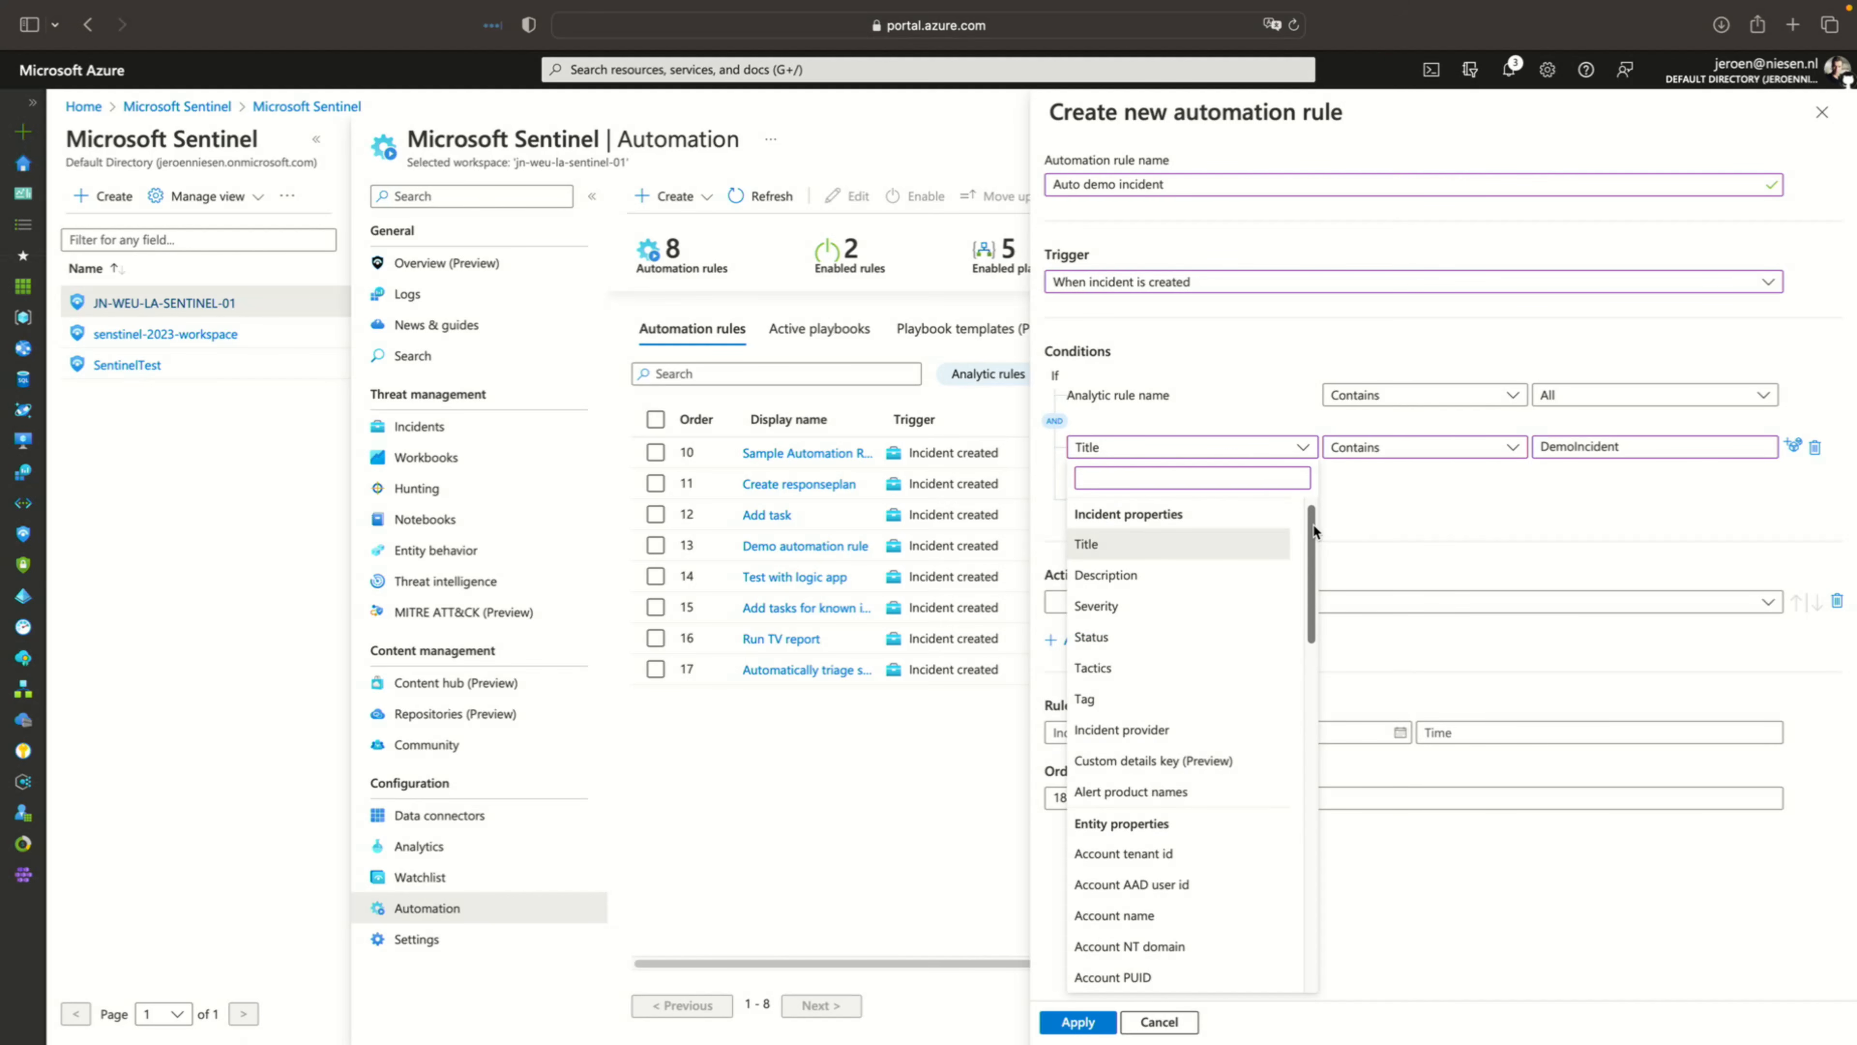
{"action": "scroll", "coordinate": [1239, 731], "scroll_direction": "down", "scroll_amount": 3}
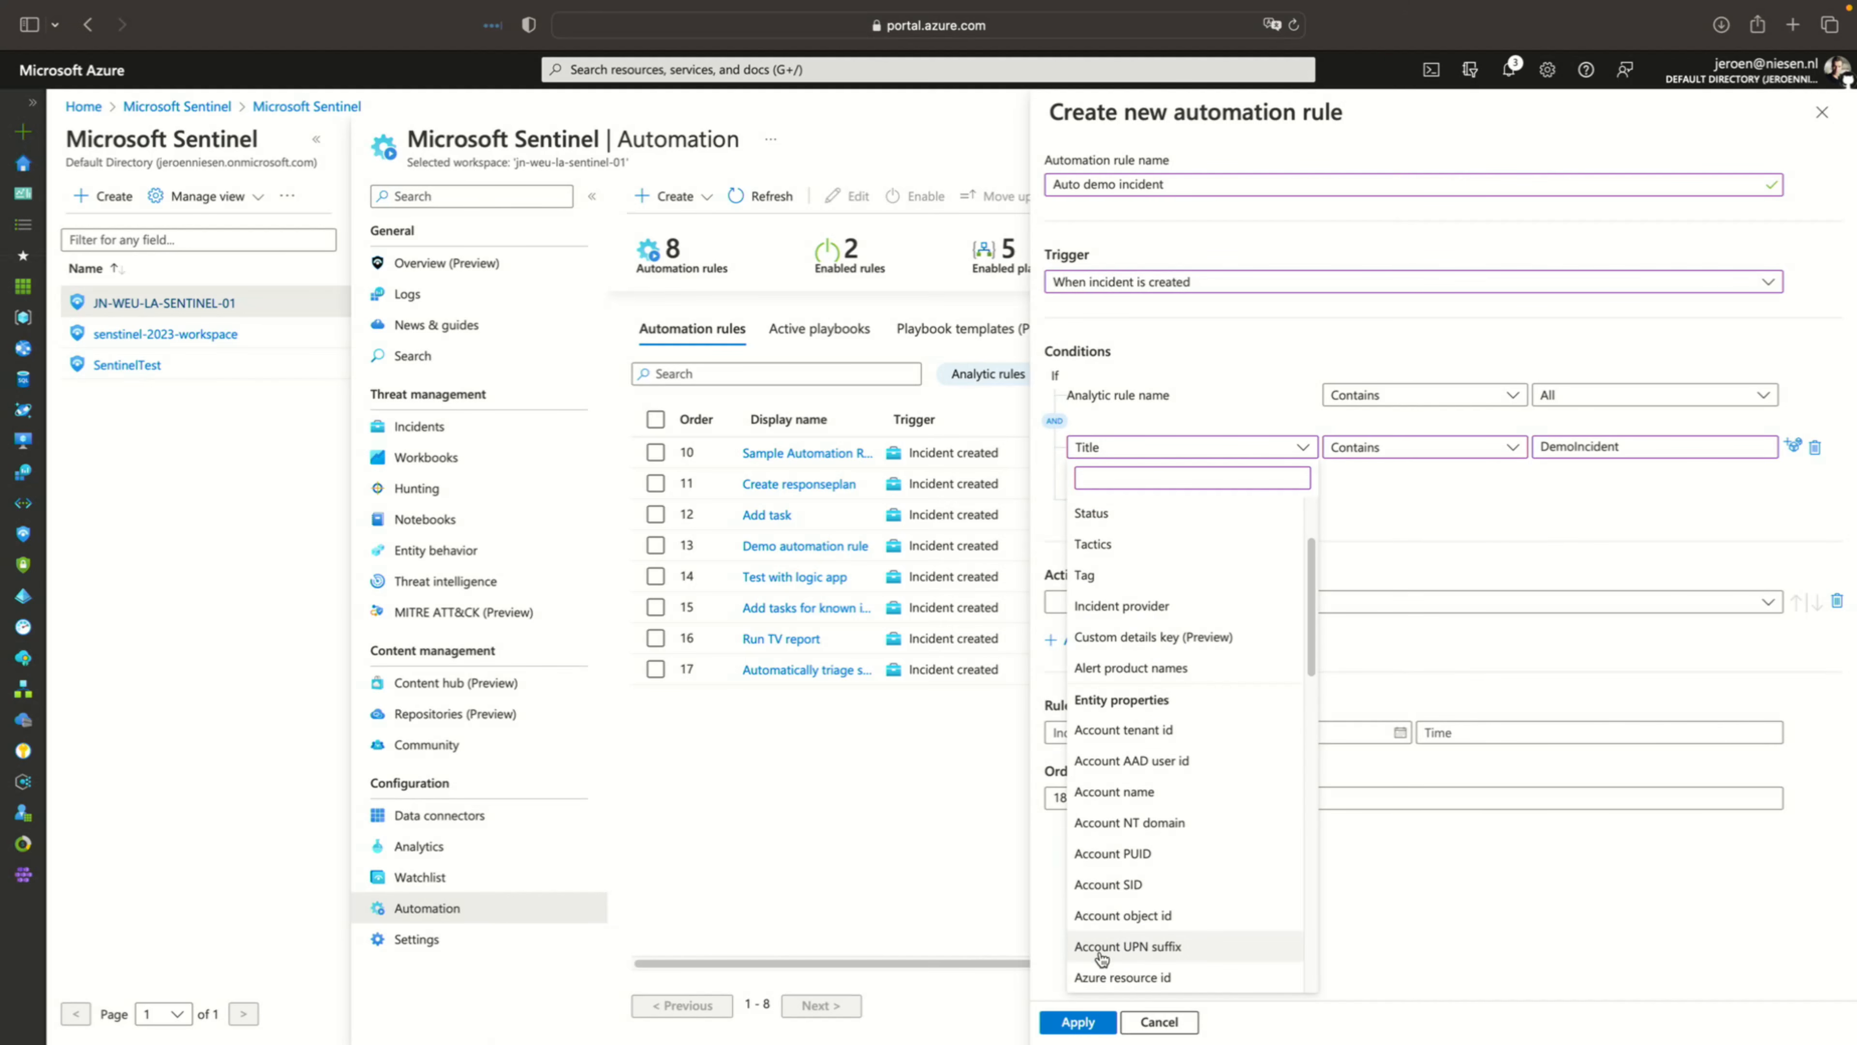
{"action": "left_click_drag", "start_coordinate": [1316, 580], "coordinate": [1311, 608]}
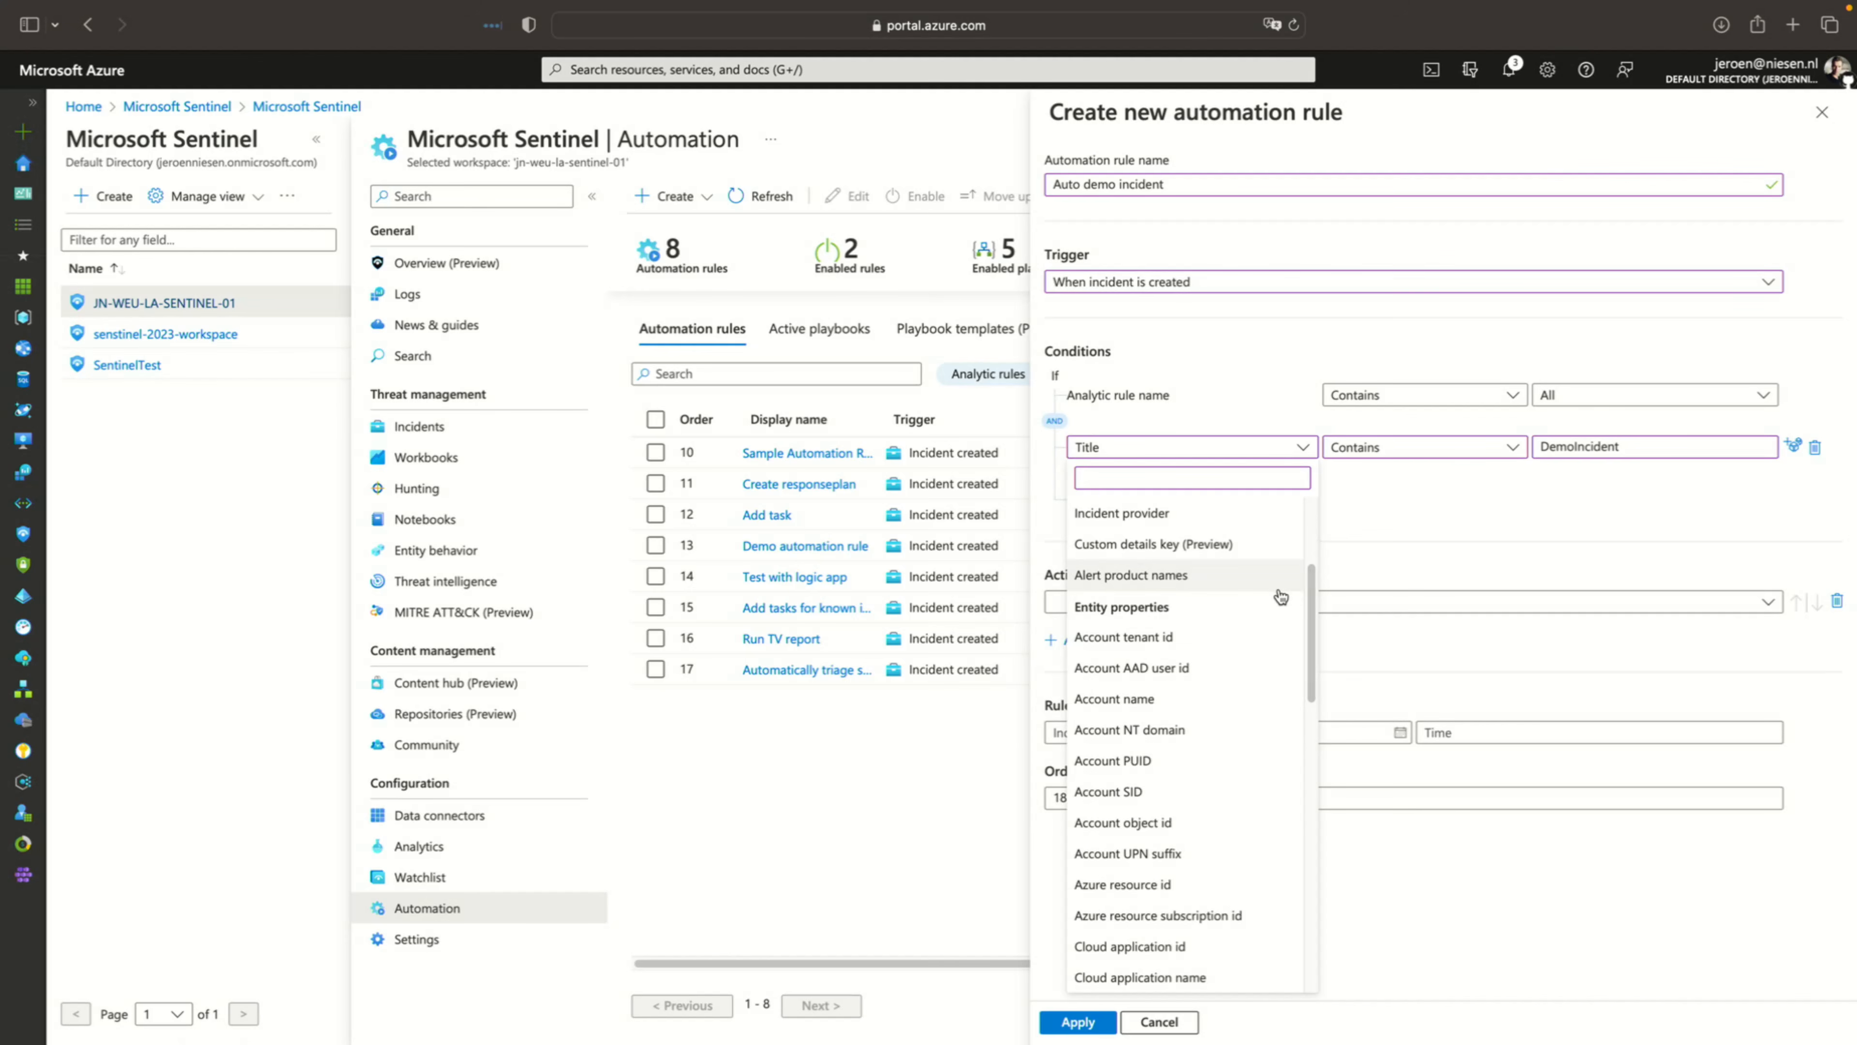
{"action": "left_click", "coordinate": [1203, 483]}
{"action": "type", "text": "ip"}
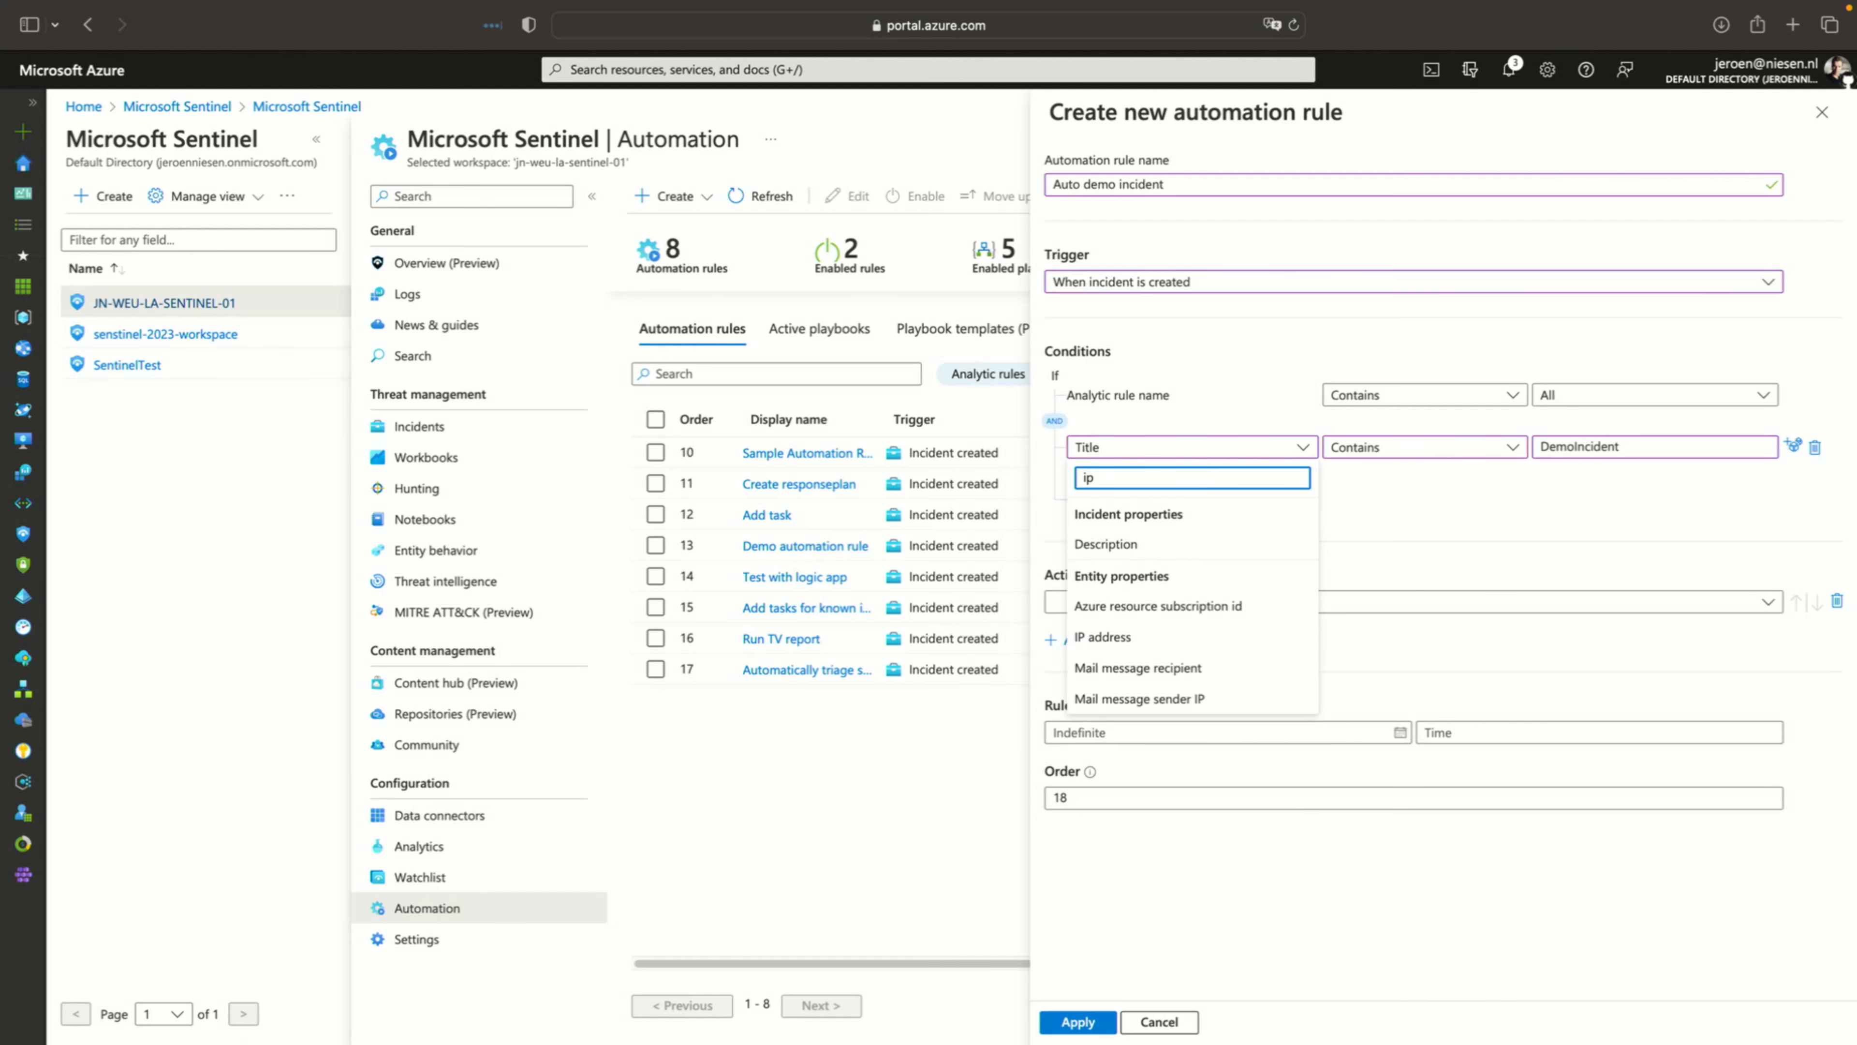
{"action": "left_click", "coordinate": [1153, 639]}
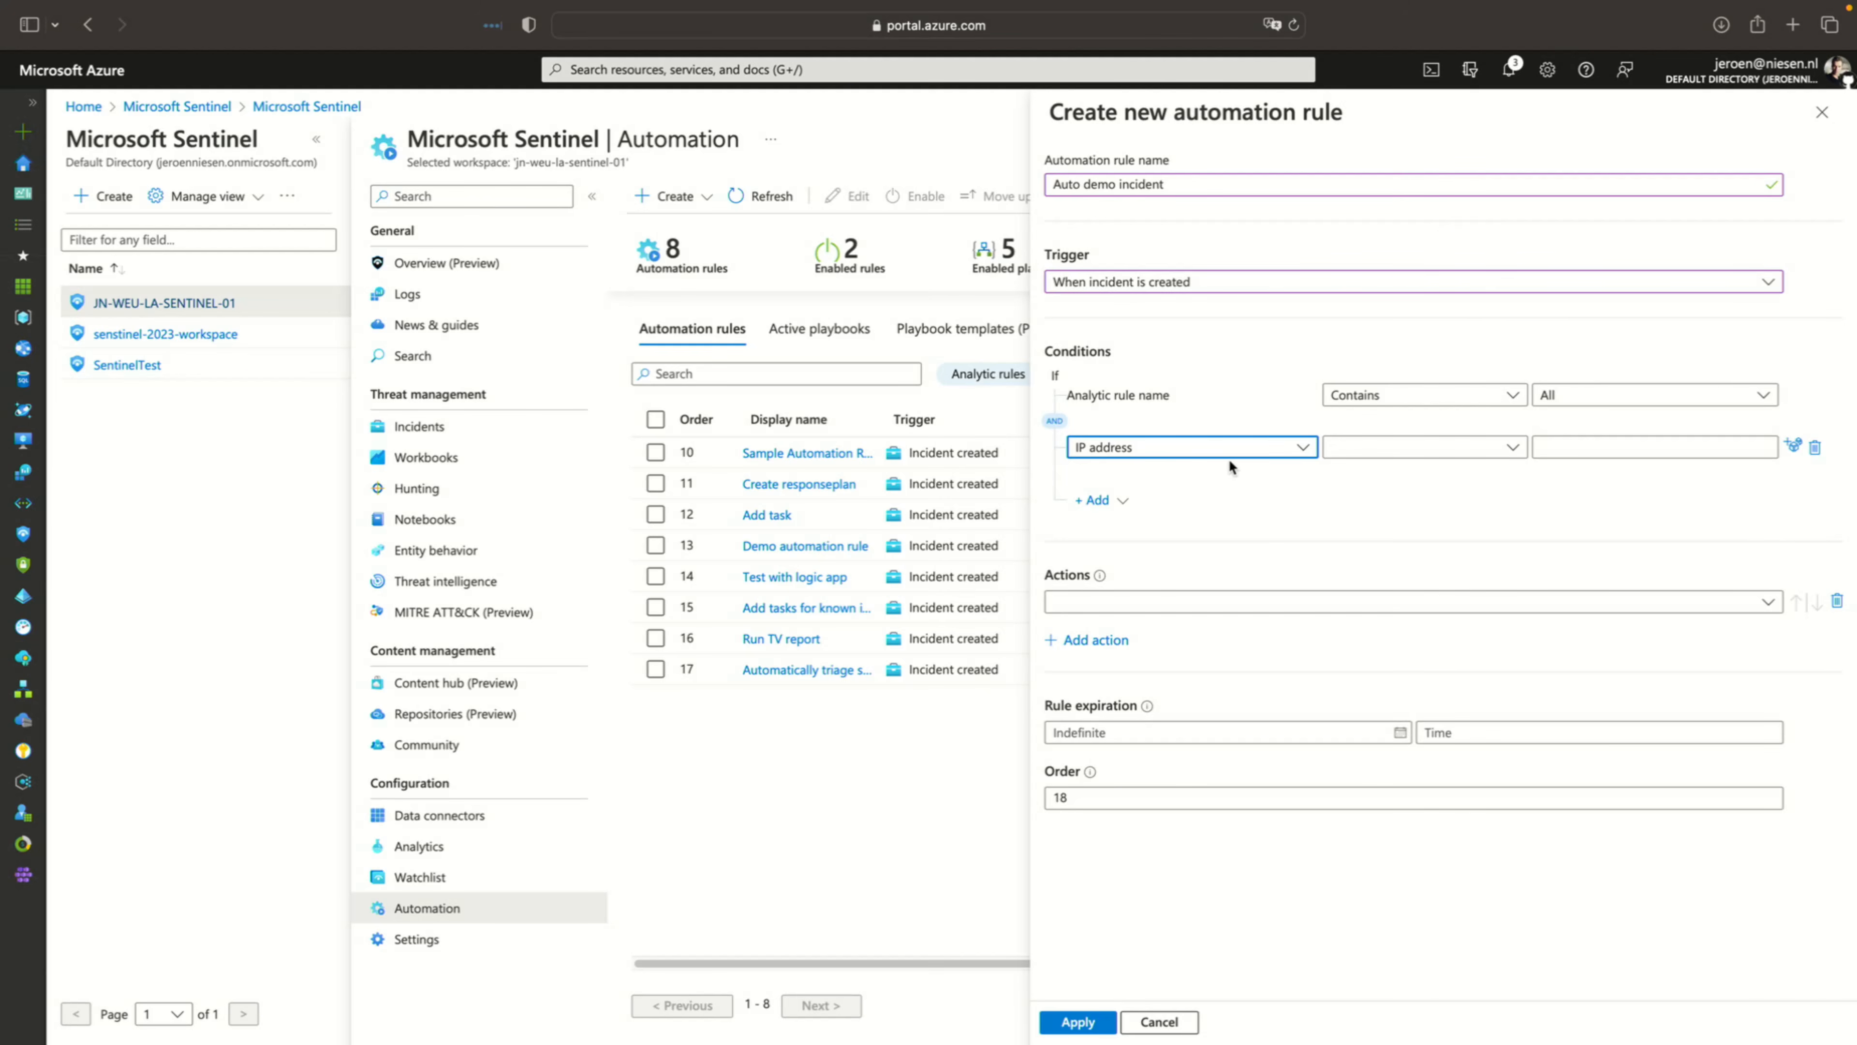
{"action": "left_click", "coordinate": [1414, 450]}
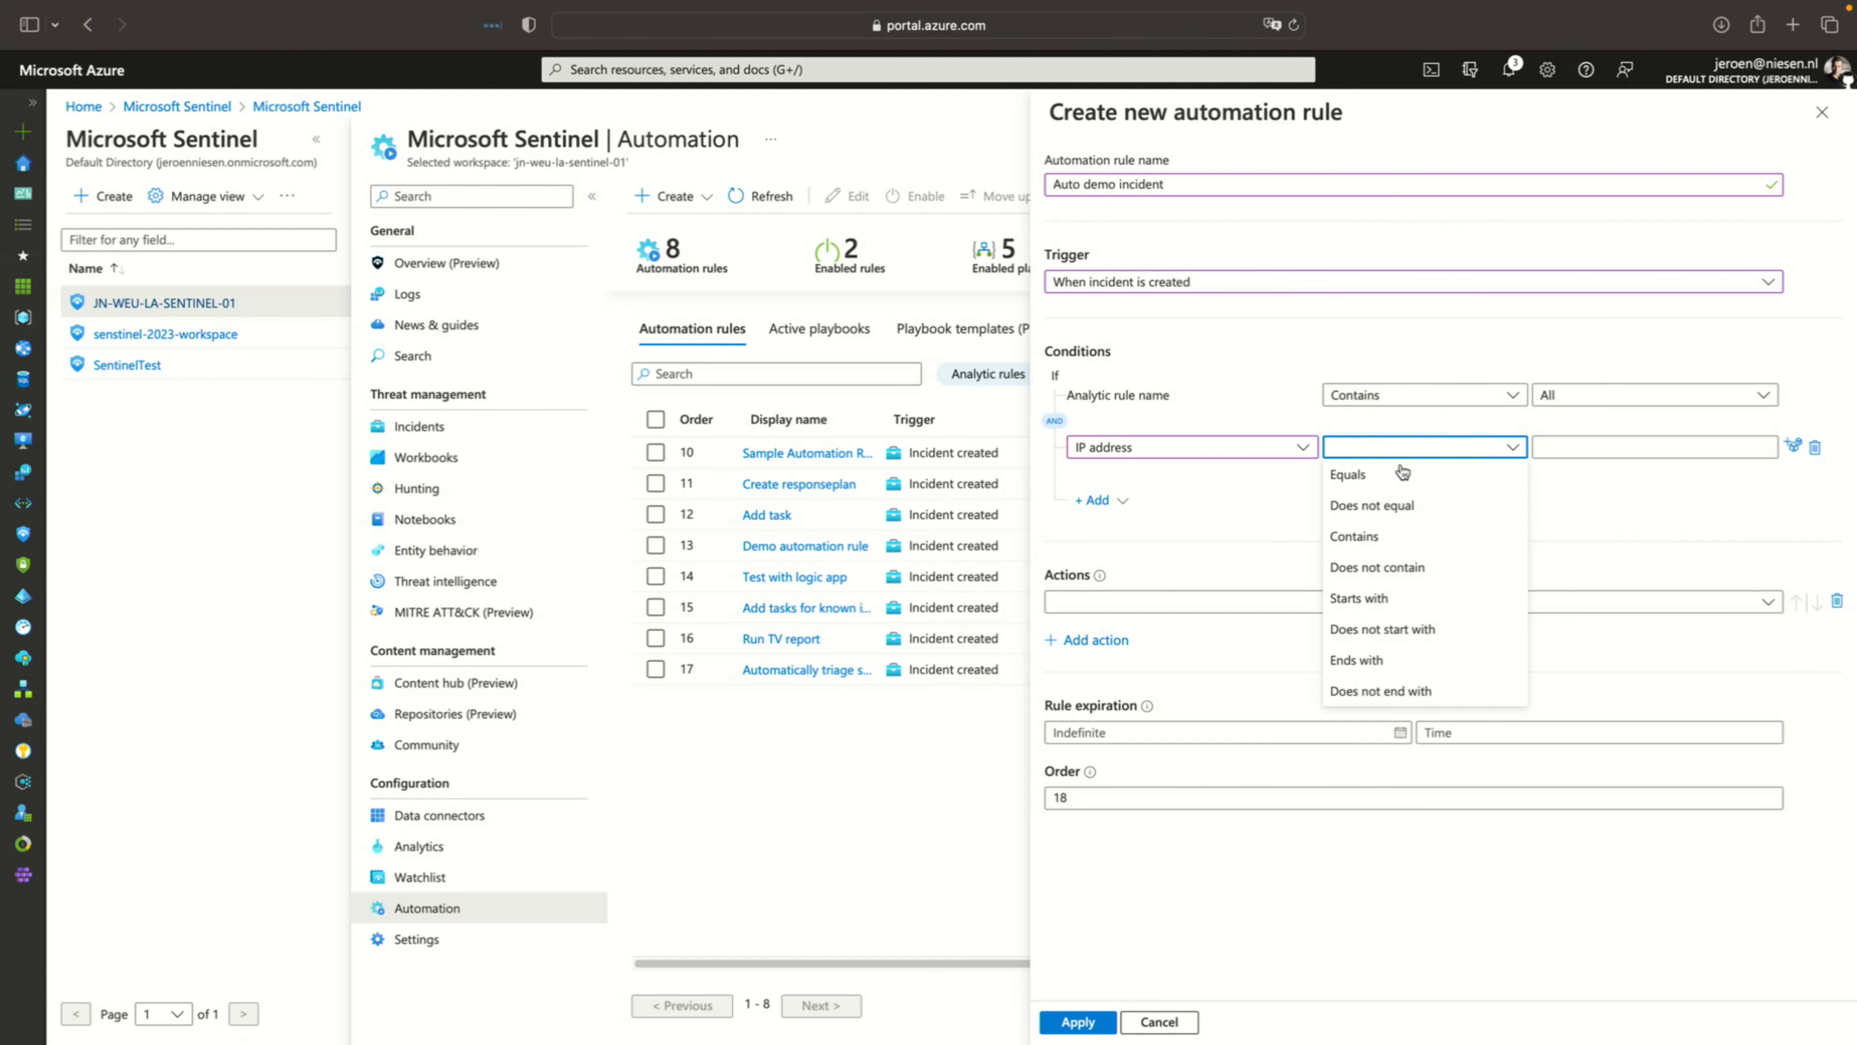
Set the second condition's property to Title, enter "DemoIncident" as its value and choose the Contains operator
{"action": "left_click", "coordinate": [1216, 448]}
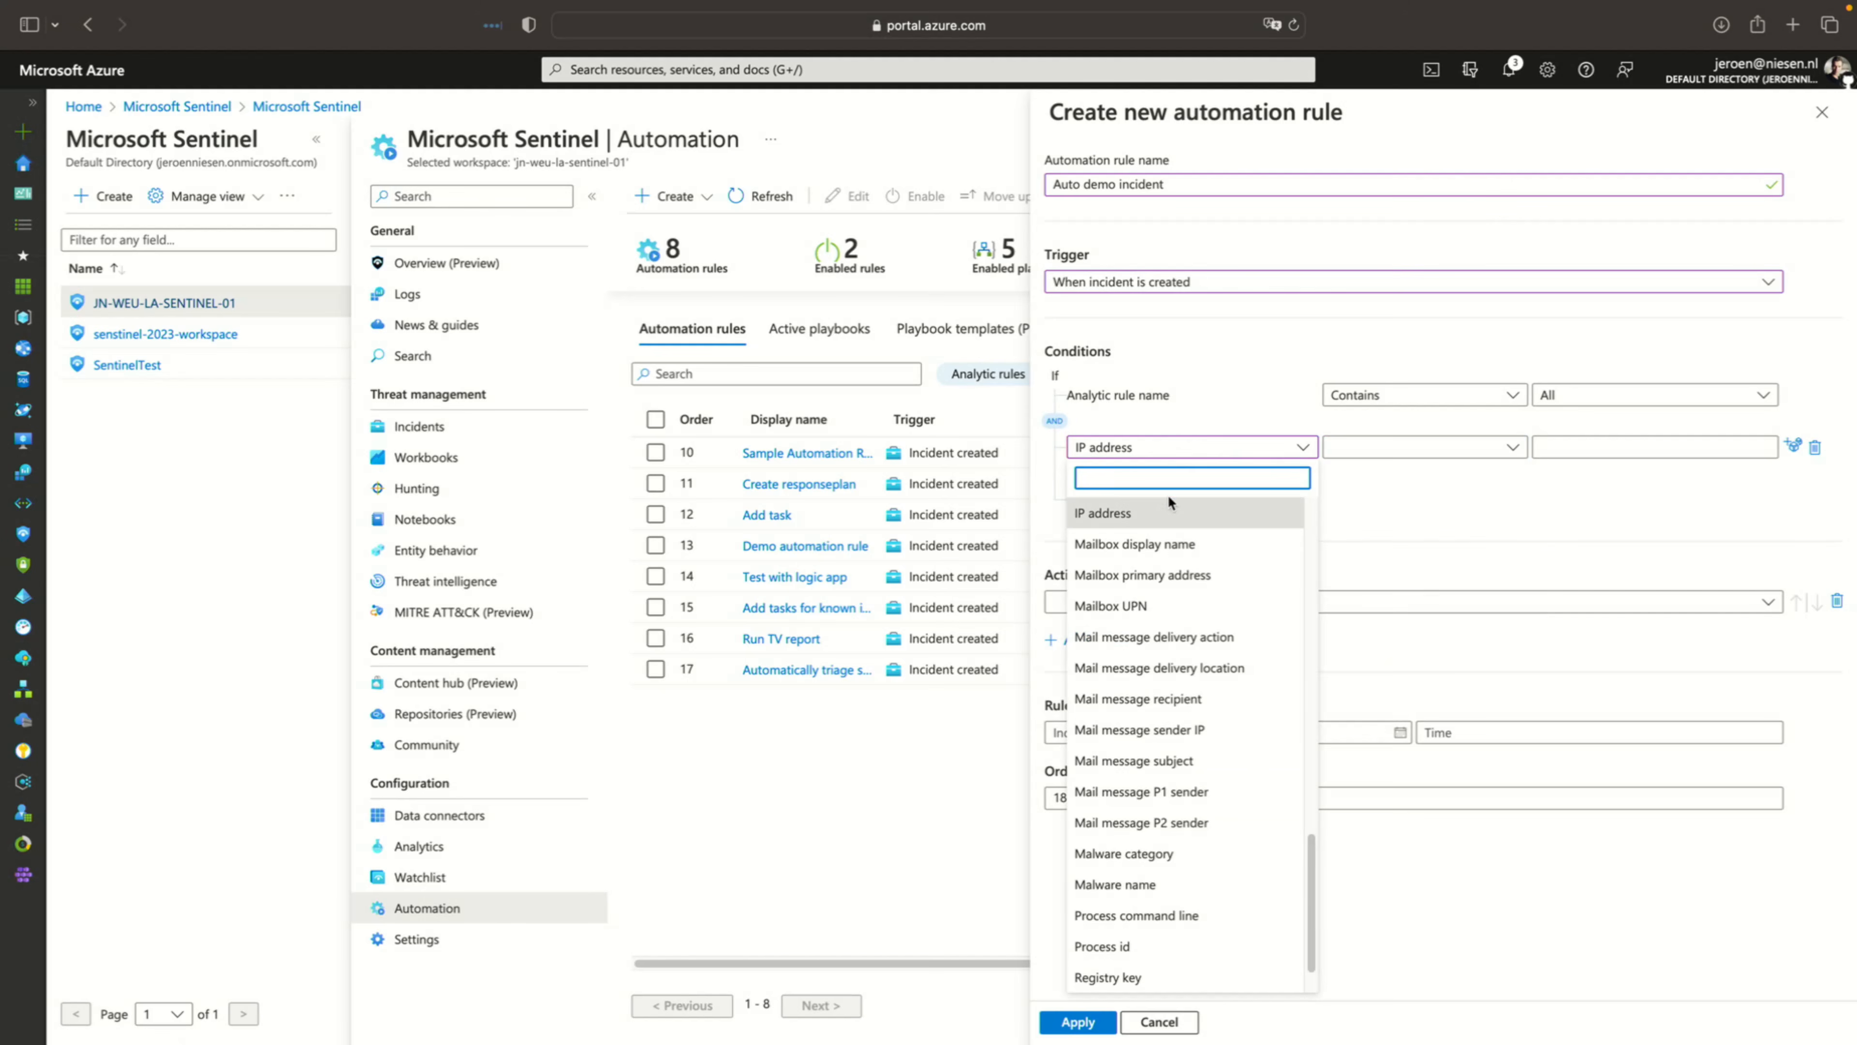
{"action": "type", "text": "N"}
{"action": "key", "text": "BackSpace"}
{"action": "type", "text": "Title"}
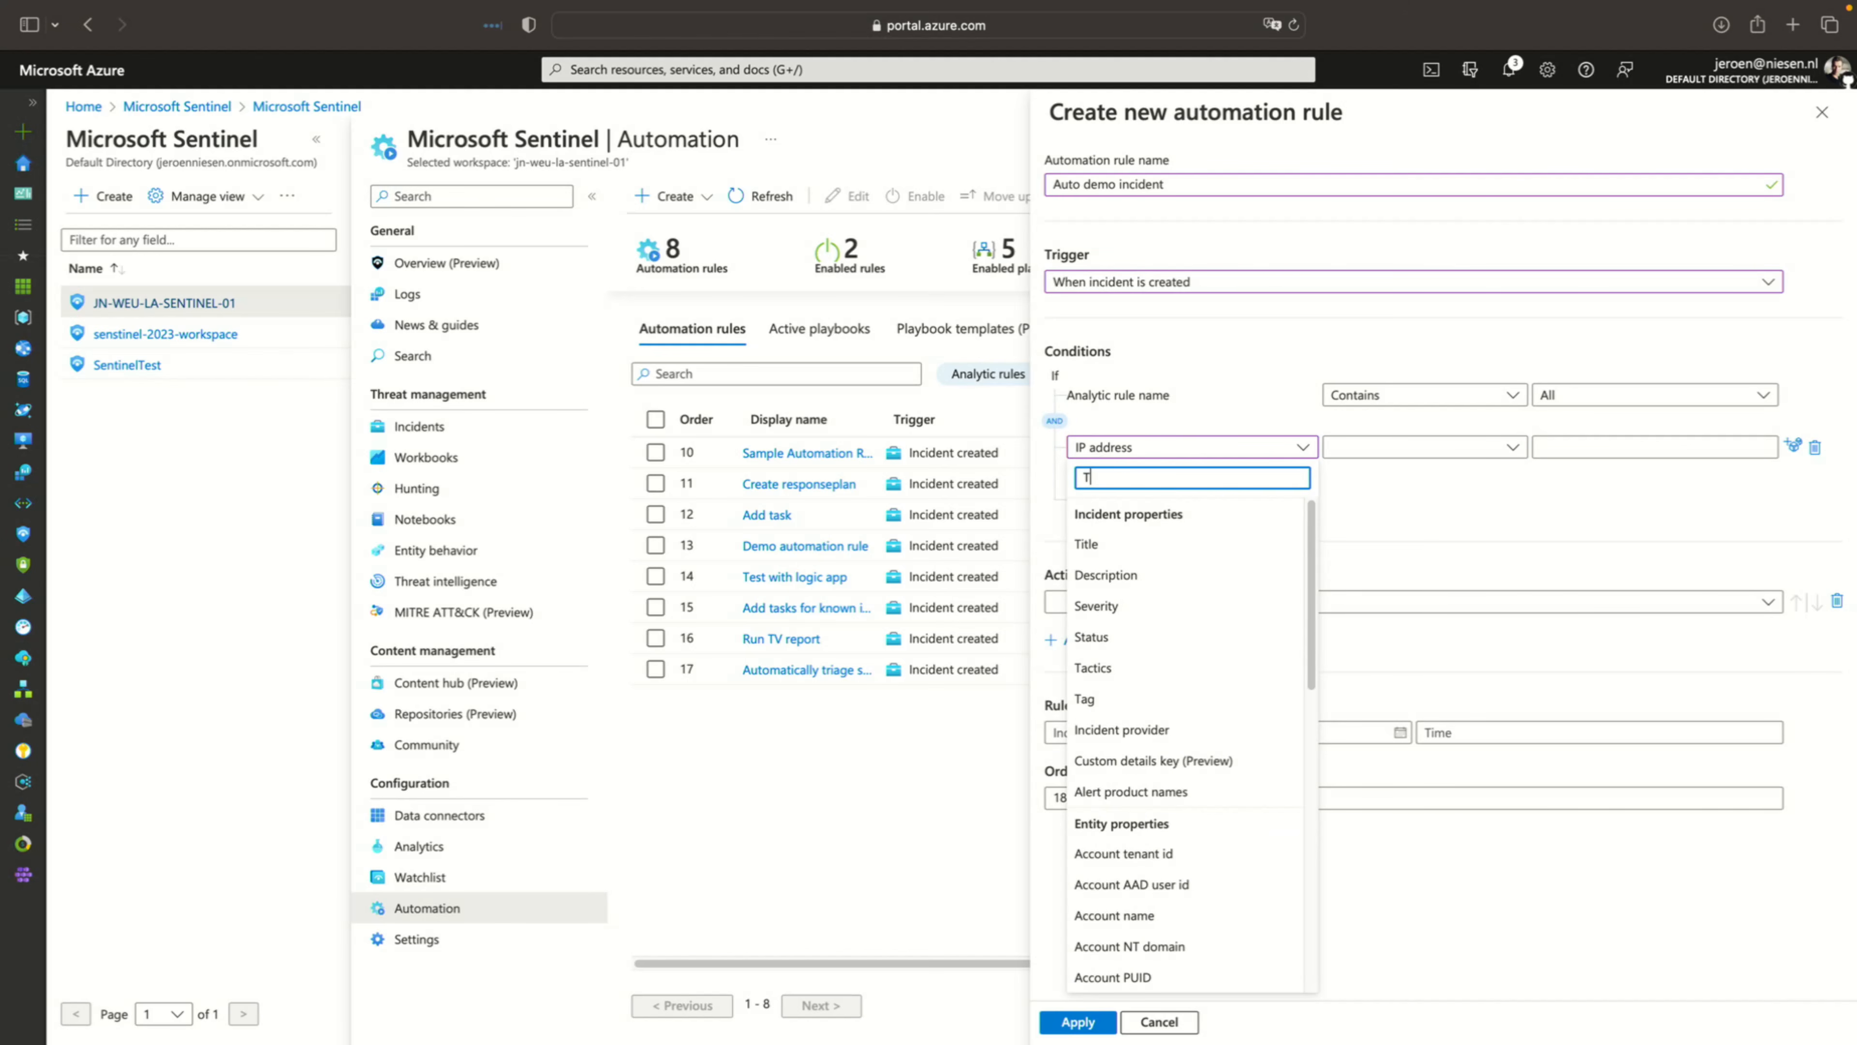
{"action": "left_click", "coordinate": [1226, 543]}
{"action": "left_click", "coordinate": [1712, 448]}
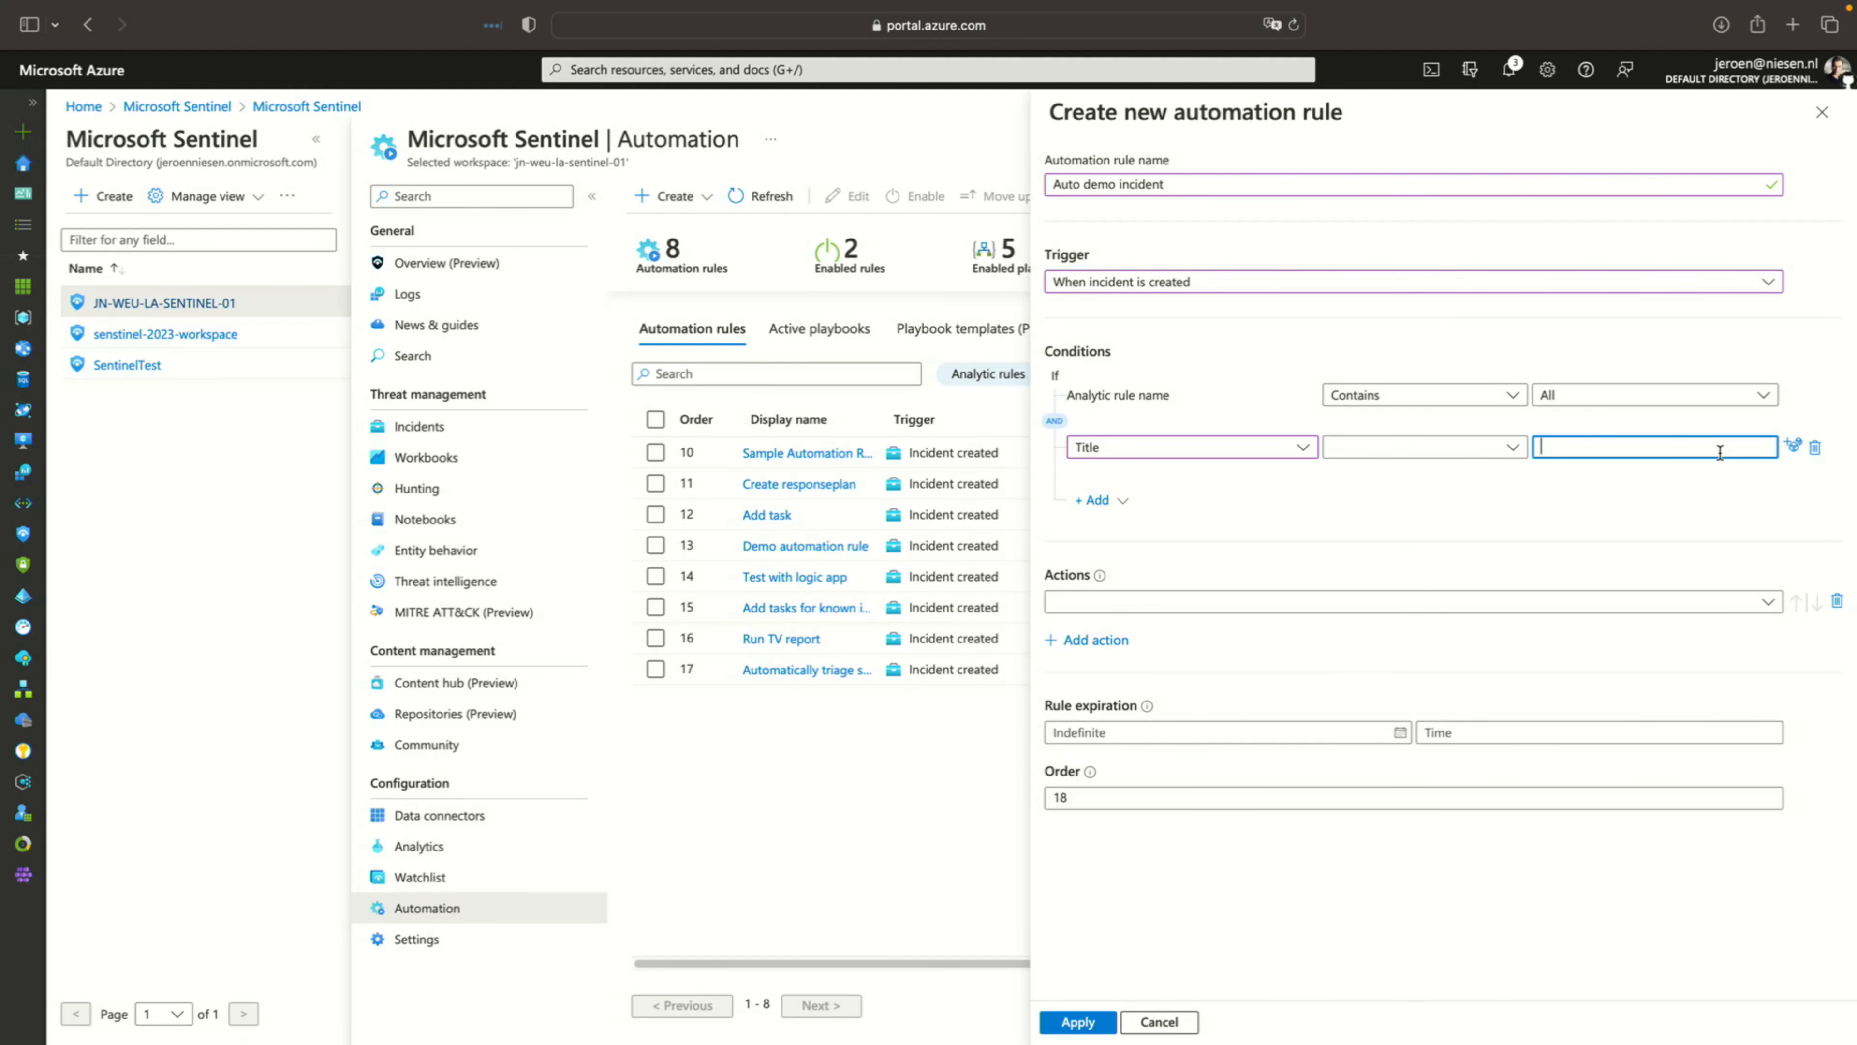
{"action": "type", "text": "DemoIncident"}
{"action": "left_click", "coordinate": [1418, 450]}
{"action": "left_click", "coordinate": [1385, 539]}
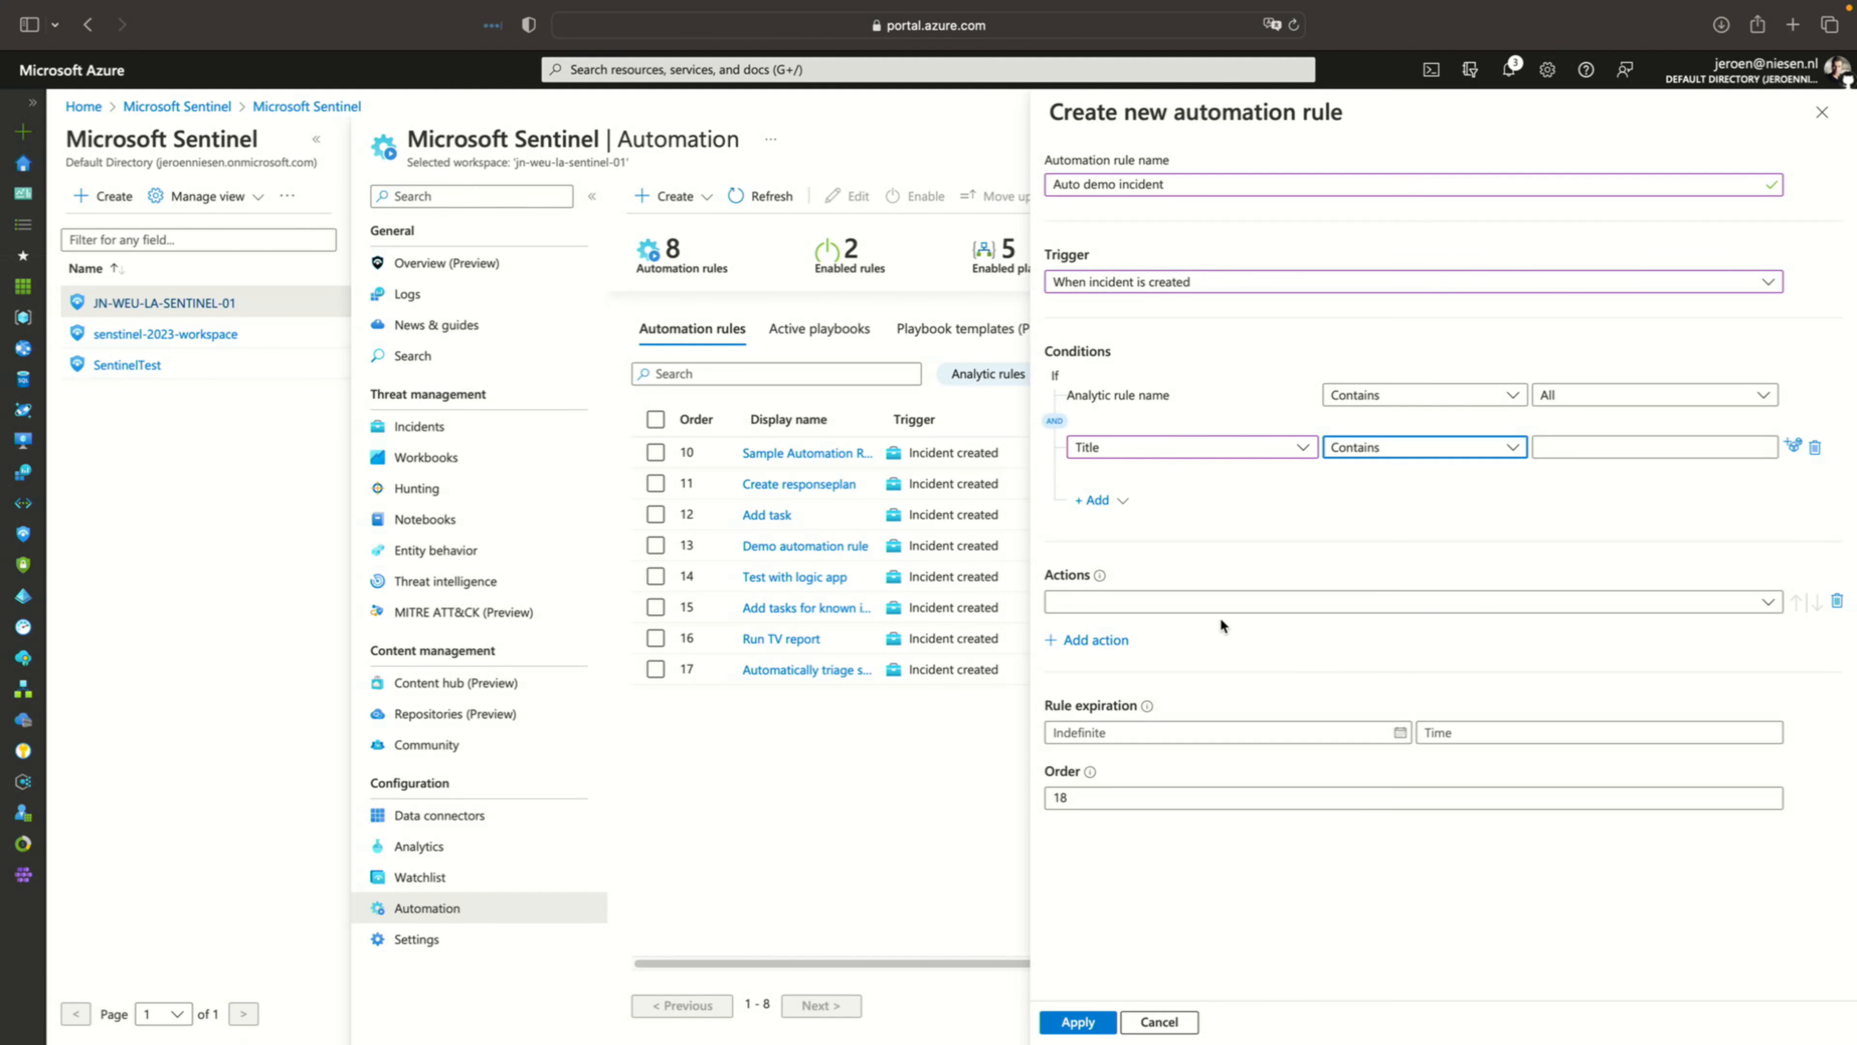
Set the rule's action to Change status with the status Closed
{"action": "left_click", "coordinate": [1307, 601]}
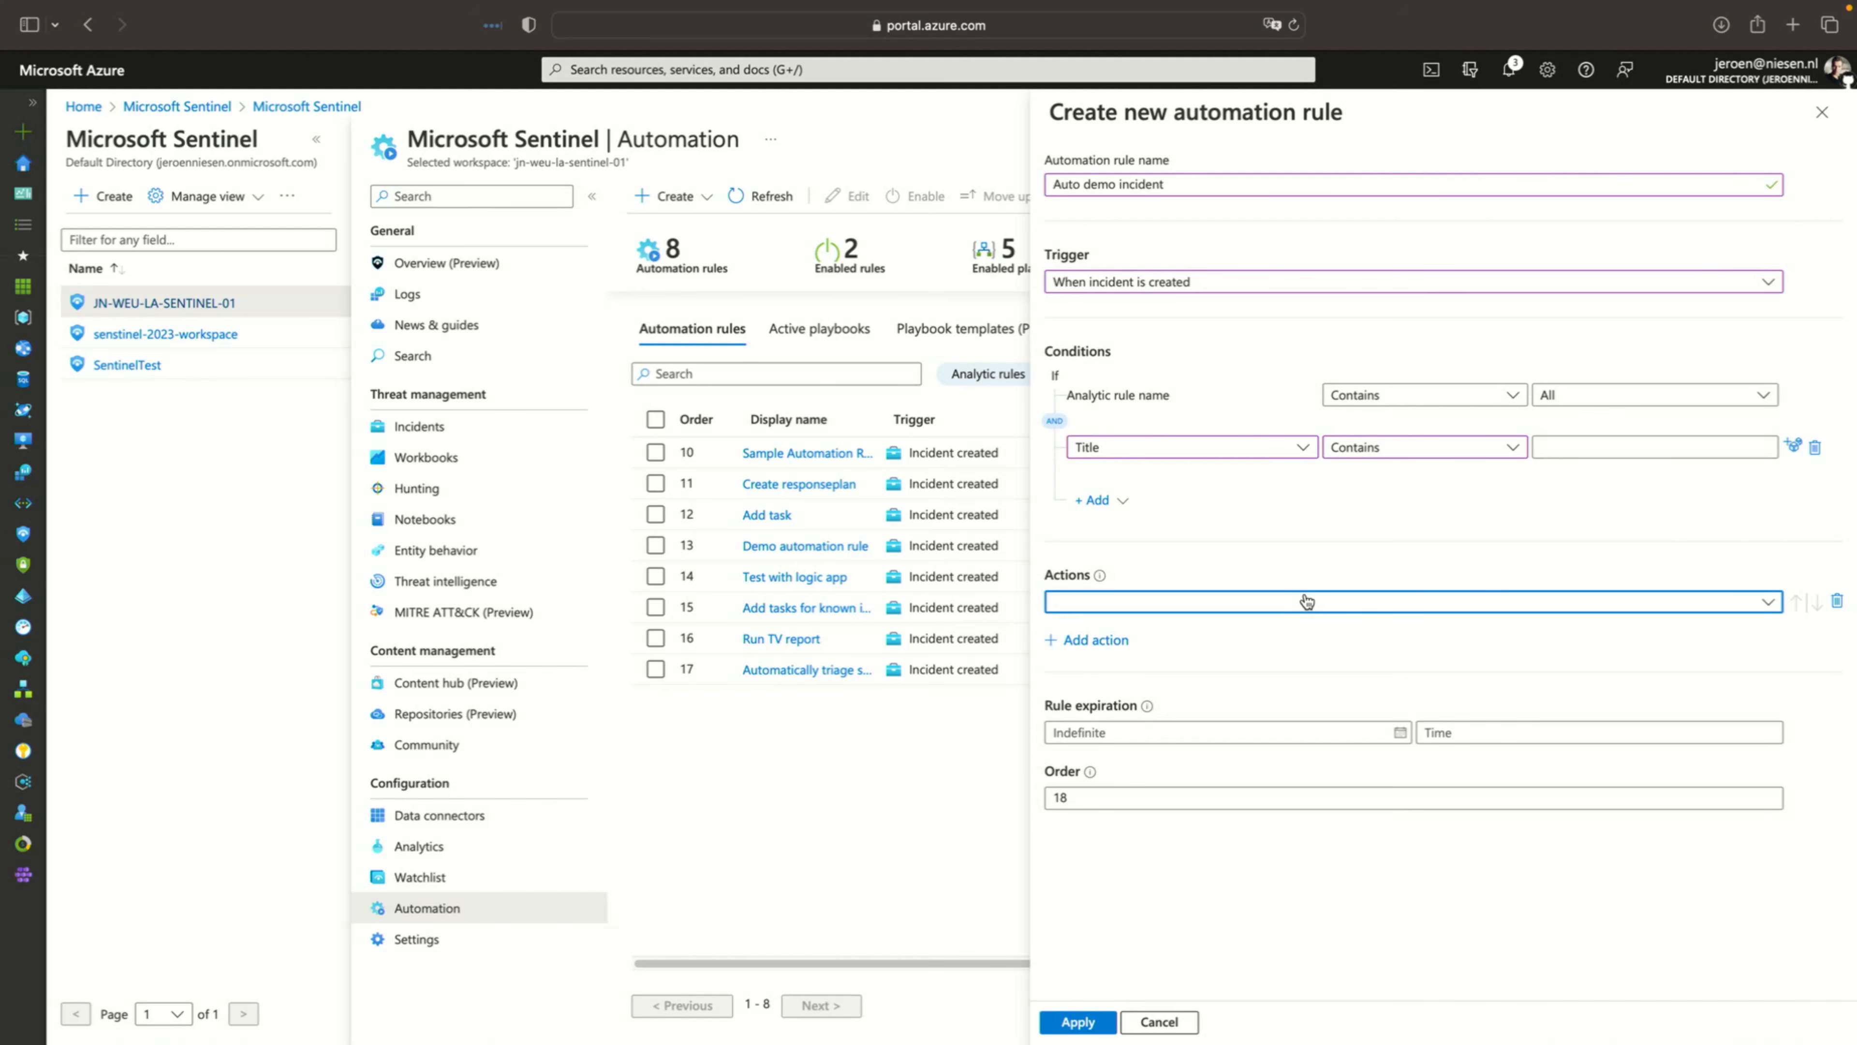
{"action": "left_click", "coordinate": [1307, 601]}
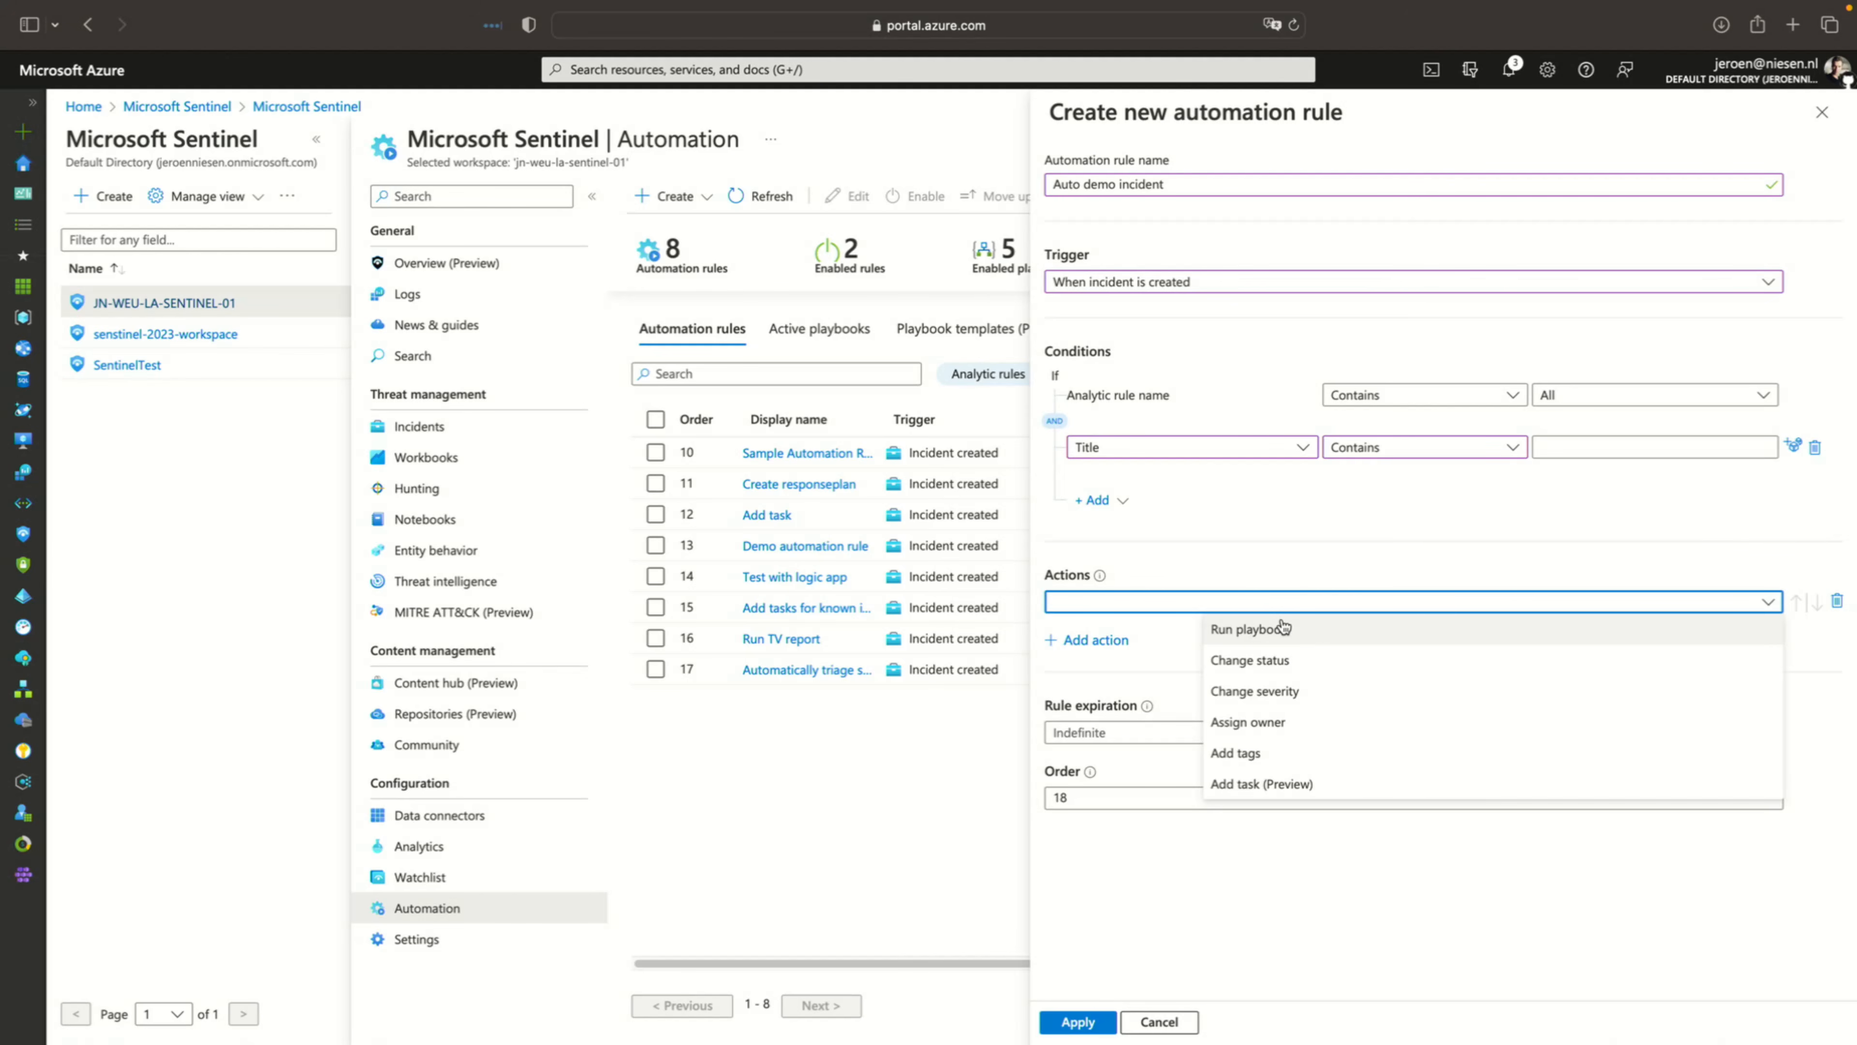
{"action": "left_click", "coordinate": [1268, 672]}
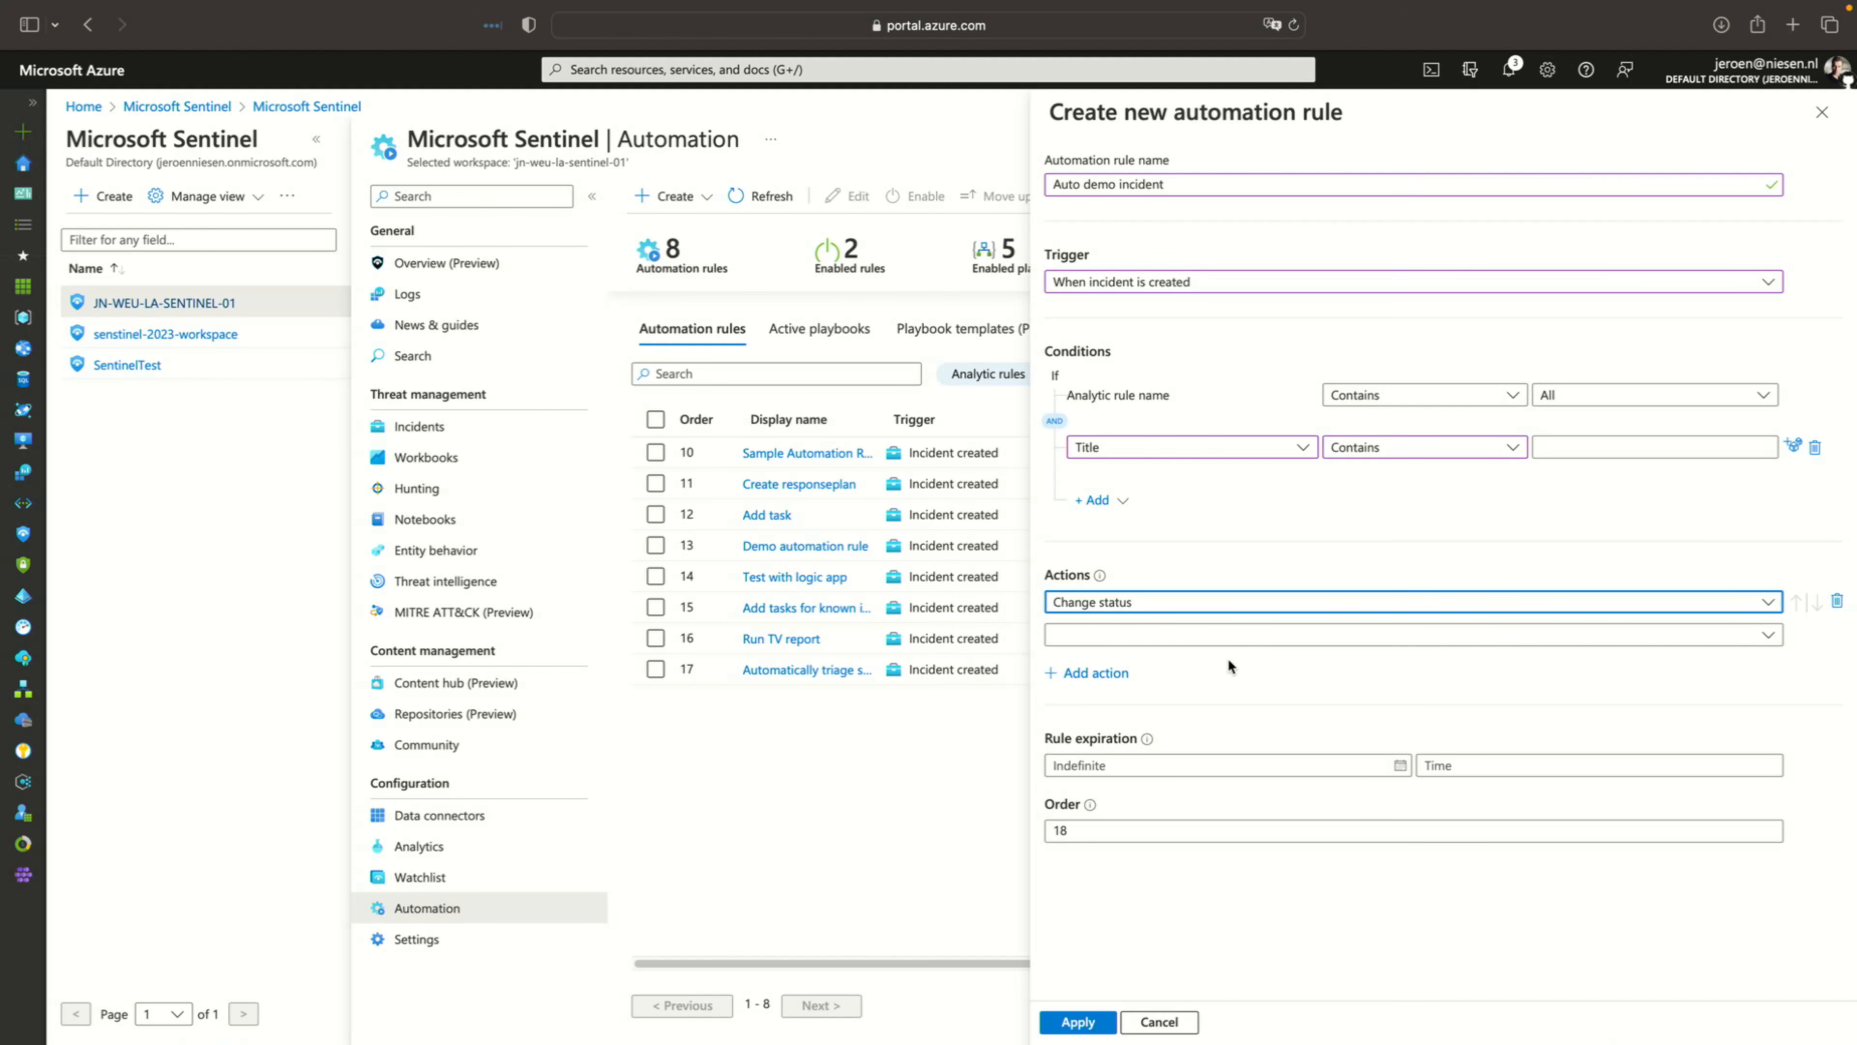
{"action": "left_click", "coordinate": [1214, 636]}
{"action": "left_click", "coordinate": [1252, 723]}
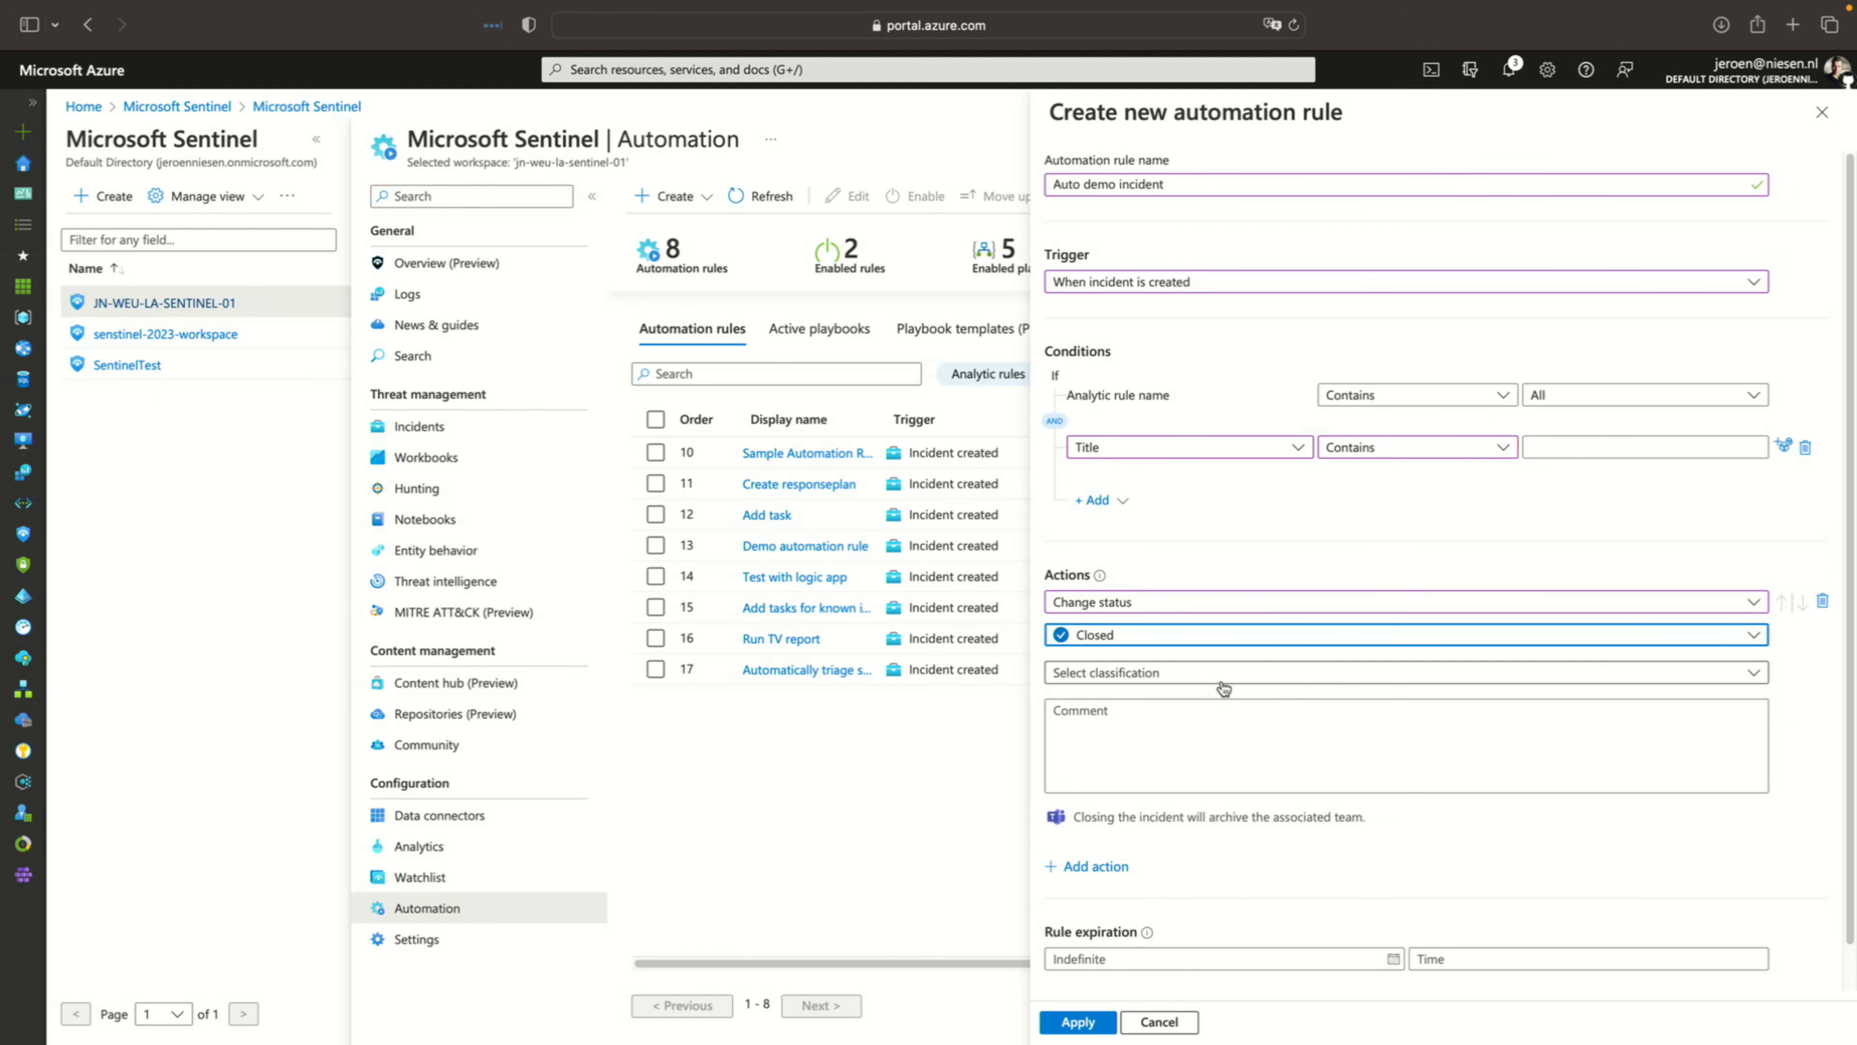
Switch the rule's action to Change severity and show the severity levels it offers
{"action": "left_click", "coordinate": [1220, 607]}
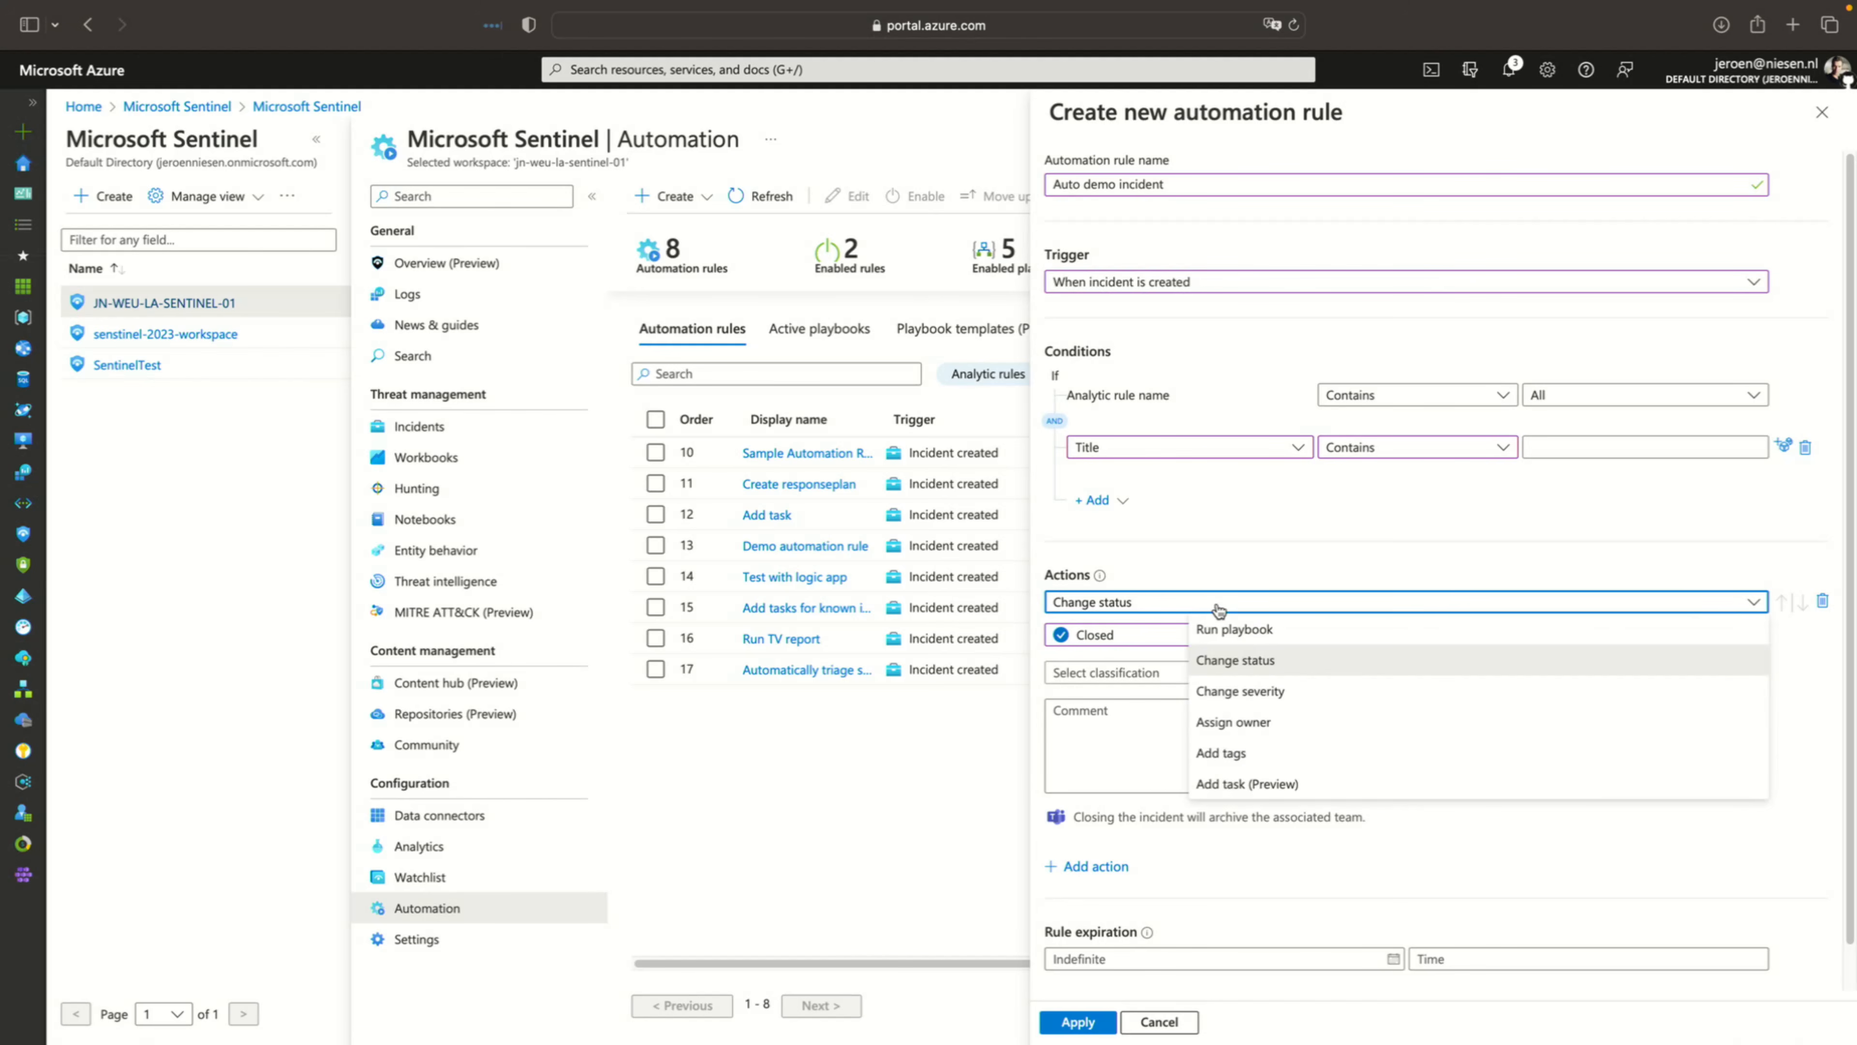
{"action": "left_click", "coordinate": [1260, 686]}
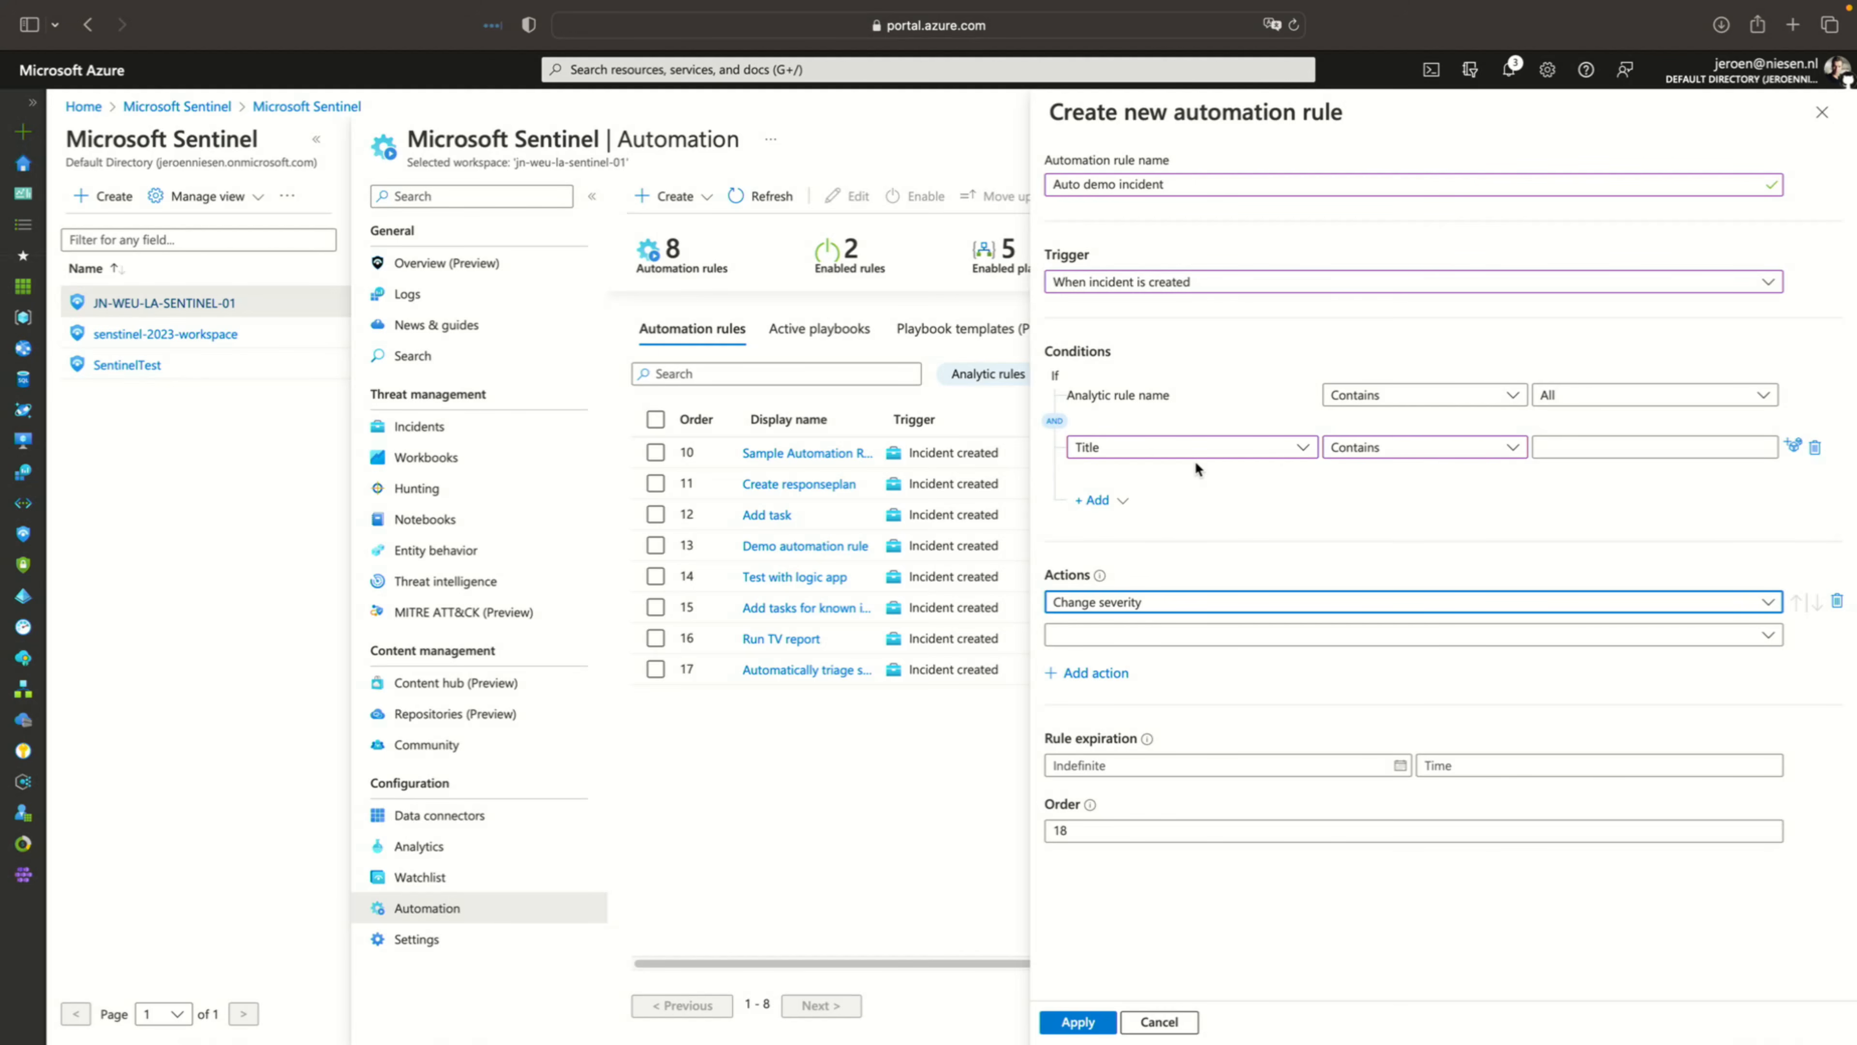
{"action": "left_click", "coordinate": [1194, 635]}
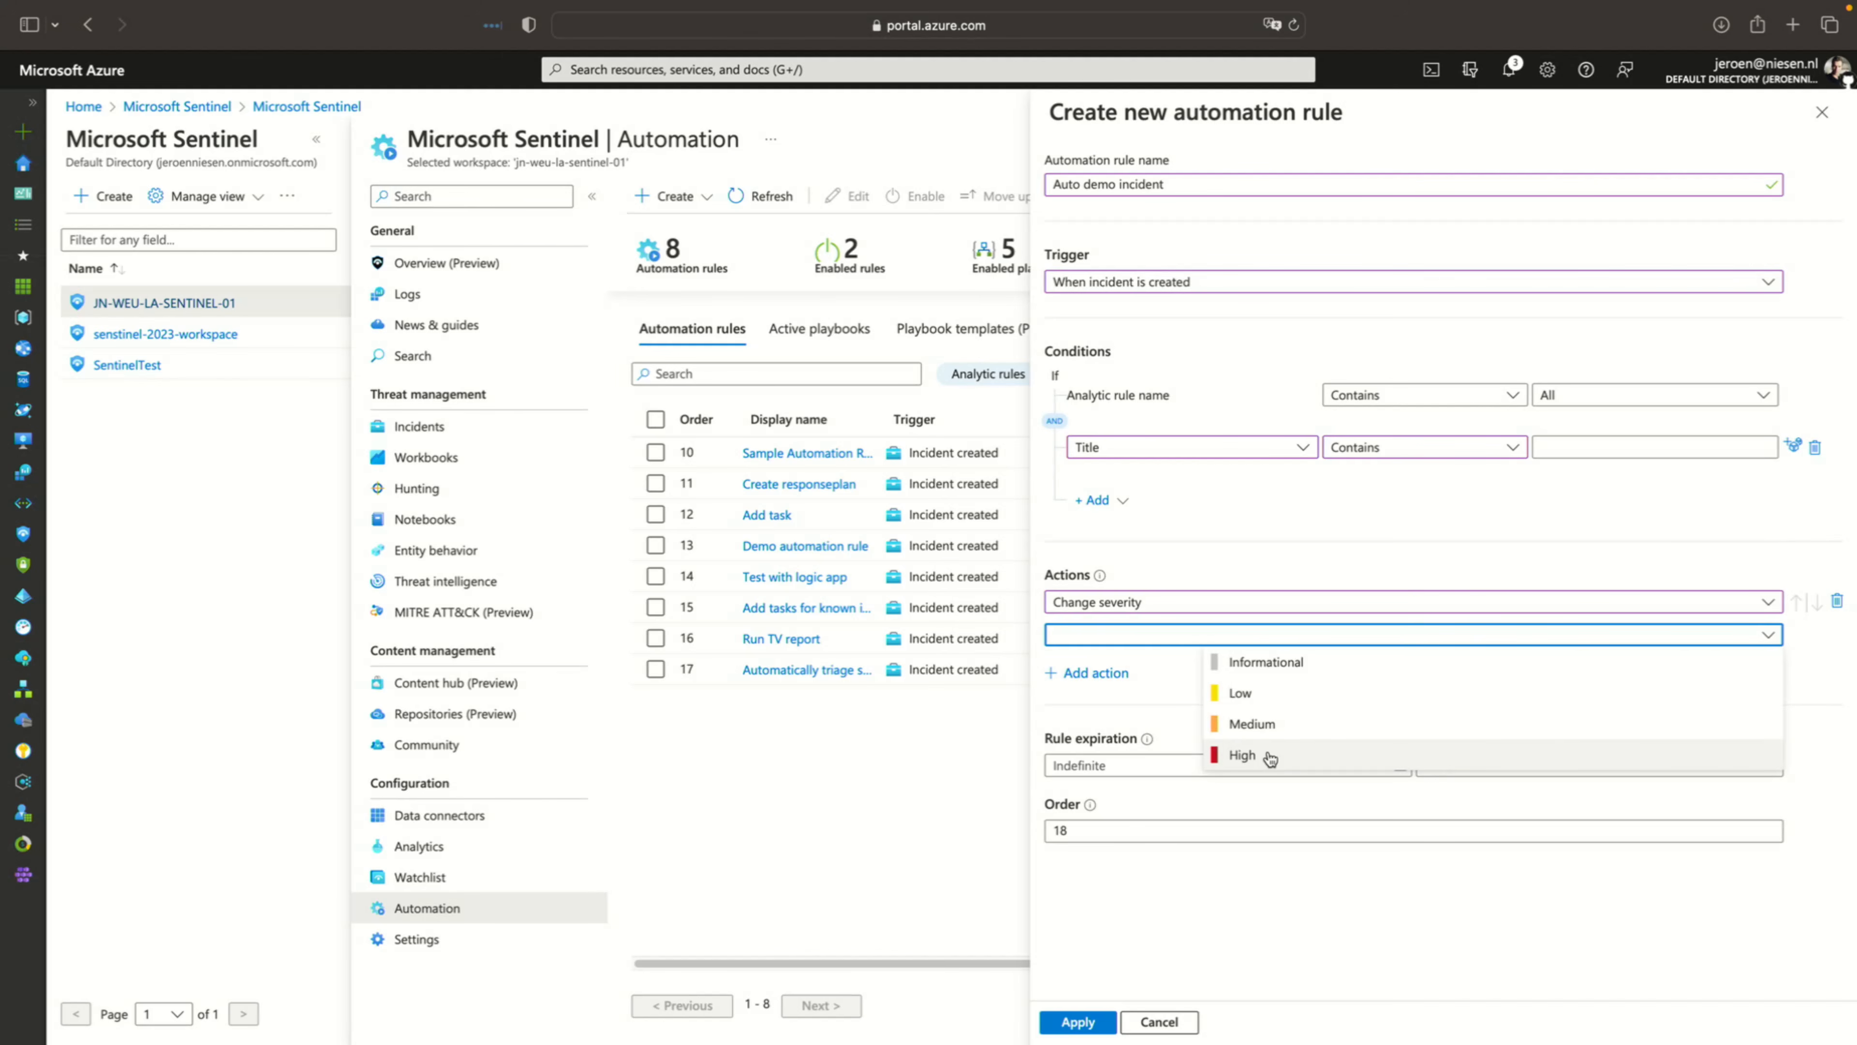
Try Assign owner as the rule's action, viewing the assignable users and groups, and switch it to Add tags
{"action": "left_click", "coordinate": [1145, 607]}
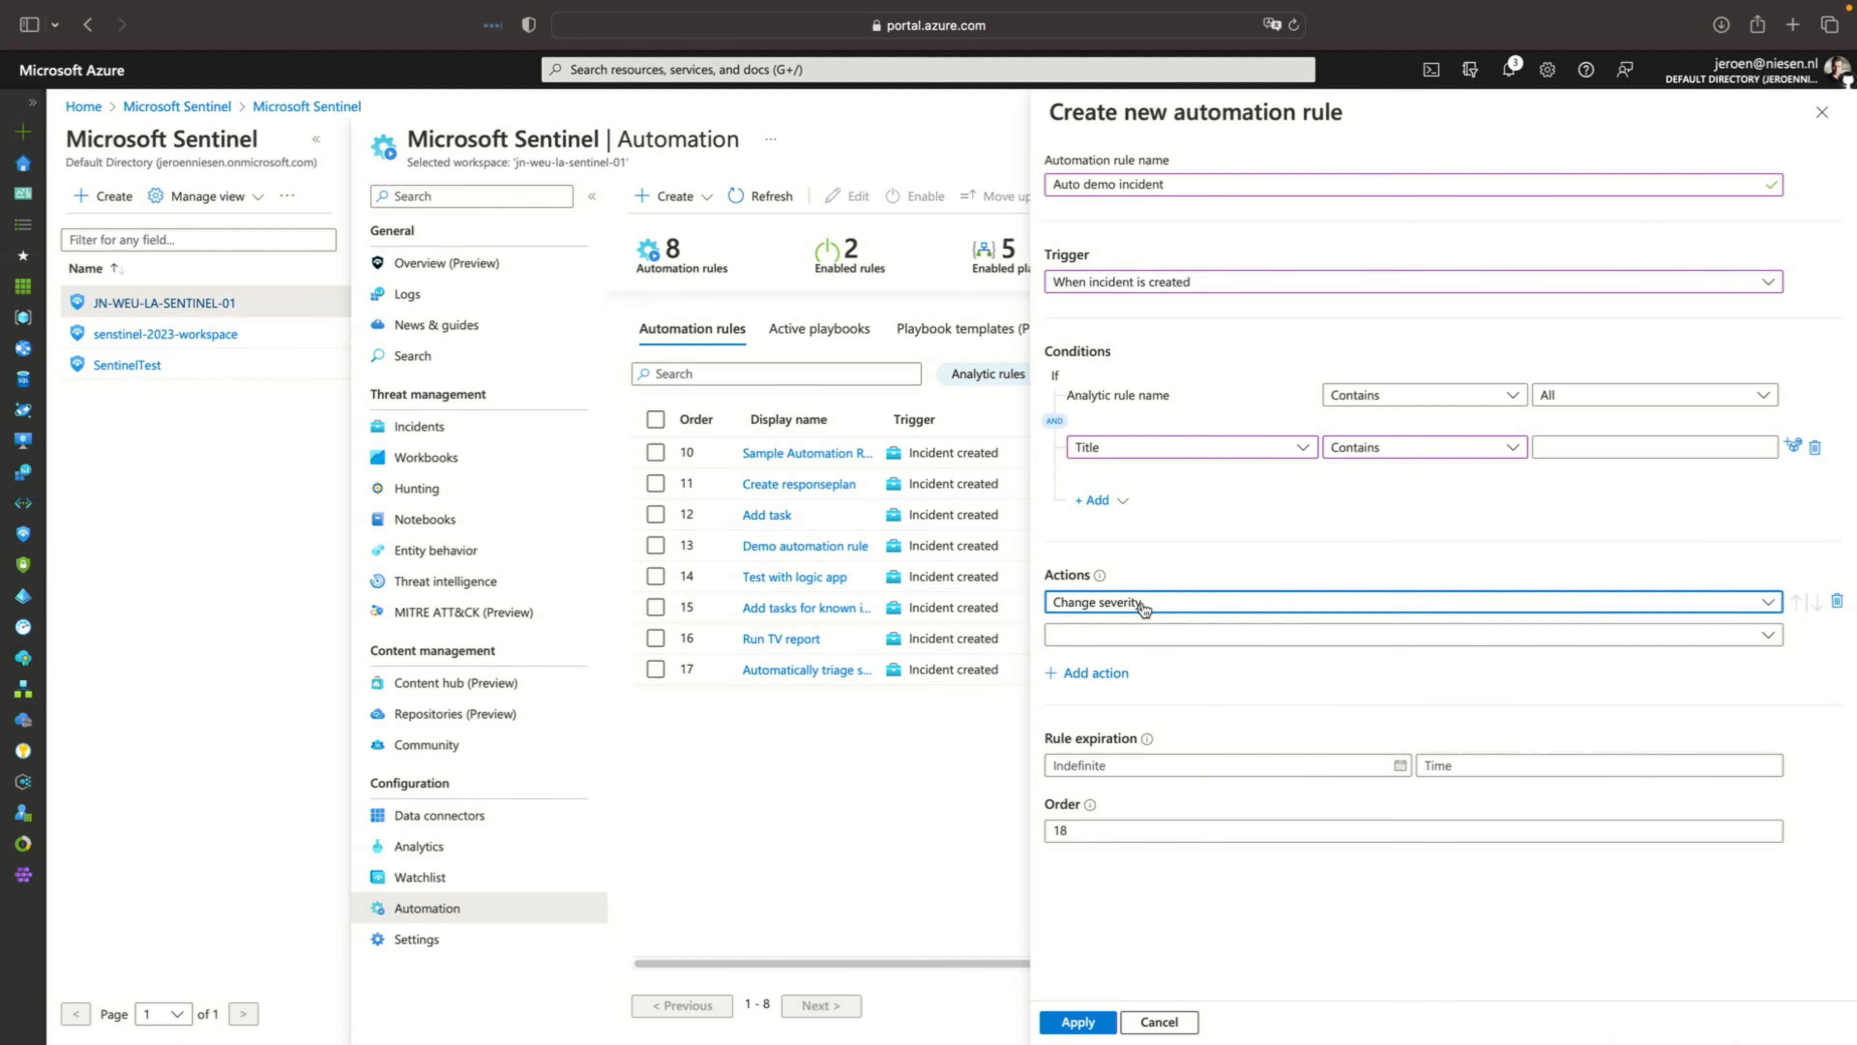
{"action": "left_click", "coordinate": [1145, 608]}
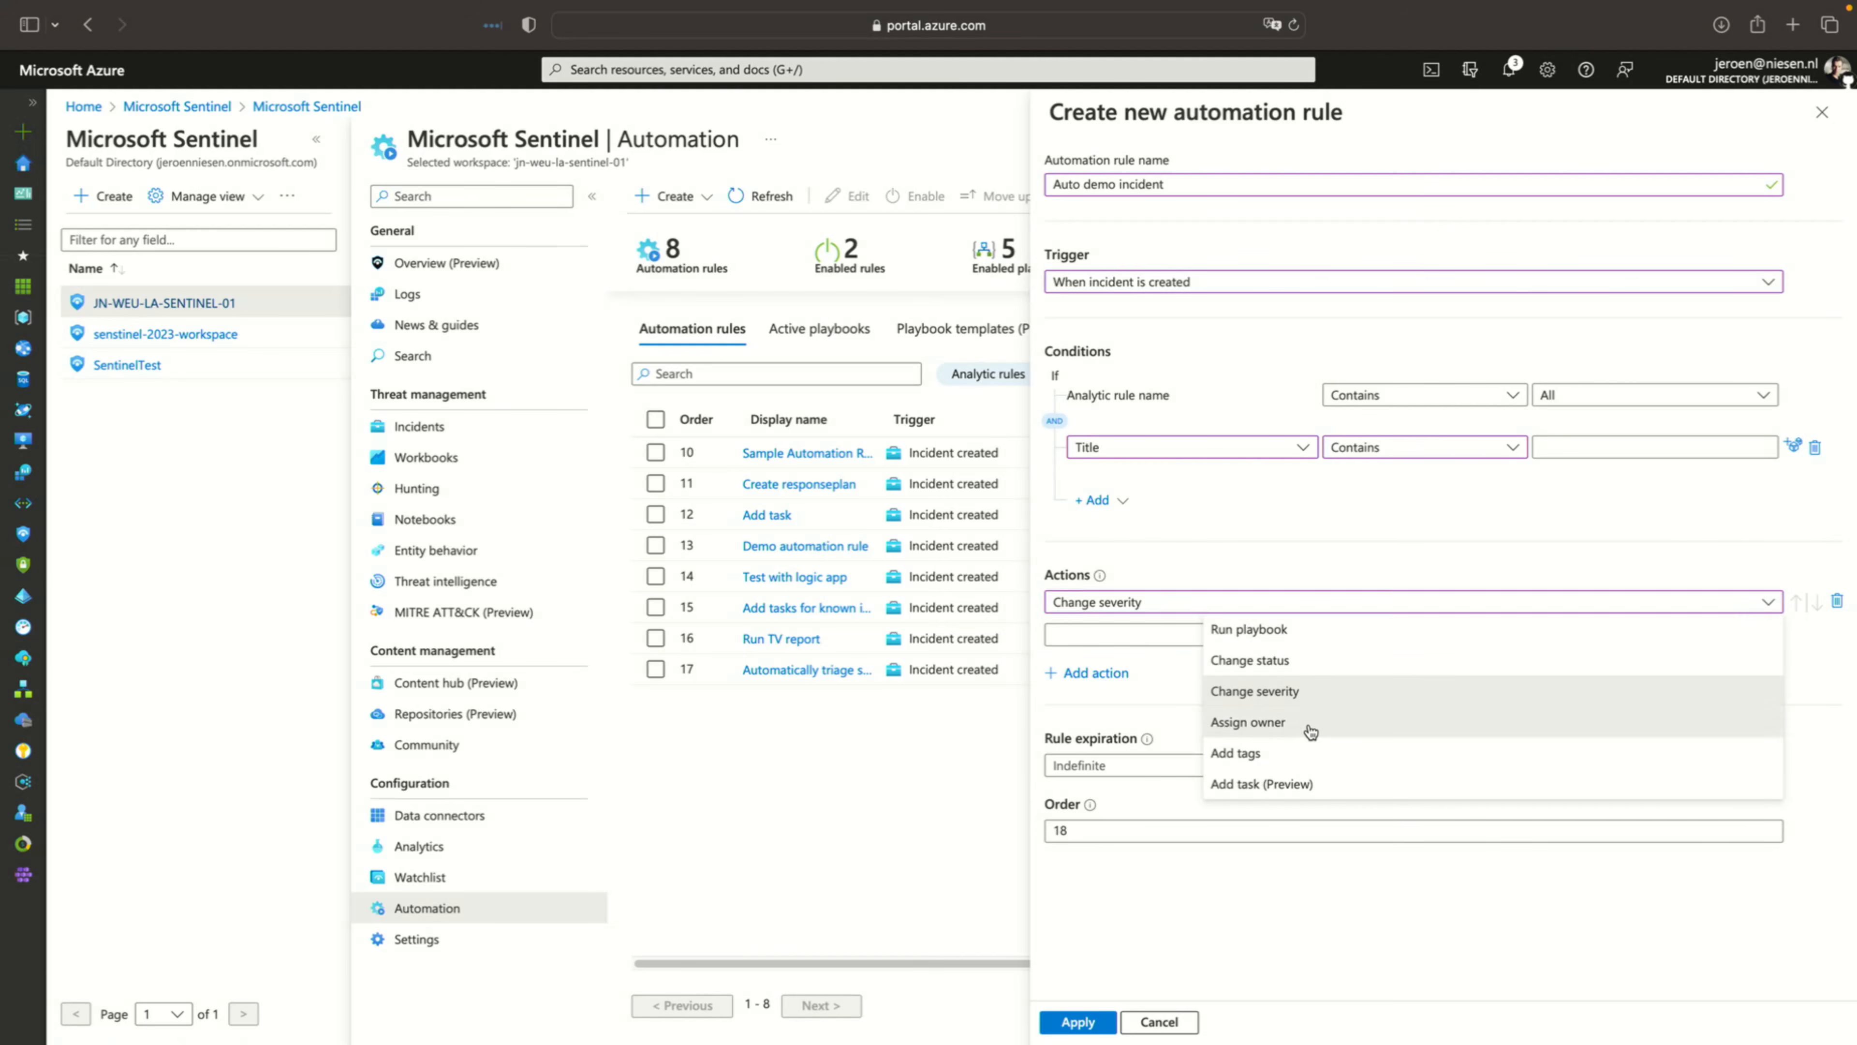
{"action": "left_click", "coordinate": [1248, 722]}
{"action": "left_click", "coordinate": [1158, 635]}
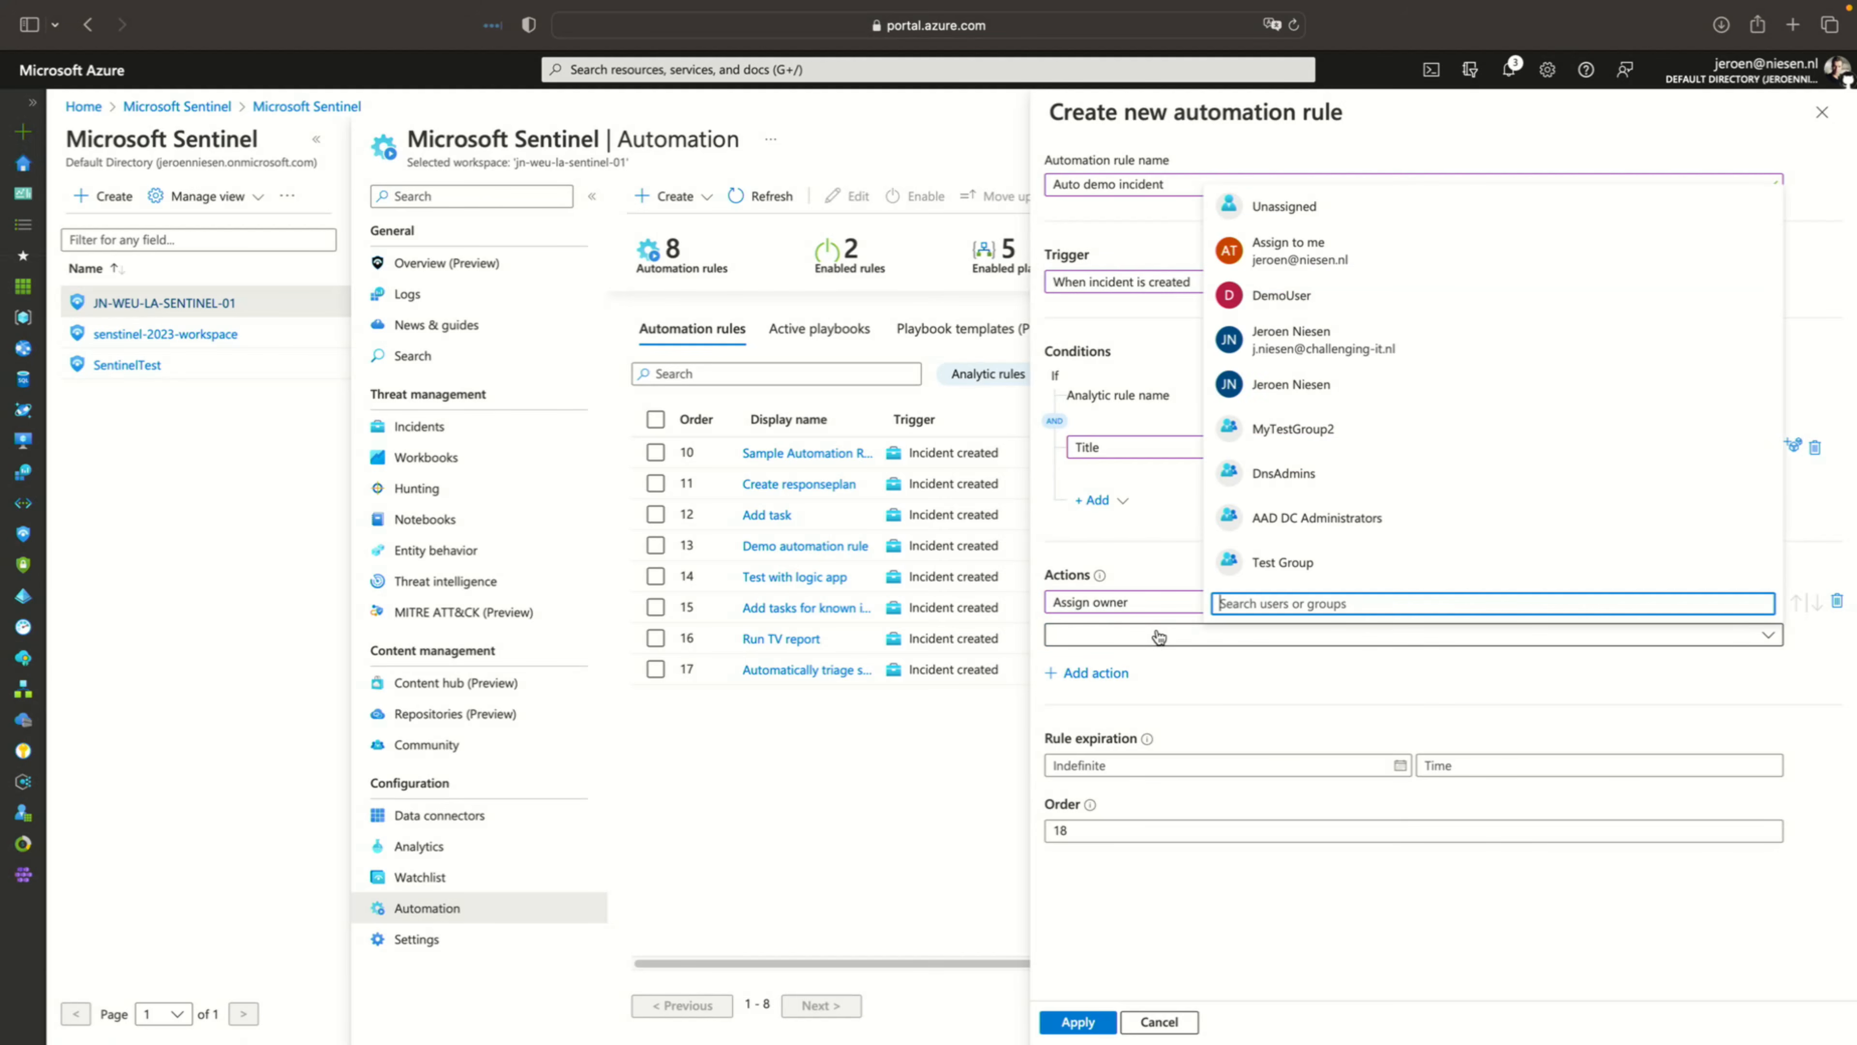
{"action": "left_click", "coordinate": [1132, 649]}
{"action": "left_click", "coordinate": [1126, 607]}
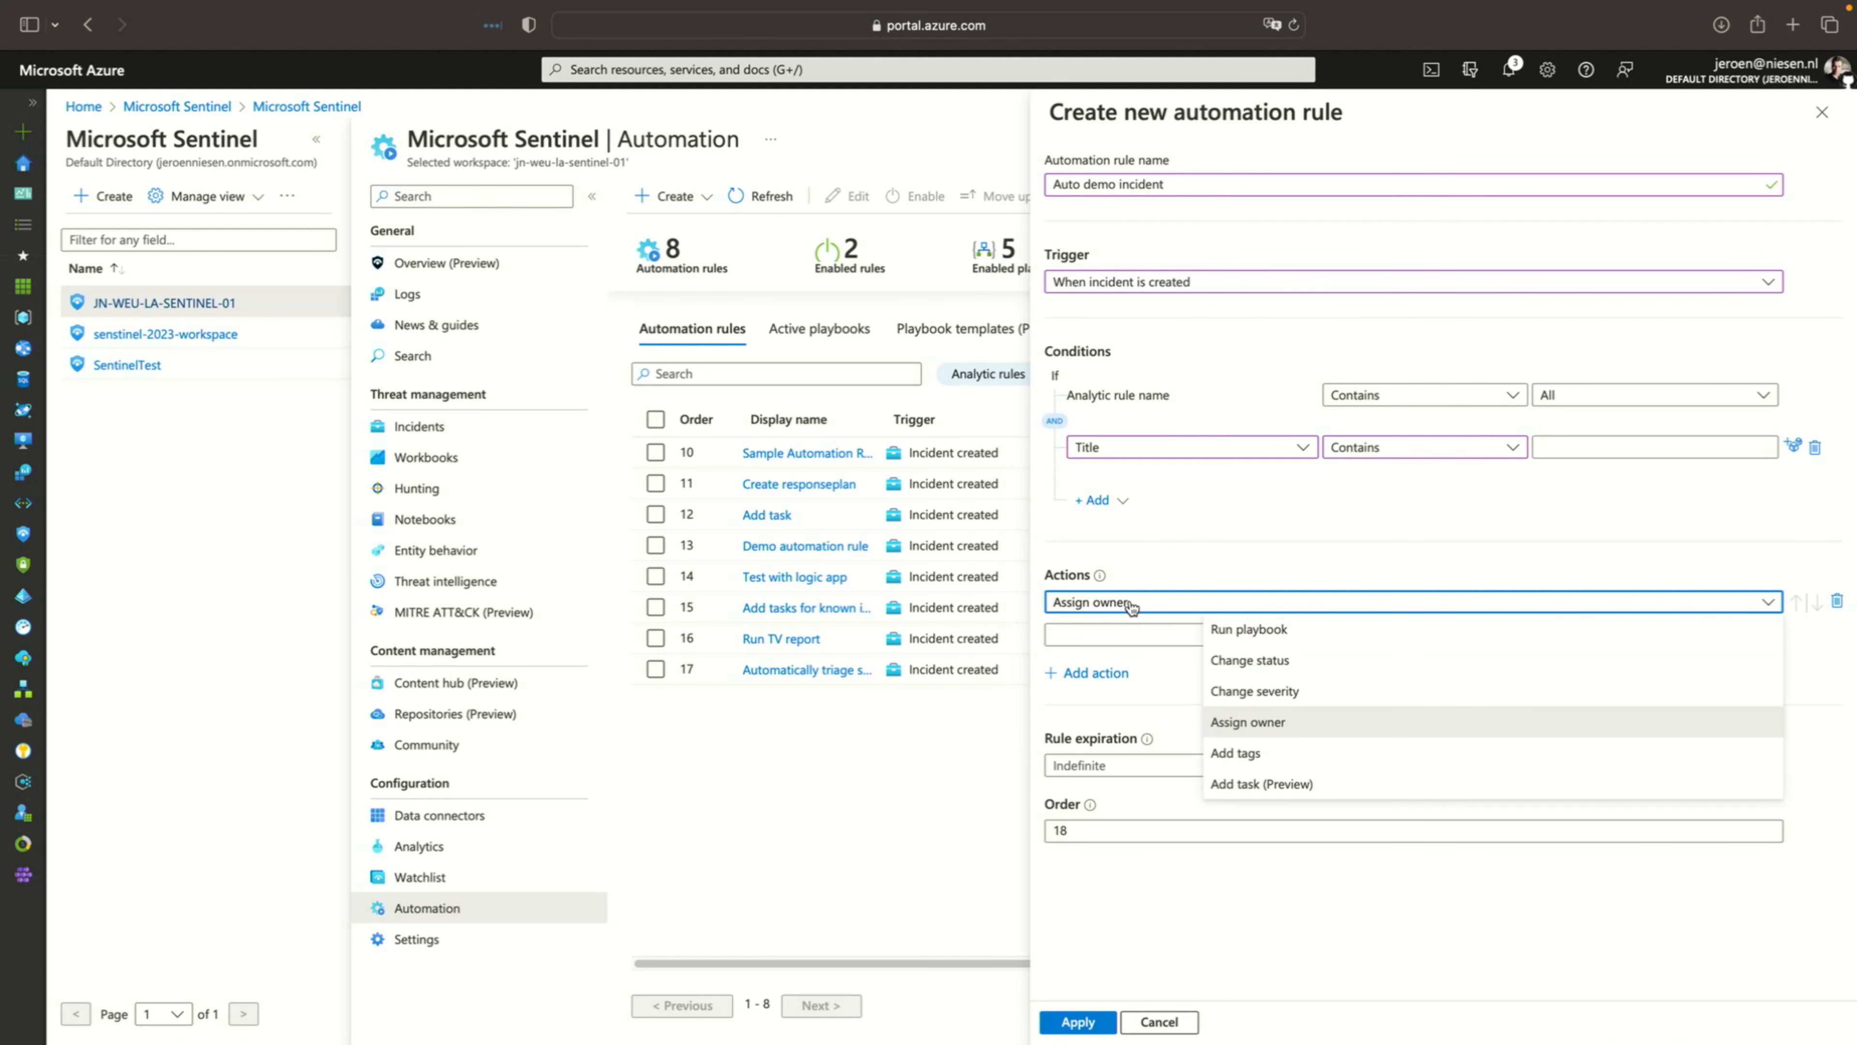
{"action": "left_click", "coordinate": [1281, 753]}
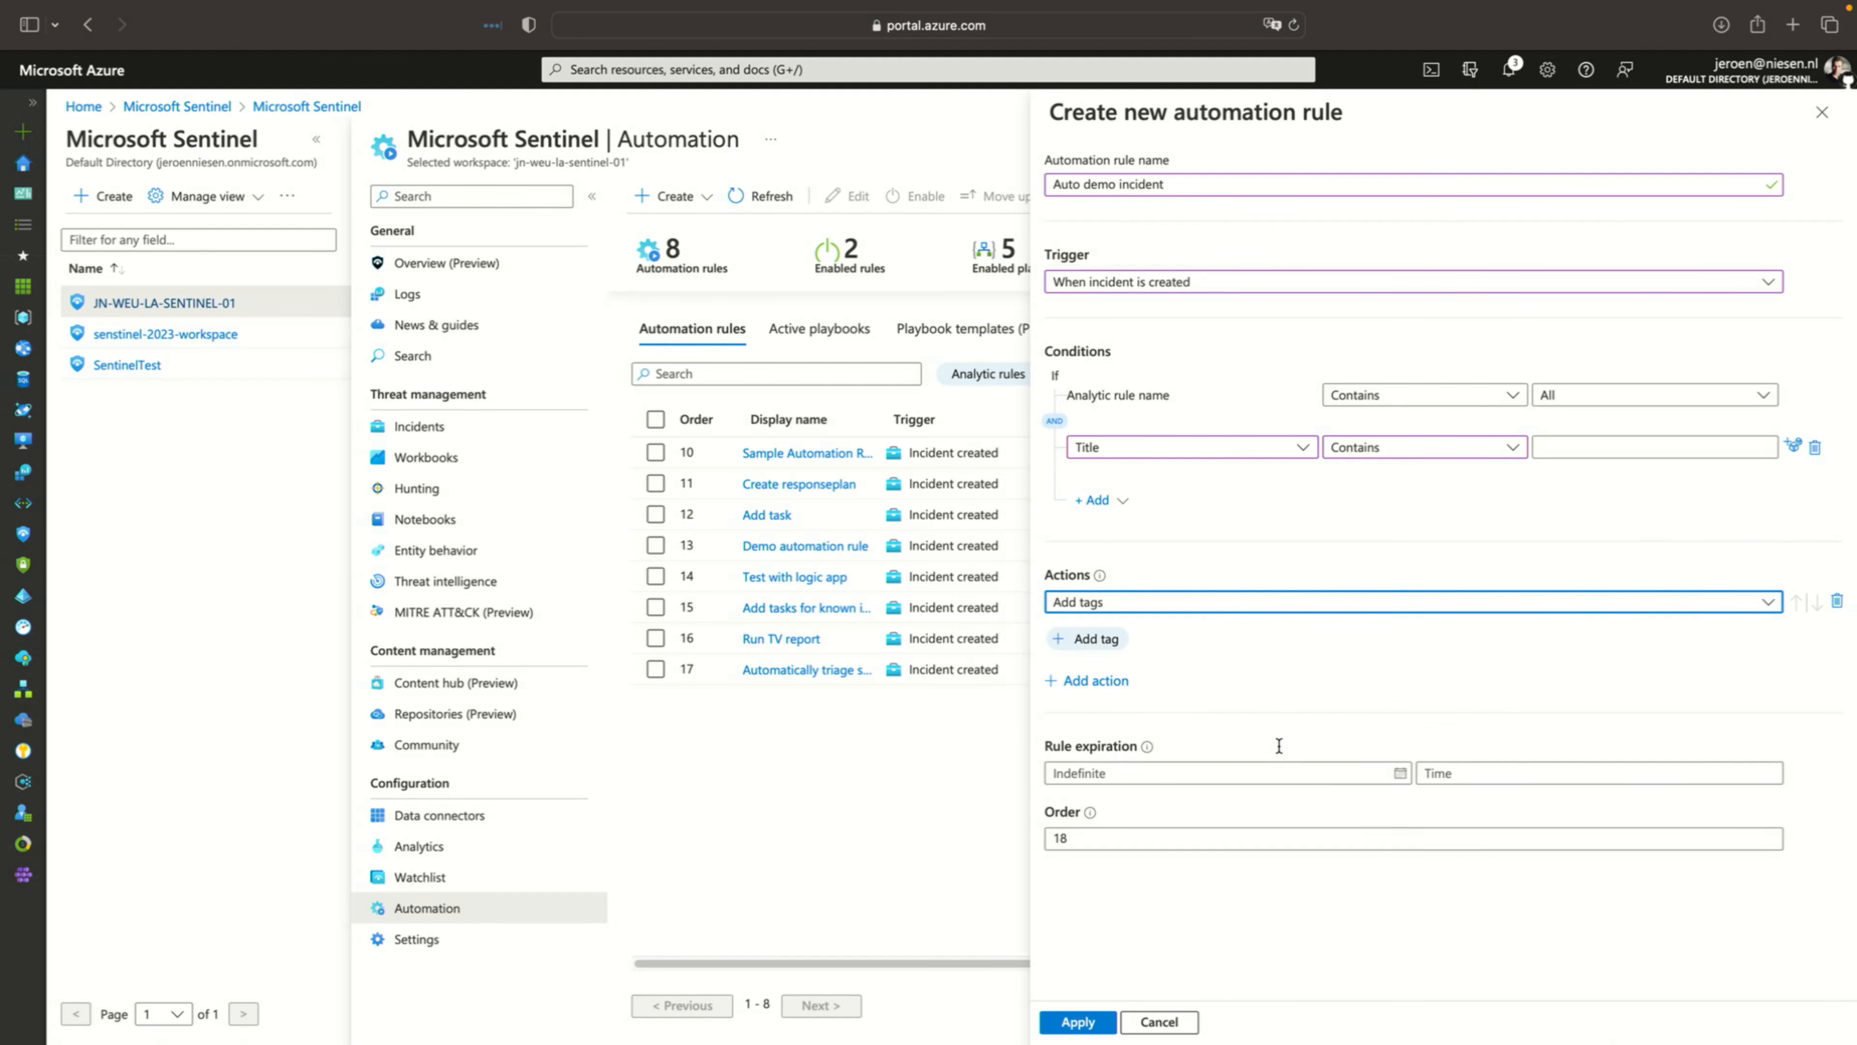
Set the rule's action to Add task (Preview) with the task title "Investigate IP address"
{"action": "left_click", "coordinate": [1137, 604]}
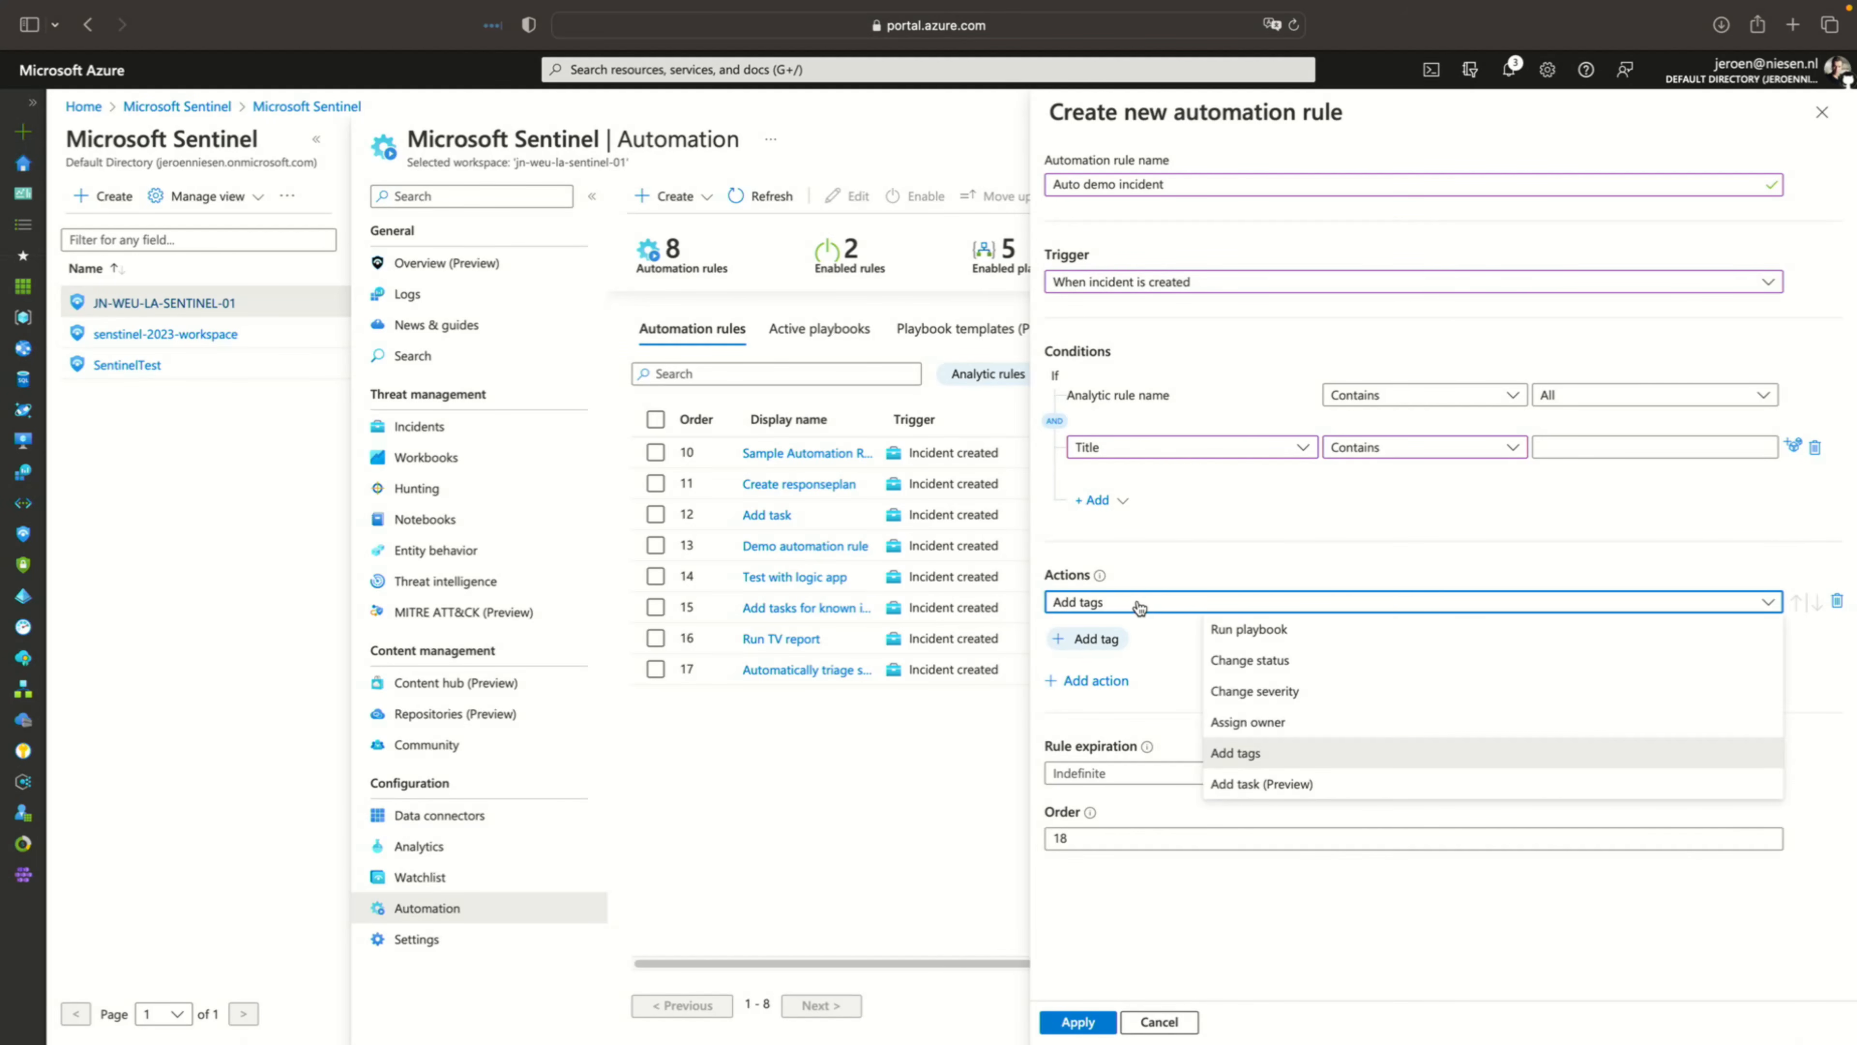
{"action": "left_click", "coordinate": [1261, 784]}
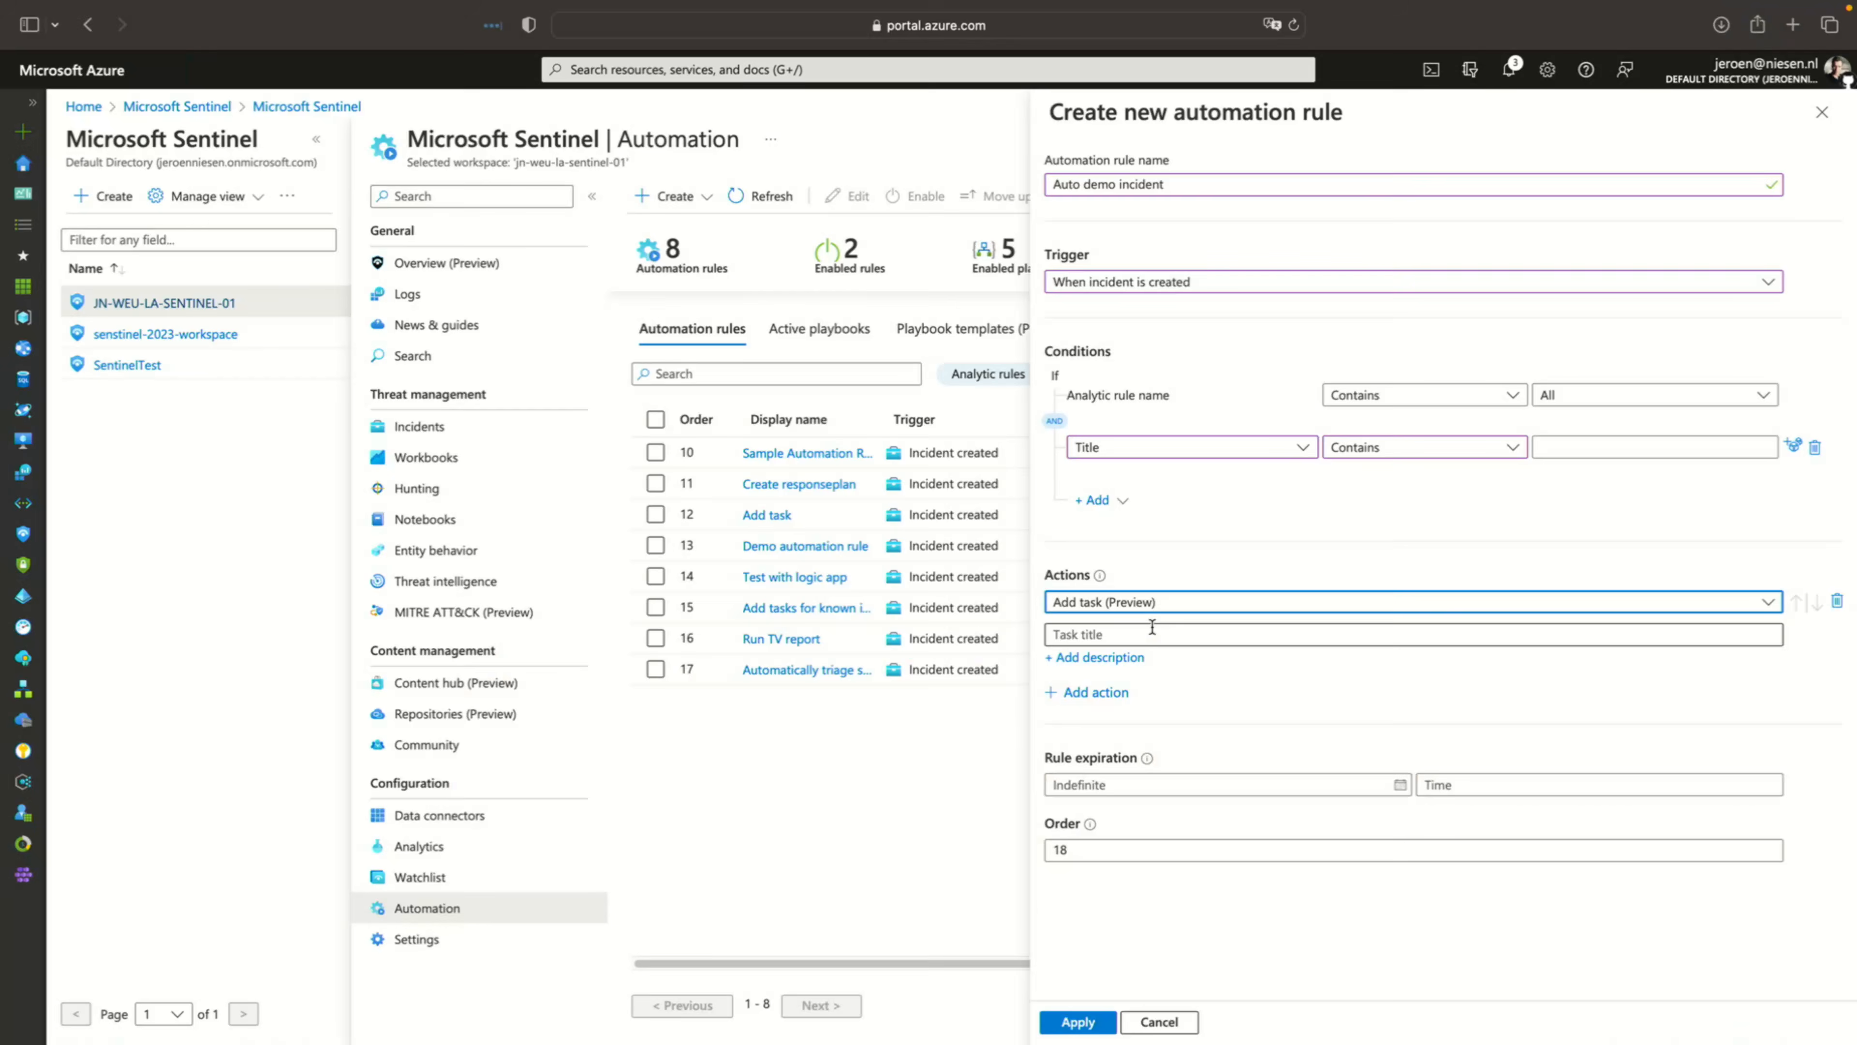
{"action": "left_click", "coordinate": [1150, 627]}
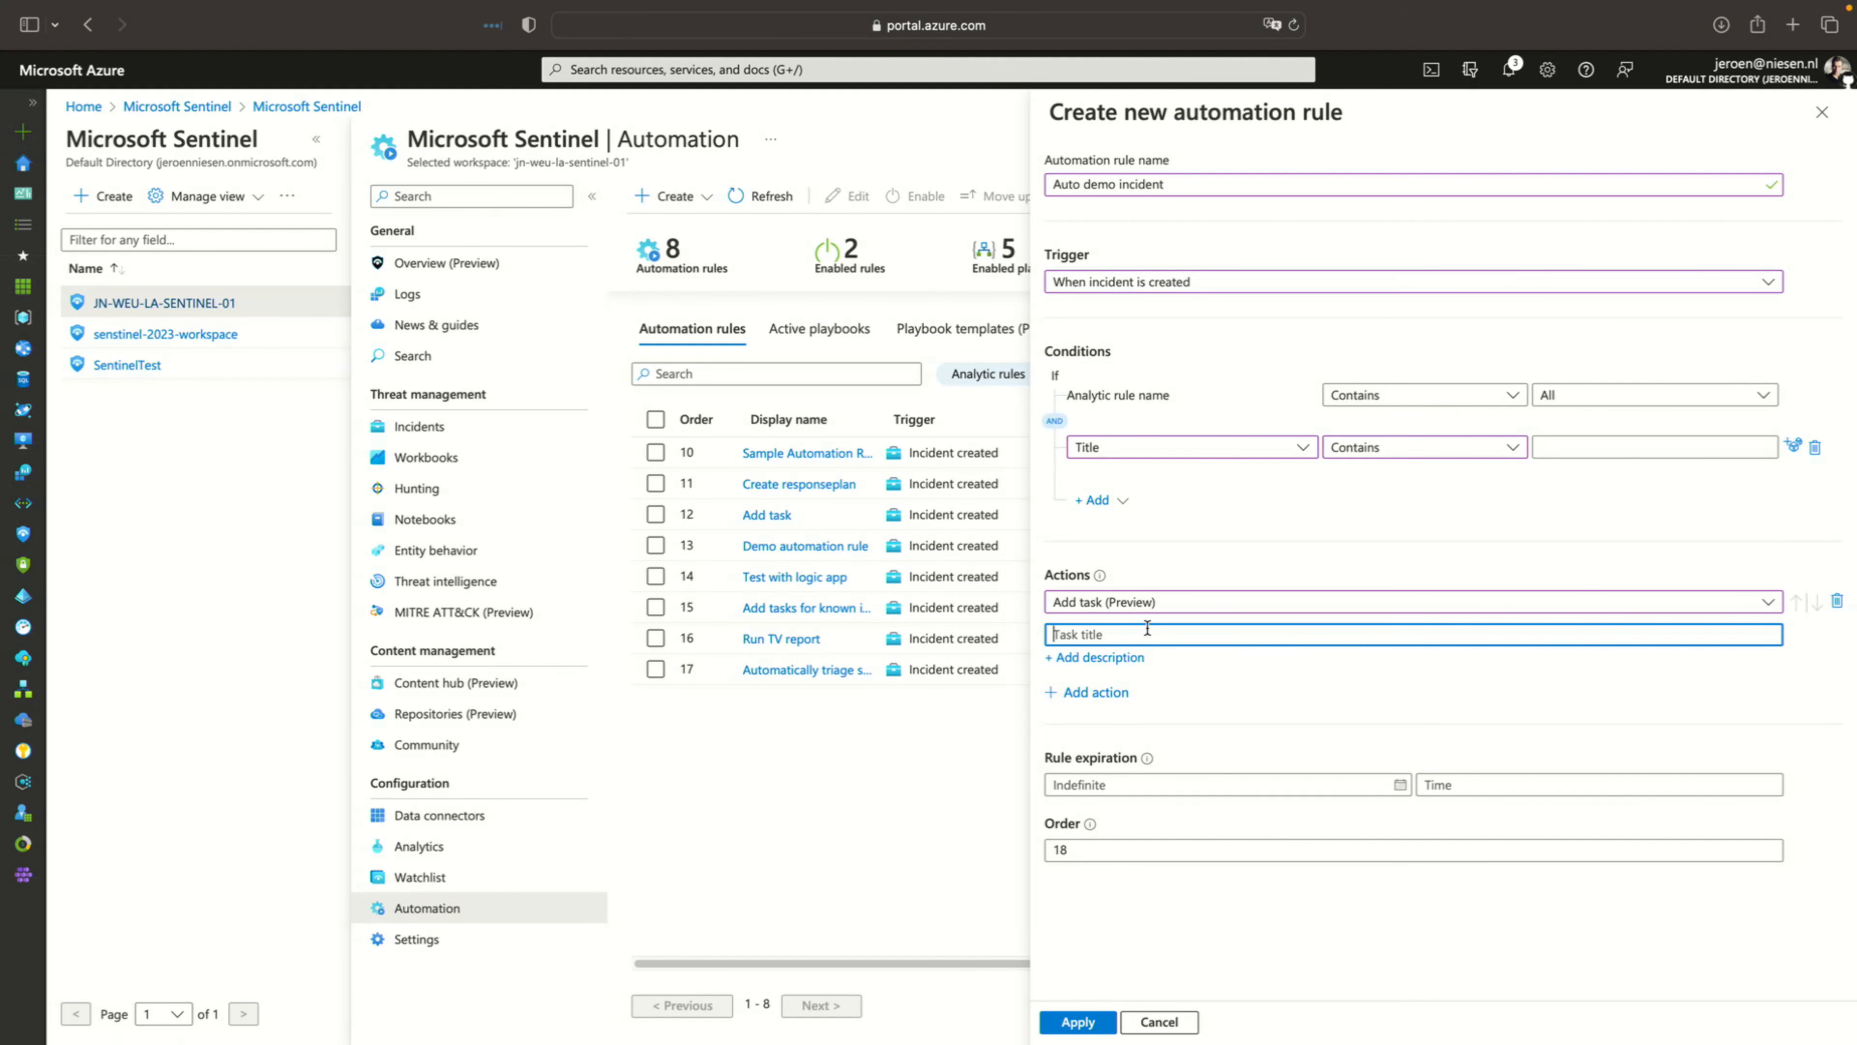
{"action": "type", "text": "Investigate UIP"}
{"action": "key", "text": "BackSpace"}
{"action": "key", "text": "BackSpace"}
{"action": "key", "text": "BackSpace"}
{"action": "key", "text": "BackSpace"}
{"action": "type", "text": "IP address"}
Give the task the description "Some description" and append another, still empty action to the rule
{"action": "left_click", "coordinate": [1130, 660]}
{"action": "type", "text": "Some description"}
{"action": "left_click", "coordinate": [1321, 887]}
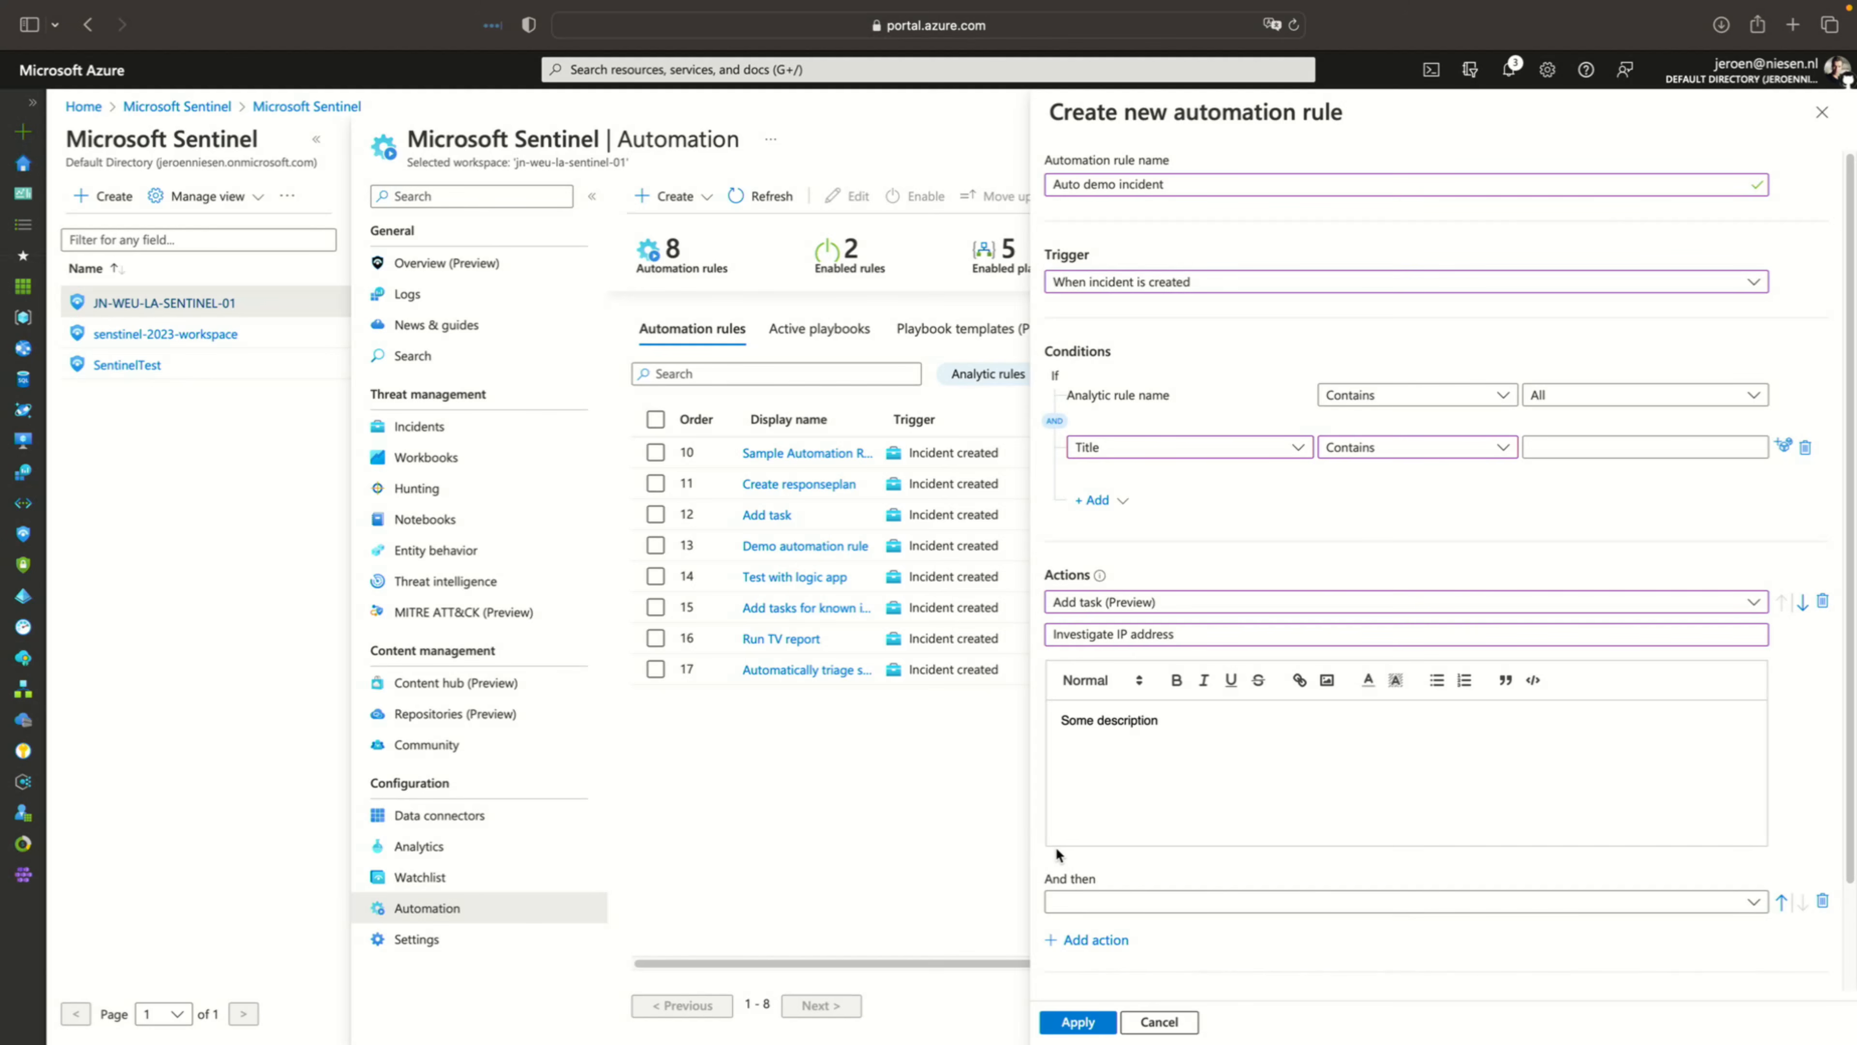
Make the title condition match "DemoIncident" and set the rule's second action to Change severity with the level High
{"action": "left_click", "coordinate": [1573, 445]}
{"action": "type", "text": "DemoIncident"}
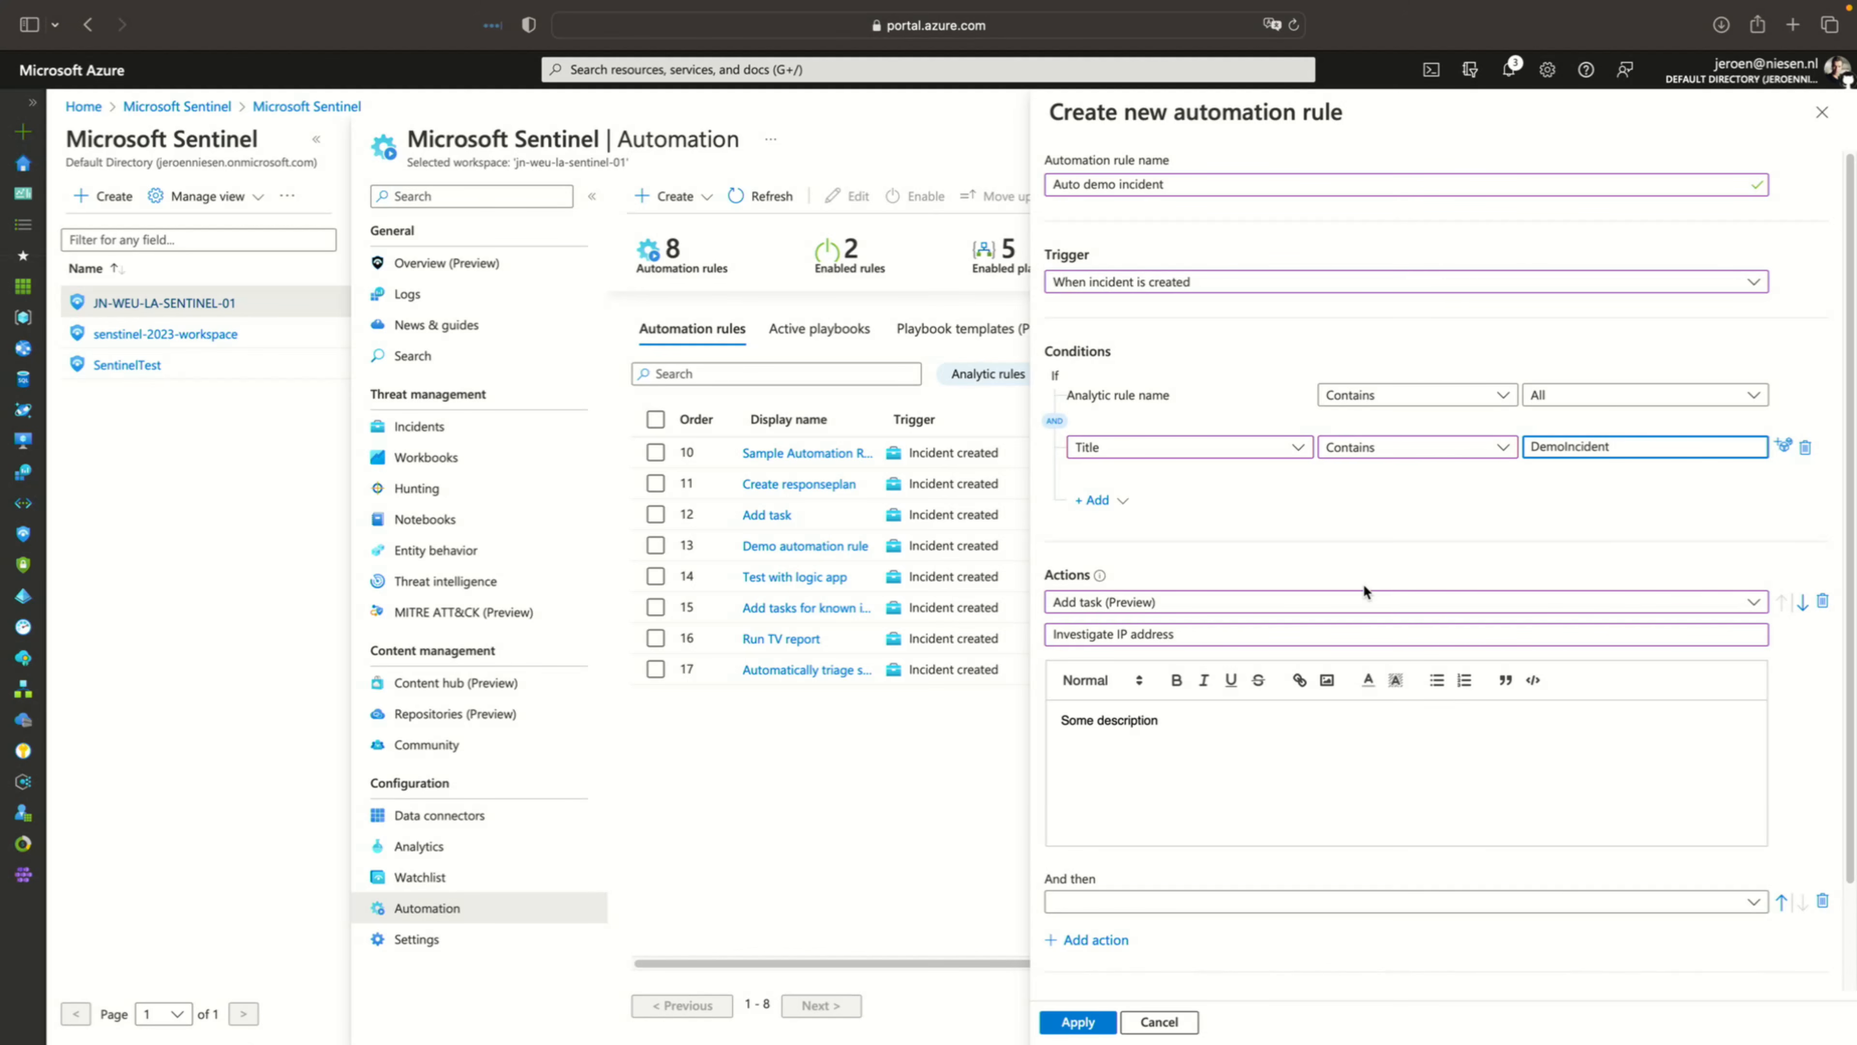
{"action": "scroll", "coordinate": [1360, 583], "scroll_direction": "down", "scroll_amount": 2}
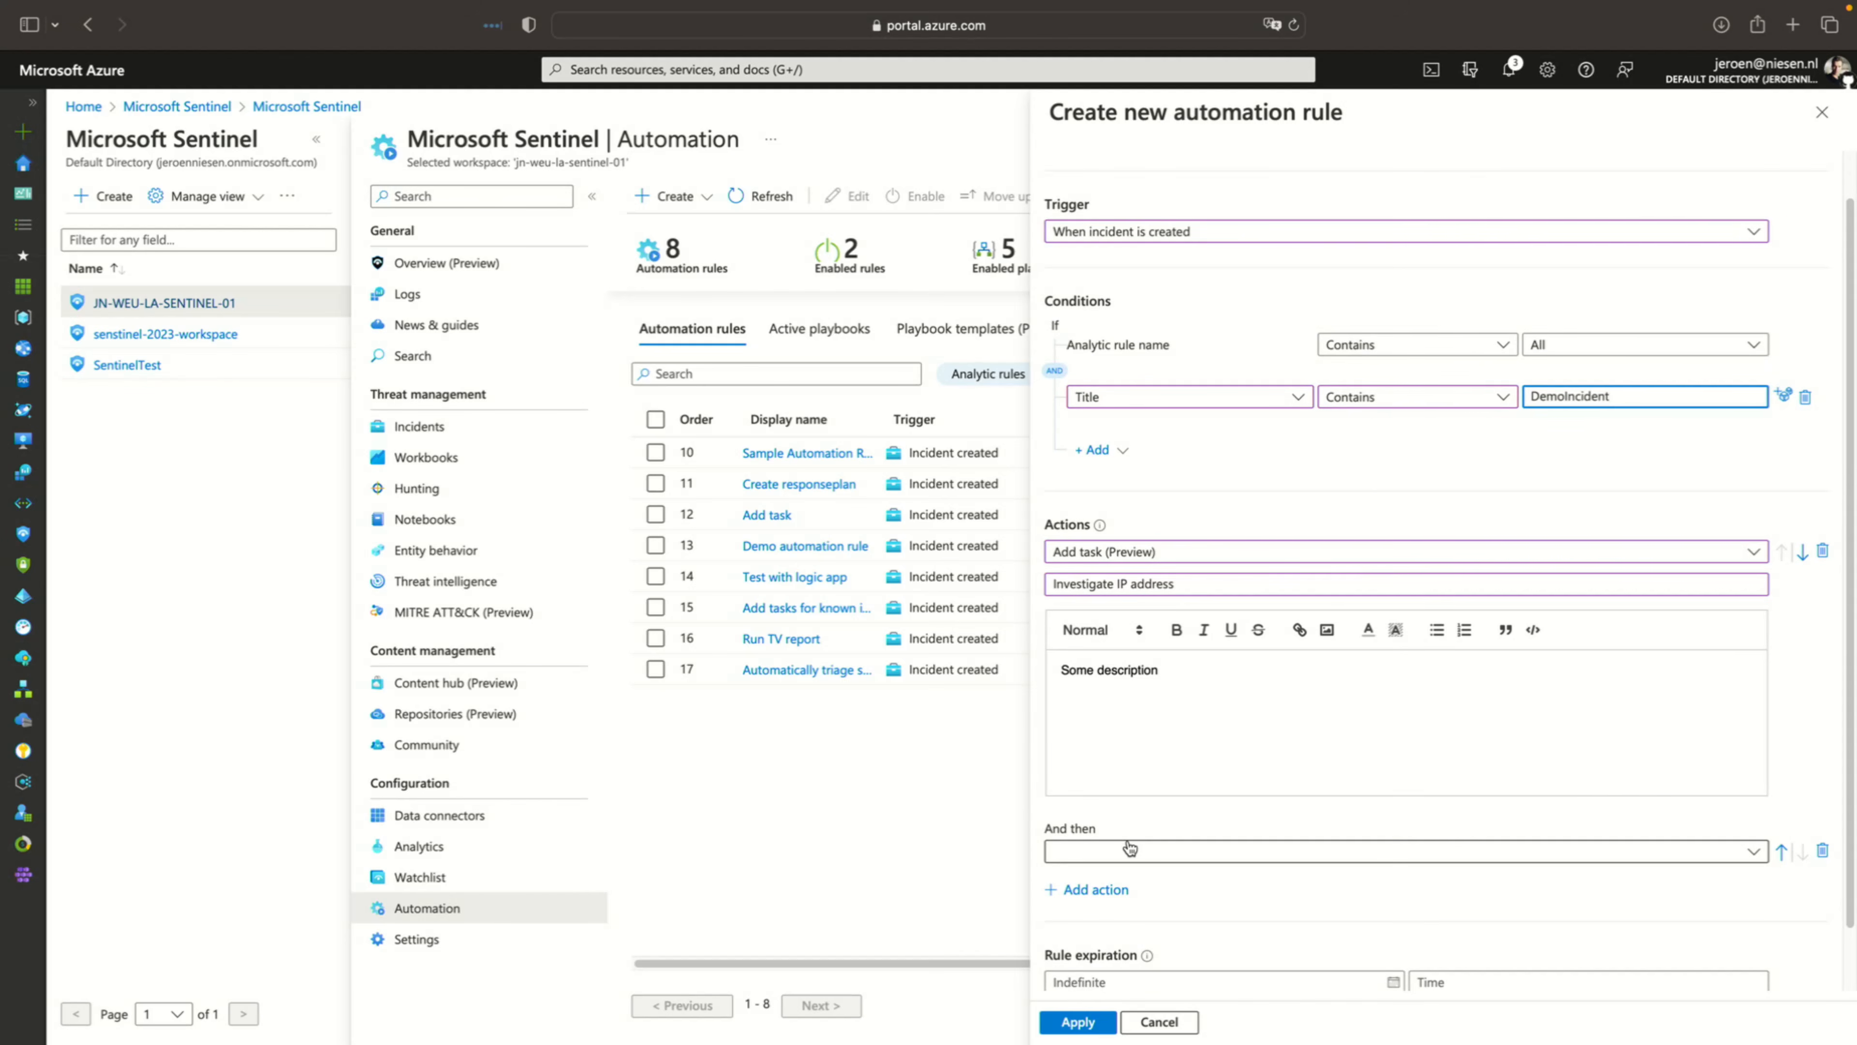
{"action": "left_click", "coordinate": [1129, 847]}
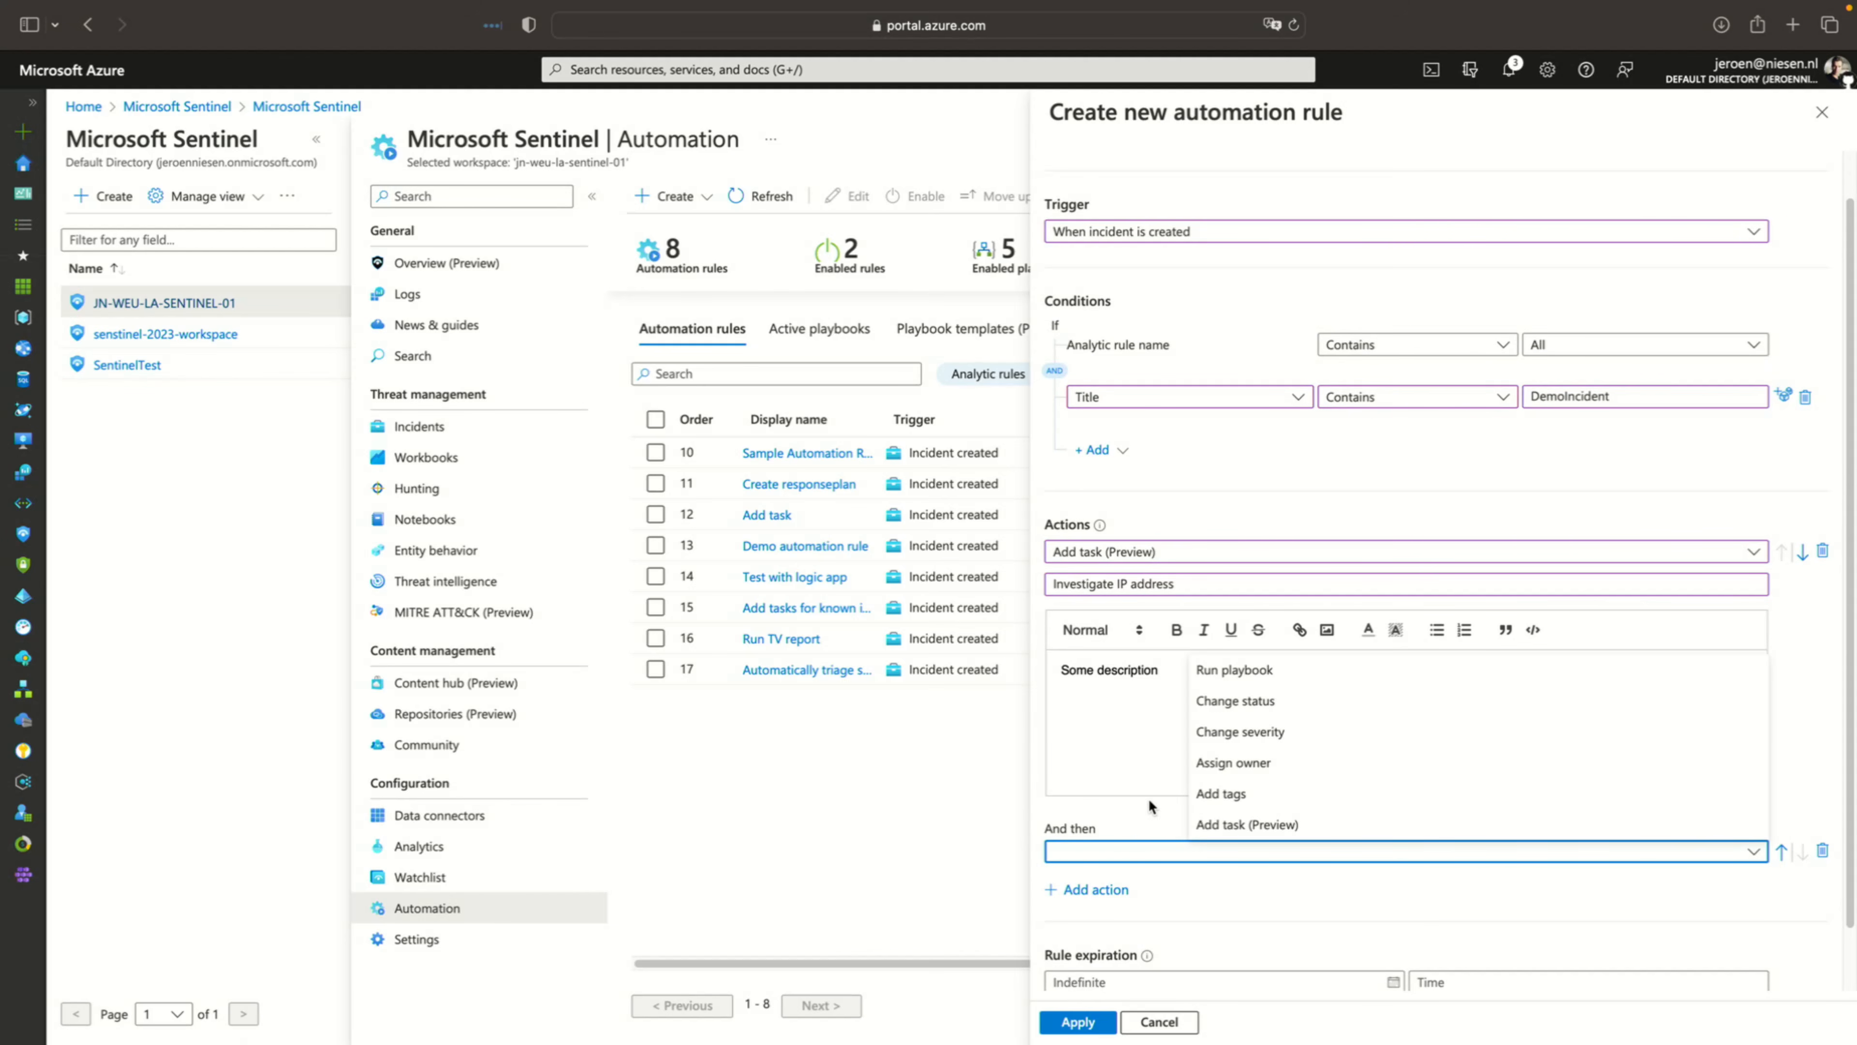
{"action": "left_click", "coordinate": [1248, 732]}
{"action": "left_click", "coordinate": [1086, 884]}
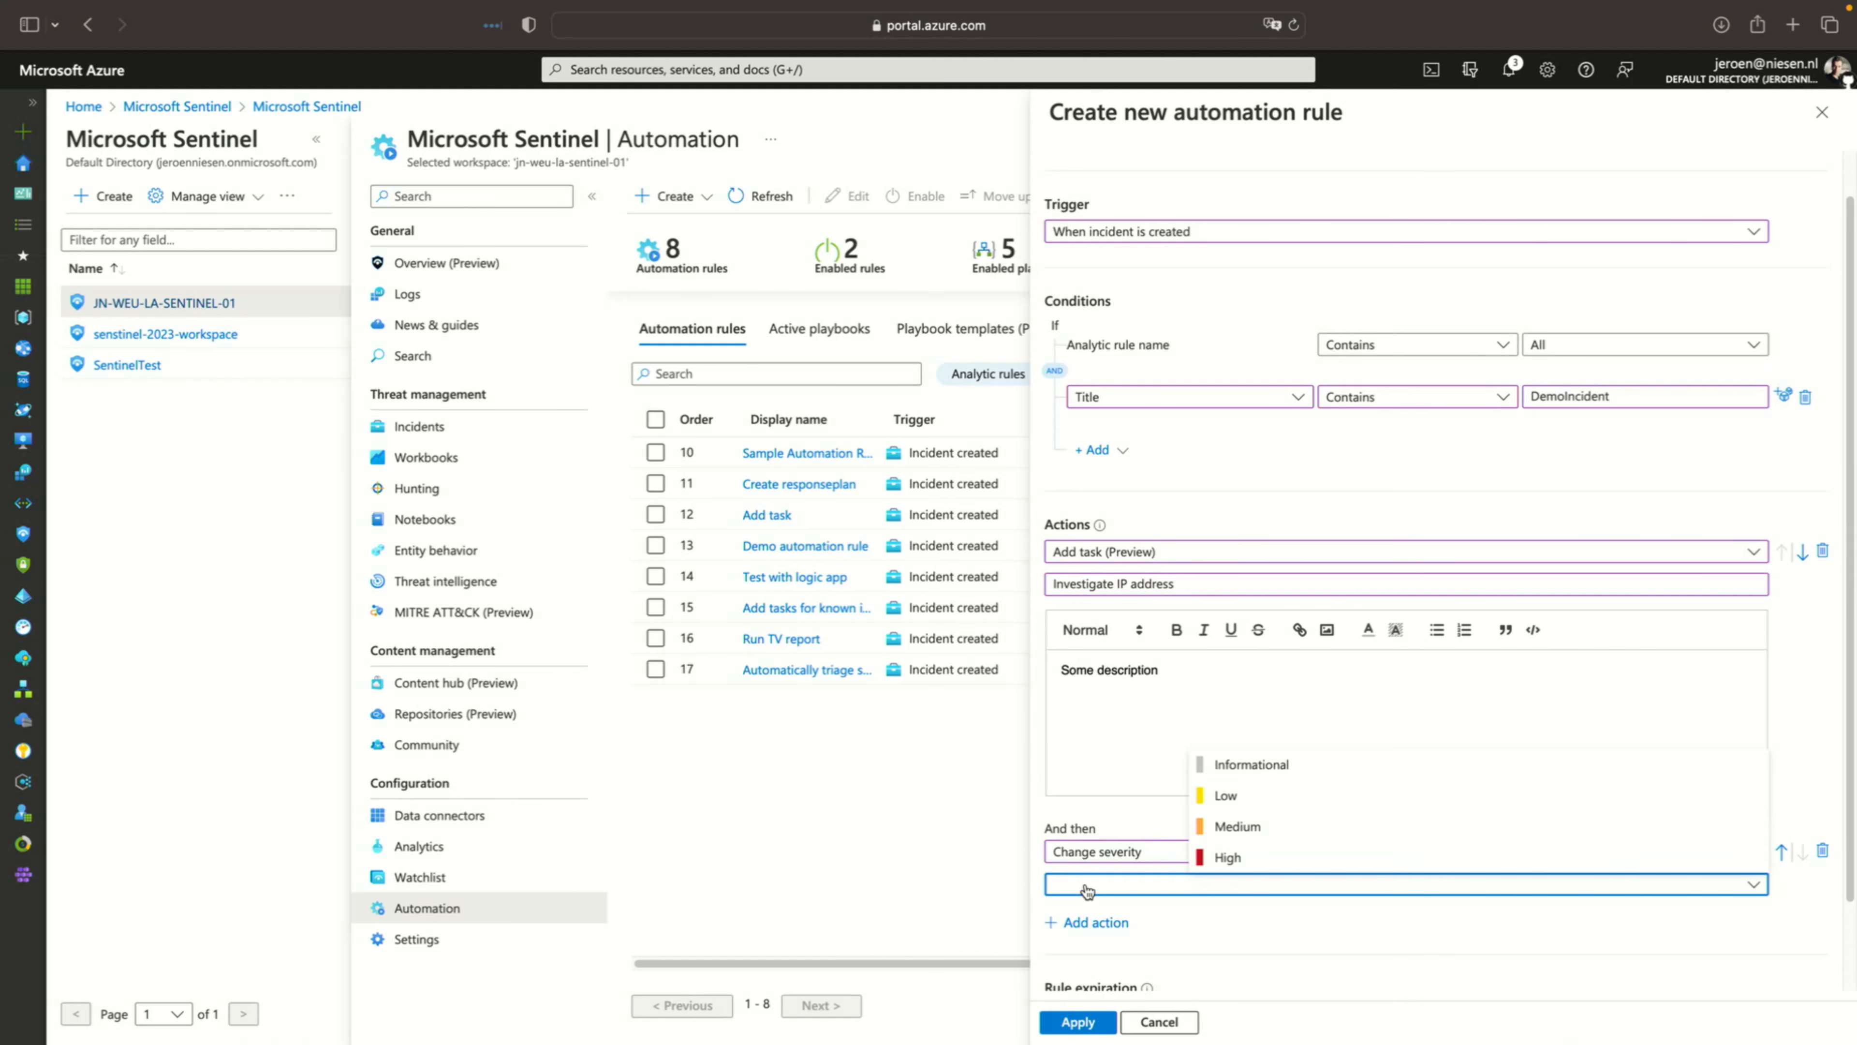
{"action": "left_click", "coordinate": [1200, 859]}
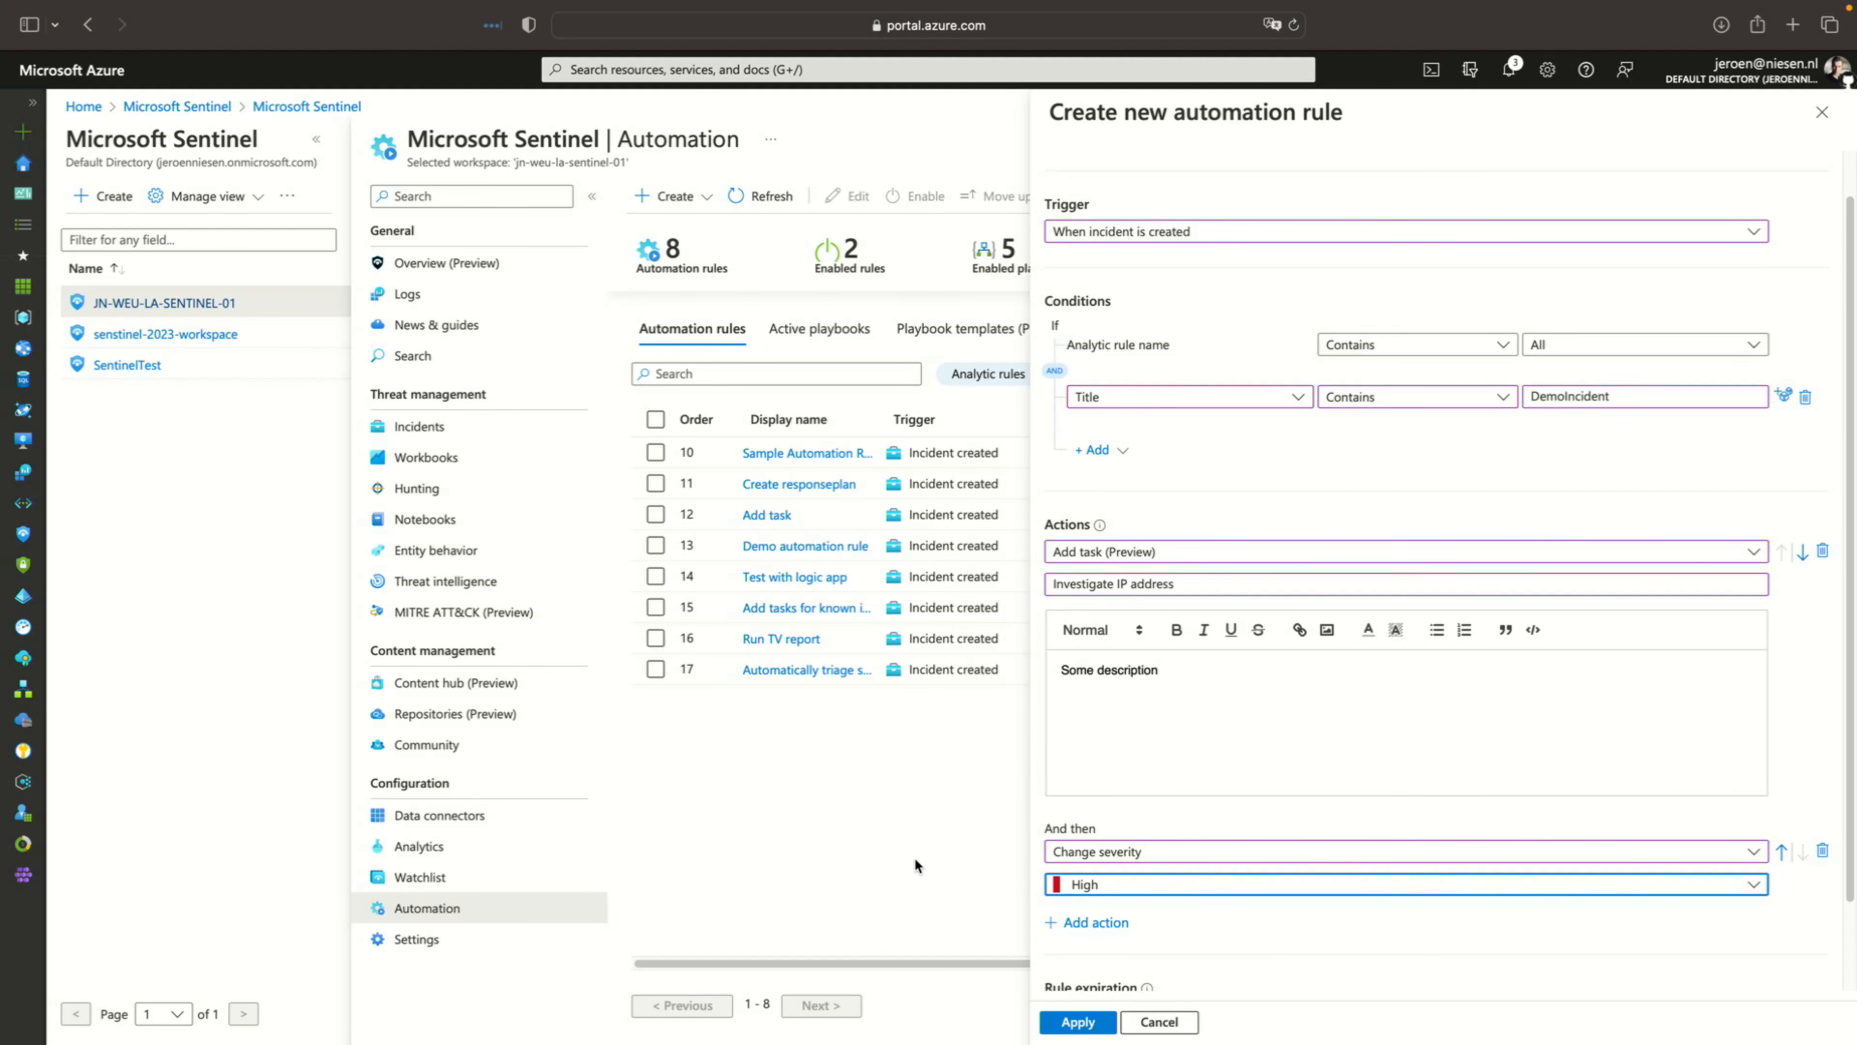
Append a Change status action set to Active and save the automation rule
{"action": "scroll", "coordinate": [1256, 905], "scroll_direction": "down", "scroll_amount": 3}
{"action": "left_click", "coordinate": [1119, 825]}
{"action": "left_click", "coordinate": [1123, 847]}
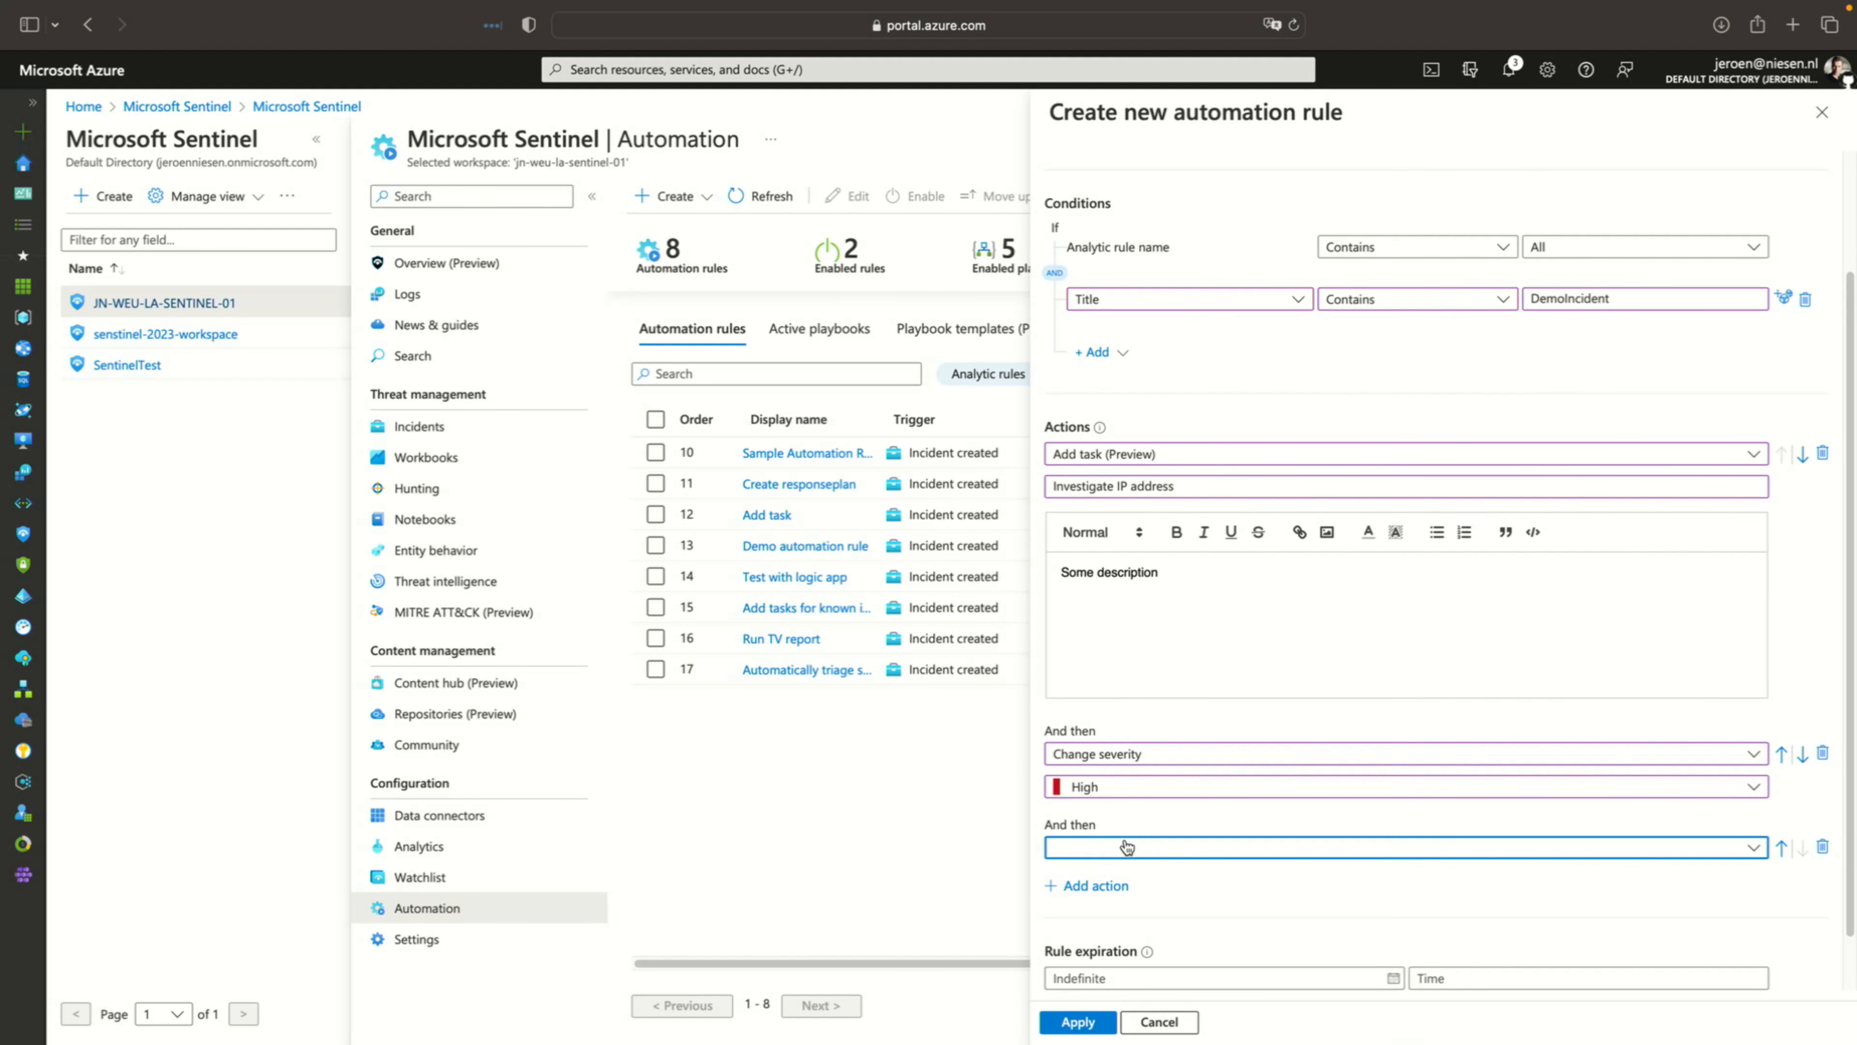
{"action": "left_click", "coordinate": [1218, 699]}
{"action": "left_click", "coordinate": [1112, 881]}
{"action": "left_click", "coordinate": [1236, 937]}
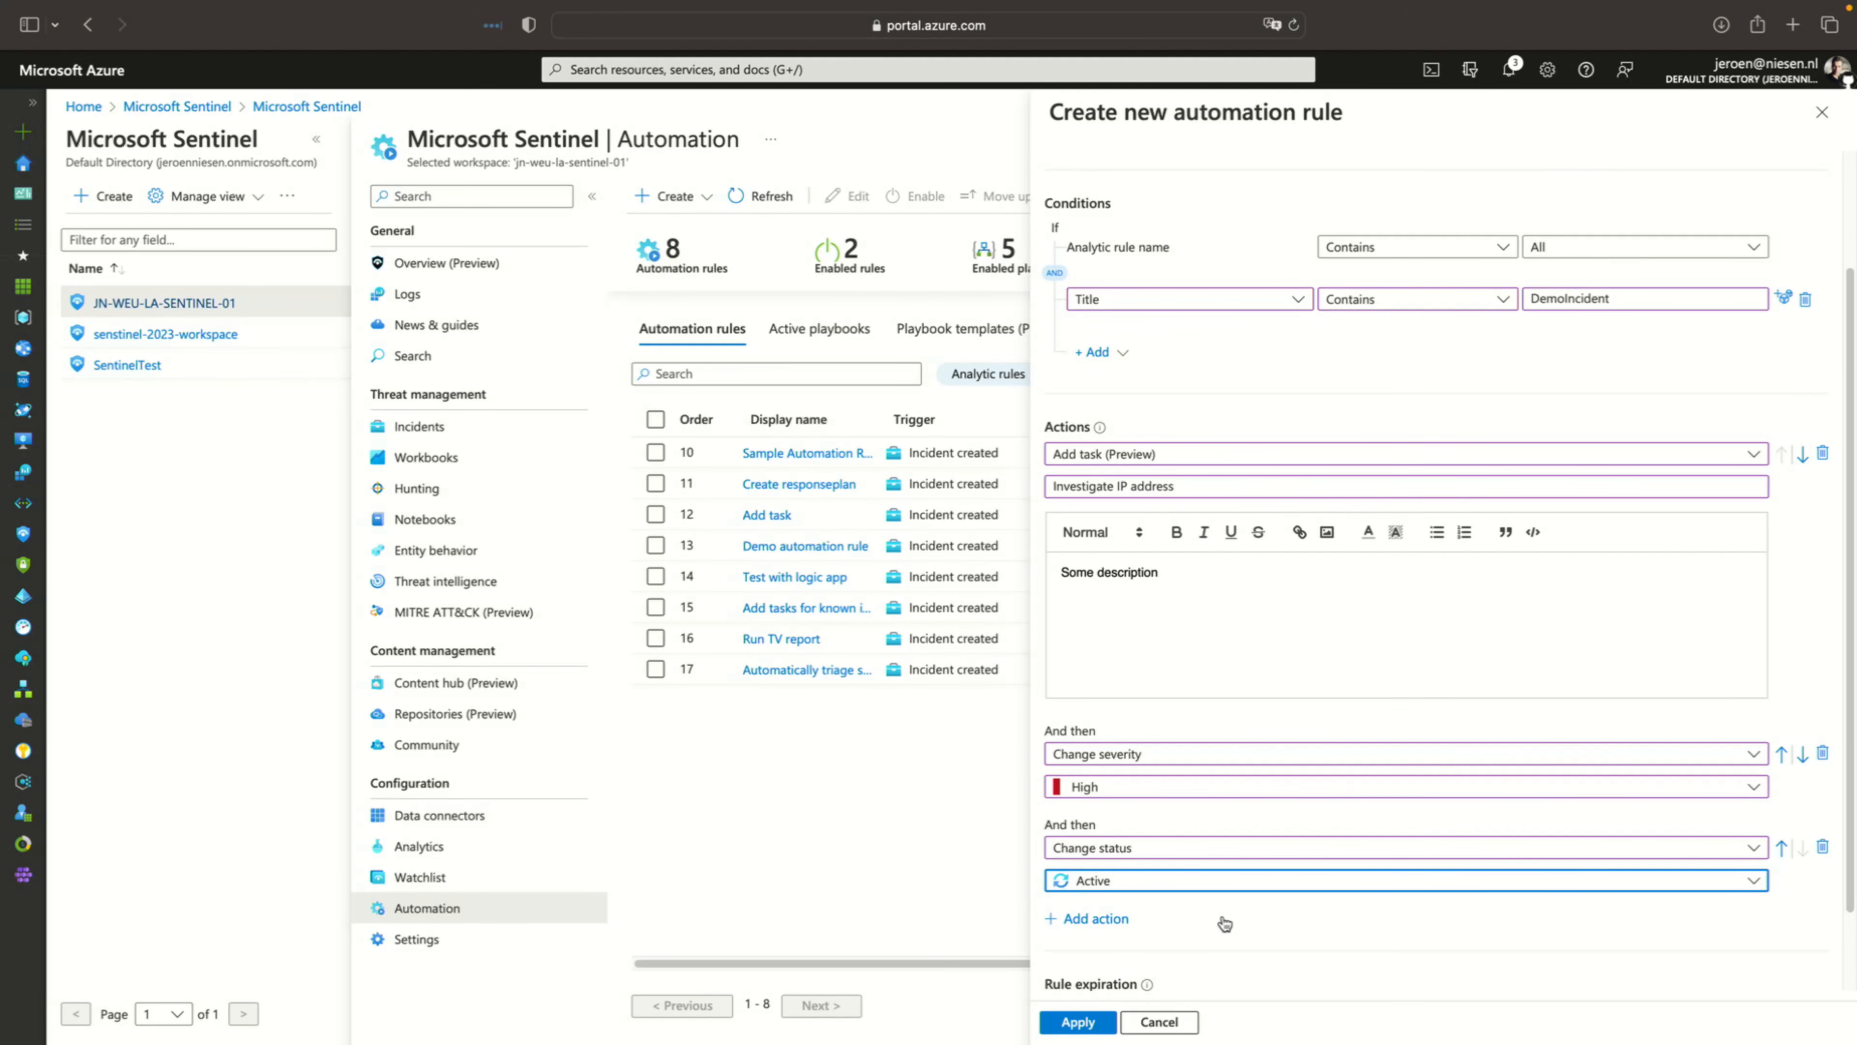
{"action": "scroll", "coordinate": [1162, 892], "scroll_direction": "down", "scroll_amount": 3}
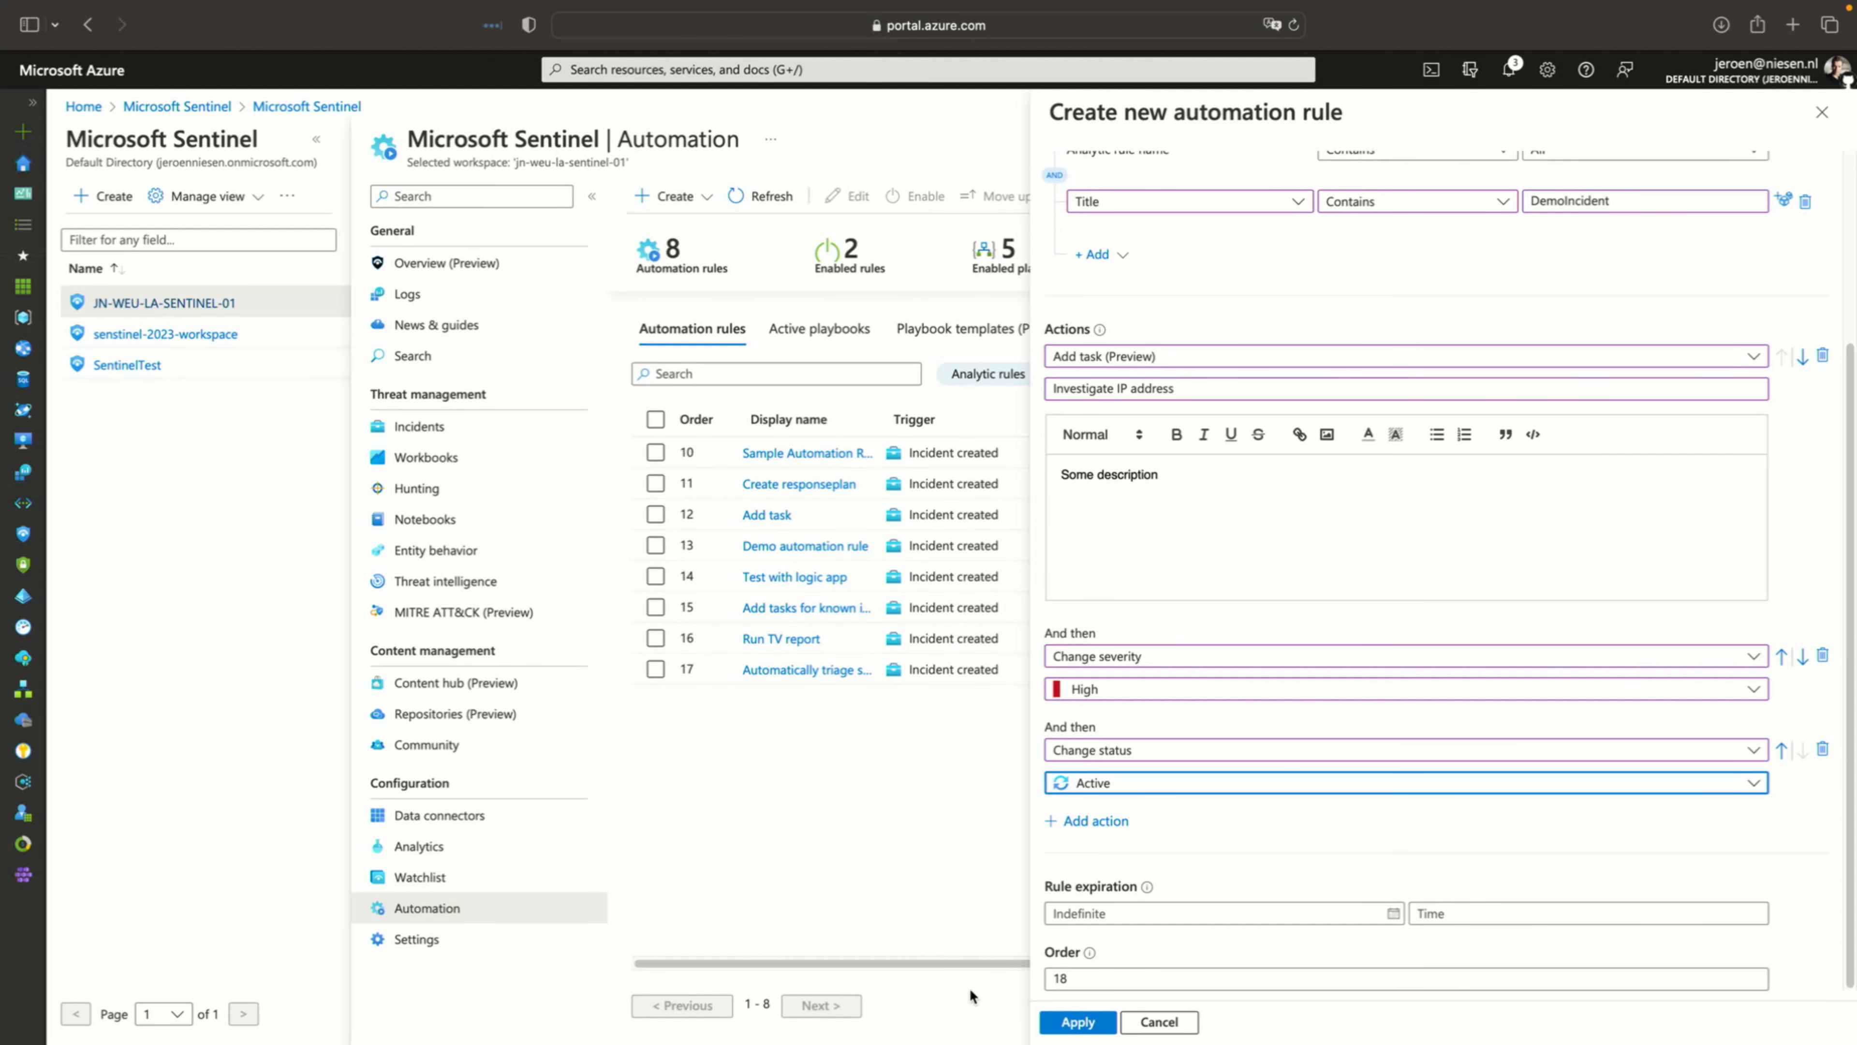
{"action": "left_click", "coordinate": [1077, 1023]}
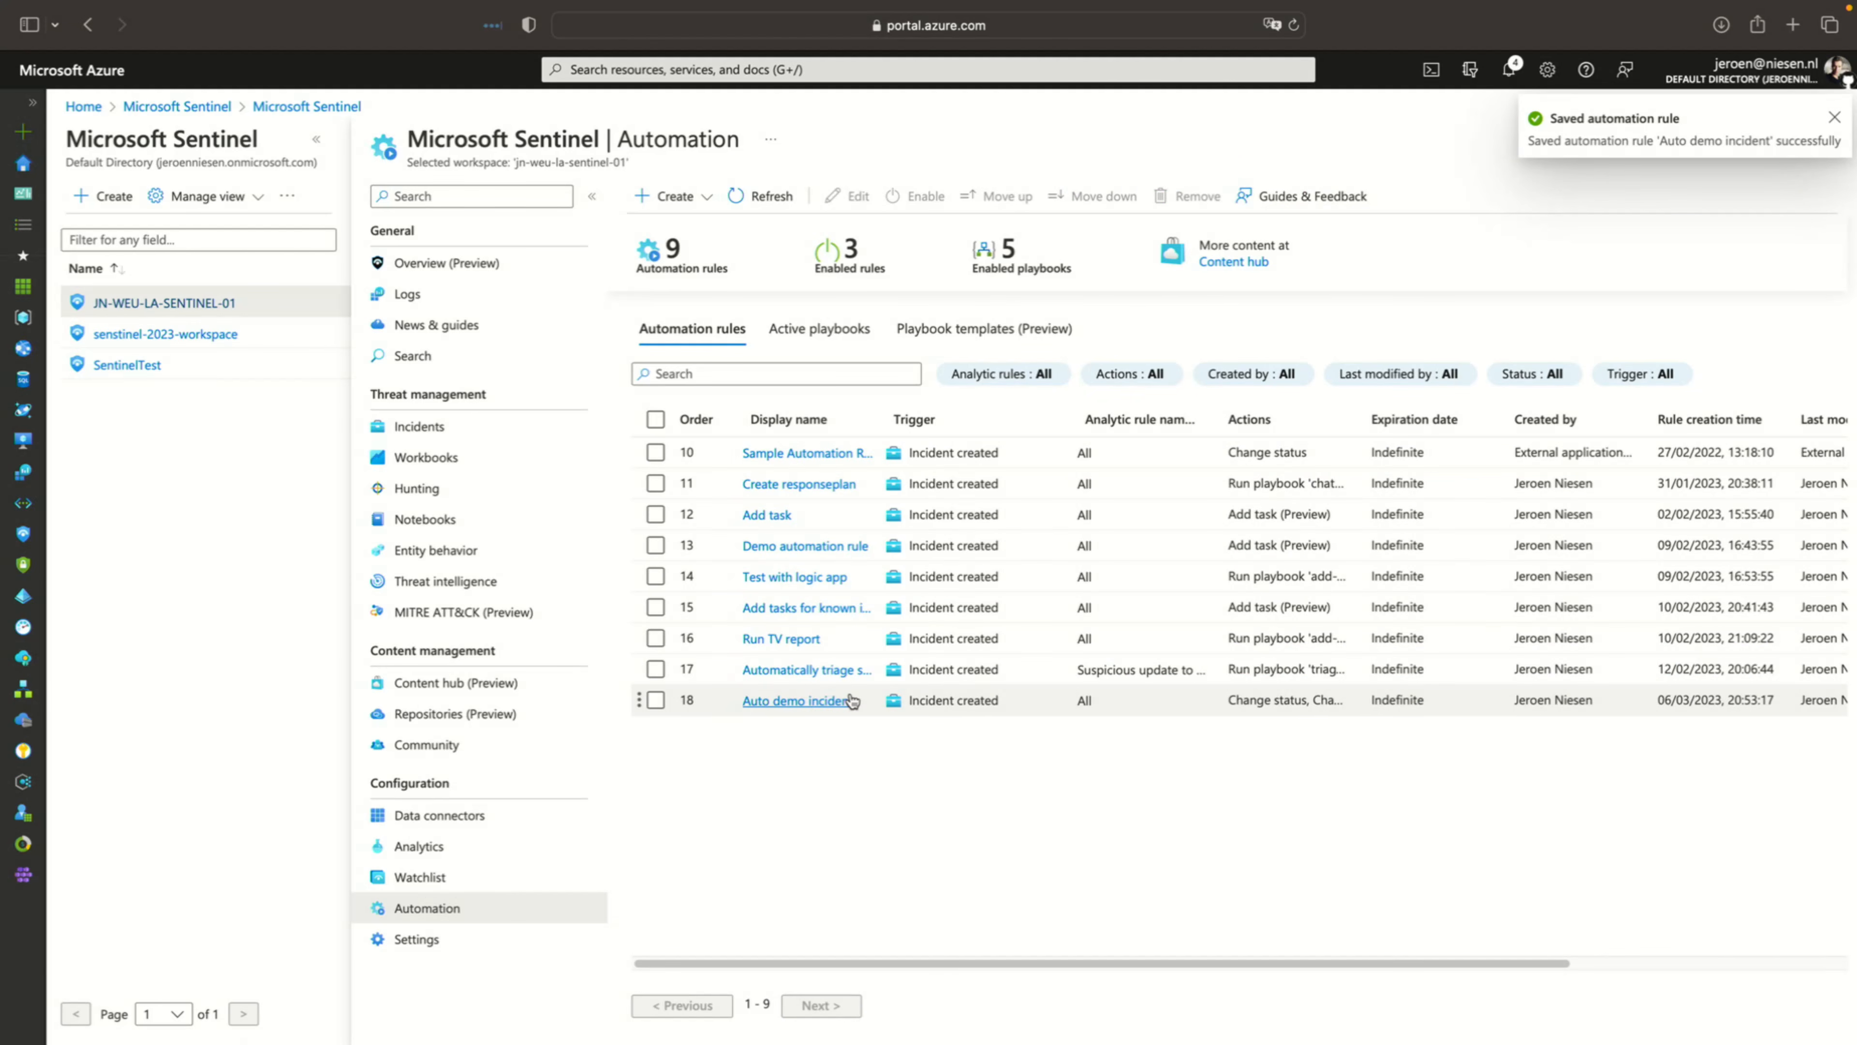
Create a new Sentinel incident titled "DemoIncident blabla" with the description "Hello world"
{"action": "left_click", "coordinate": [410, 428]}
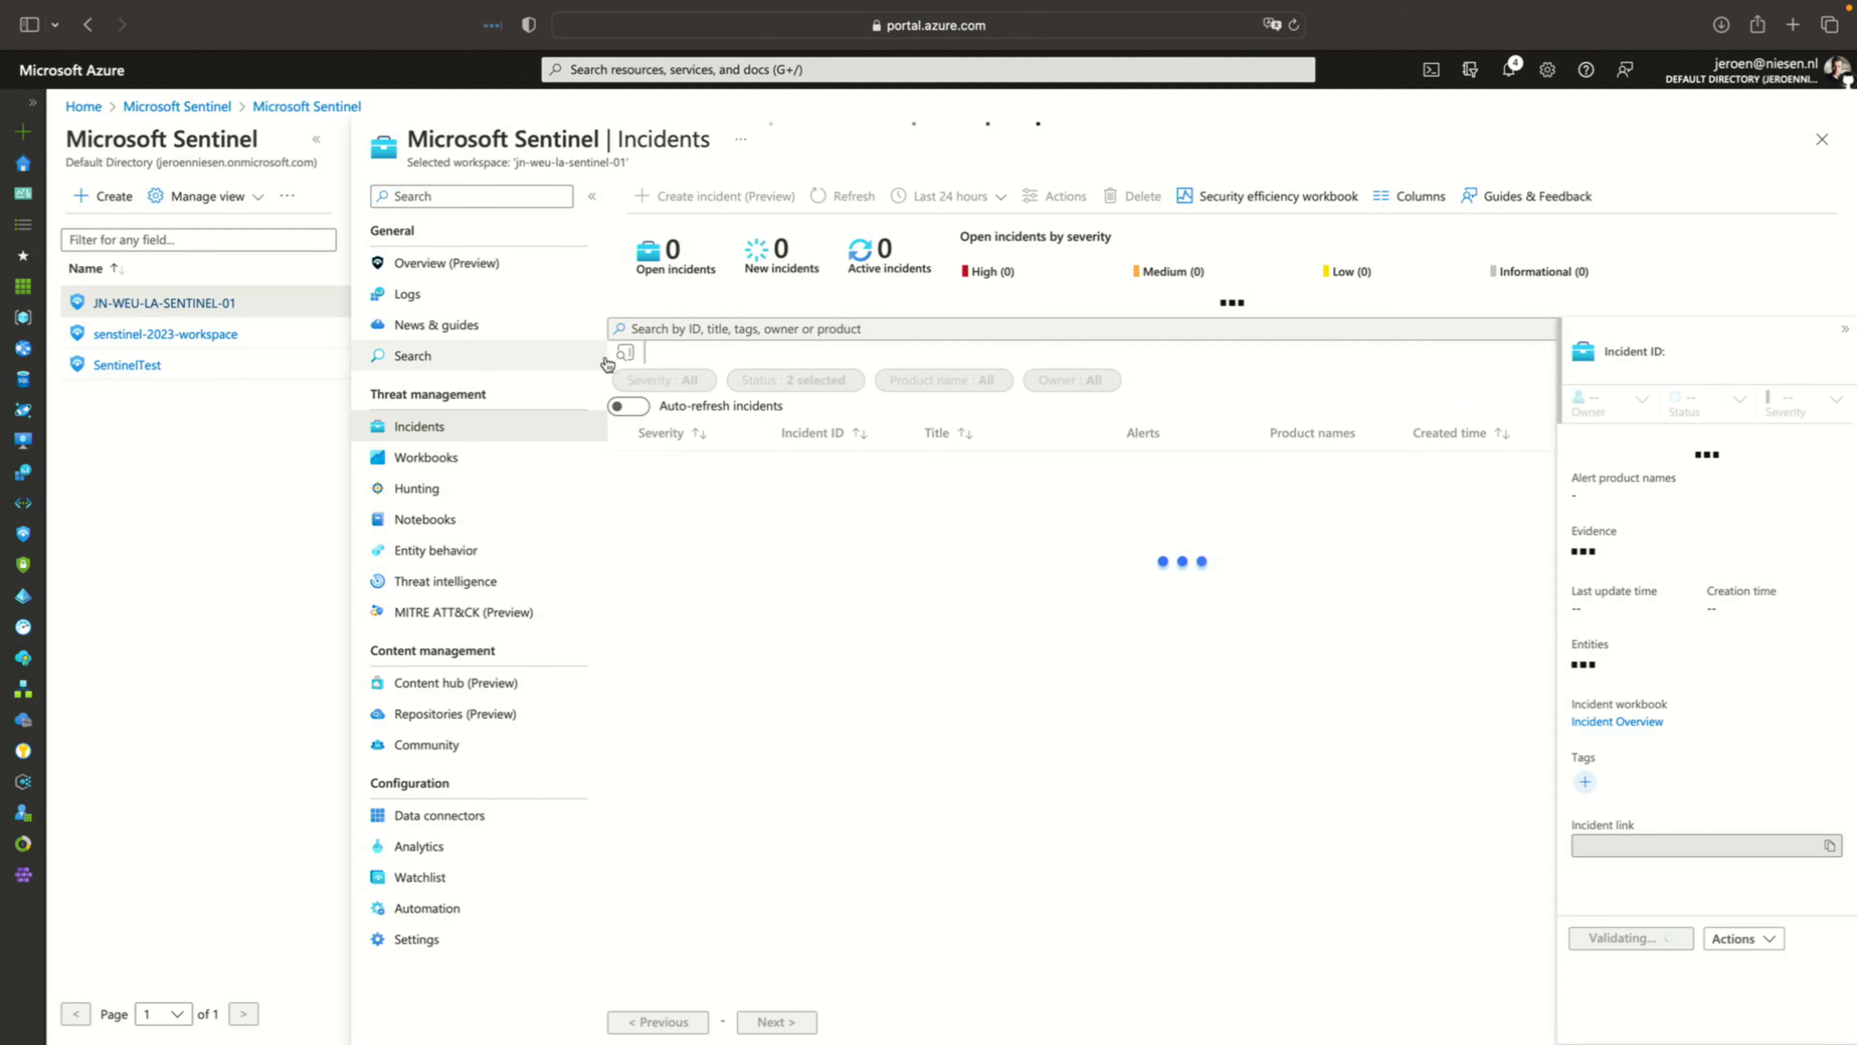
{"action": "left_click", "coordinate": [693, 192]}
{"action": "left_click", "coordinate": [1417, 208]}
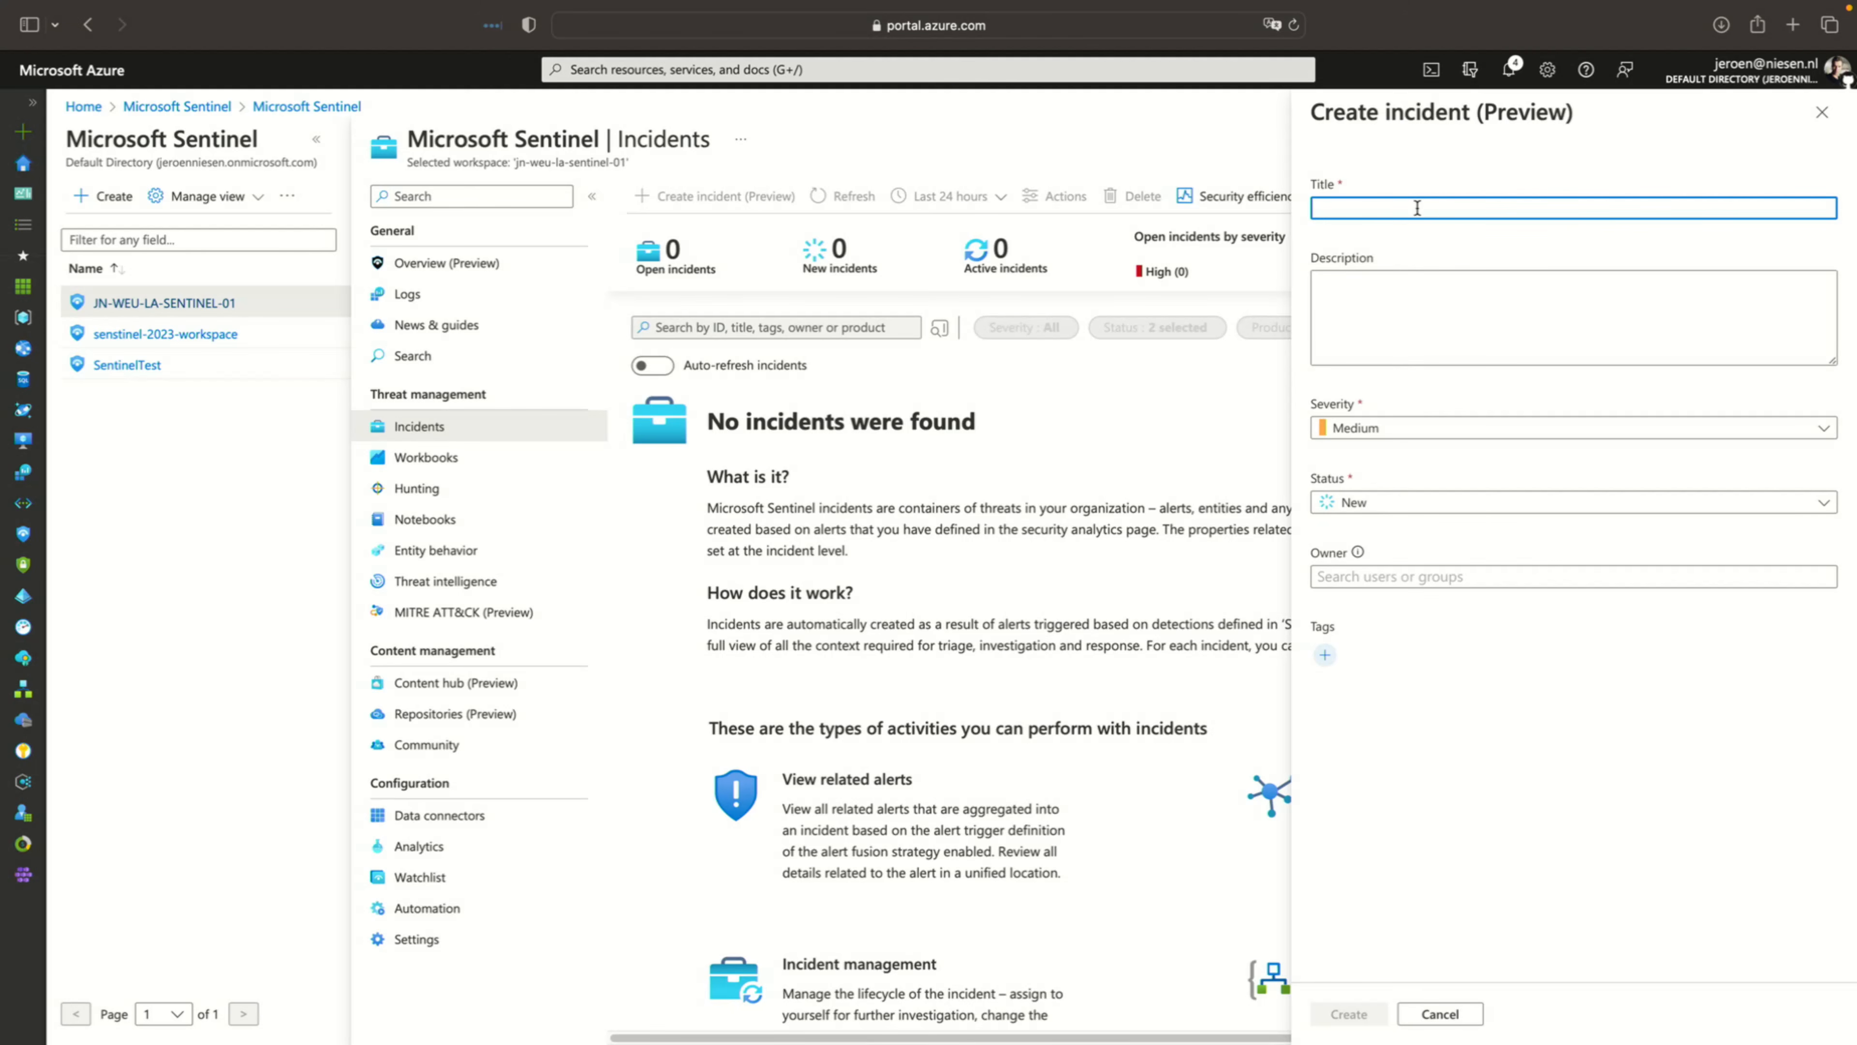
{"action": "type", "text": "DemoI"}
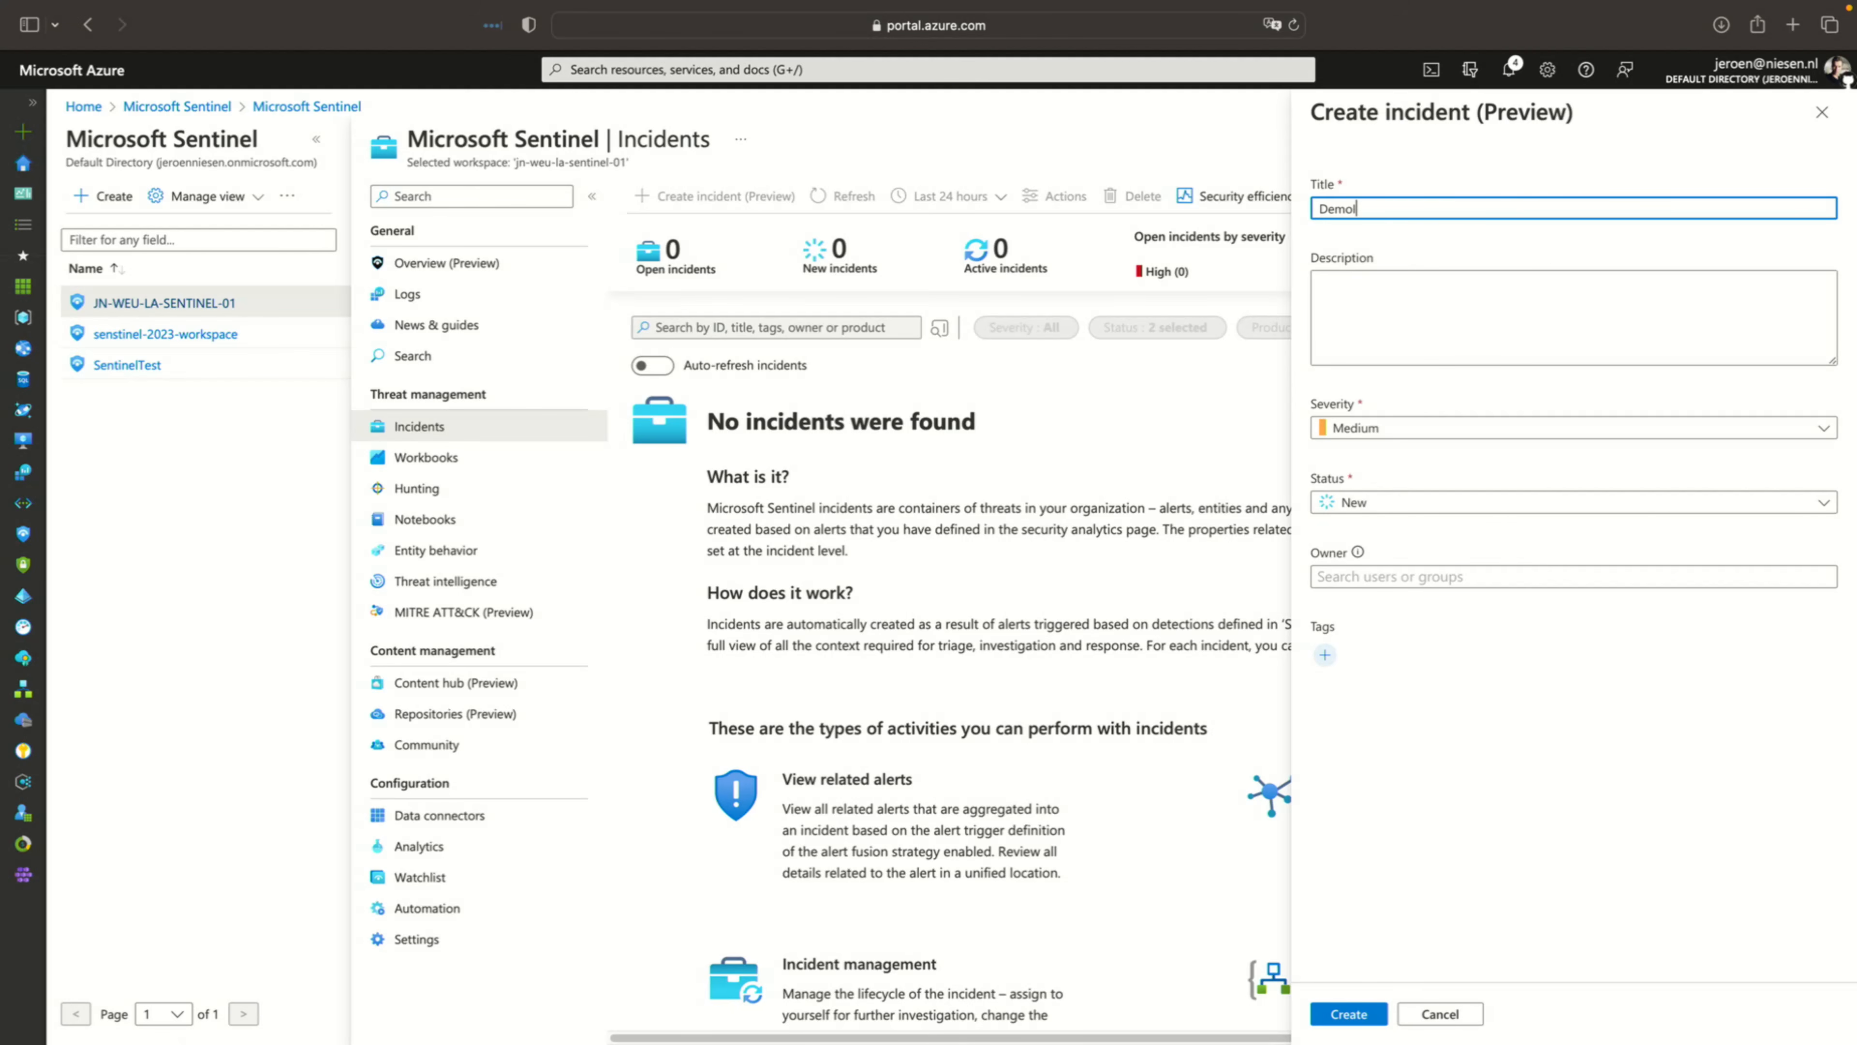
{"action": "type", "text": "ncident blabla"}
{"action": "key", "text": "Tab"}
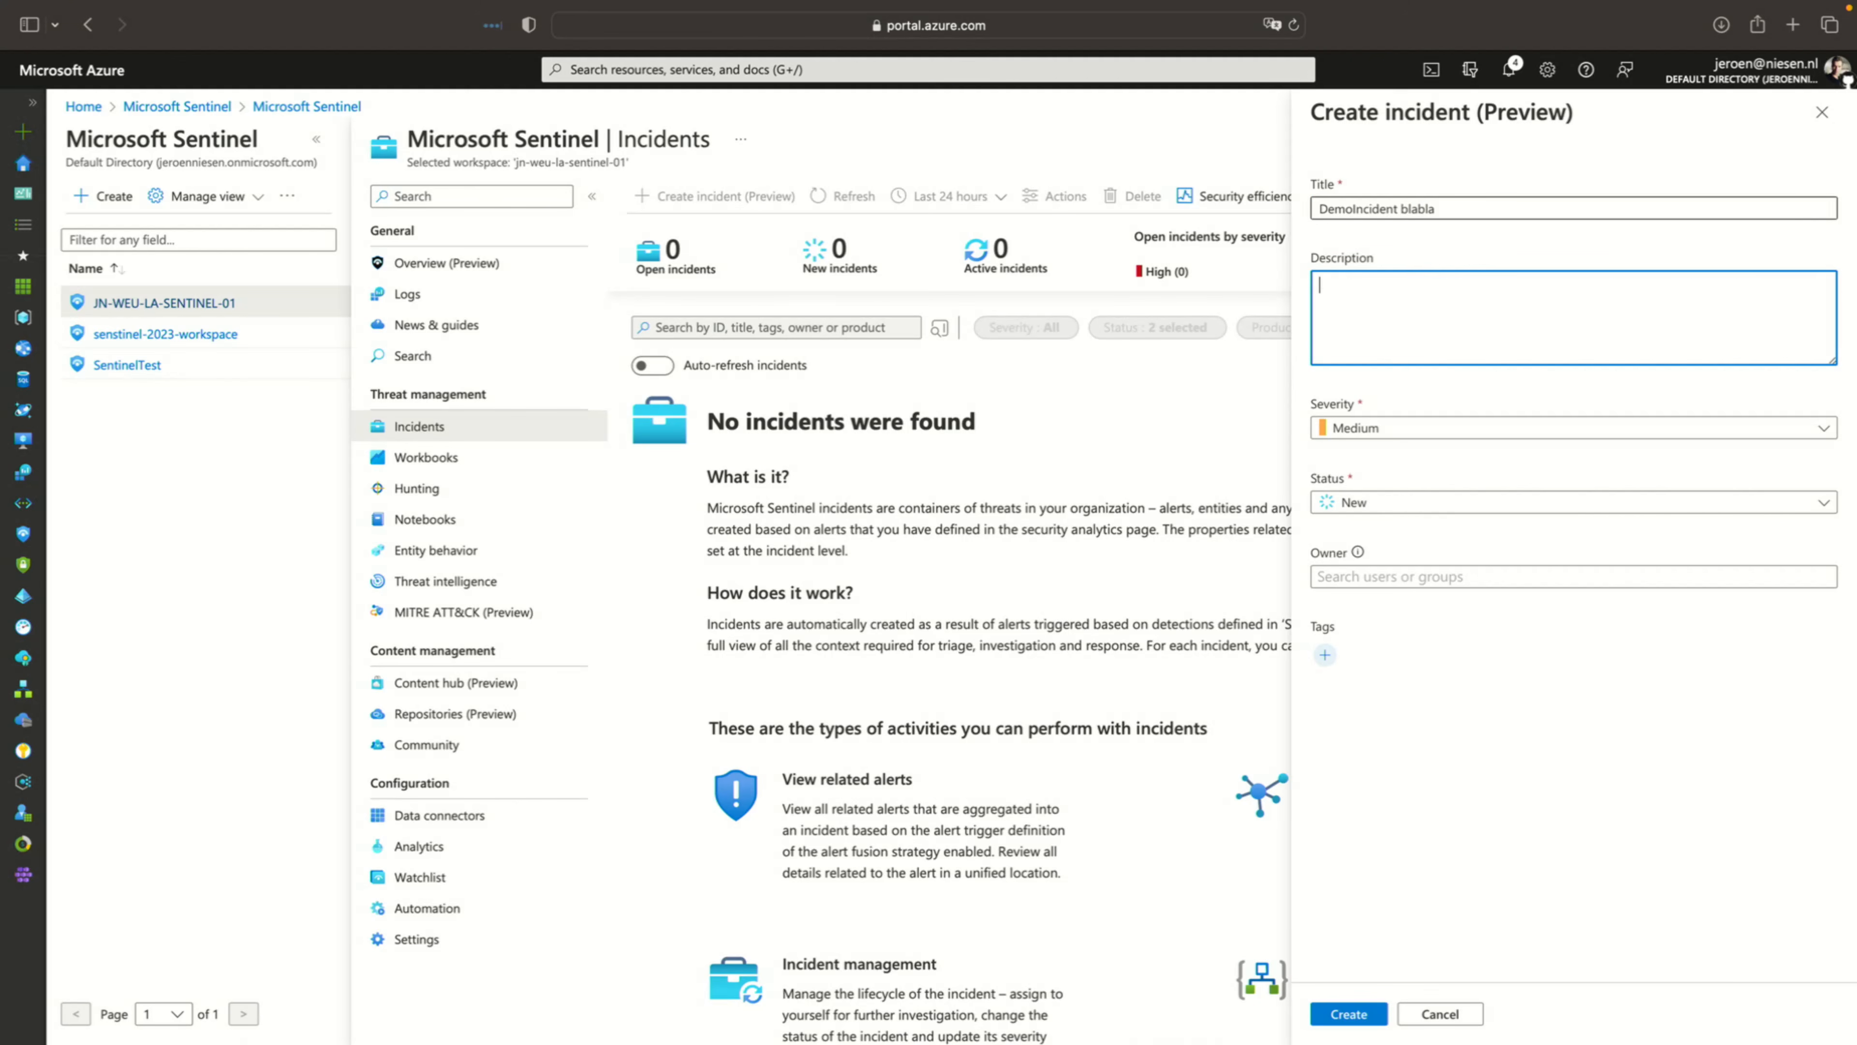
{"action": "type", "text": "Hello world"}
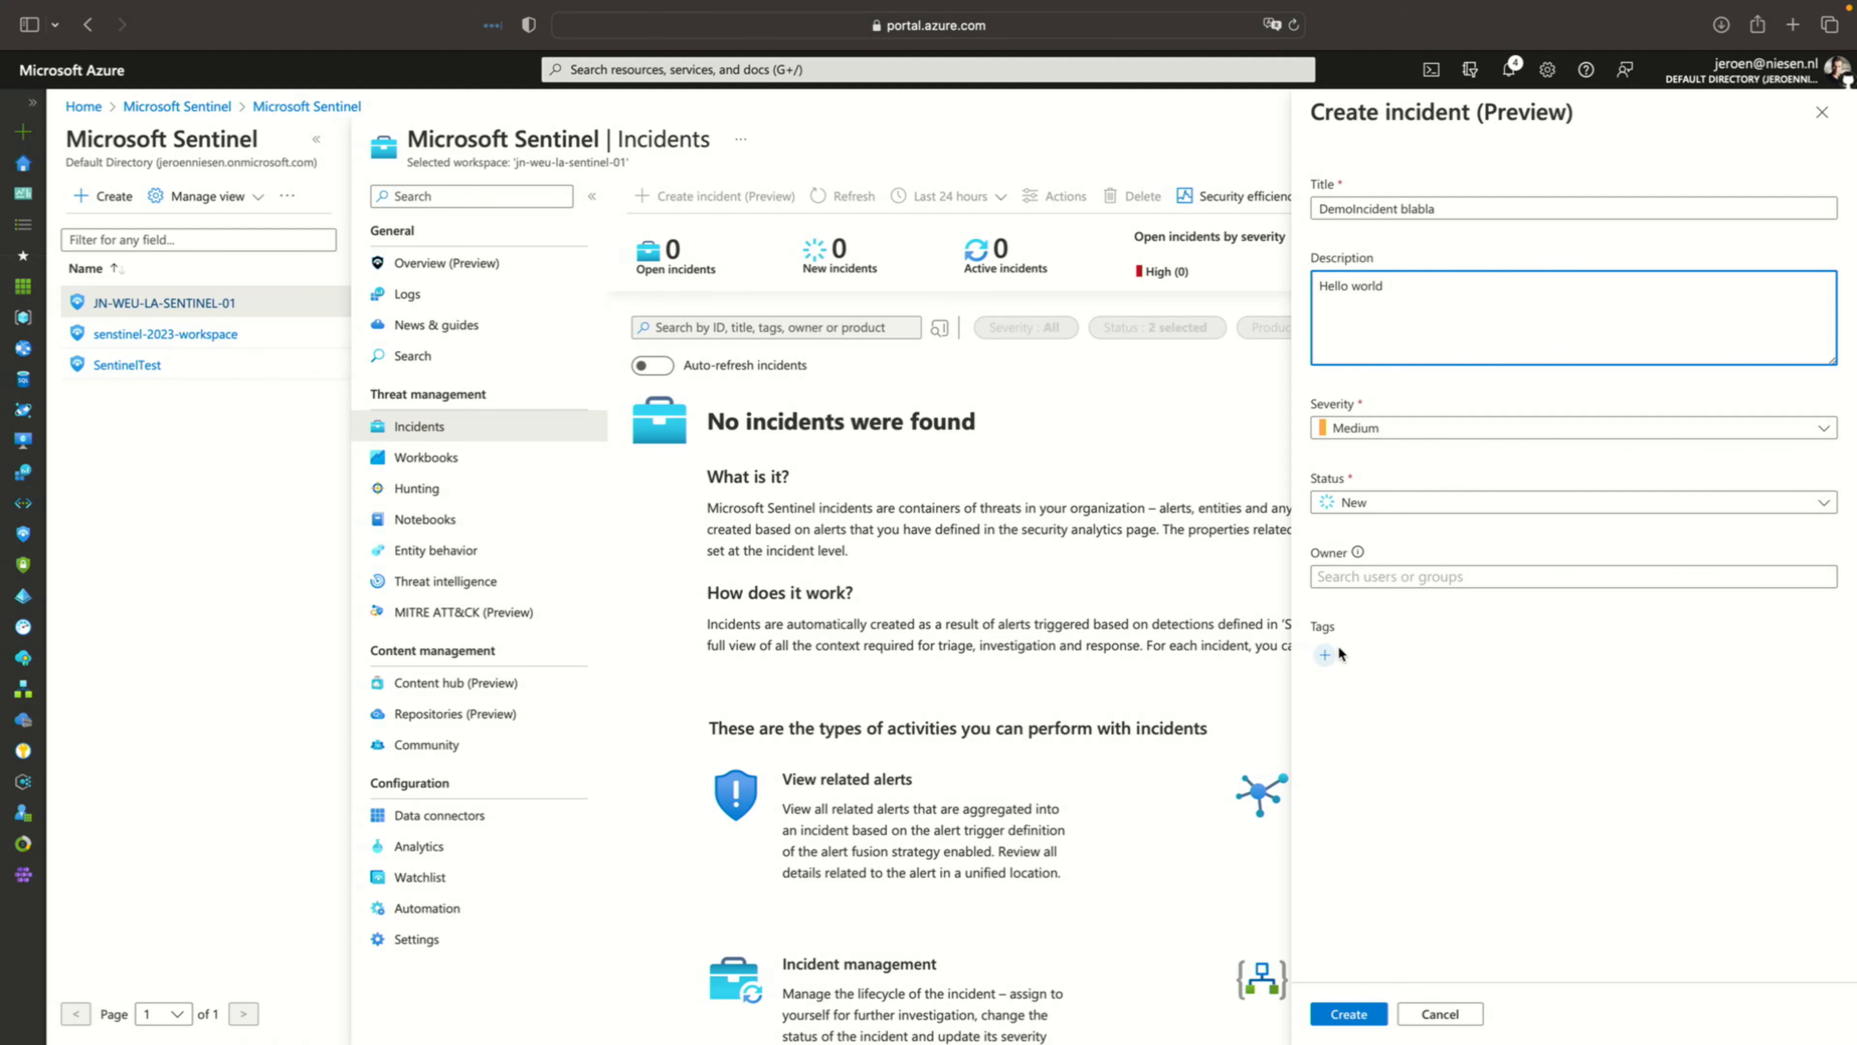
{"action": "left_click", "coordinate": [1346, 1014]}
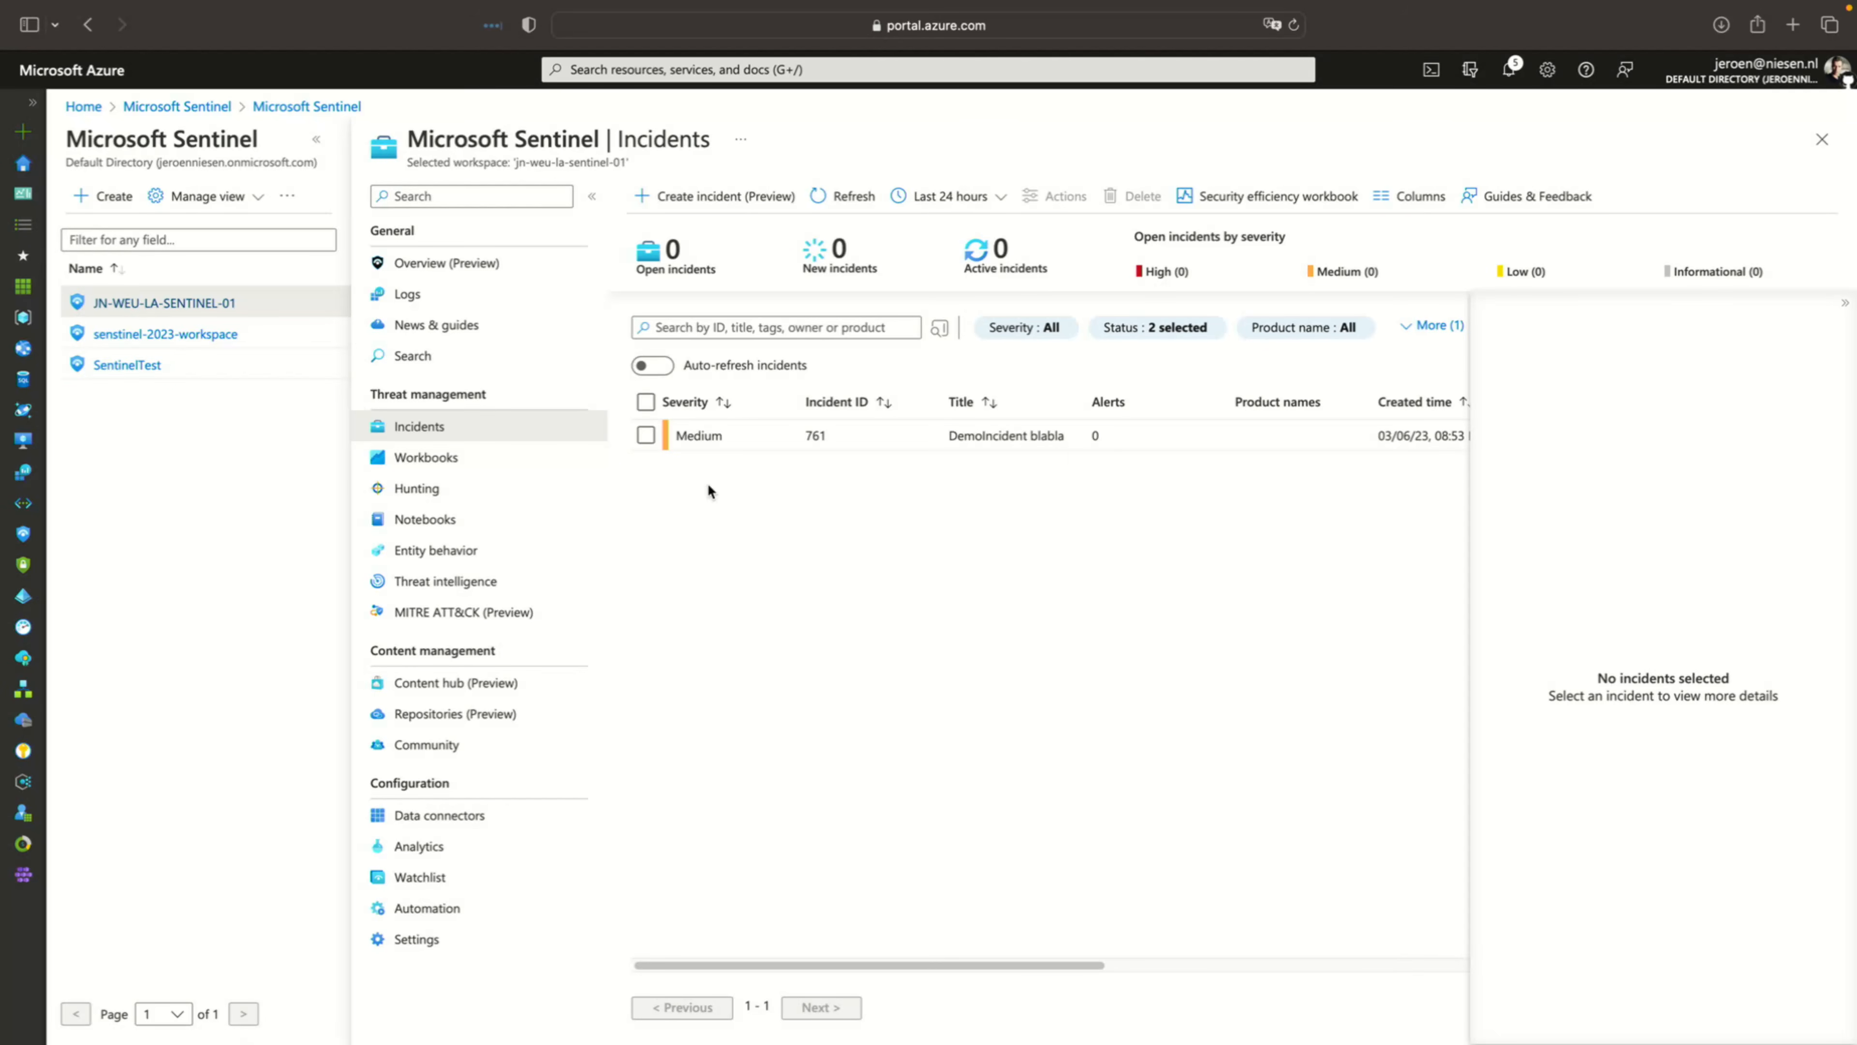
Open the full details of the new DemoIncident blabla incident and check its tasks and activity log
{"action": "left_click", "coordinate": [674, 436]}
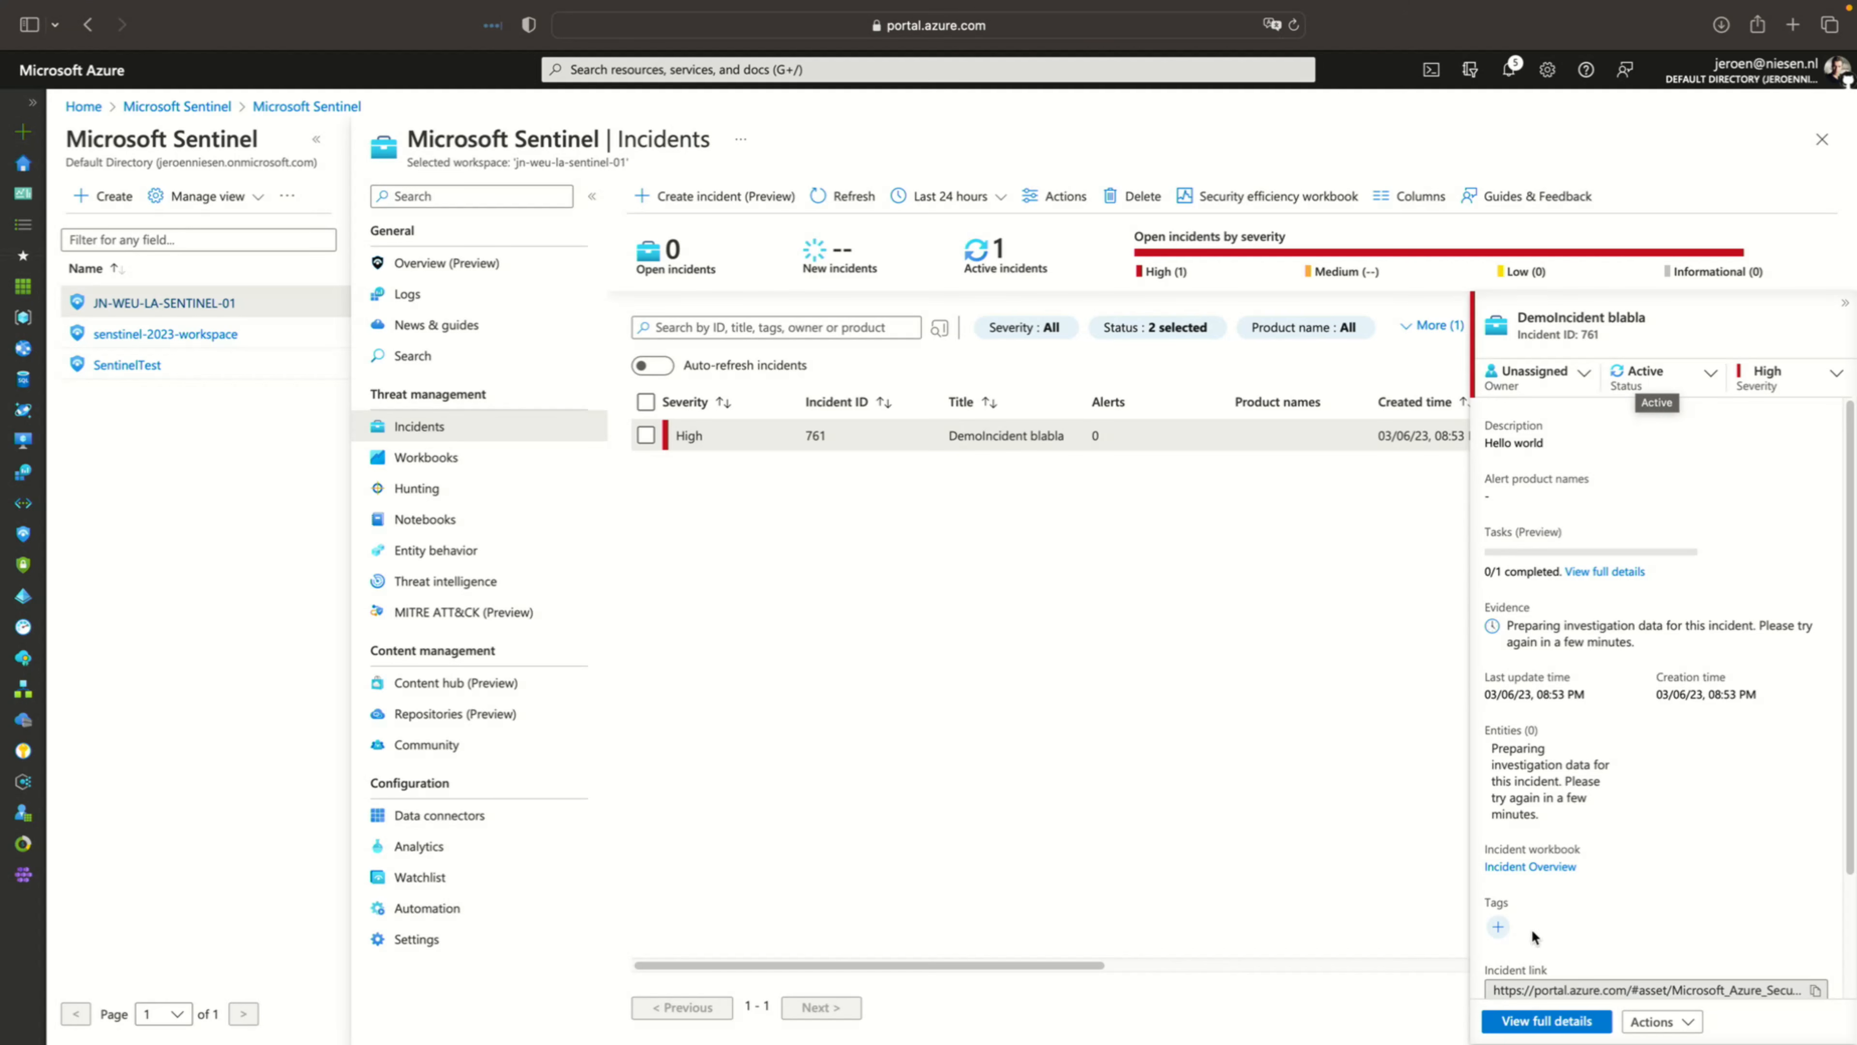
{"action": "left_click", "coordinate": [1589, 1025]}
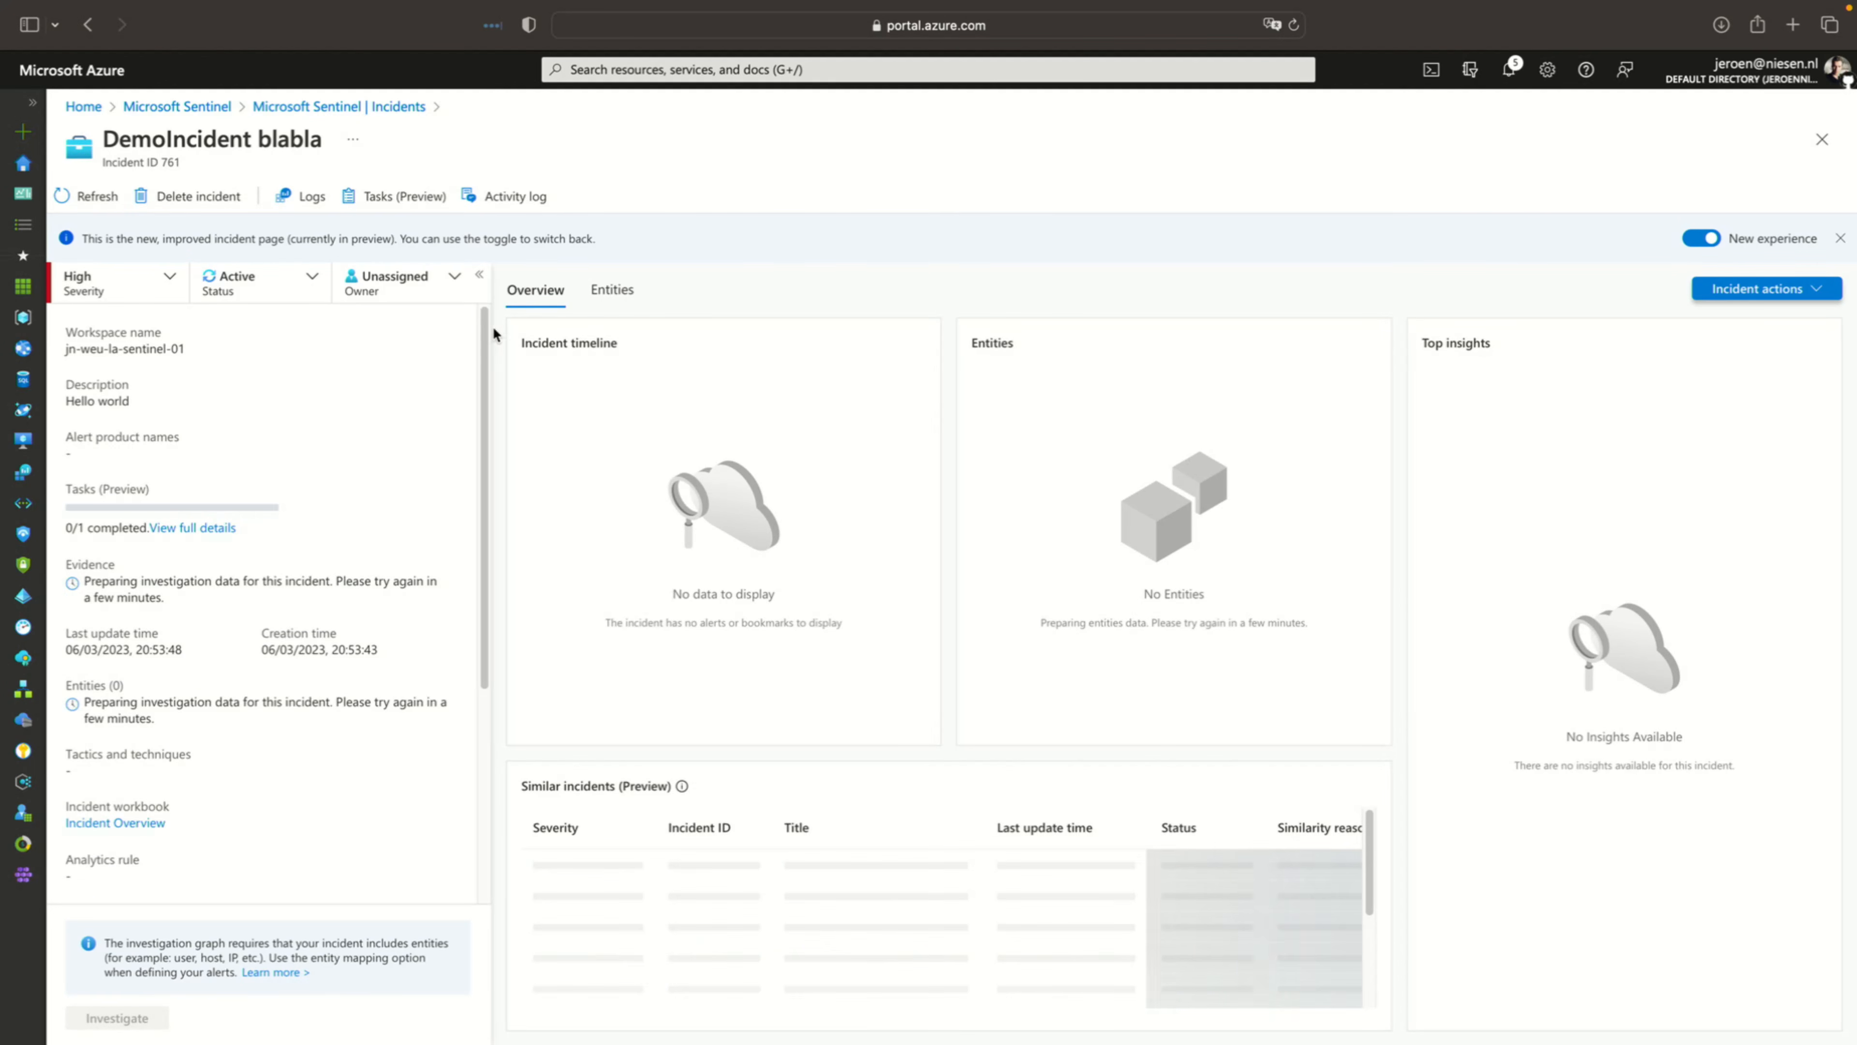
{"action": "left_click", "coordinate": [387, 198]}
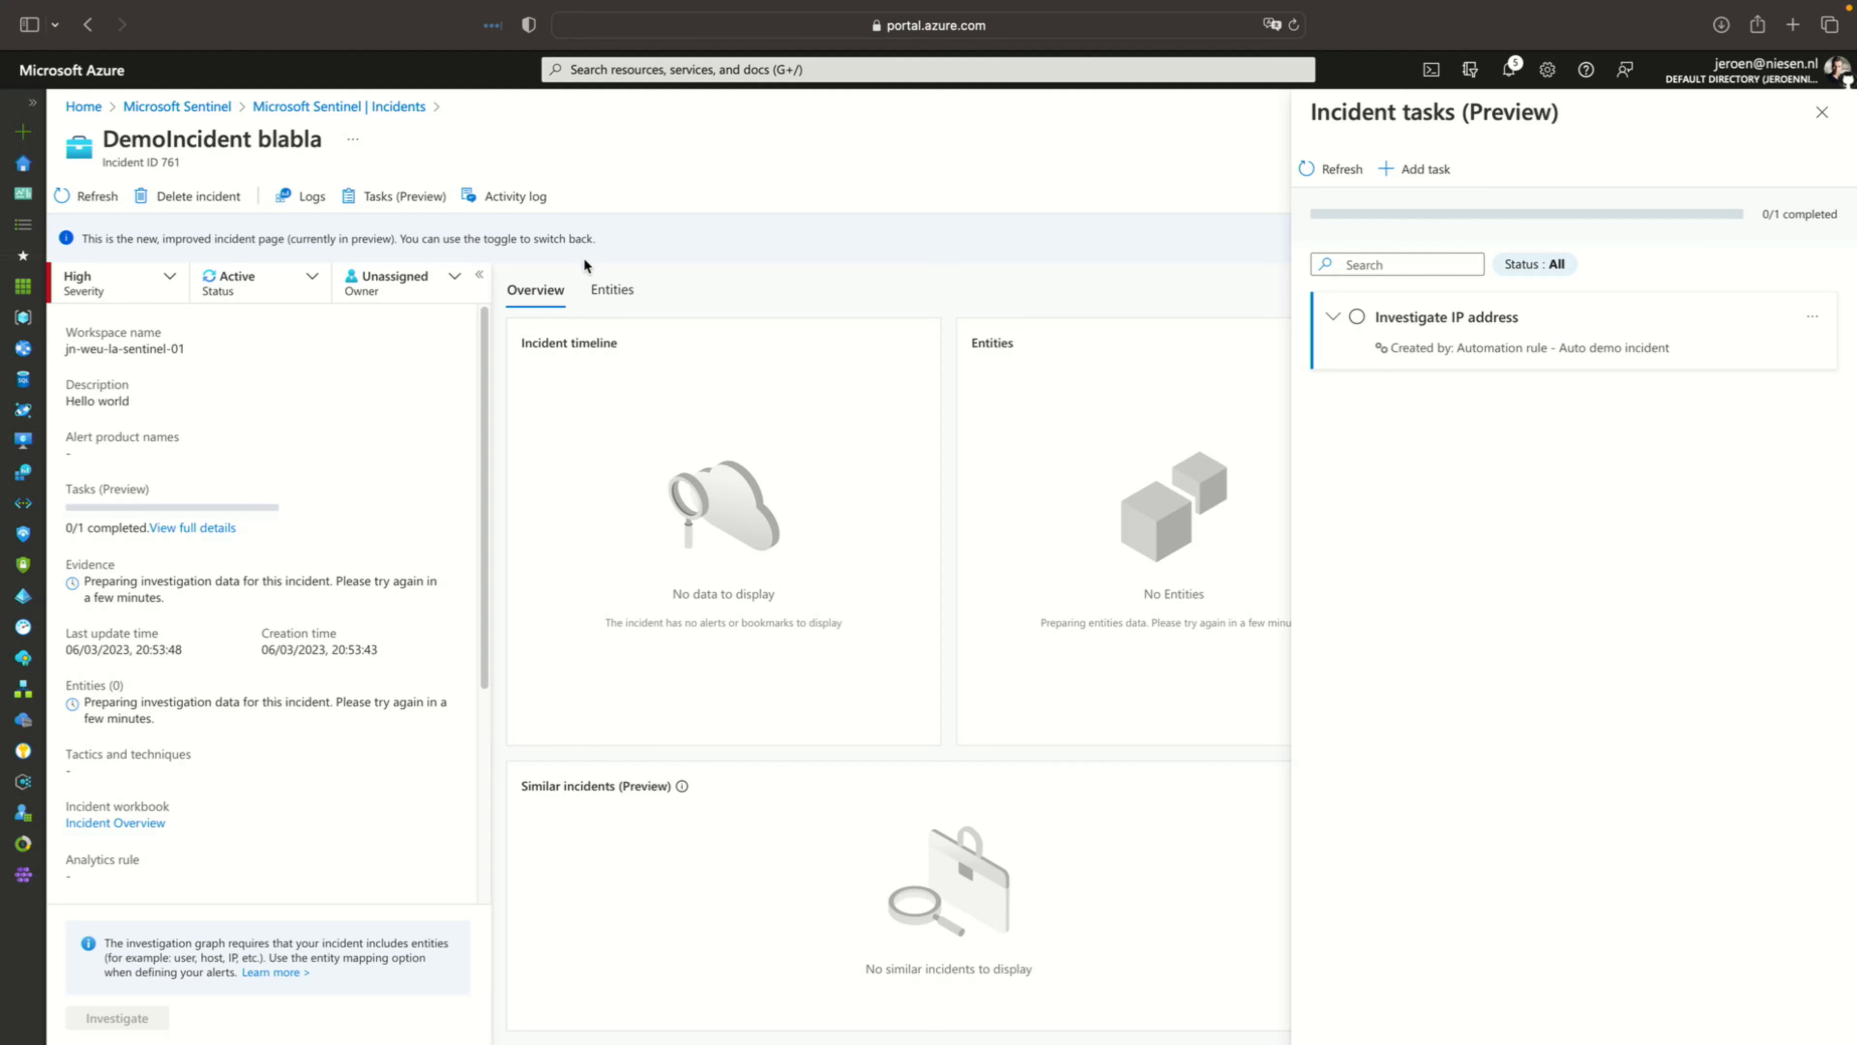
{"action": "left_click", "coordinate": [531, 199]}
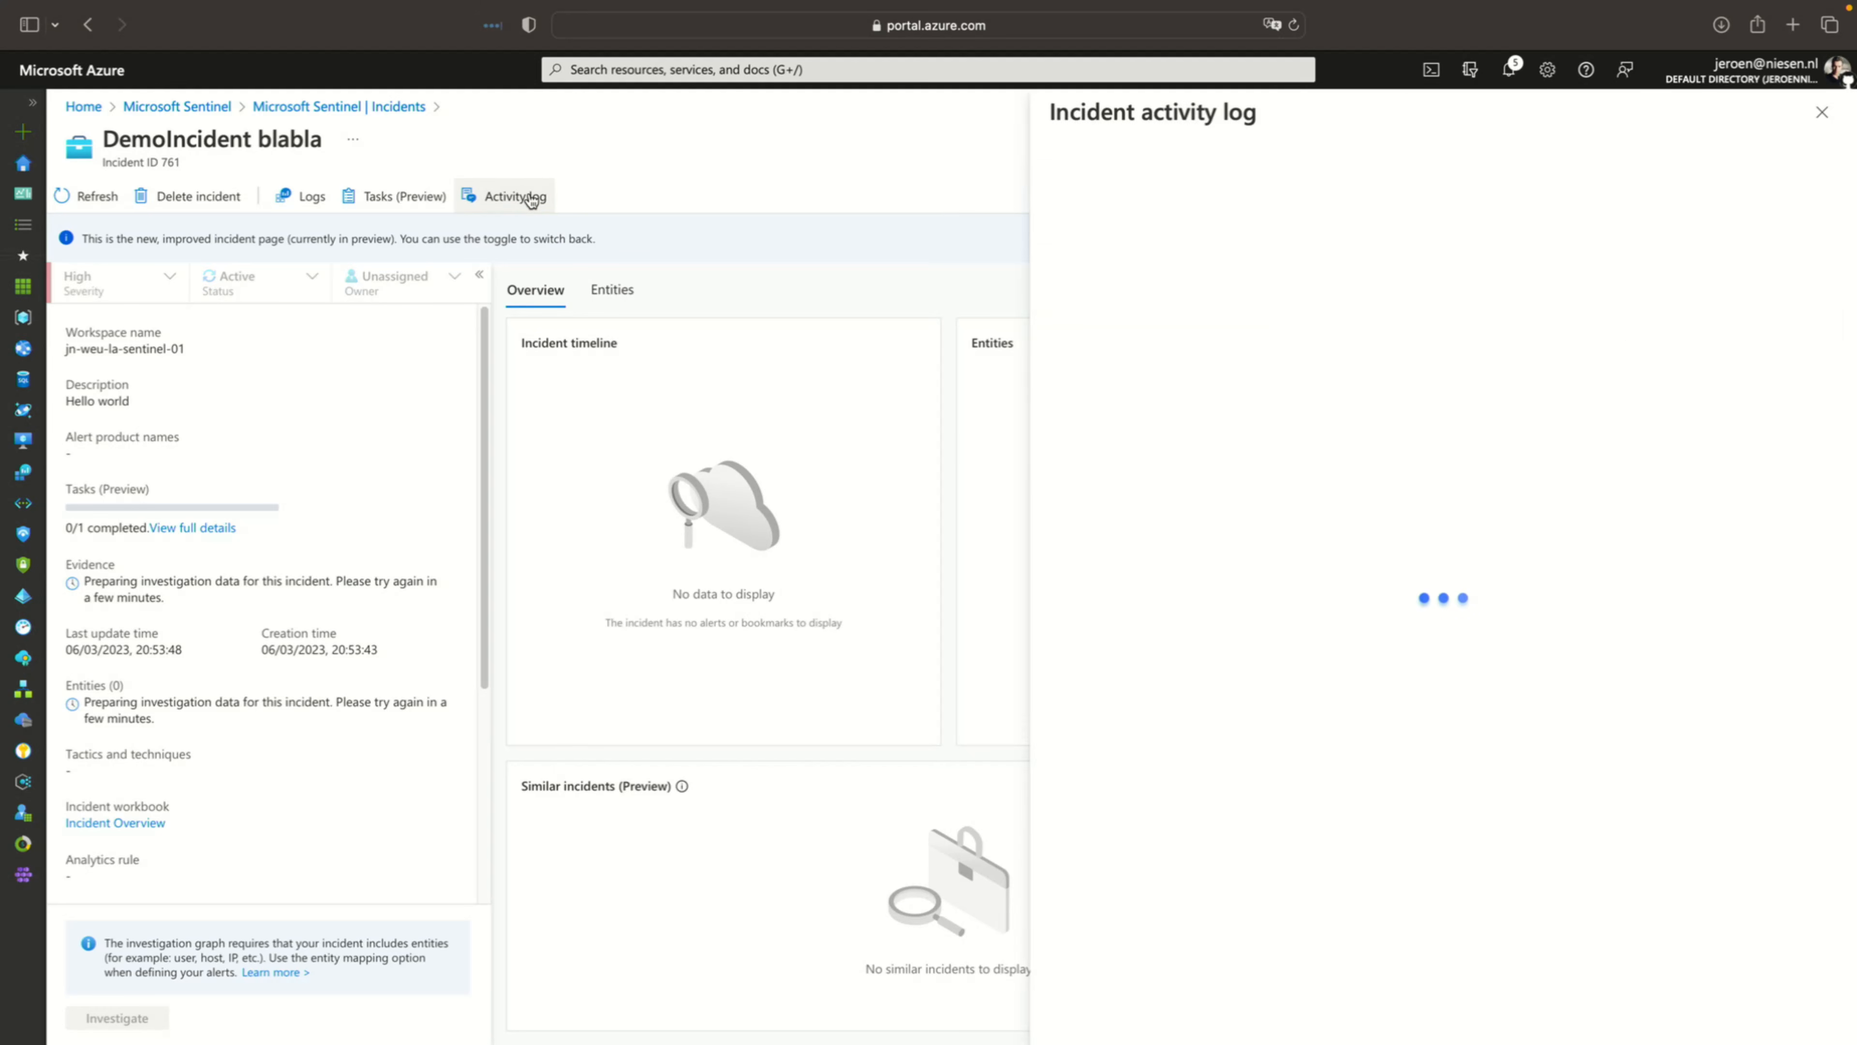
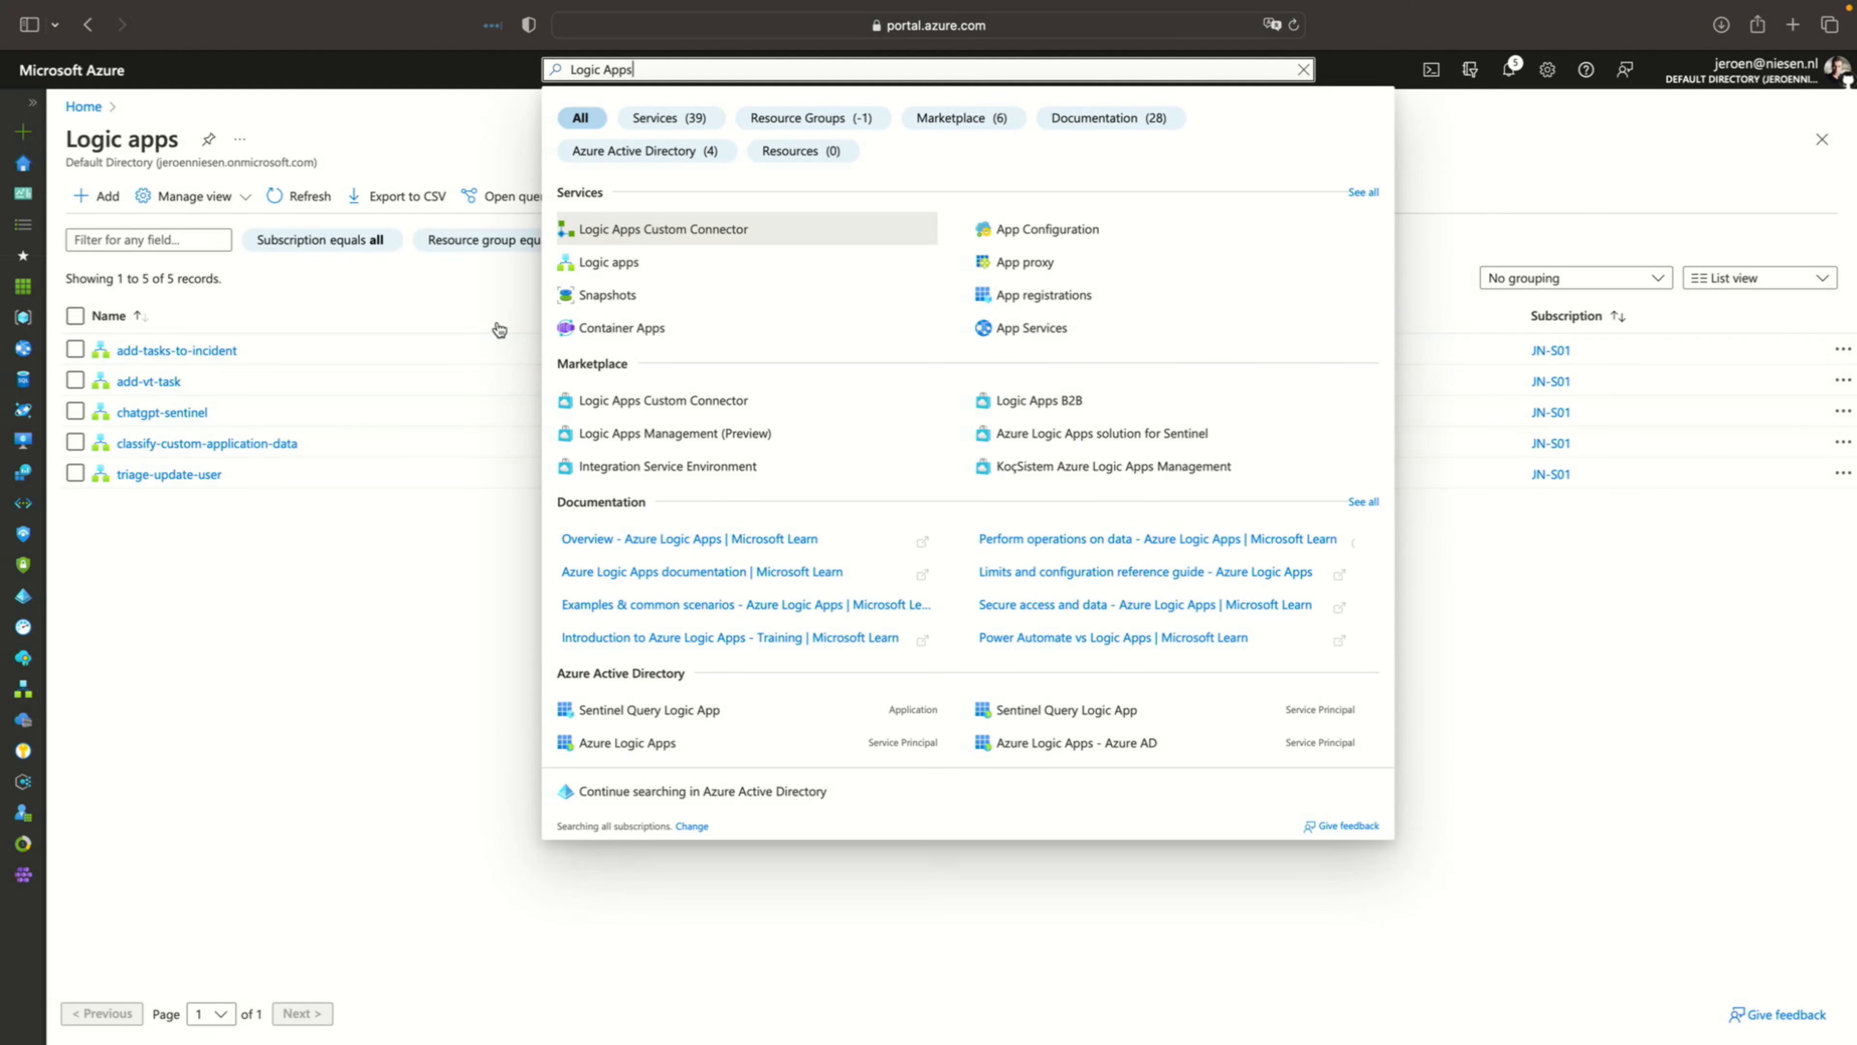
Start a new logic app in subscription JN-S01 and resource group JN-WEU-SENTINEL-AUTOMATION
{"action": "left_click", "coordinate": [204, 758]}
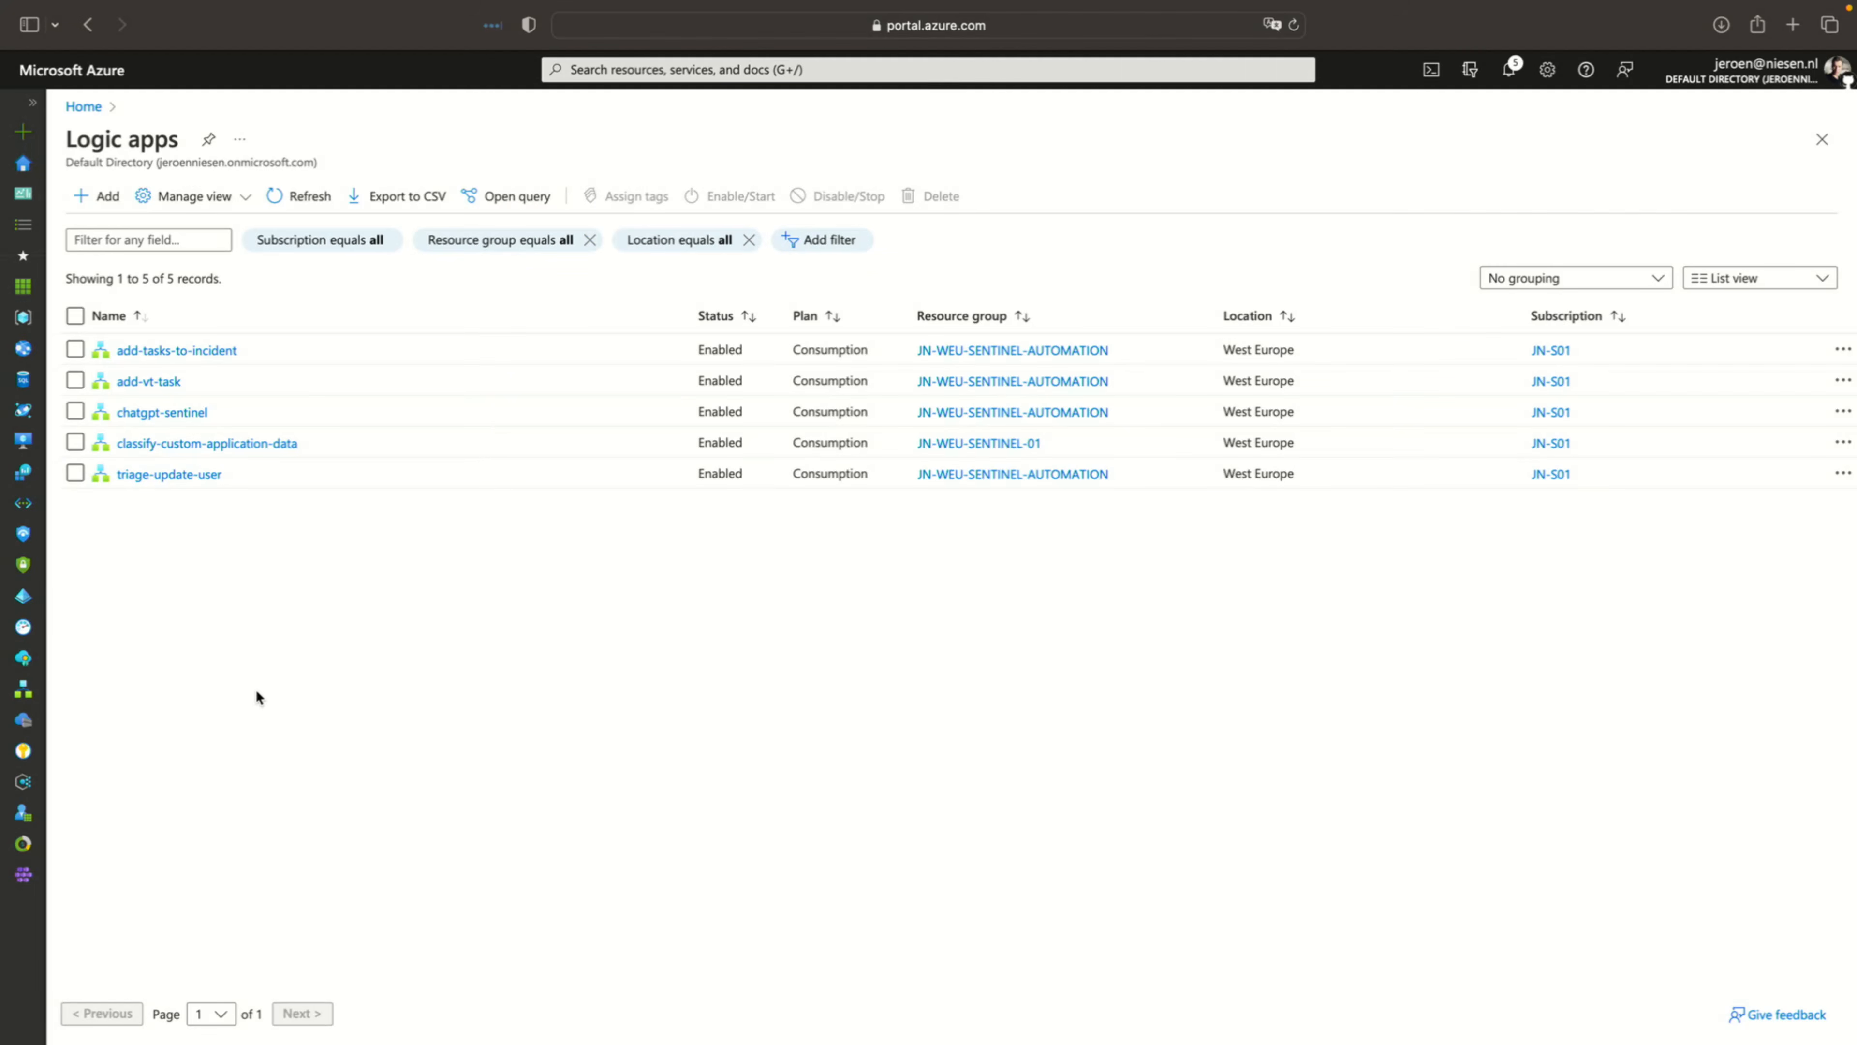
{"action": "left_click", "coordinate": [111, 198]}
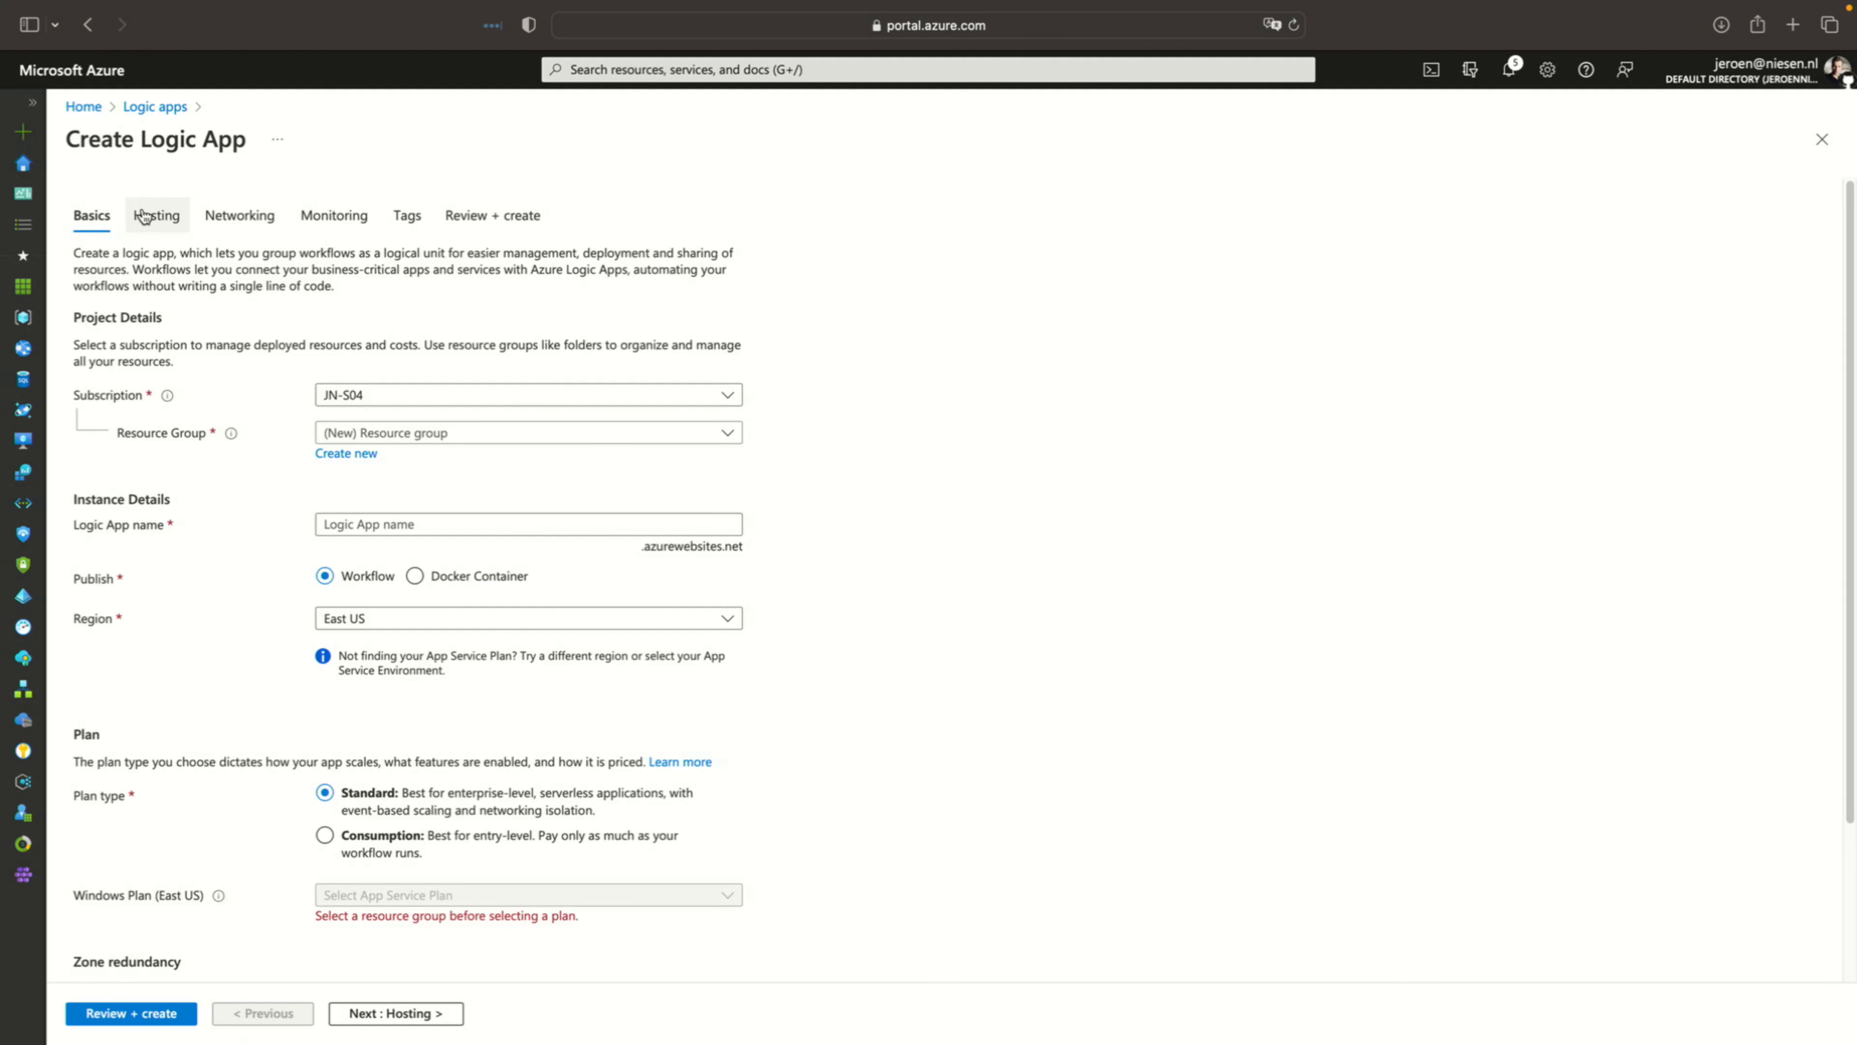
{"action": "left_click", "coordinate": [399, 396]}
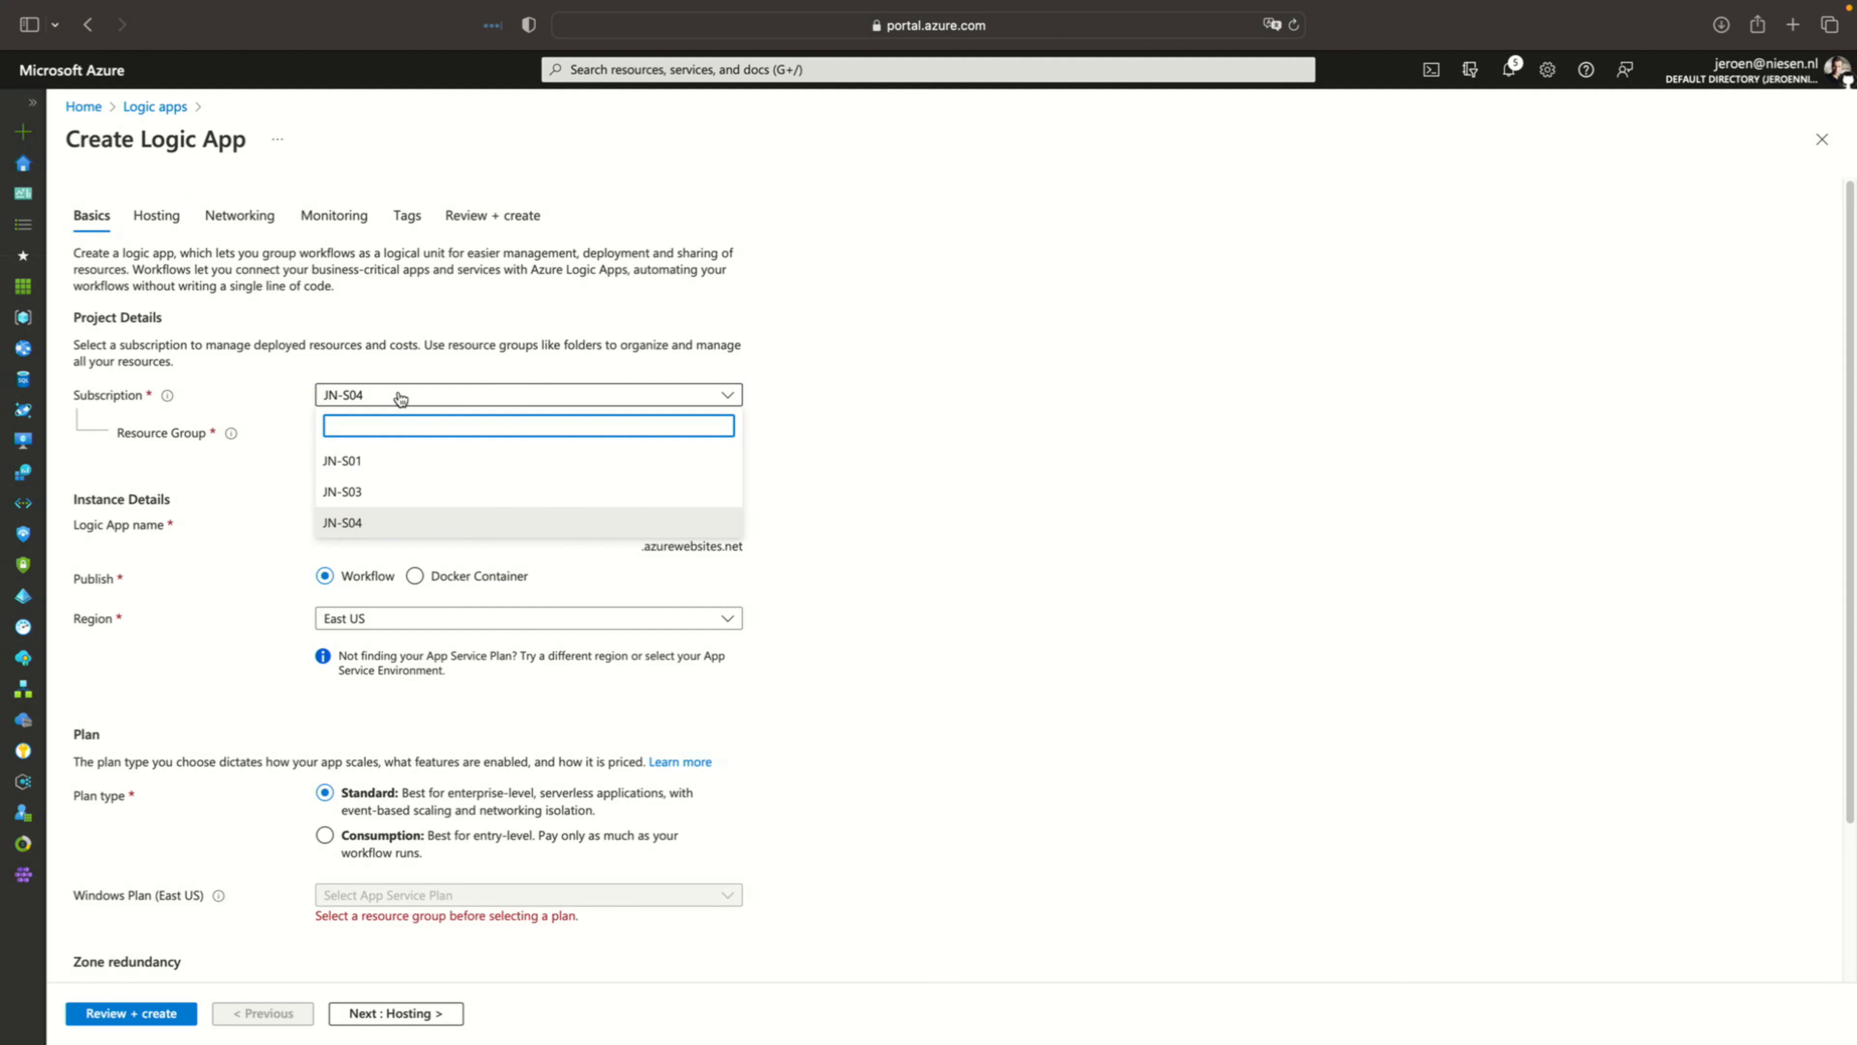
{"action": "left_click", "coordinate": [389, 464]}
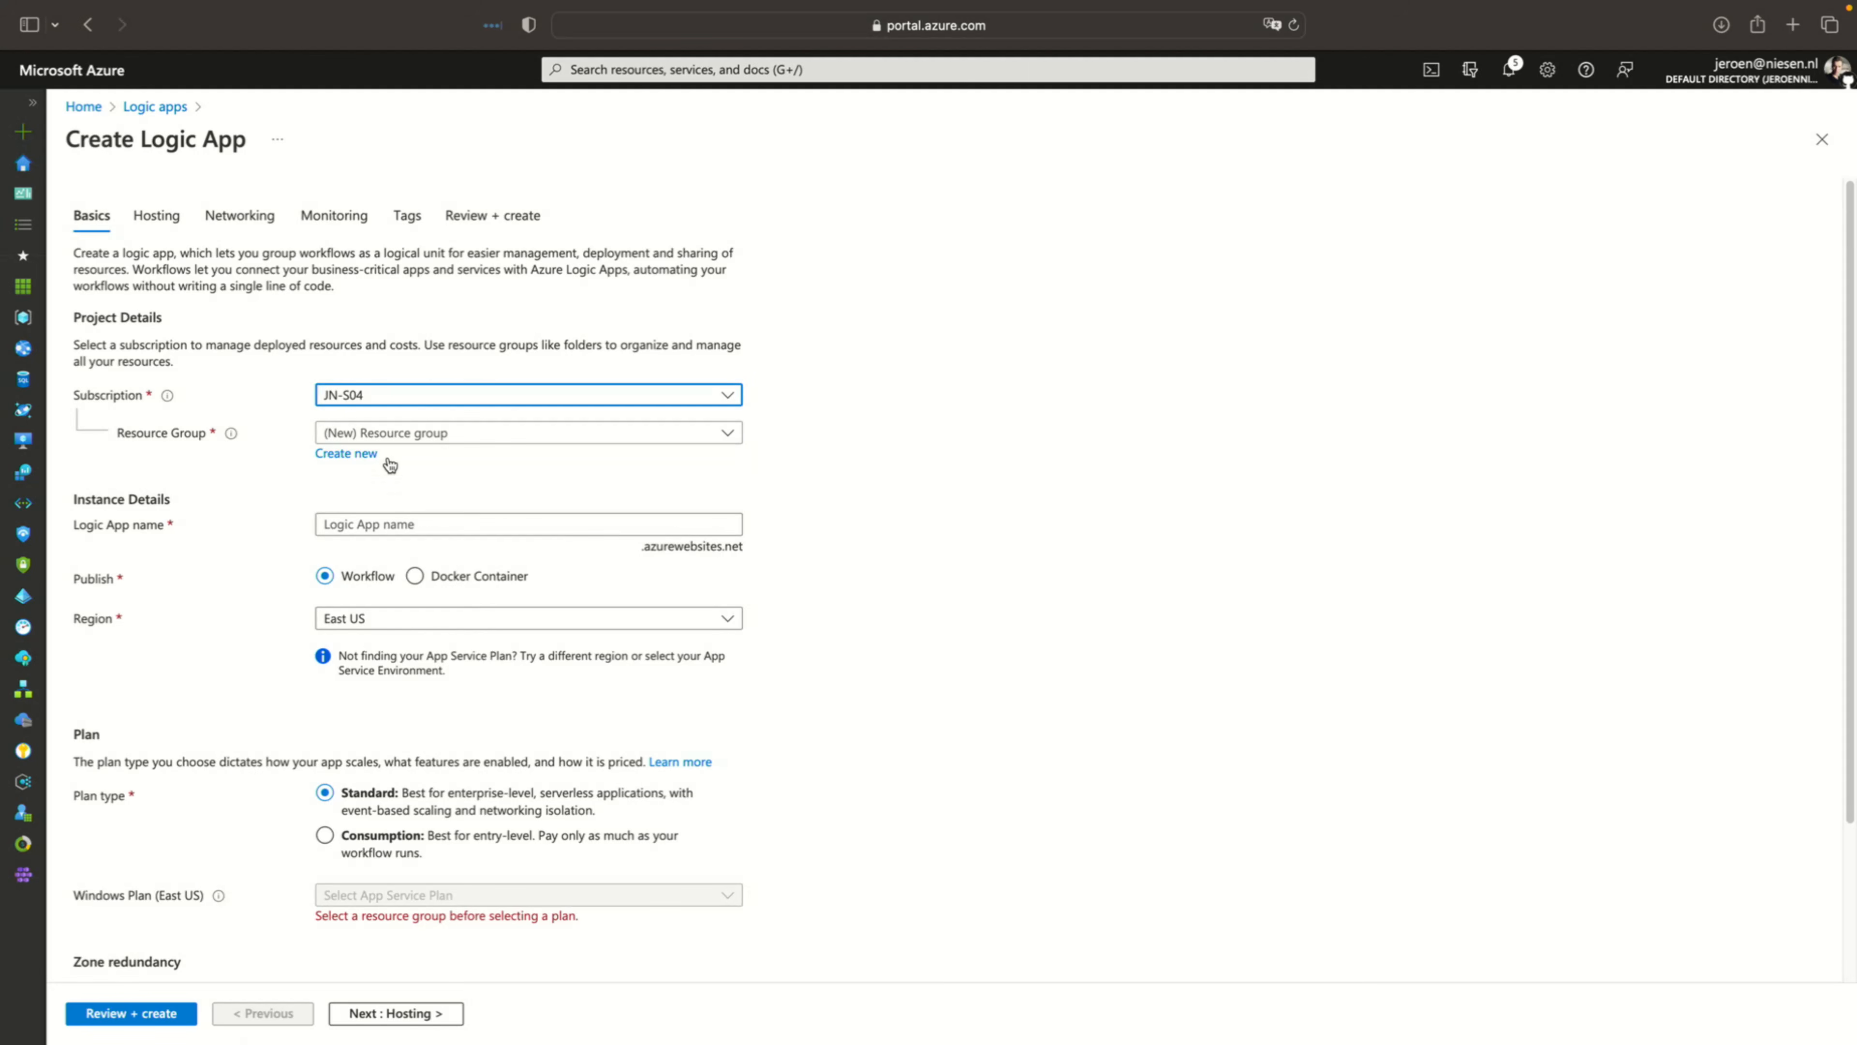
{"action": "left_click", "coordinate": [360, 431]}
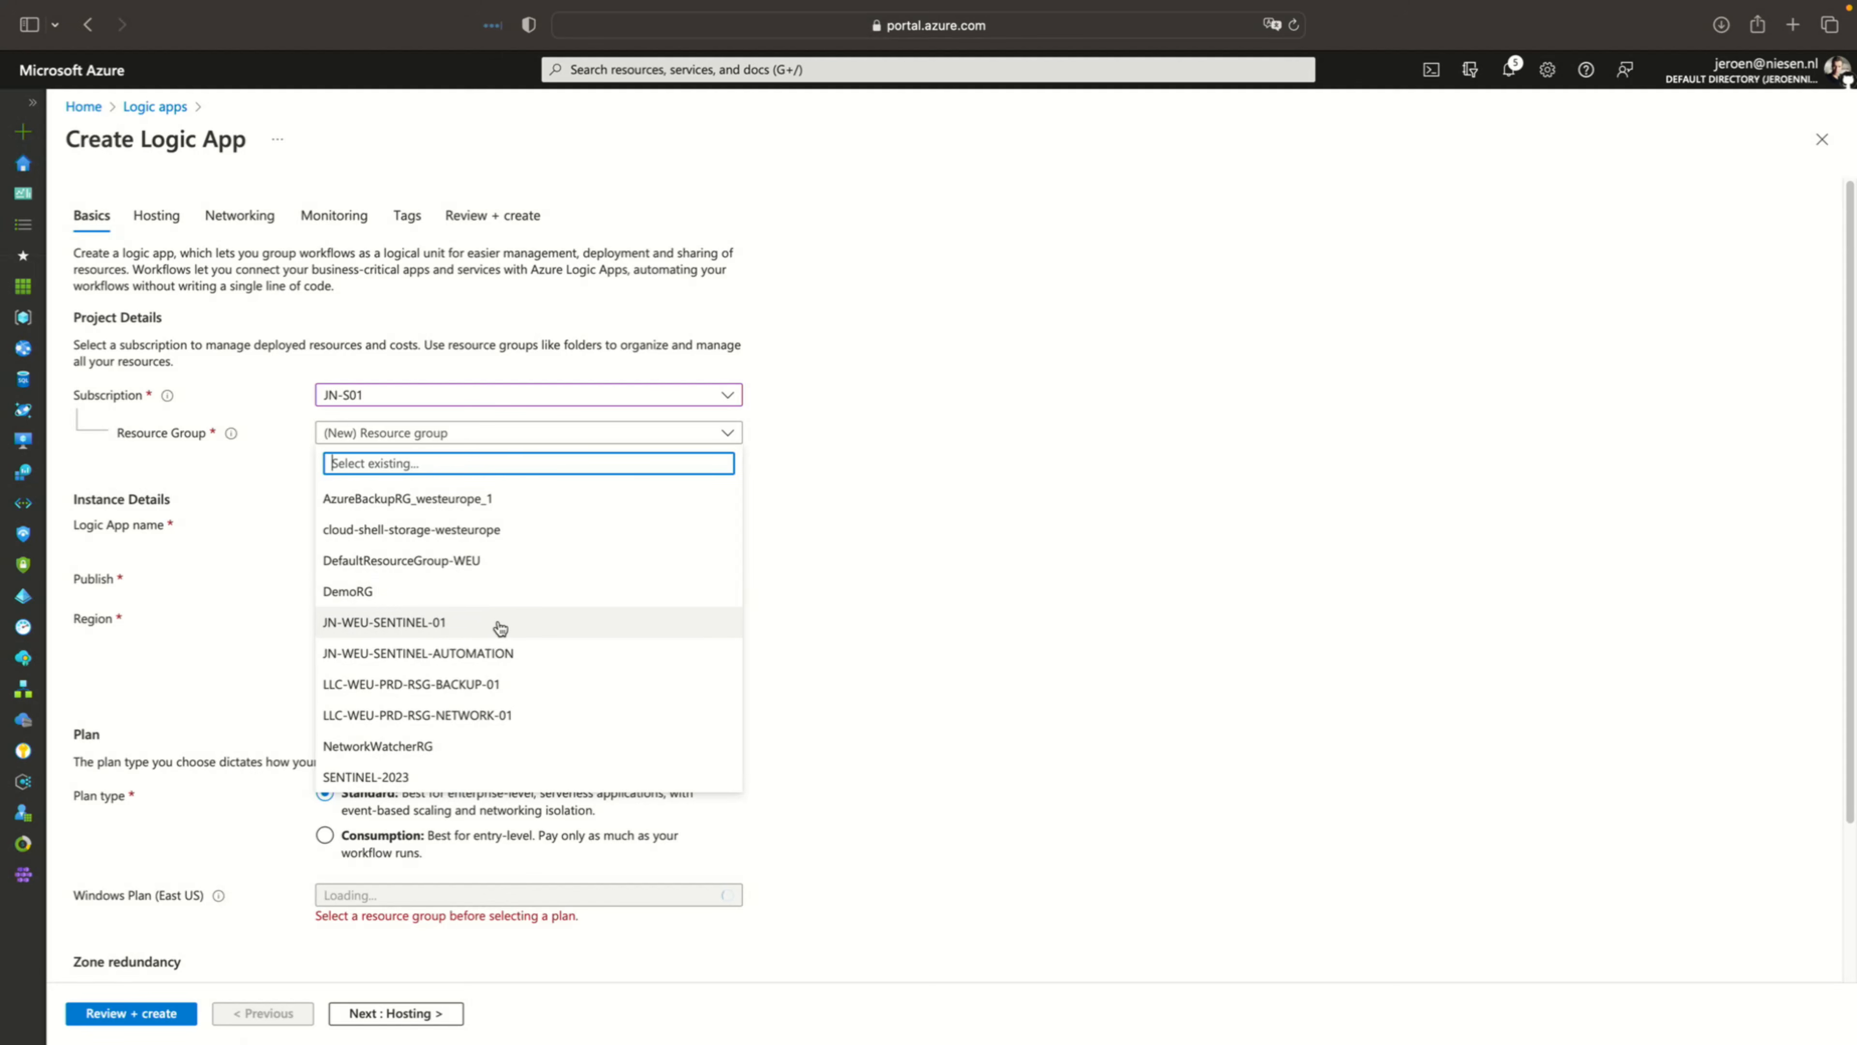
{"action": "left_click", "coordinate": [508, 653]}
Name the logic app "enrich-incident-with-kql" and set its region to West Europe
{"action": "left_click", "coordinate": [443, 535]}
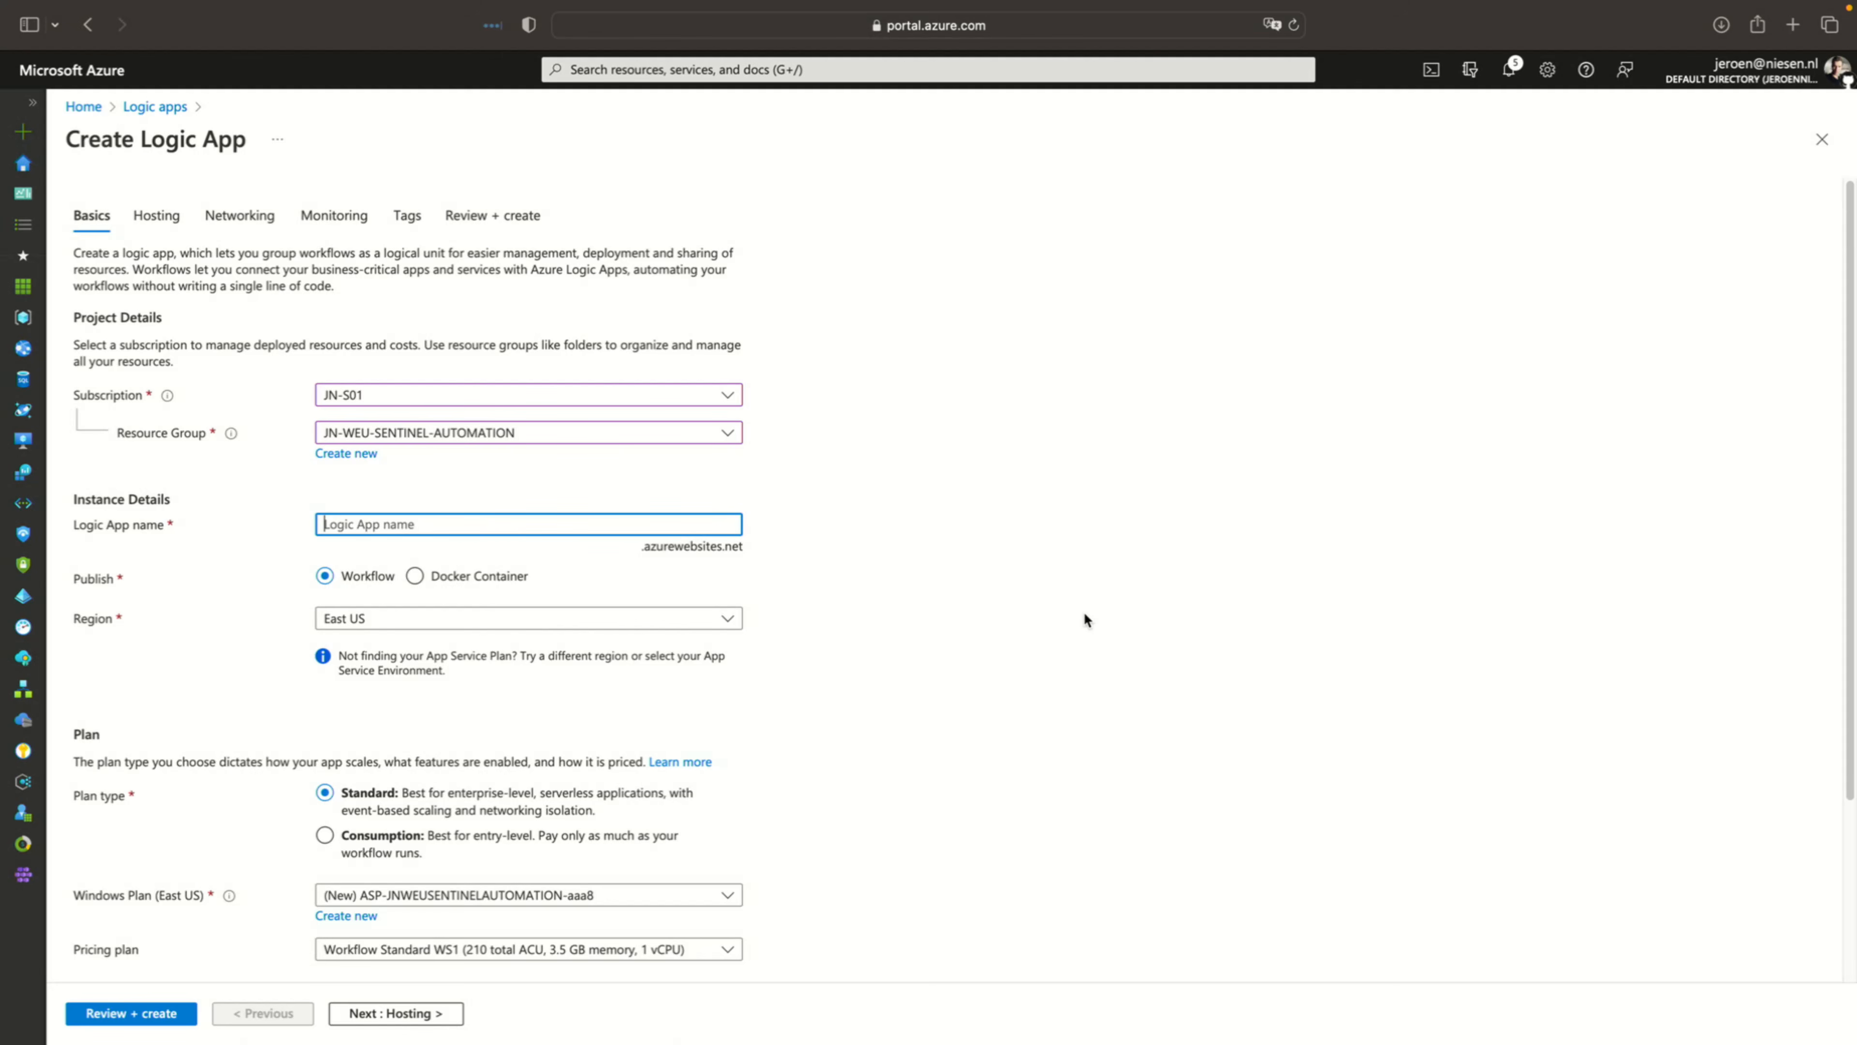
{"action": "type", "text": "enrich-incident-with-kql"}
{"action": "key", "text": "Tab"}
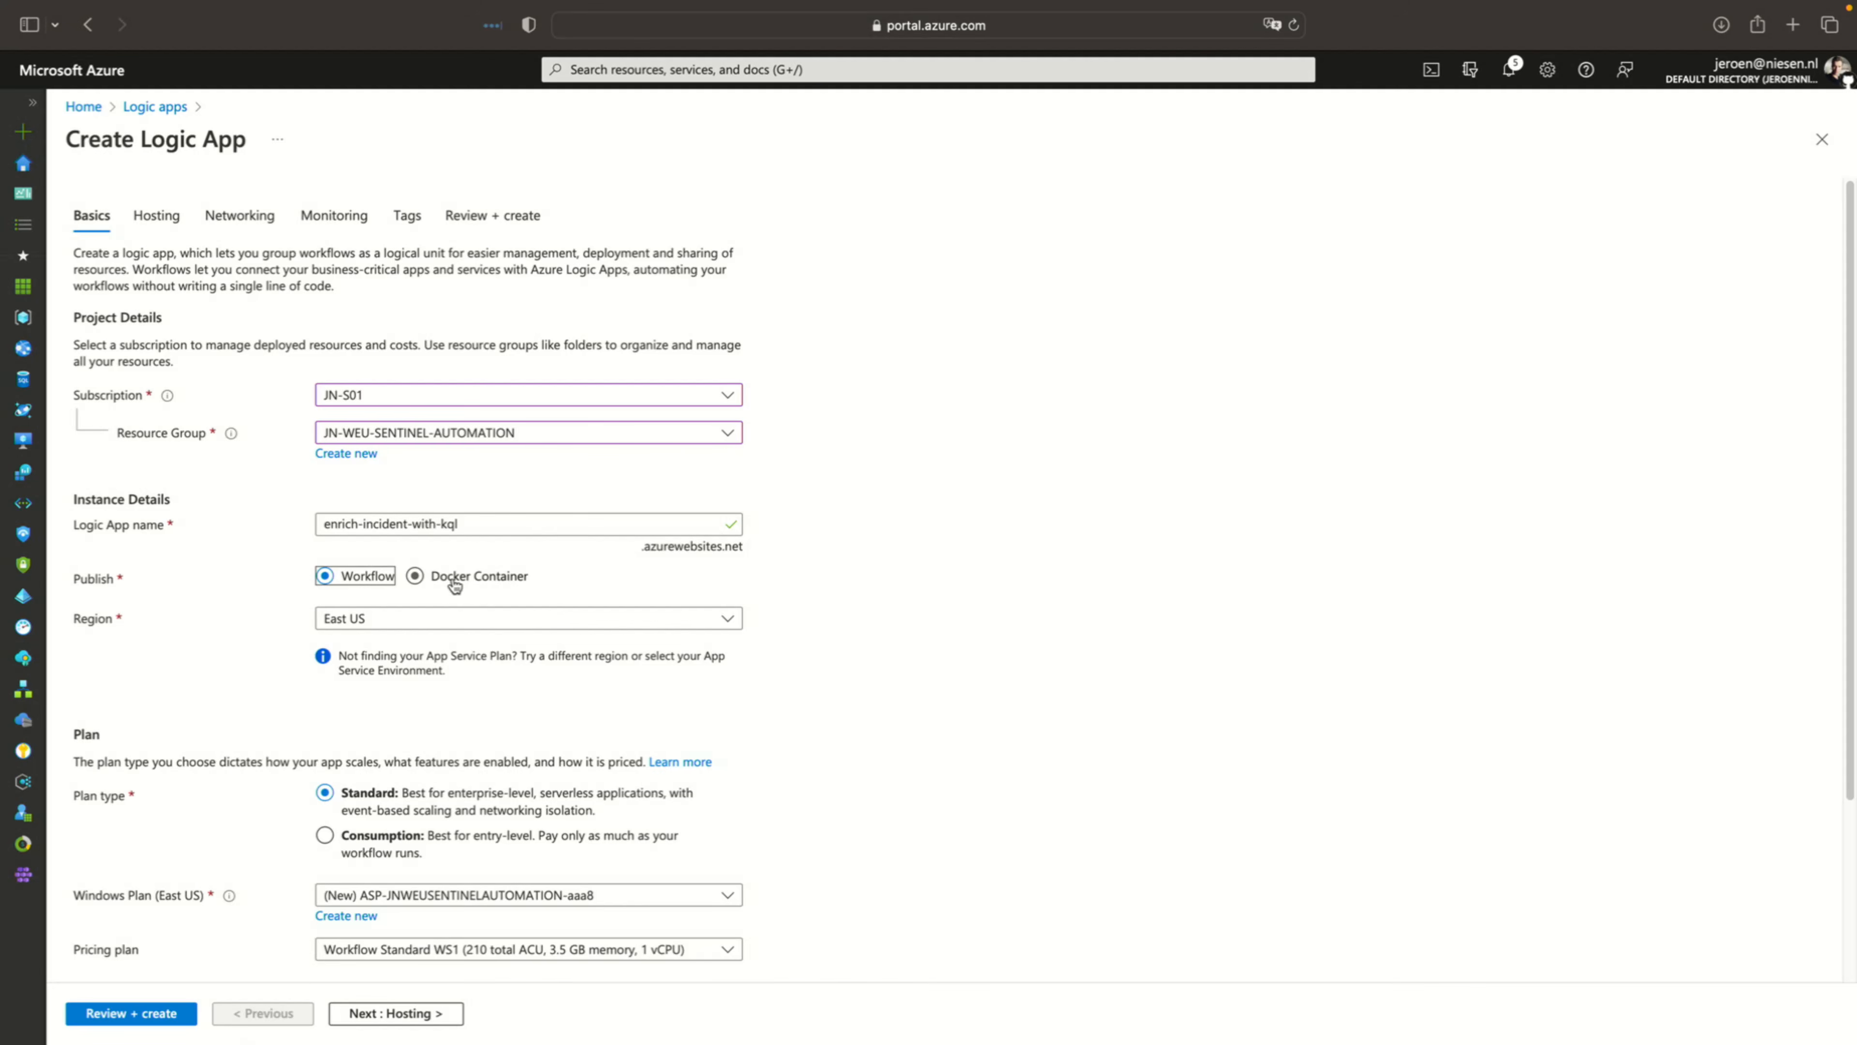
{"action": "left_click", "coordinate": [450, 619]}
{"action": "type", "text": "We"}
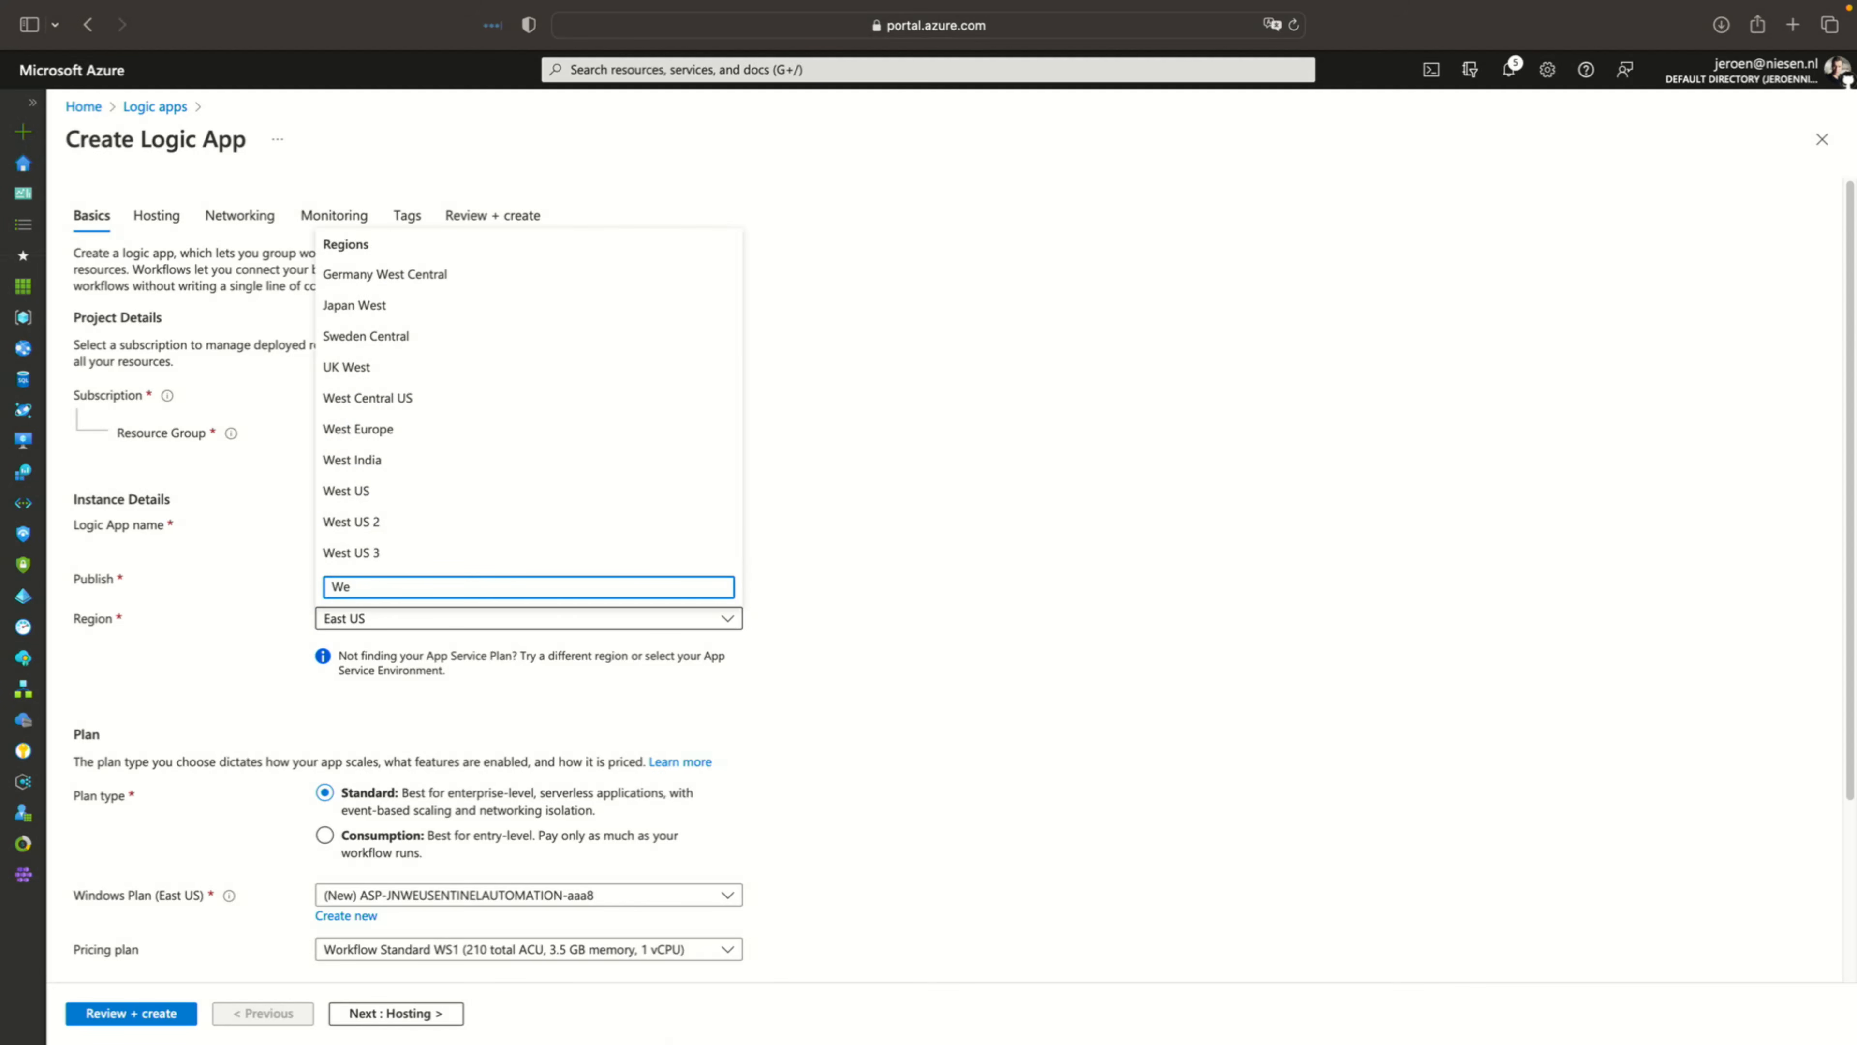
{"action": "type", "text": "st Eu"}
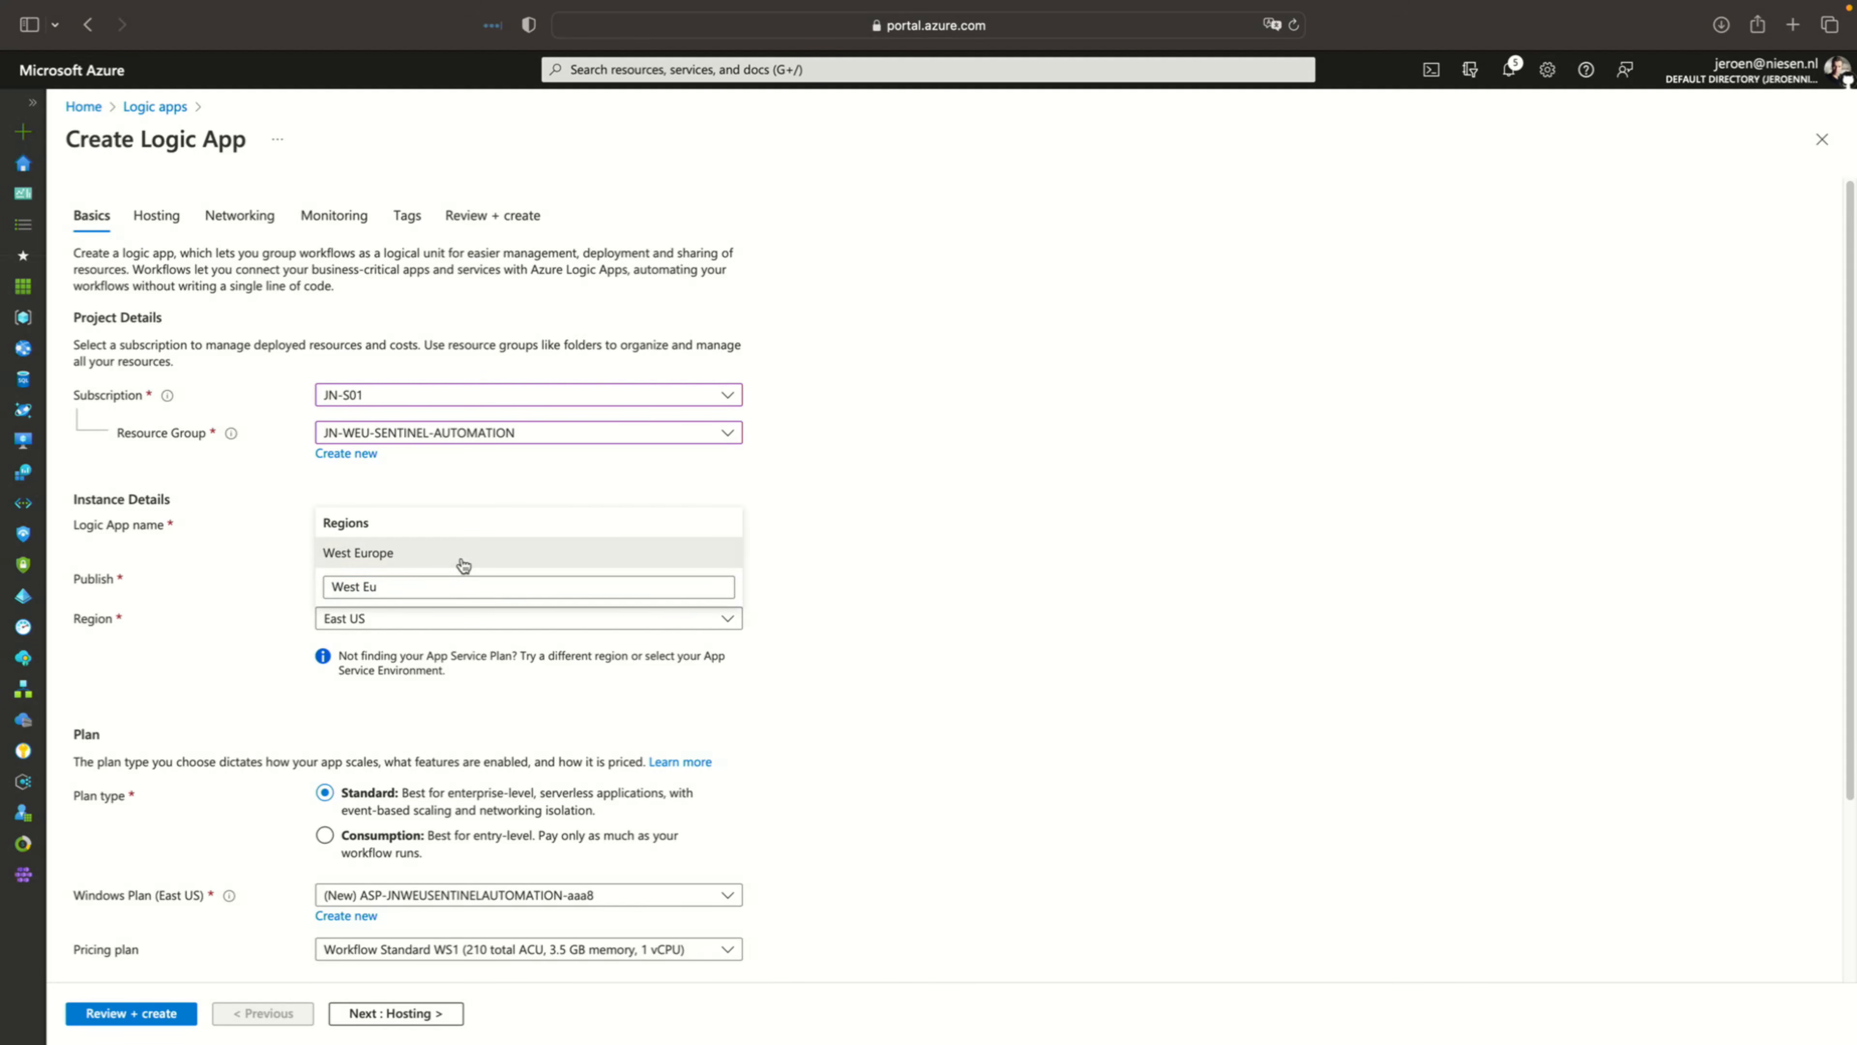
{"action": "left_click", "coordinate": [463, 565]}
Create the logic app with the Consumption plan and no tags, and open the deployed resource
{"action": "left_click", "coordinate": [355, 836]}
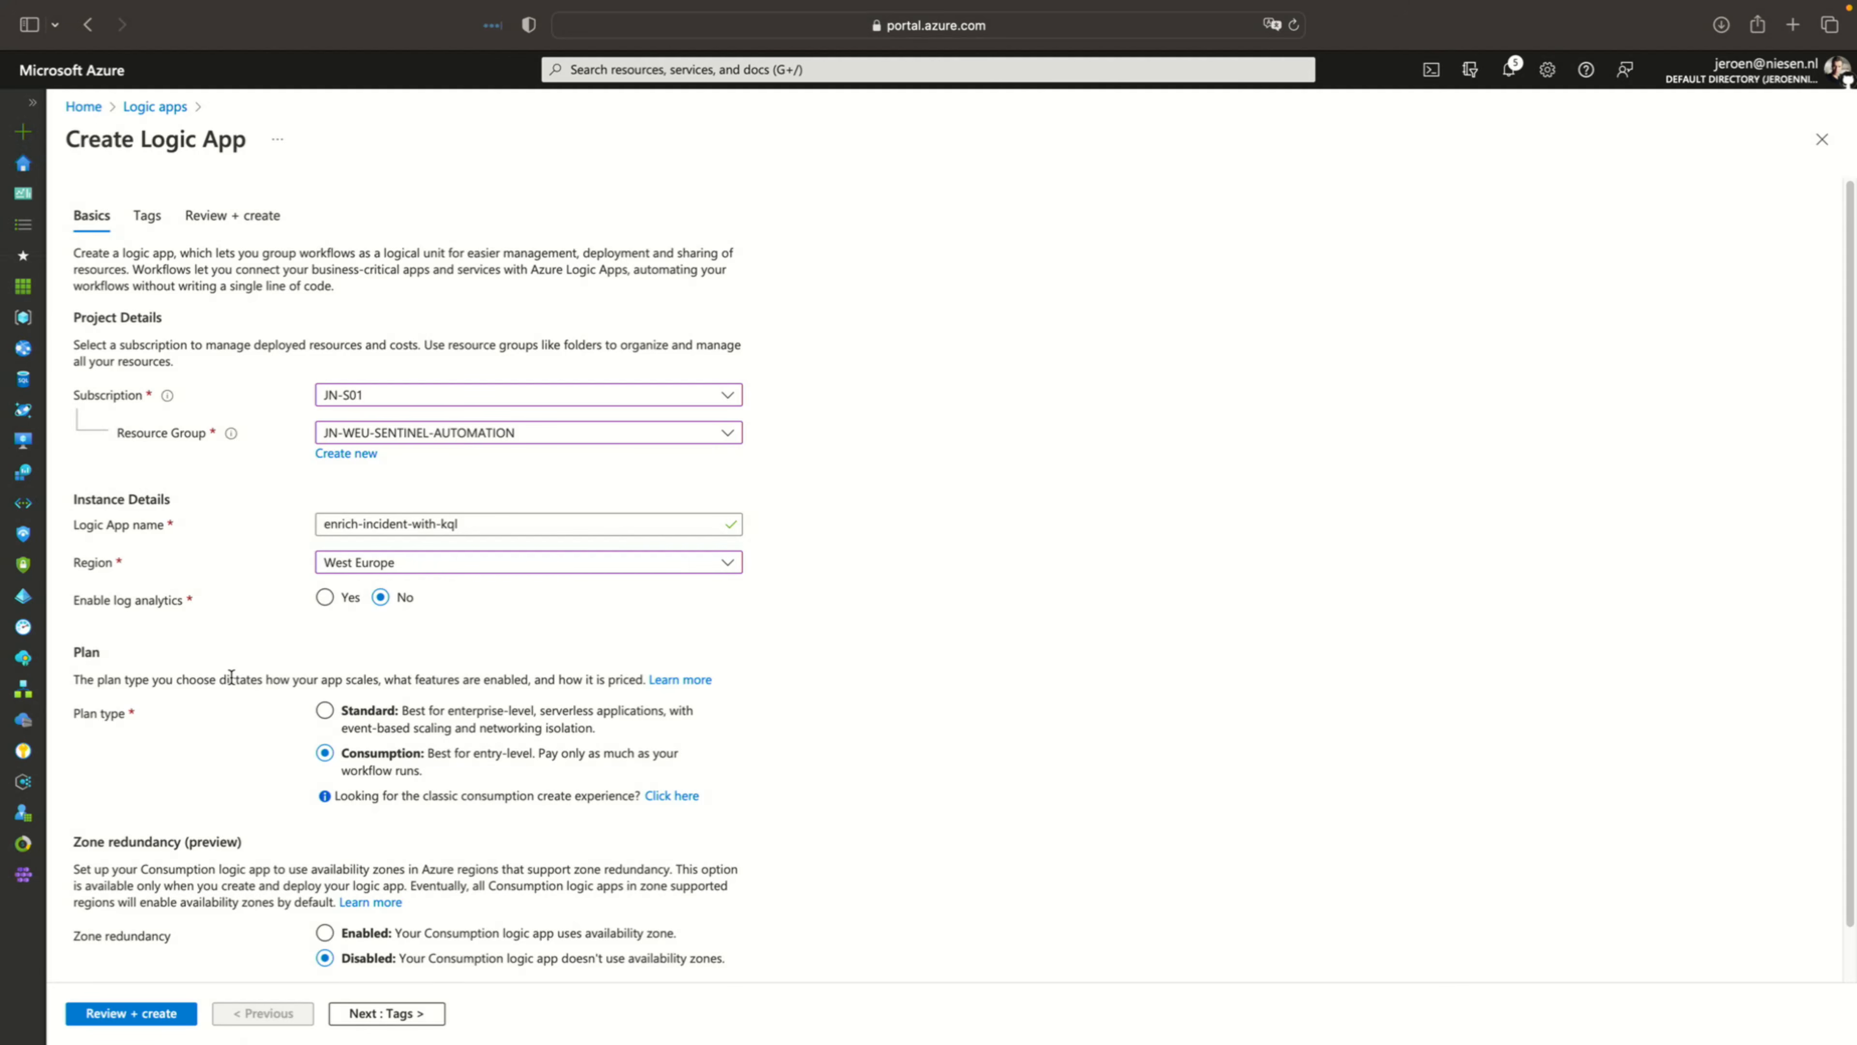
{"action": "scroll", "coordinate": [298, 713], "scroll_direction": "down", "scroll_amount": 2}
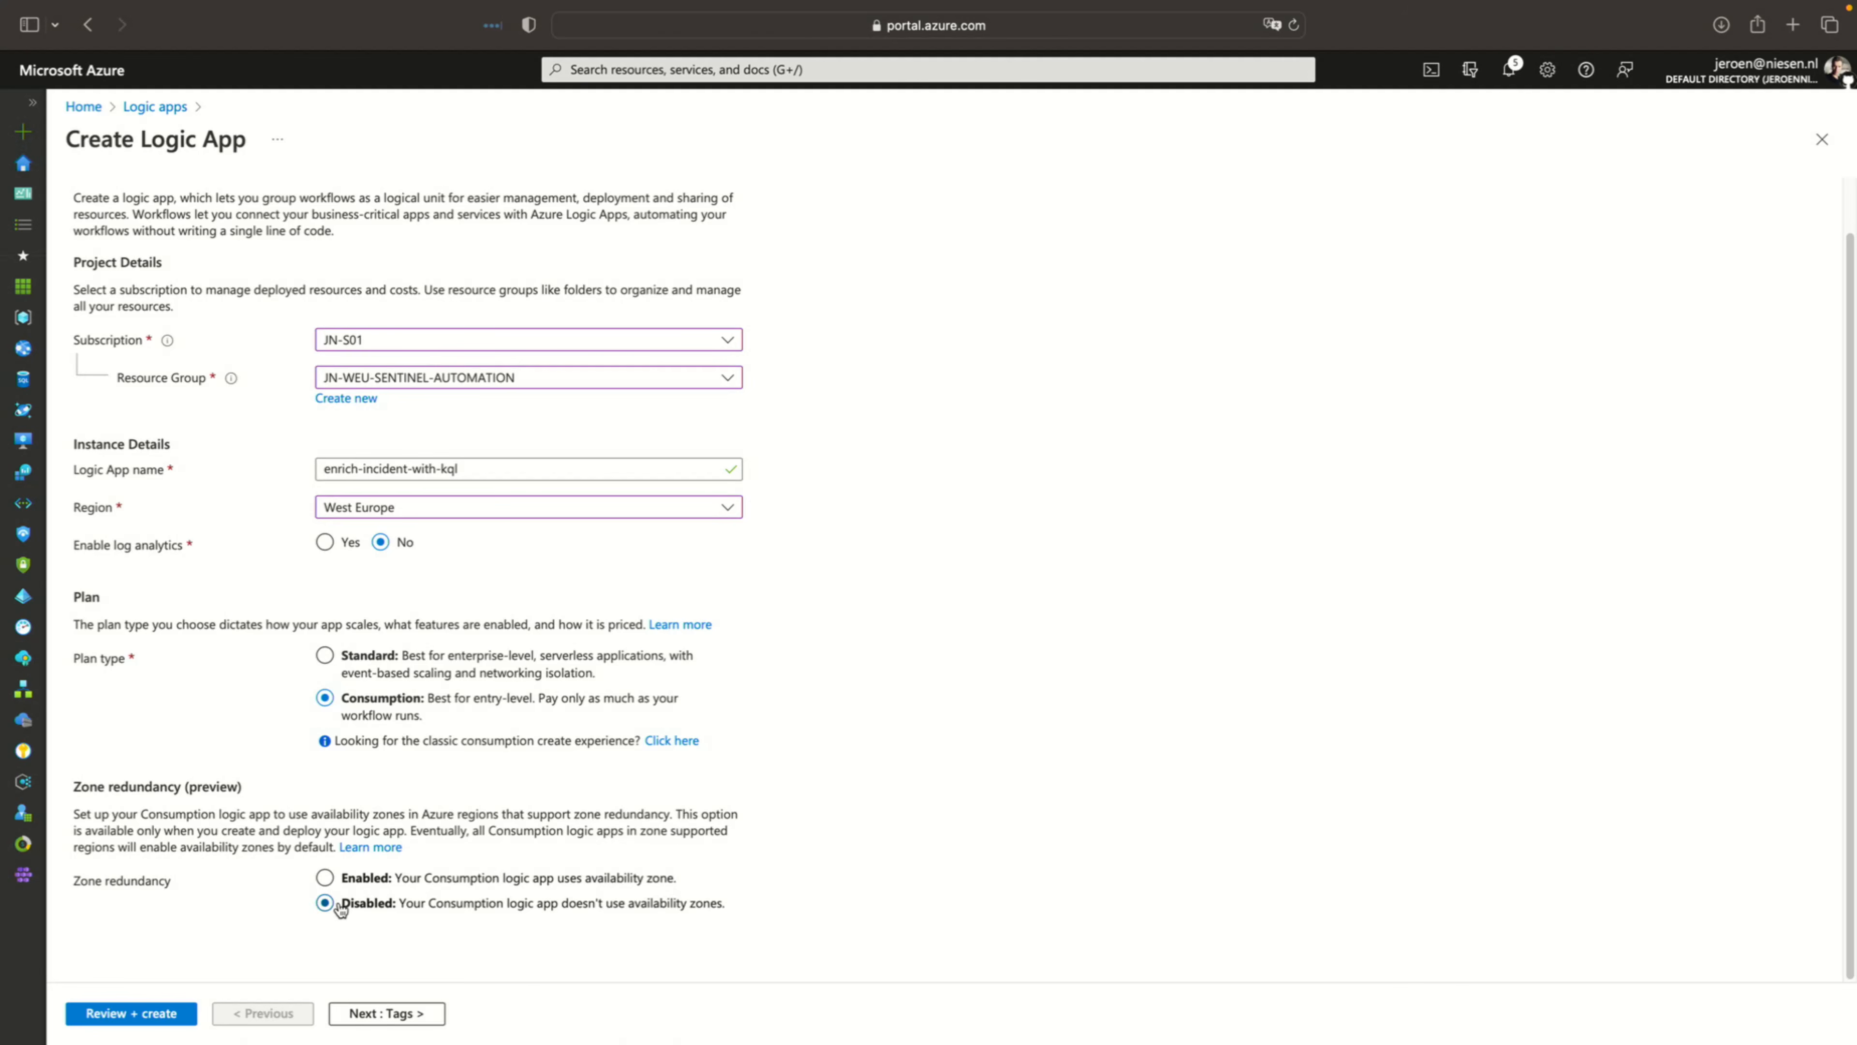
{"action": "left_click", "coordinate": [381, 1012]}
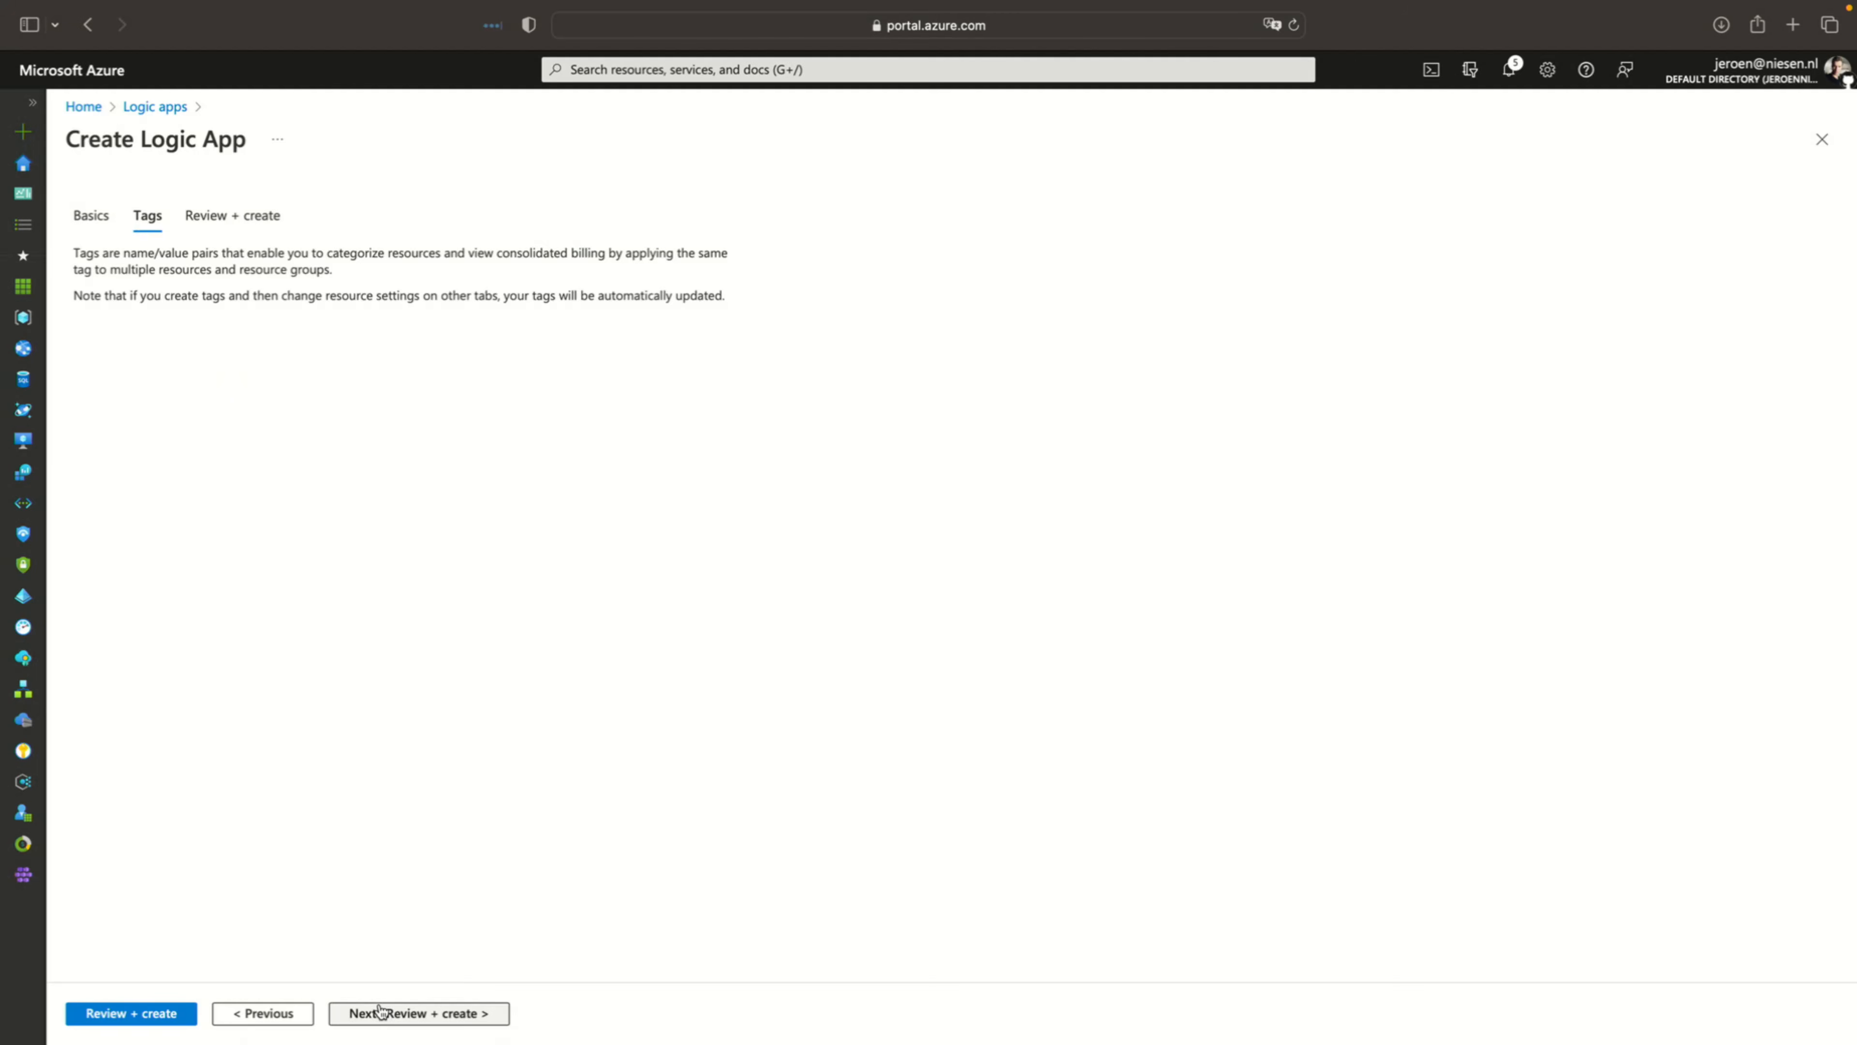
{"action": "left_click", "coordinate": [413, 1013]}
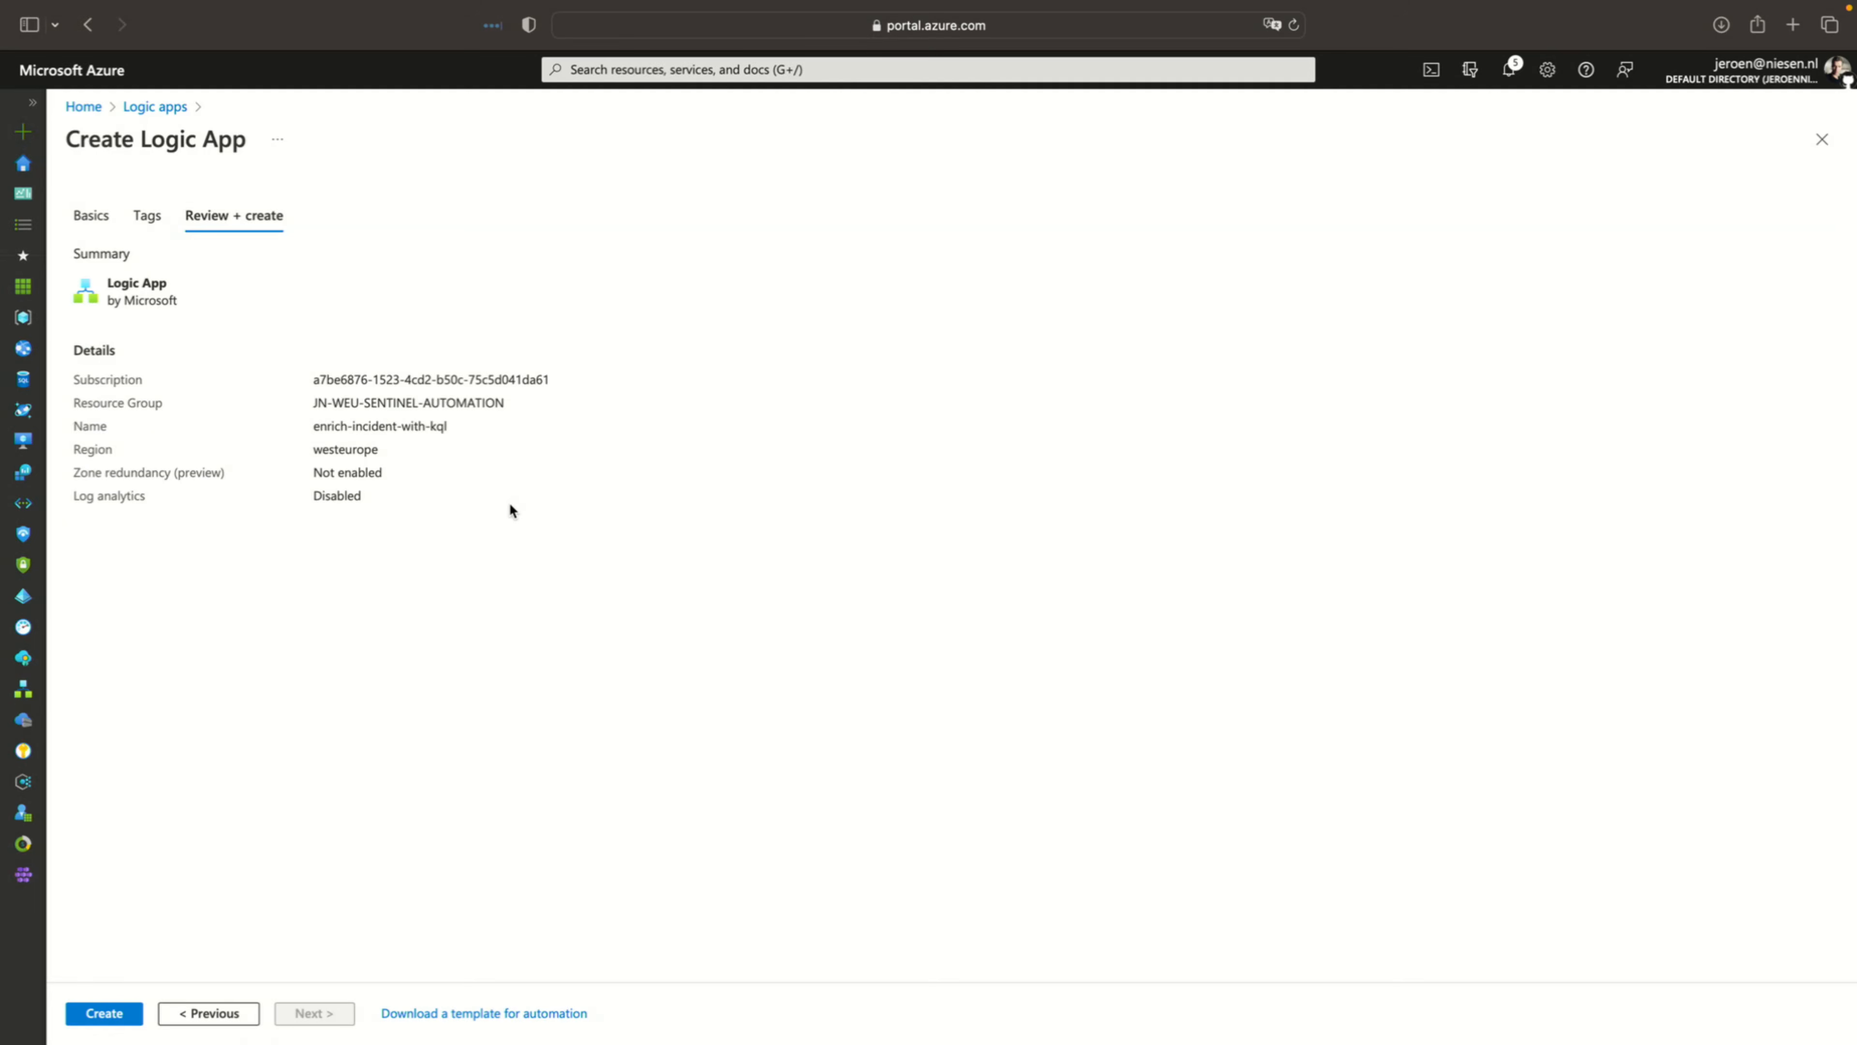
{"action": "left_click", "coordinate": [121, 1018]}
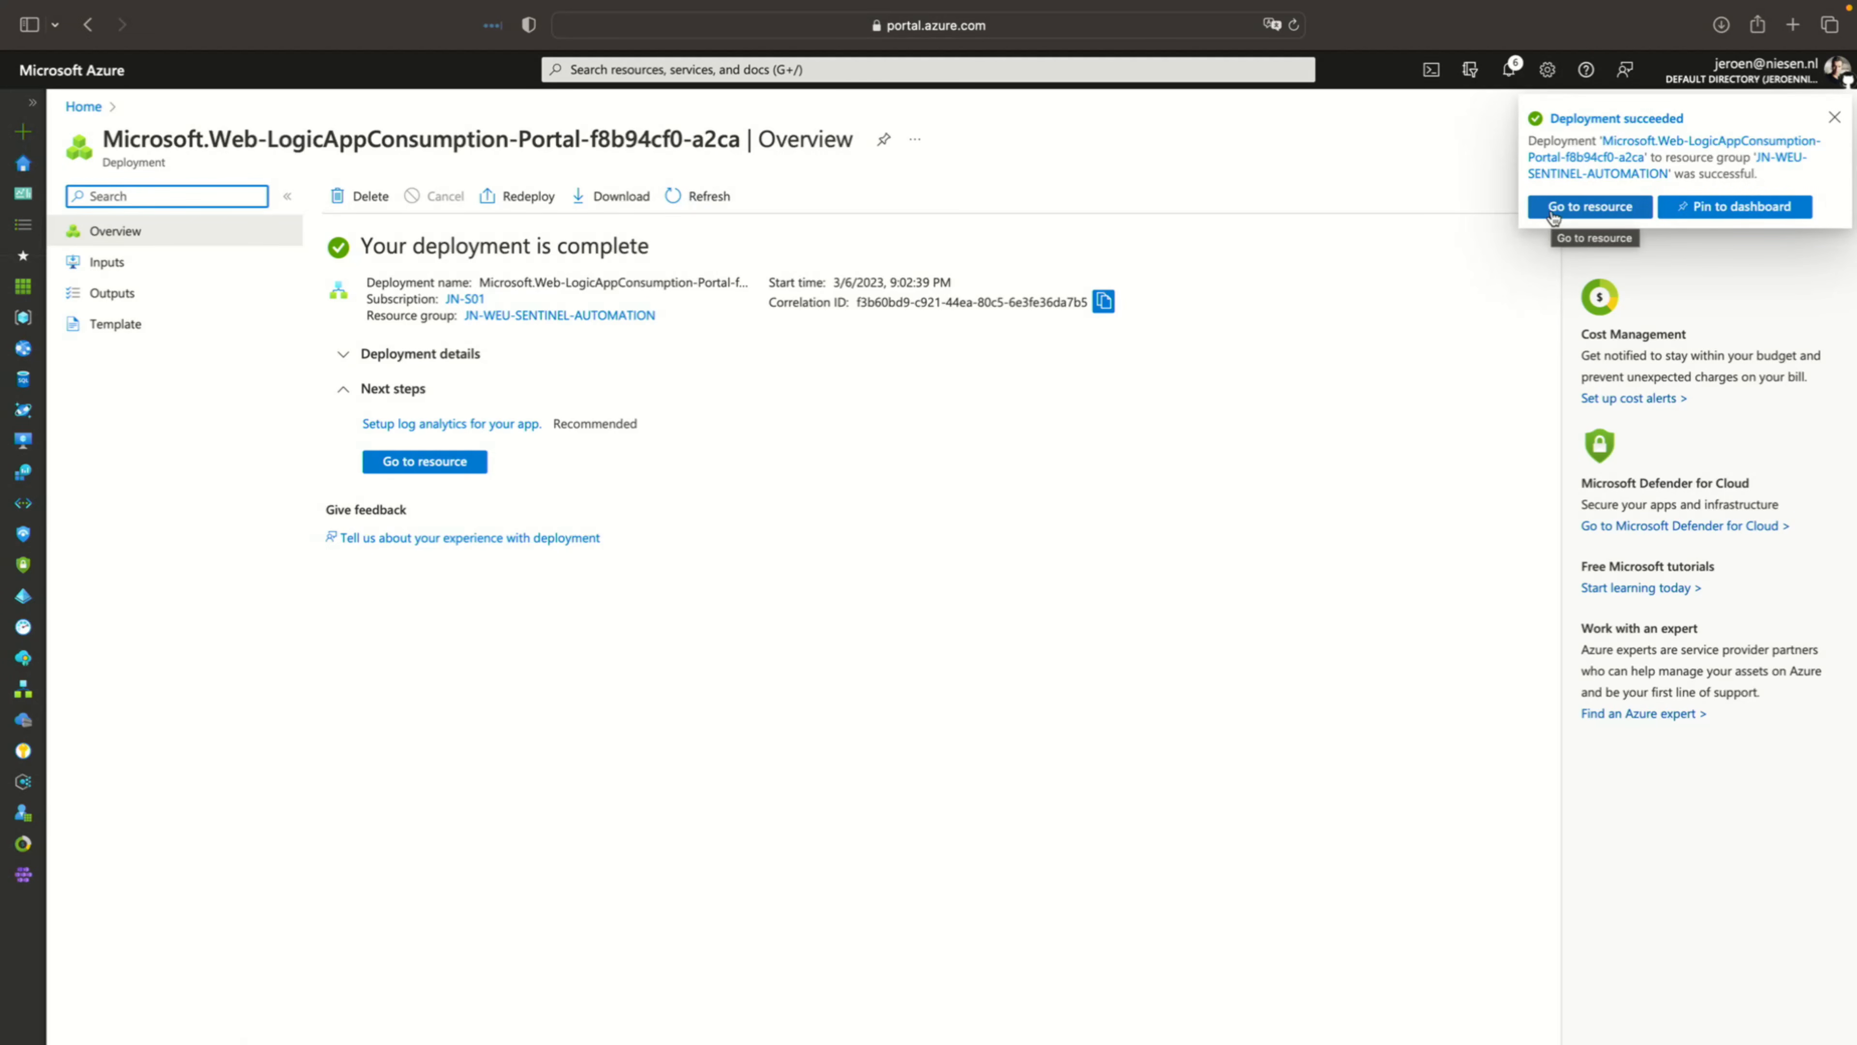
{"action": "left_click", "coordinate": [1554, 211]}
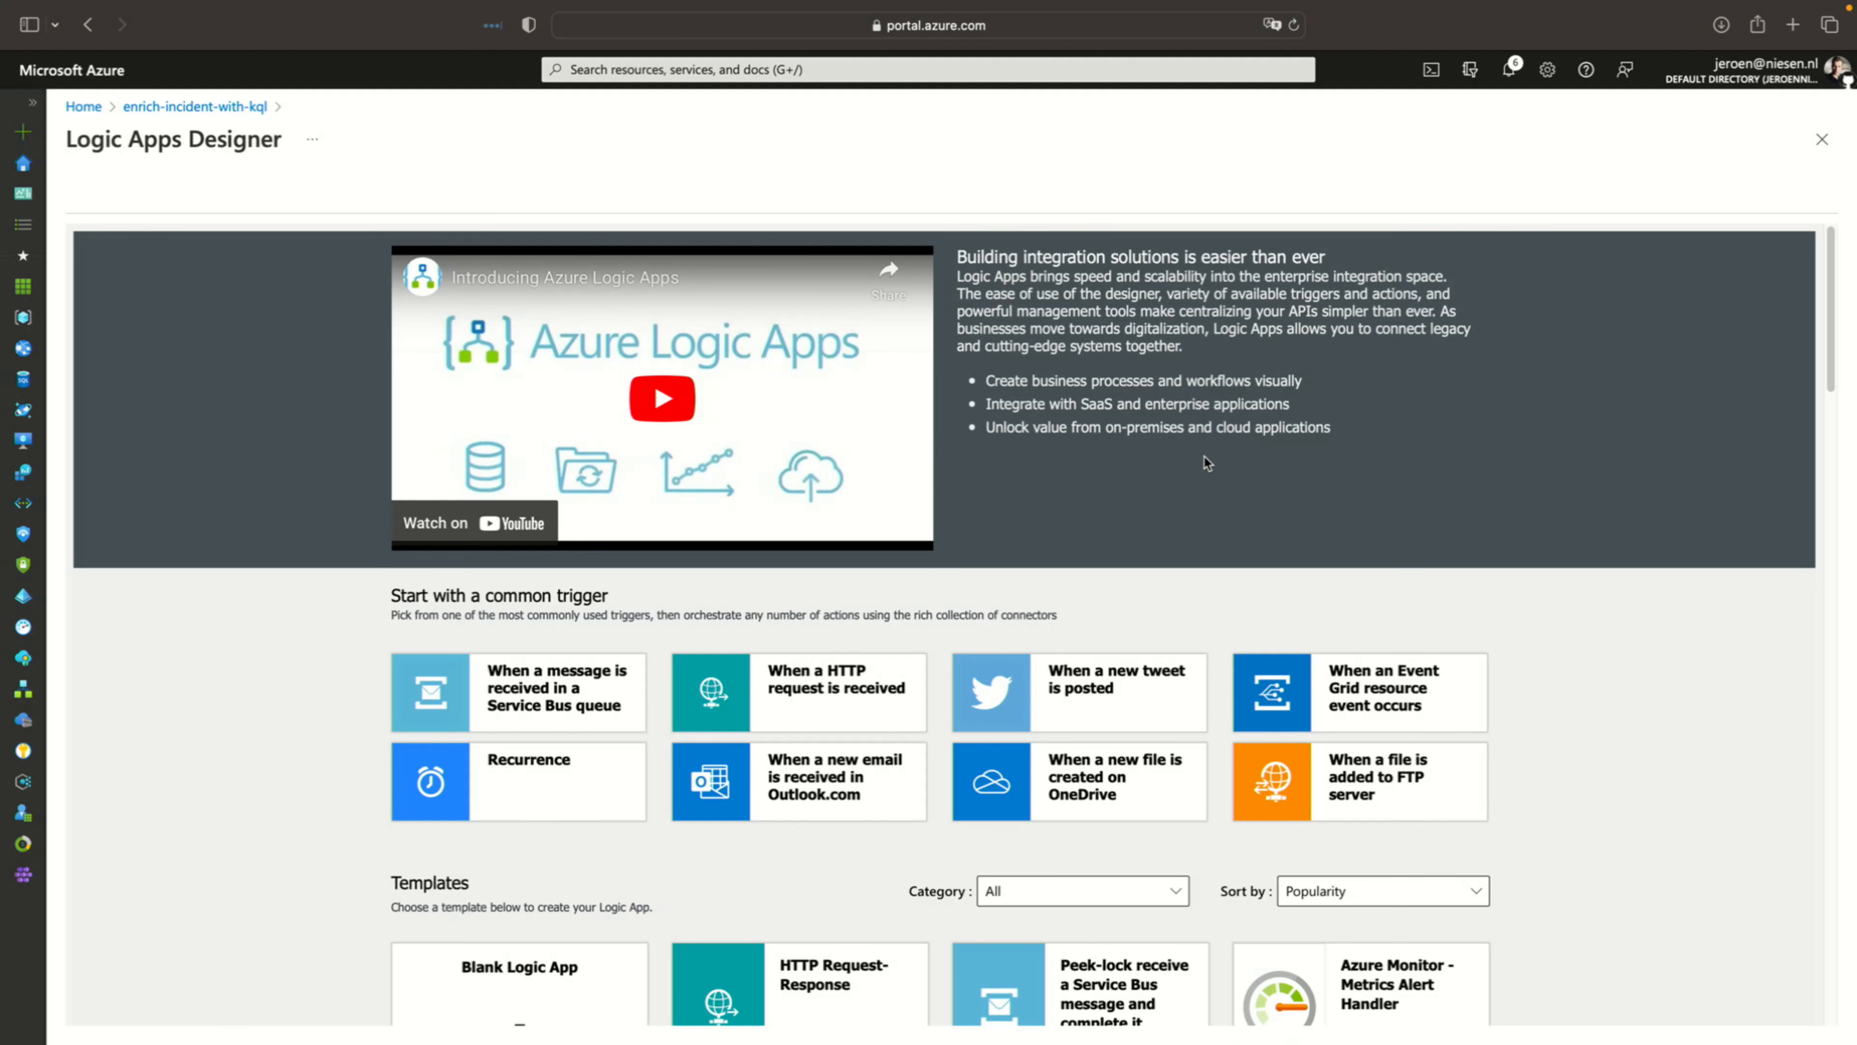
Start from a blank logic app and use the Microsoft Sentinel incident (preview) trigger
{"action": "scroll", "coordinate": [1206, 462], "scroll_direction": "down", "scroll_amount": 2}
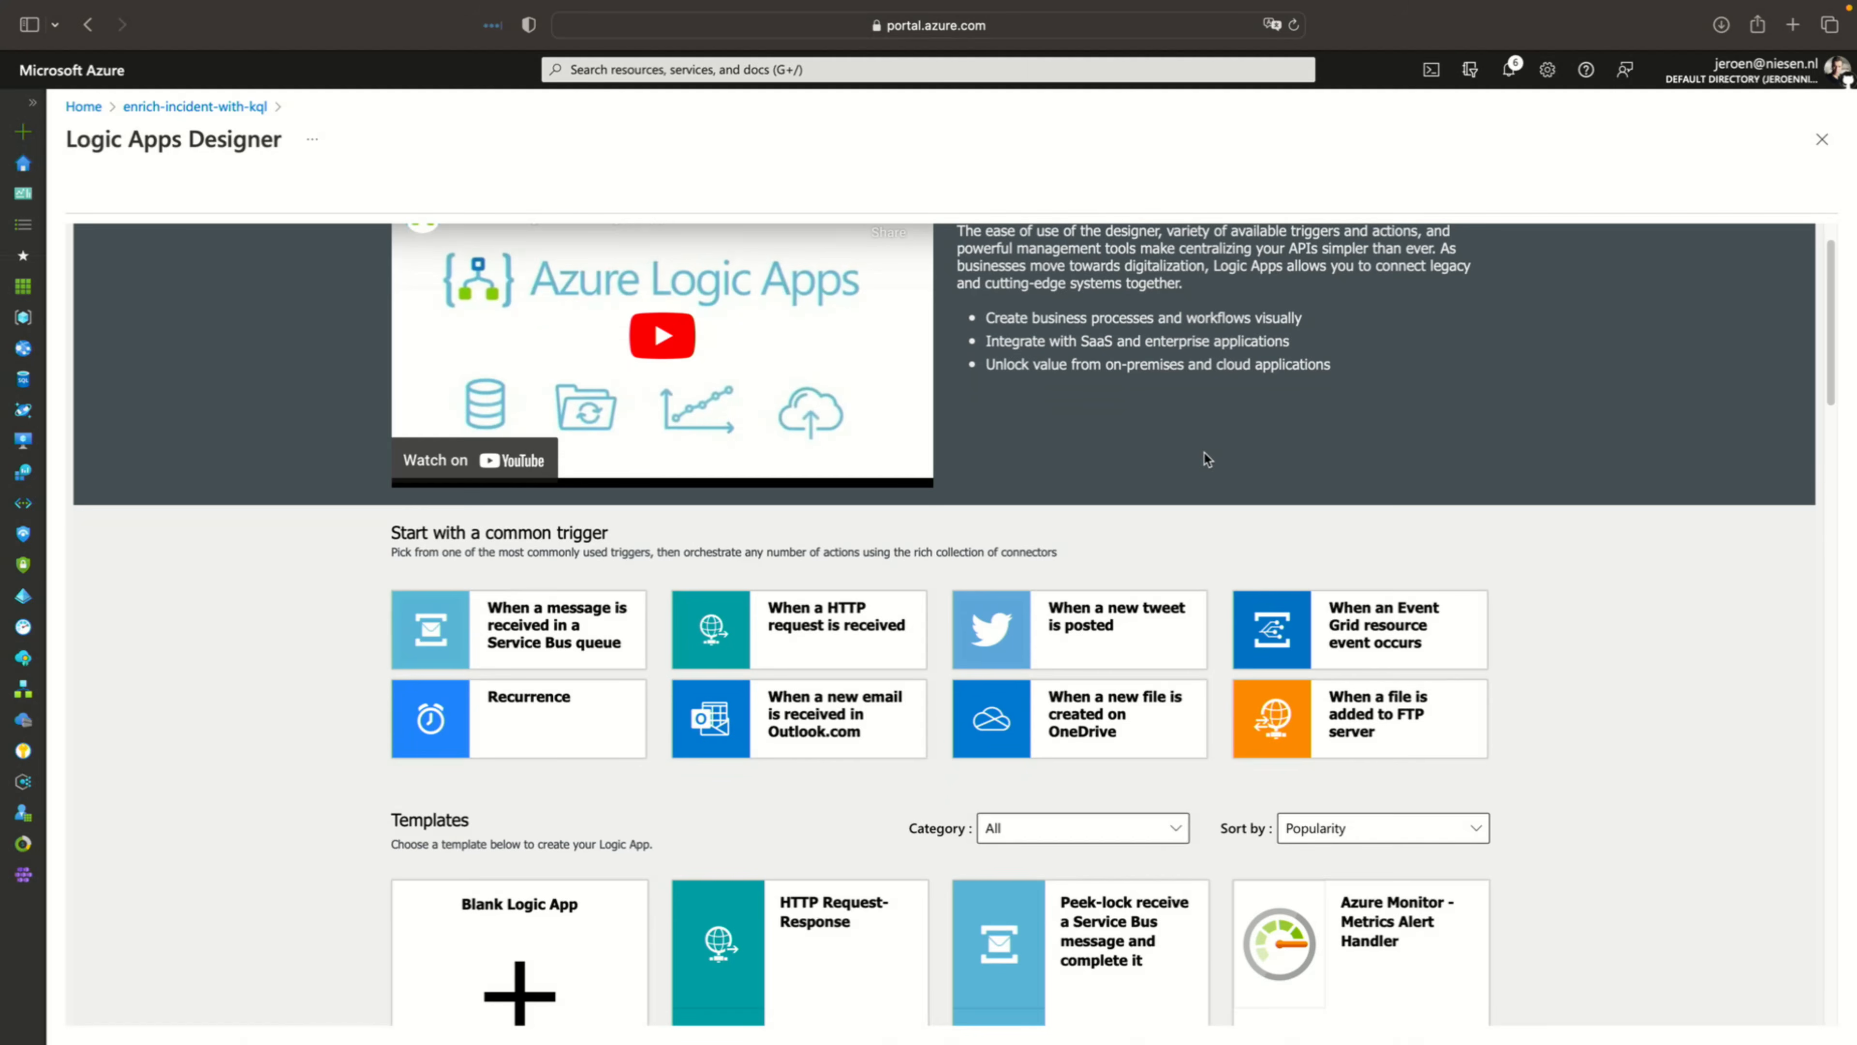
{"action": "scroll", "coordinate": [1206, 459], "scroll_direction": "down", "scroll_amount": 2}
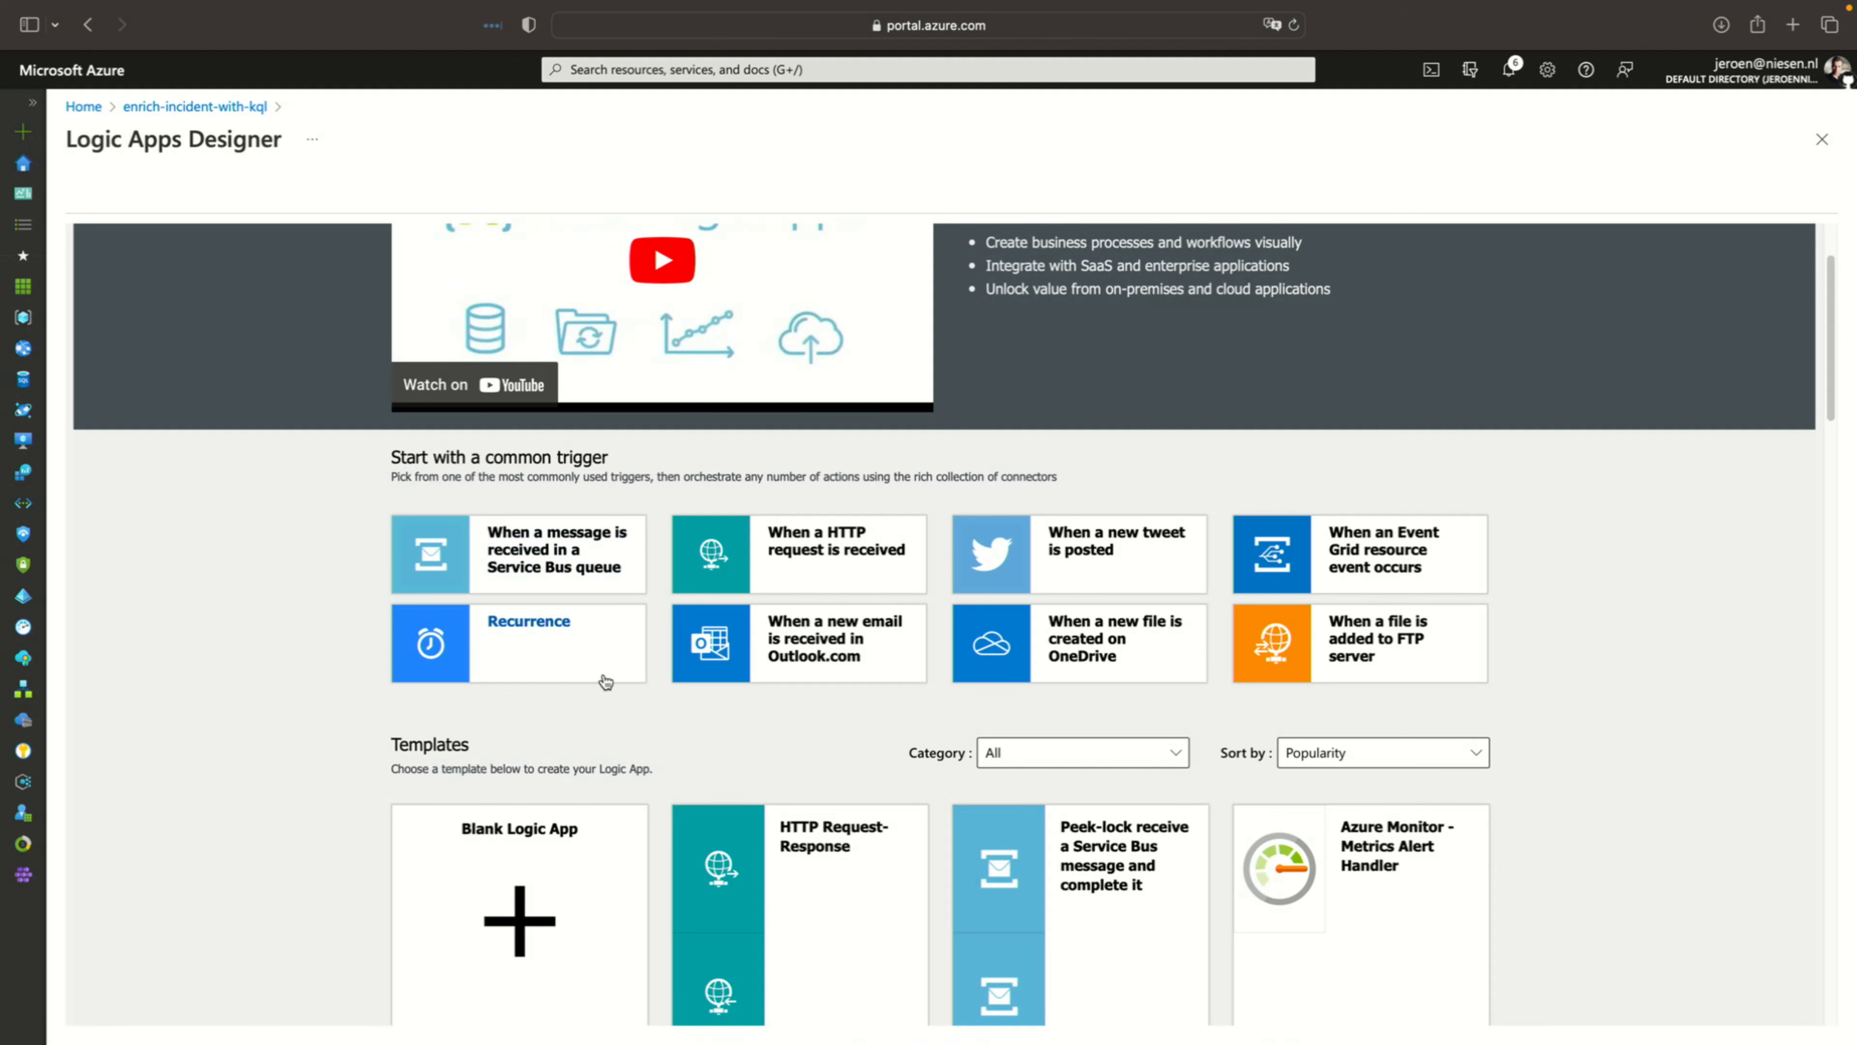
{"action": "left_click", "coordinate": [531, 886]}
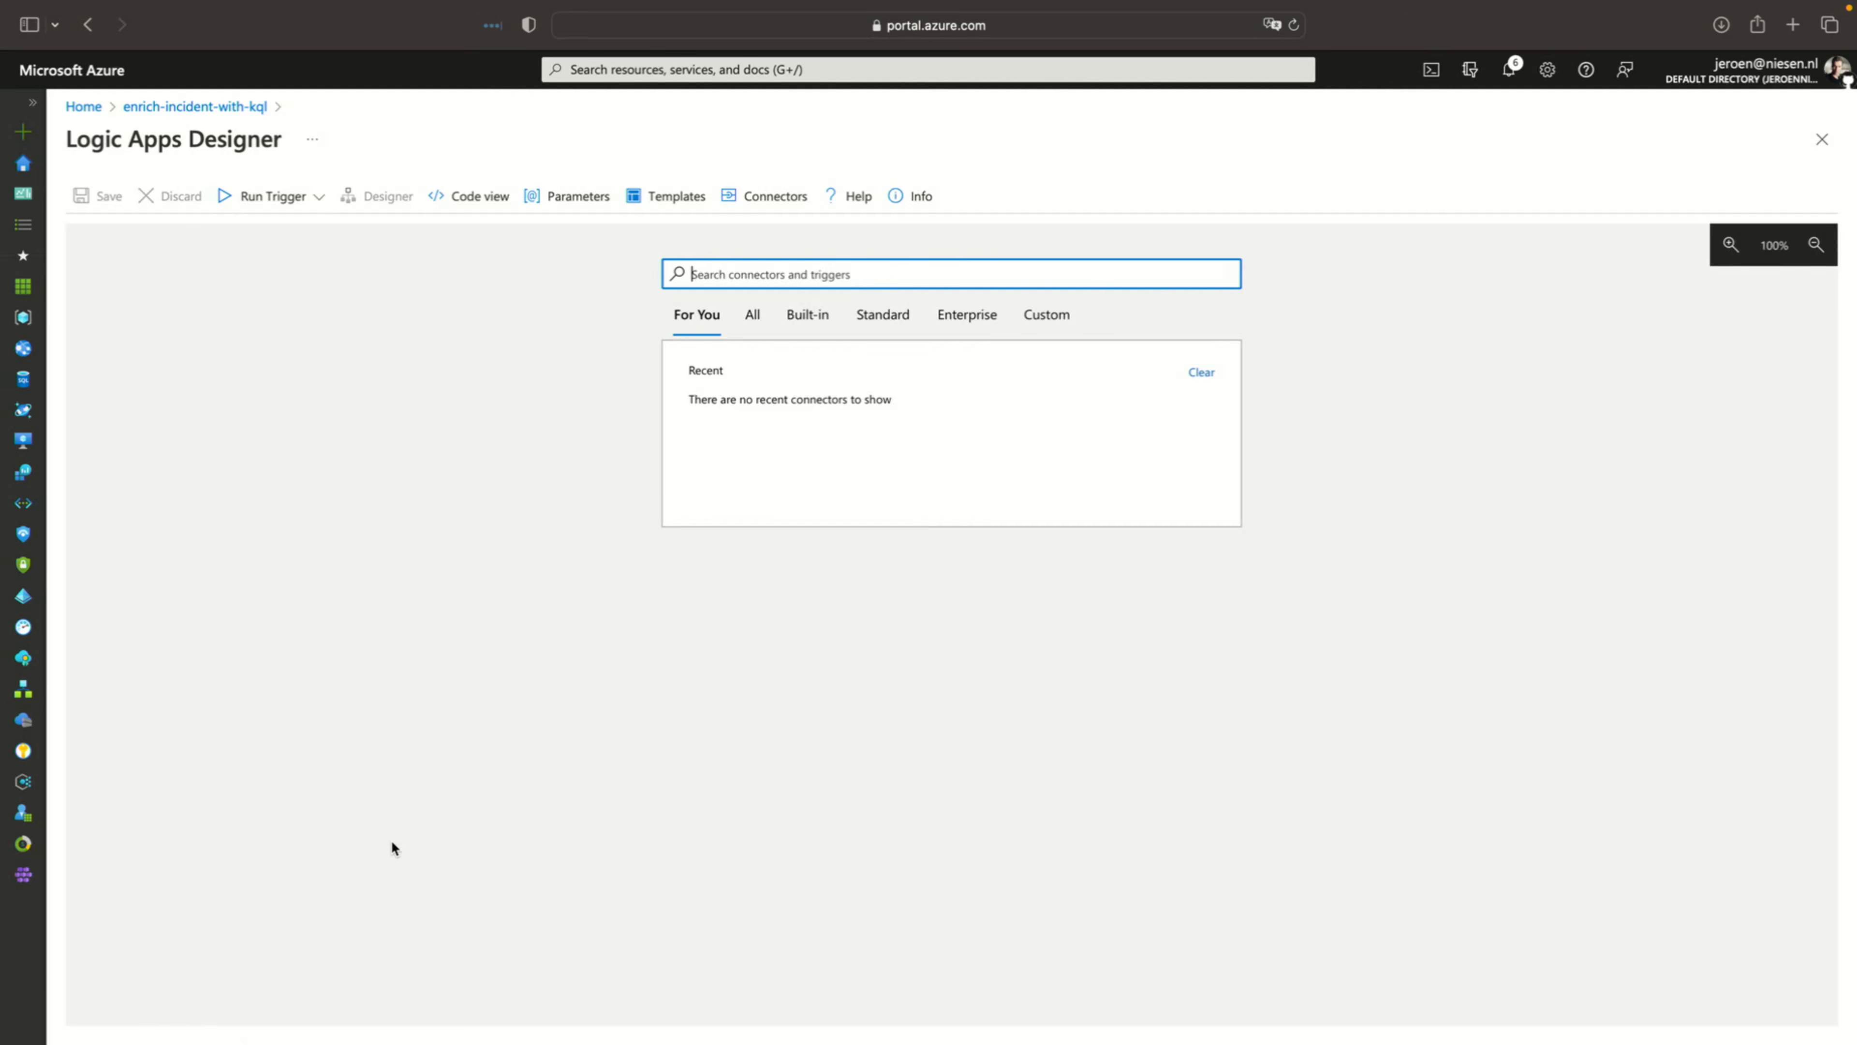
{"action": "left_click", "coordinate": [749, 316]}
{"action": "type", "text": "Sen"}
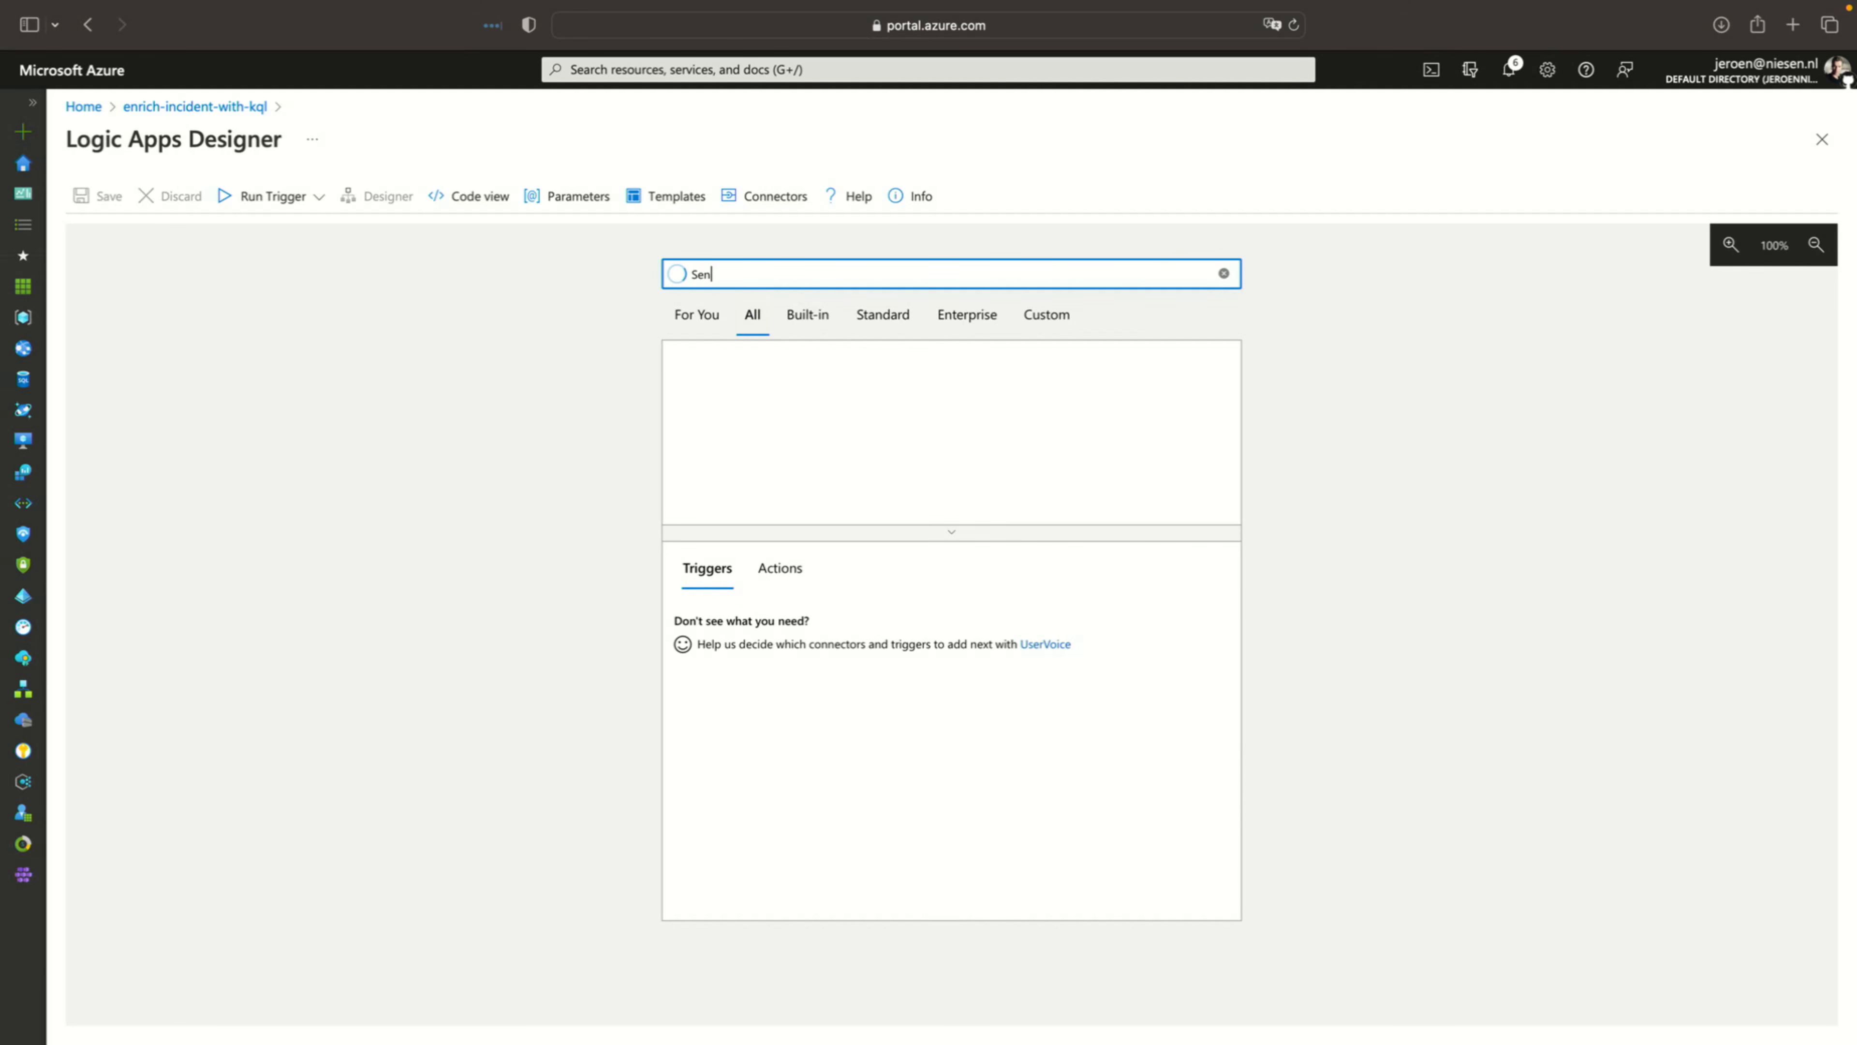
{"action": "type", "text": "tinel"}
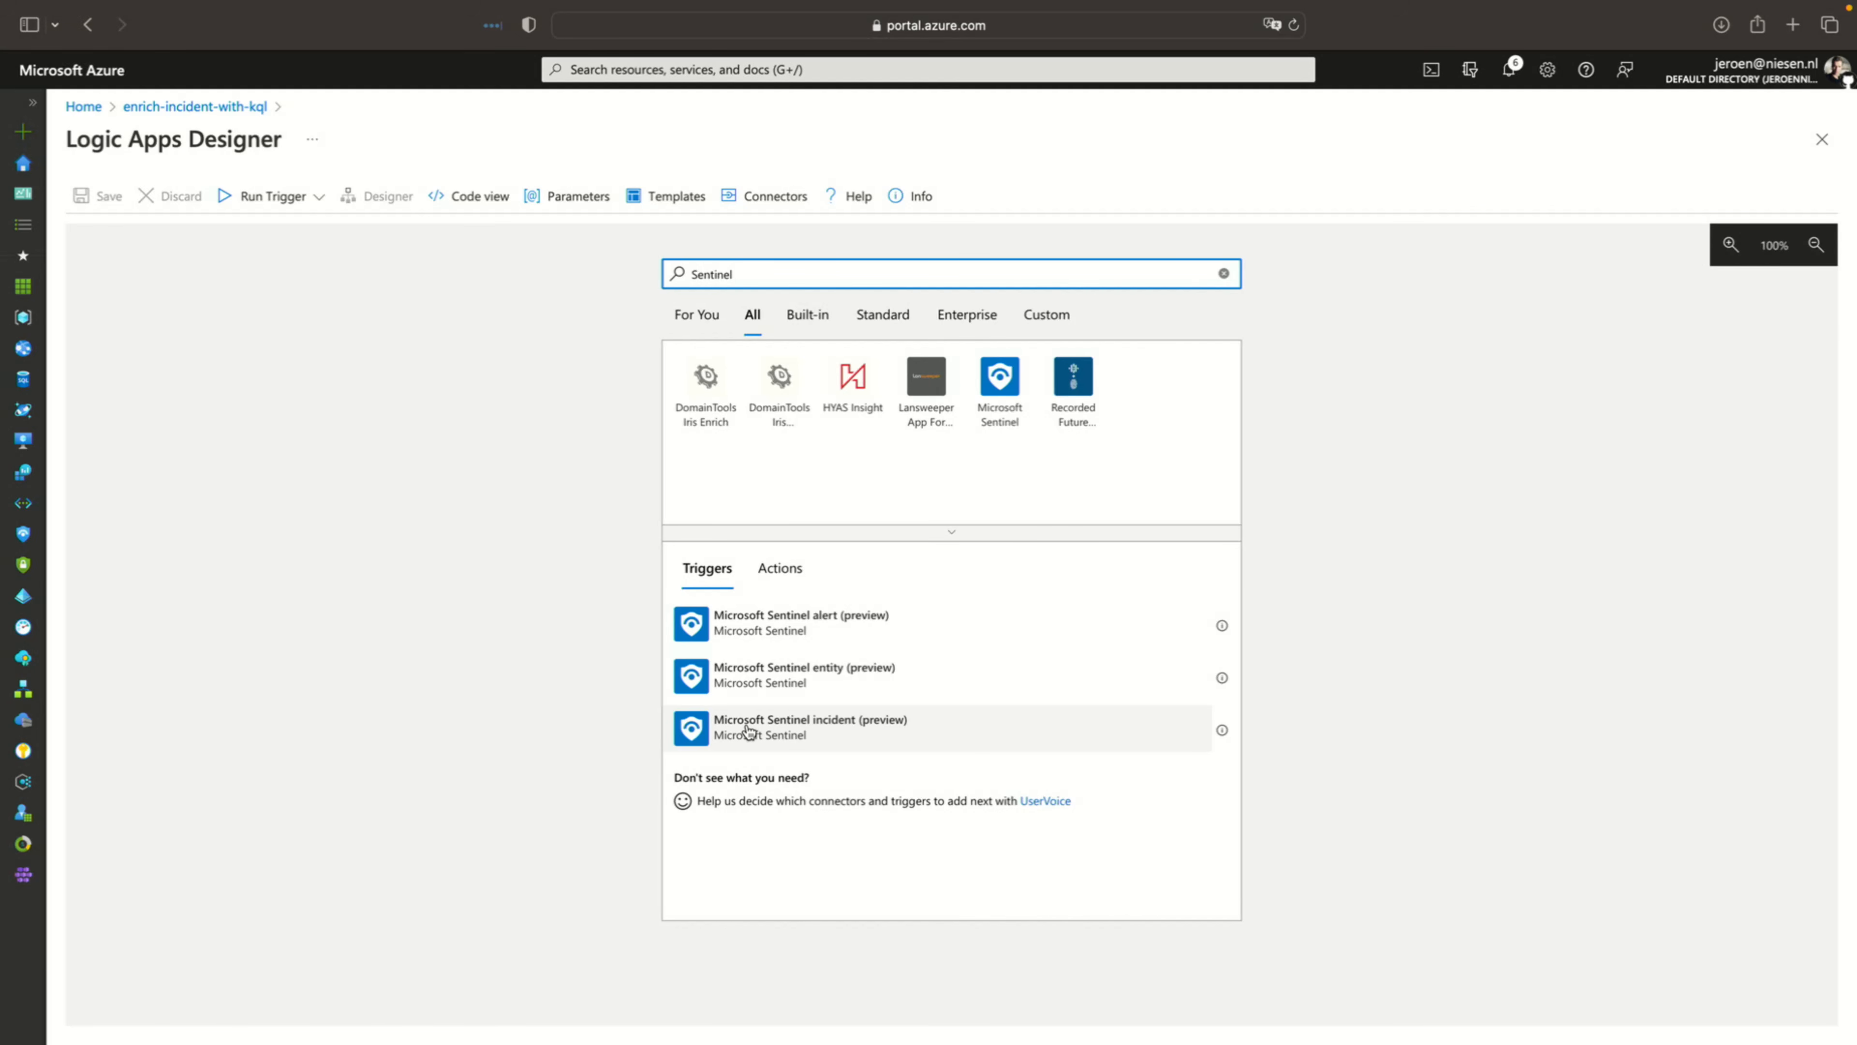
{"action": "left_click", "coordinate": [726, 744]}
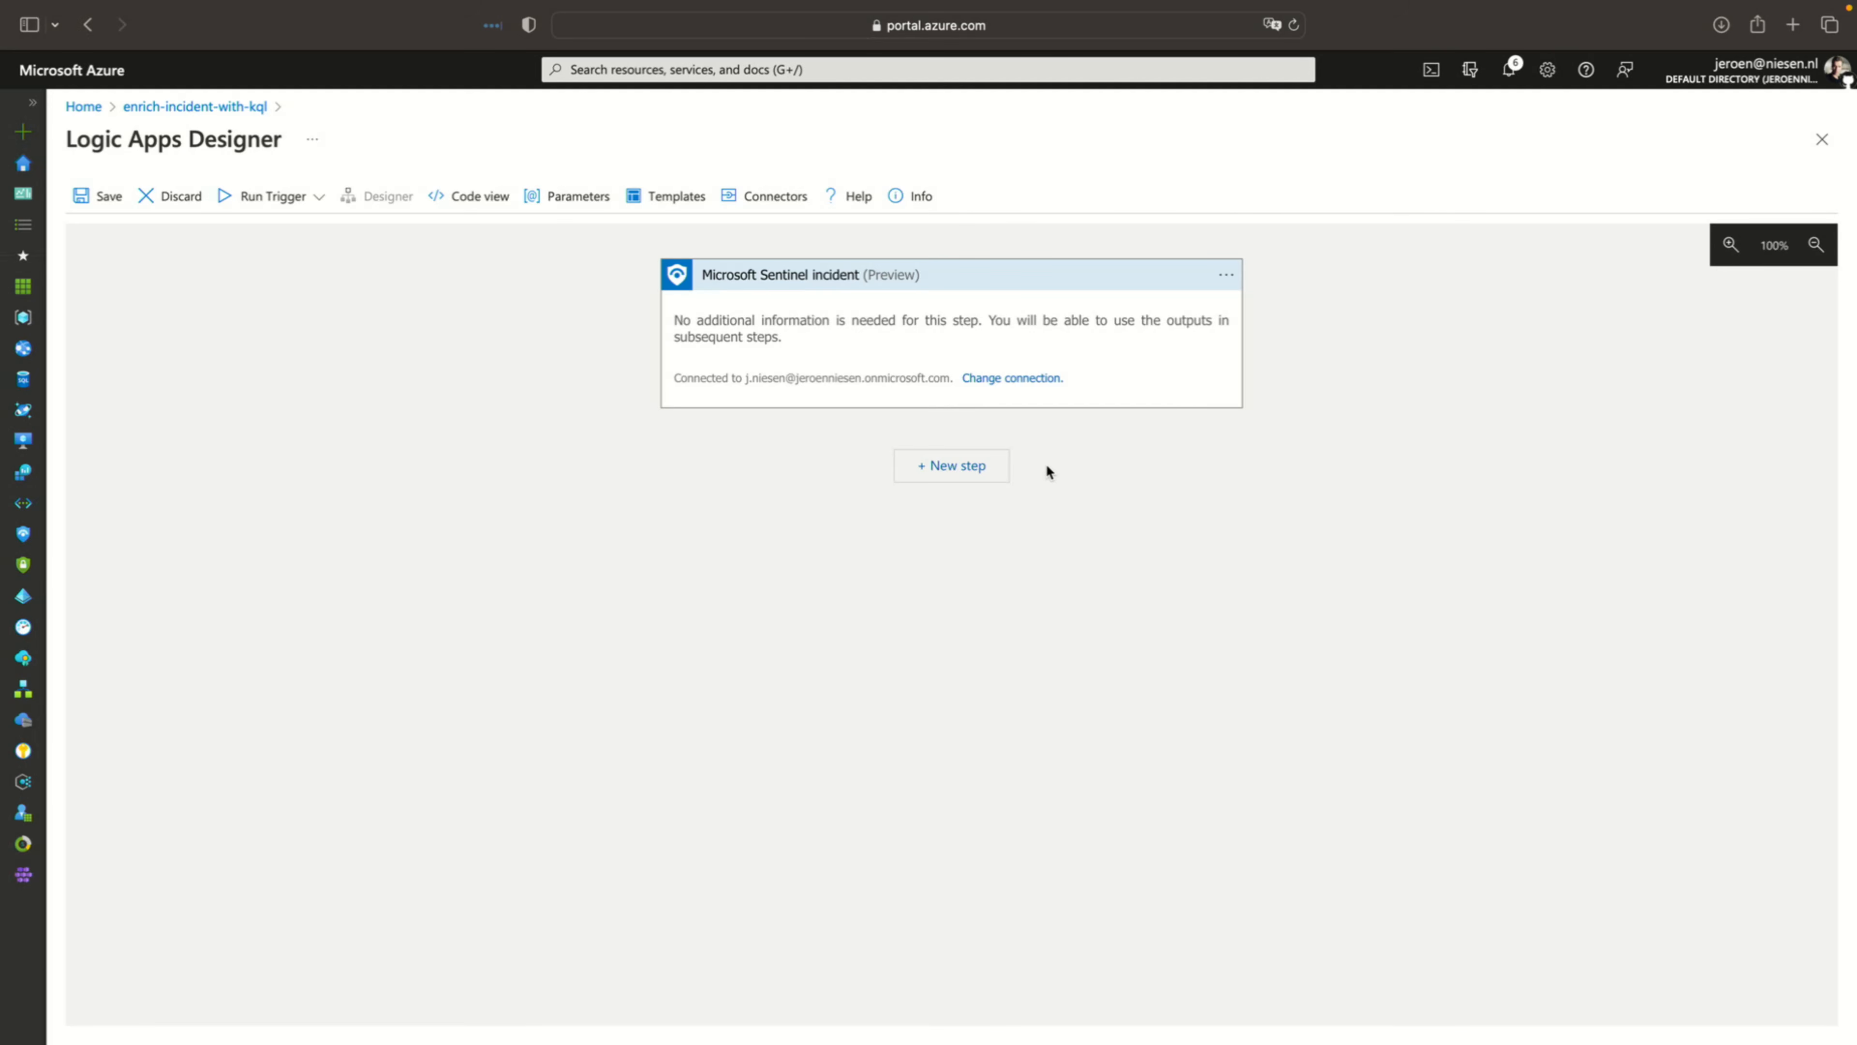
Add the Microsoft Sentinel action Entities - Get IPs (preview) after the incident trigger
{"action": "left_click", "coordinate": [974, 475]}
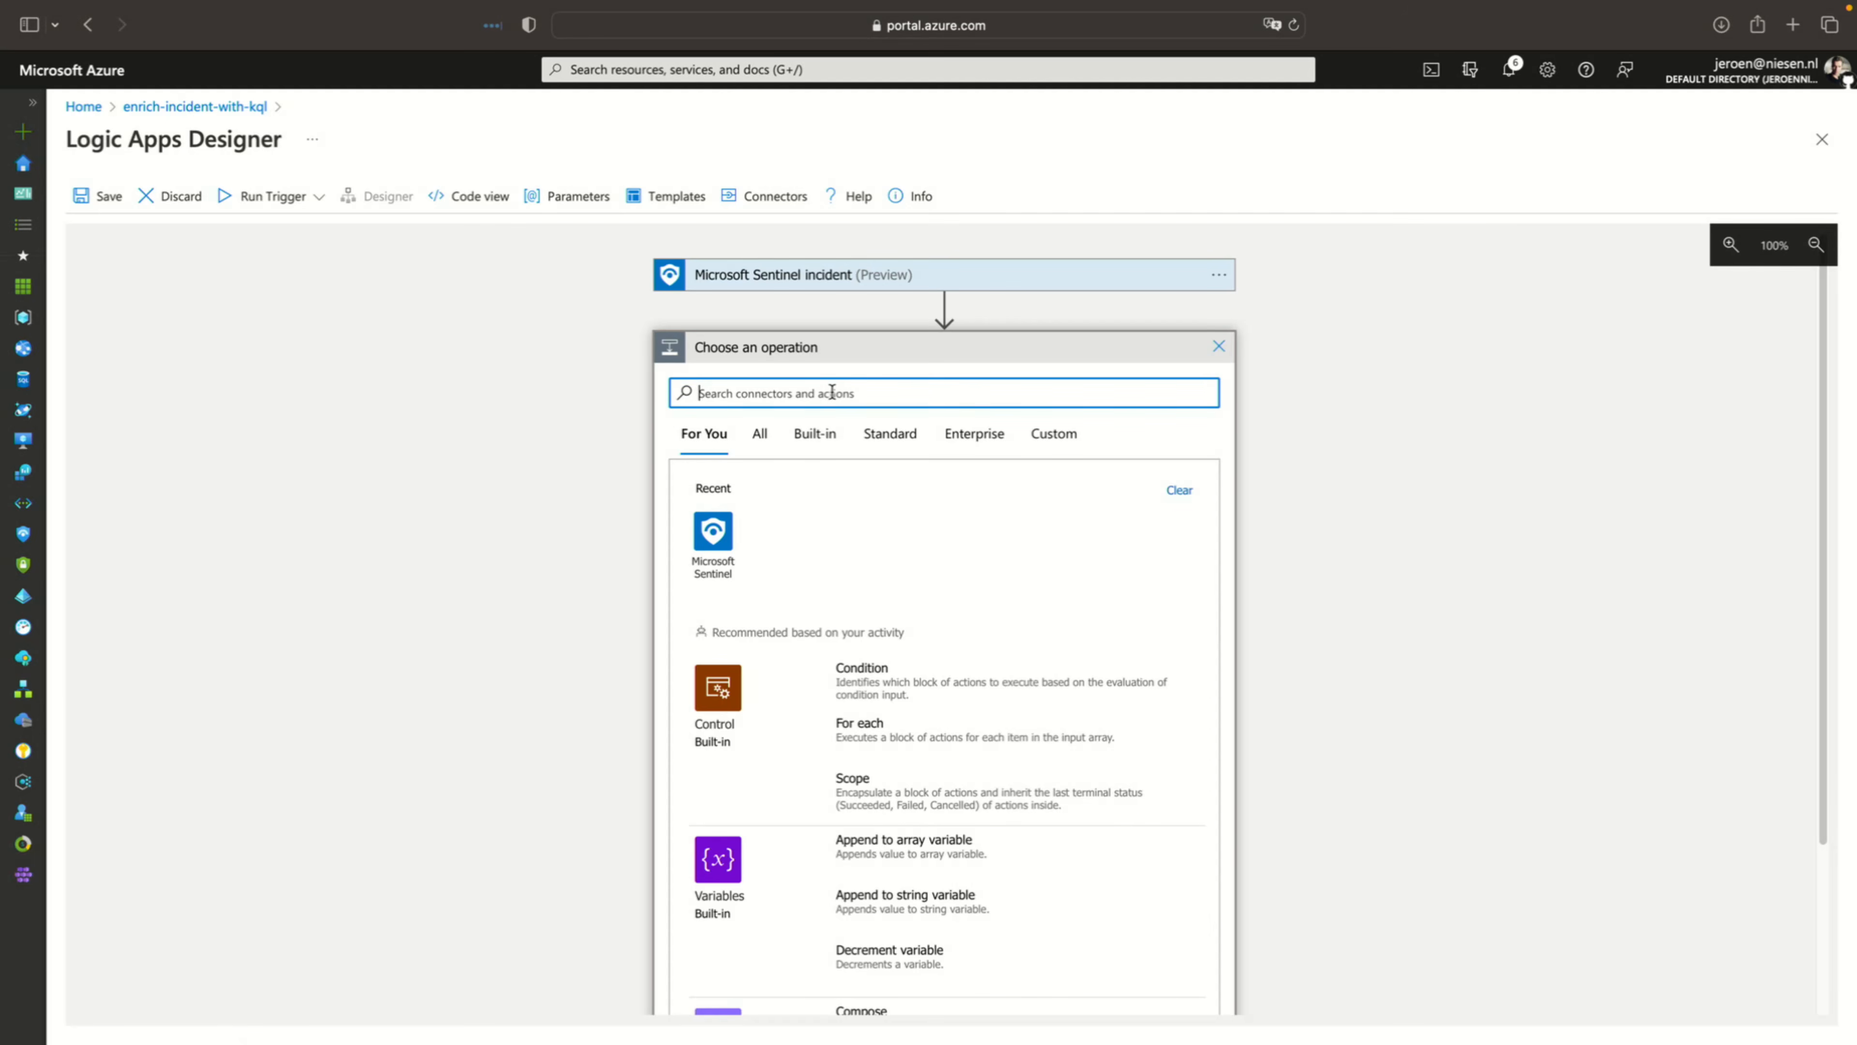
{"action": "left_click", "coordinate": [728, 528]}
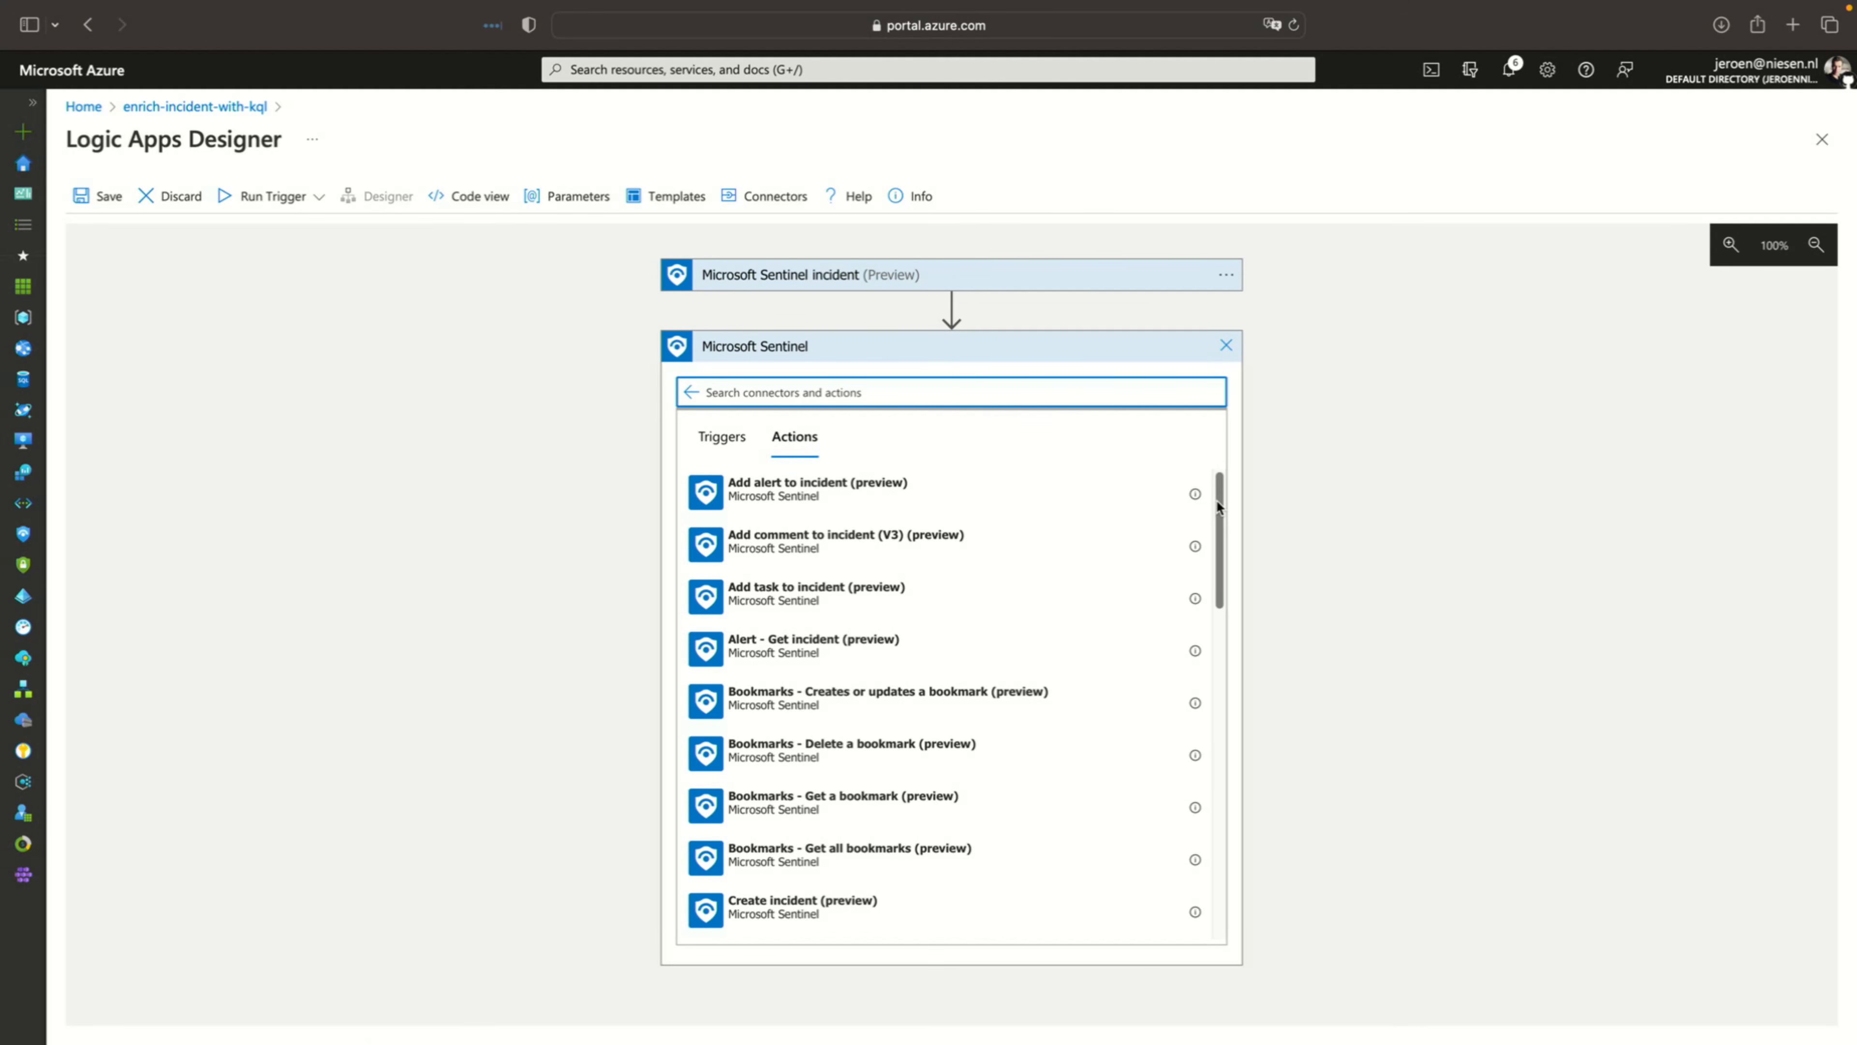
{"action": "left_click_drag", "start_coordinate": [1216, 500], "coordinate": [1144, 471]}
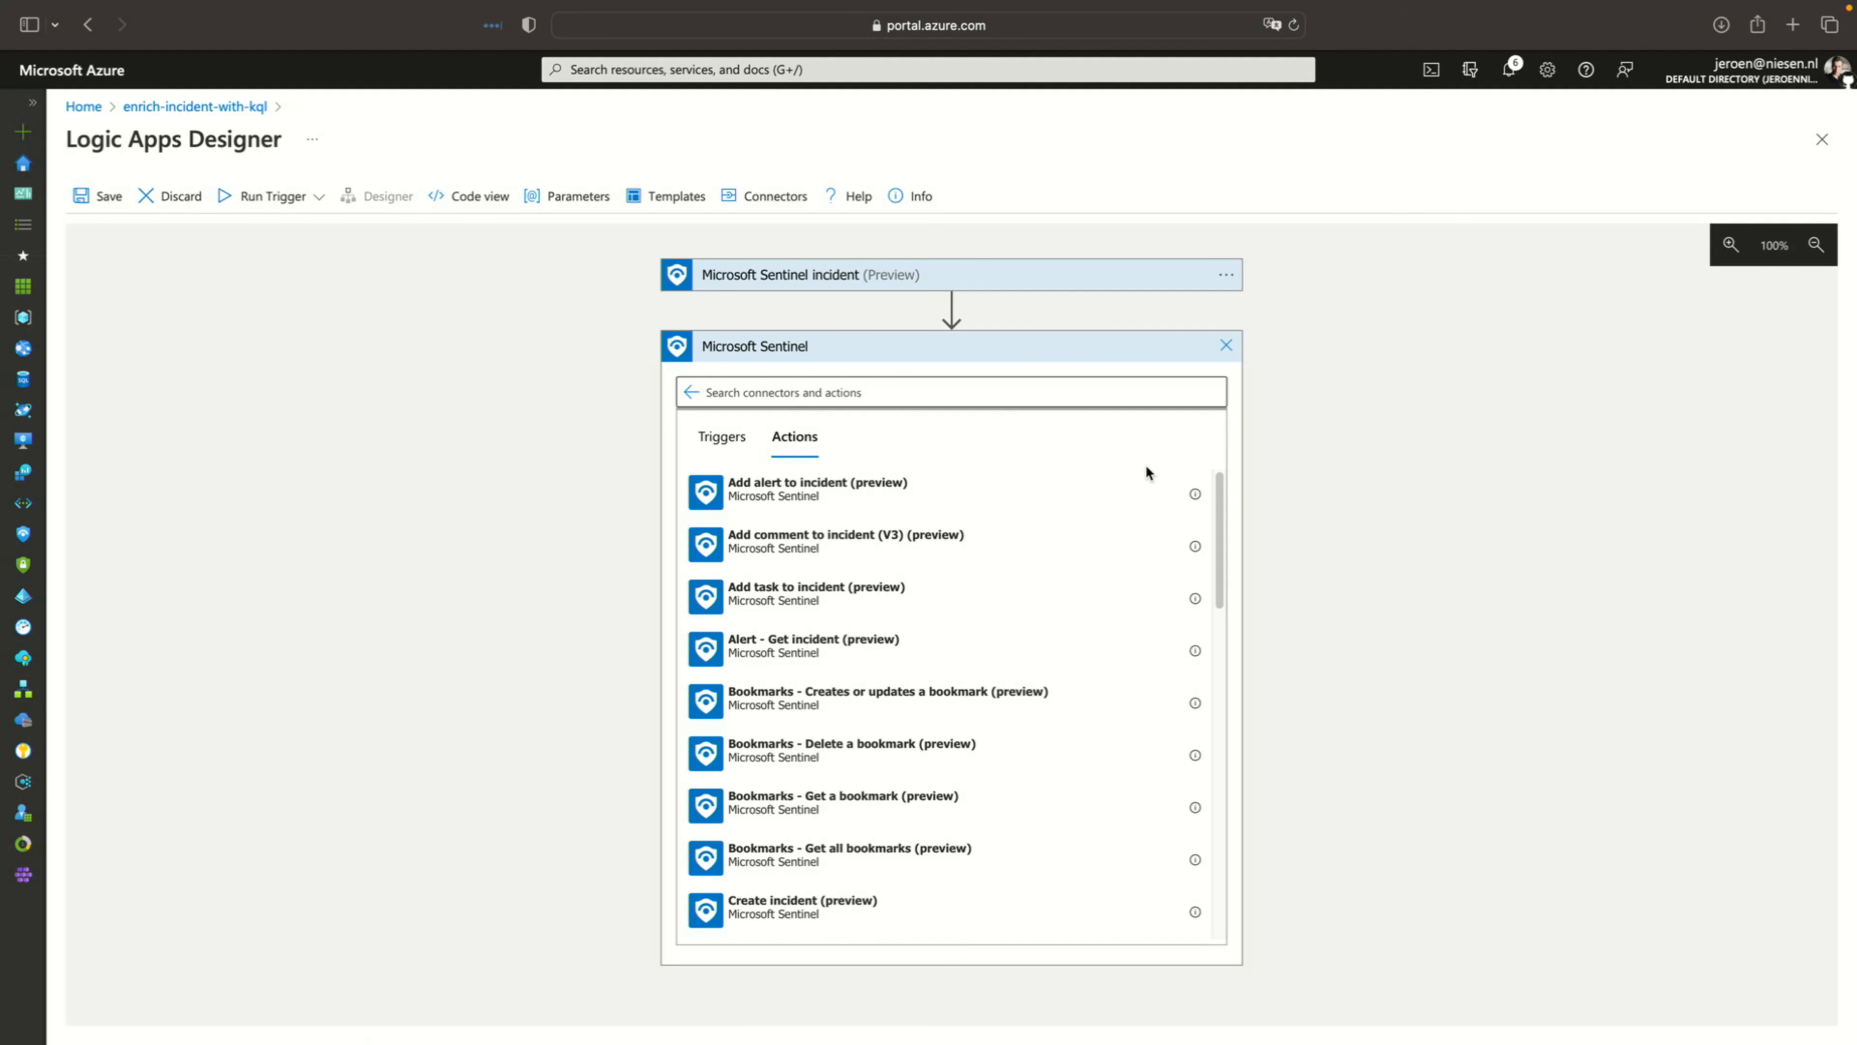
{"action": "left_click", "coordinate": [862, 389]}
{"action": "type", "text": "En"}
{"action": "key", "text": "BackSpace"}
{"action": "key", "text": "BackSpace"}
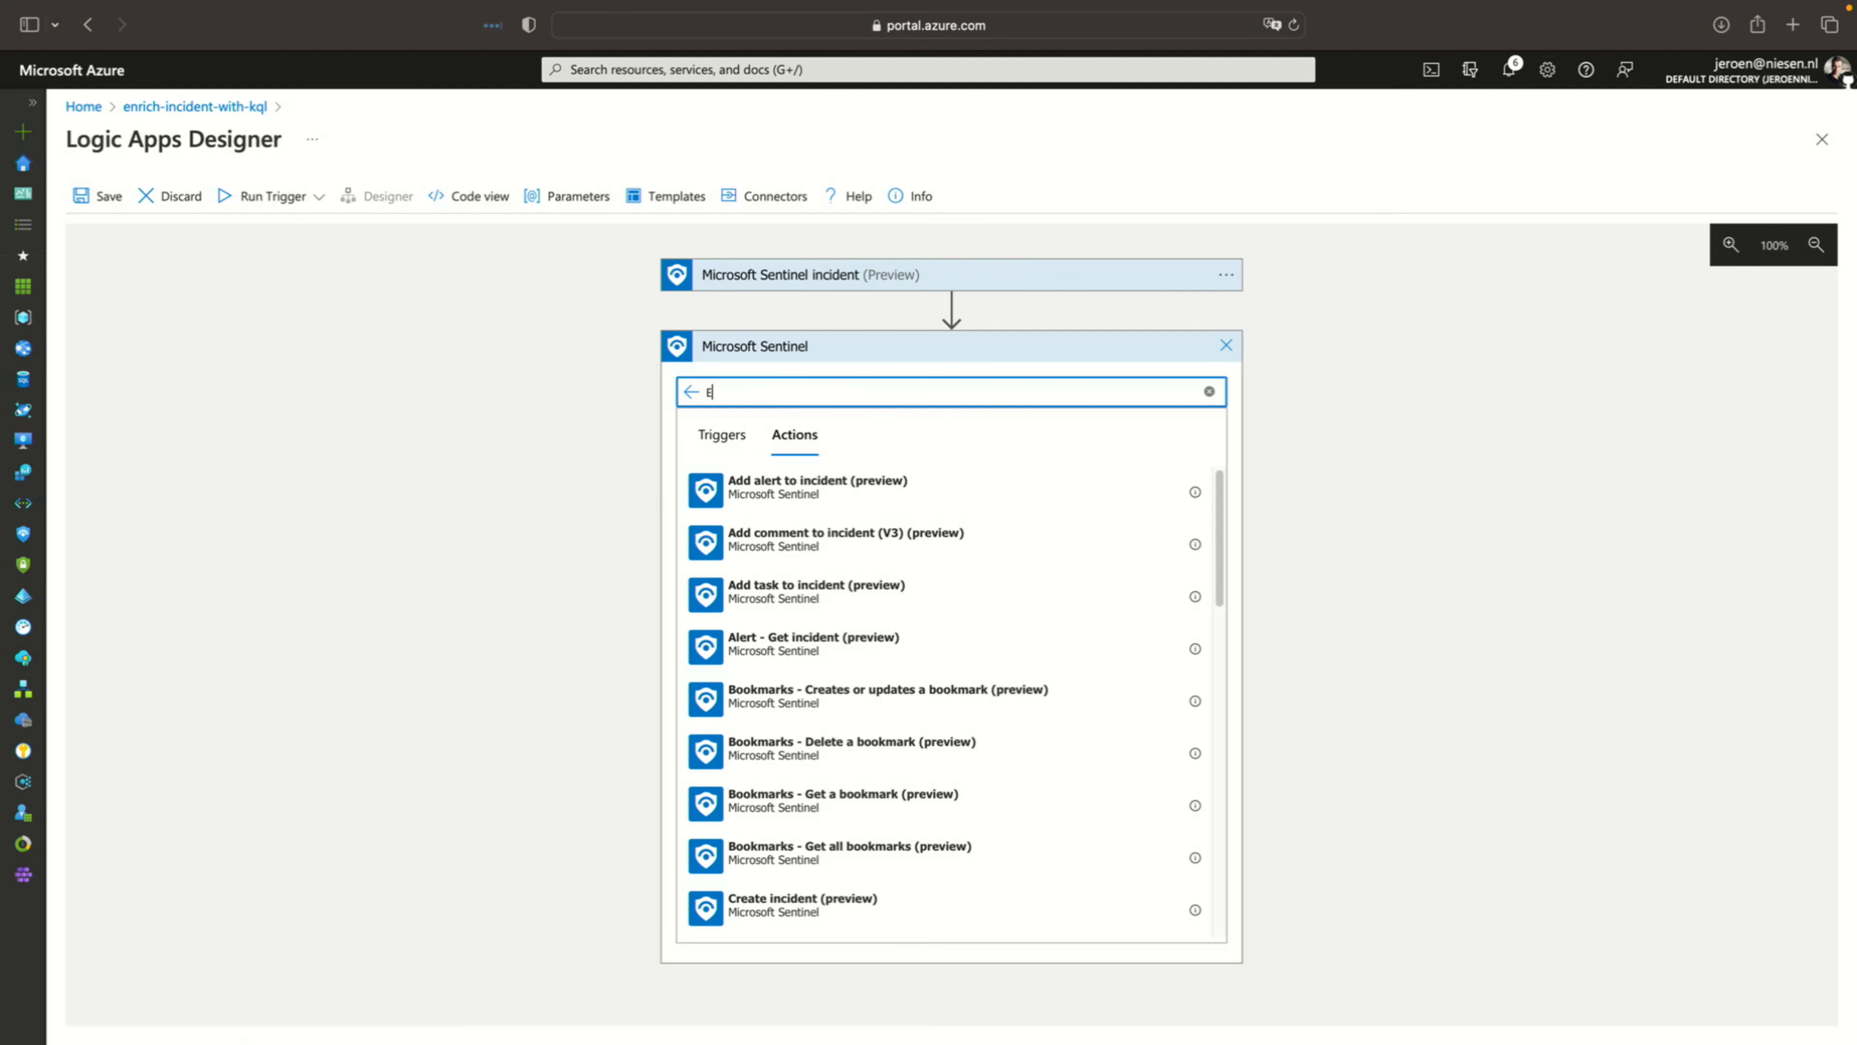
{"action": "type", "text": "Ip"}
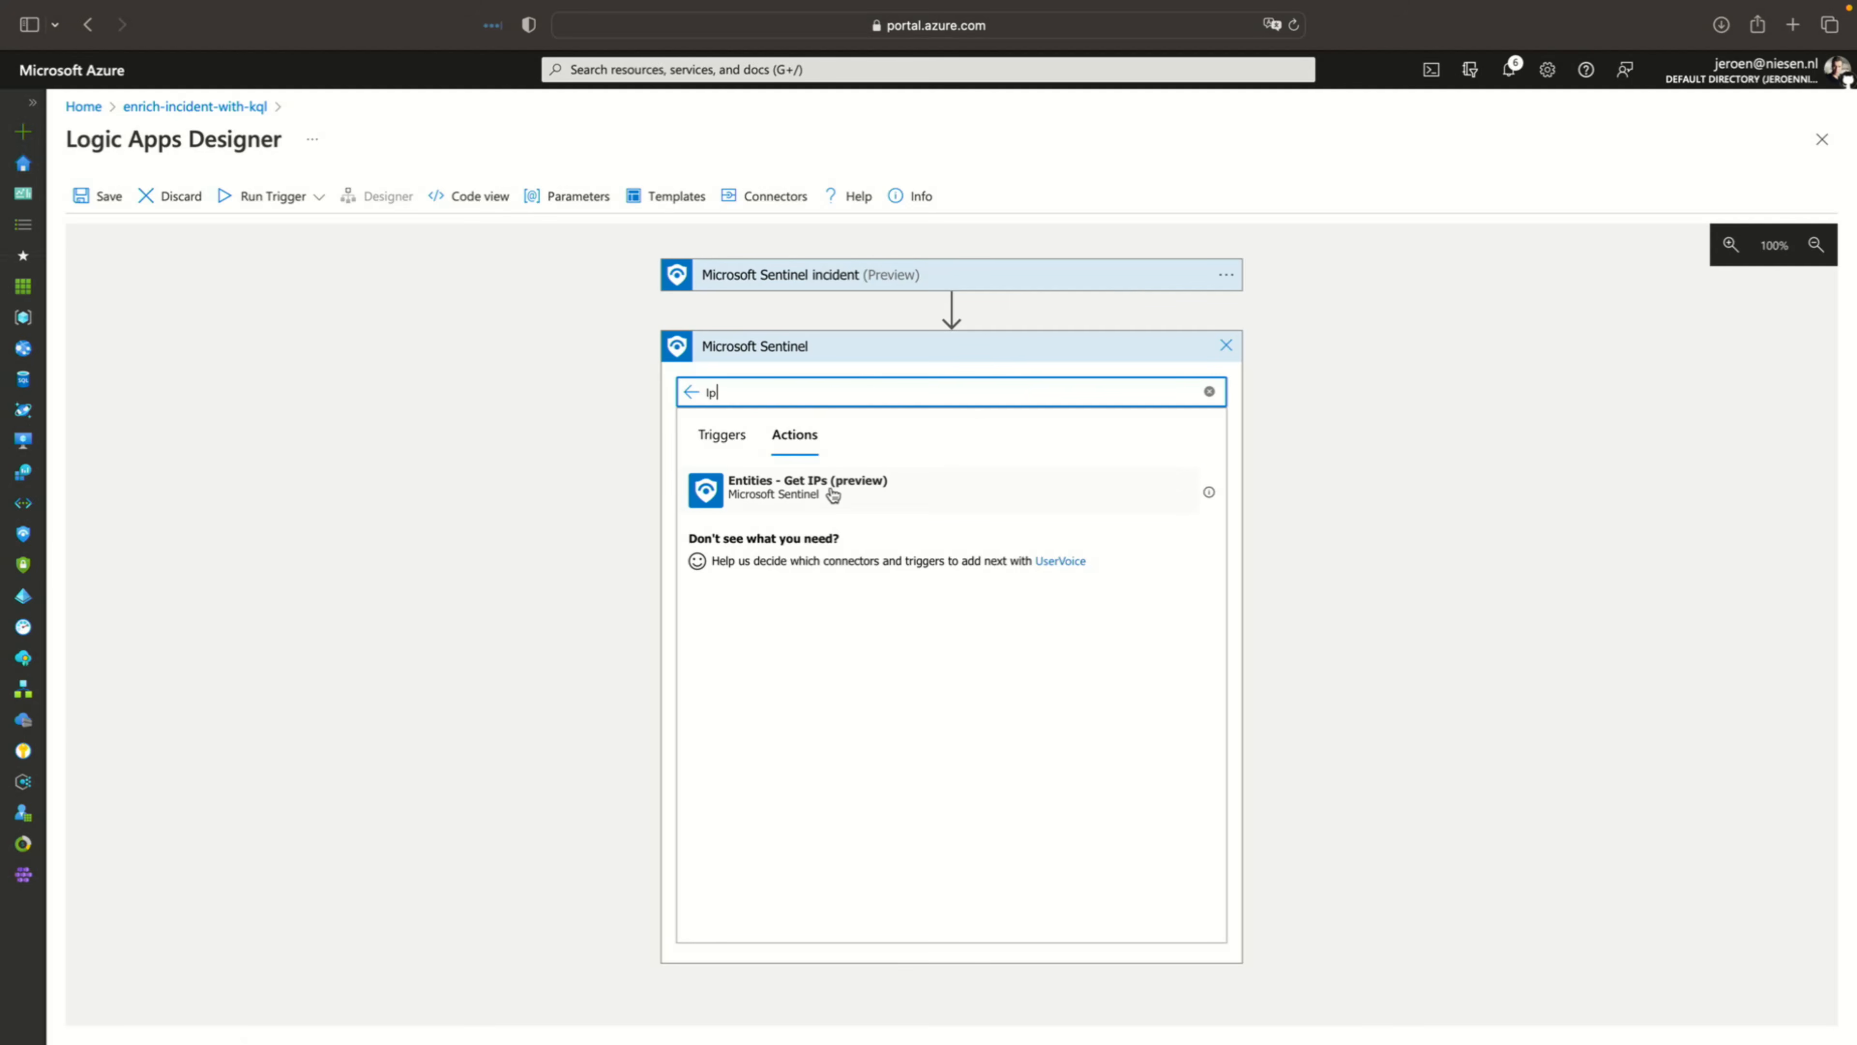
{"action": "left_click", "coordinate": [816, 494]}
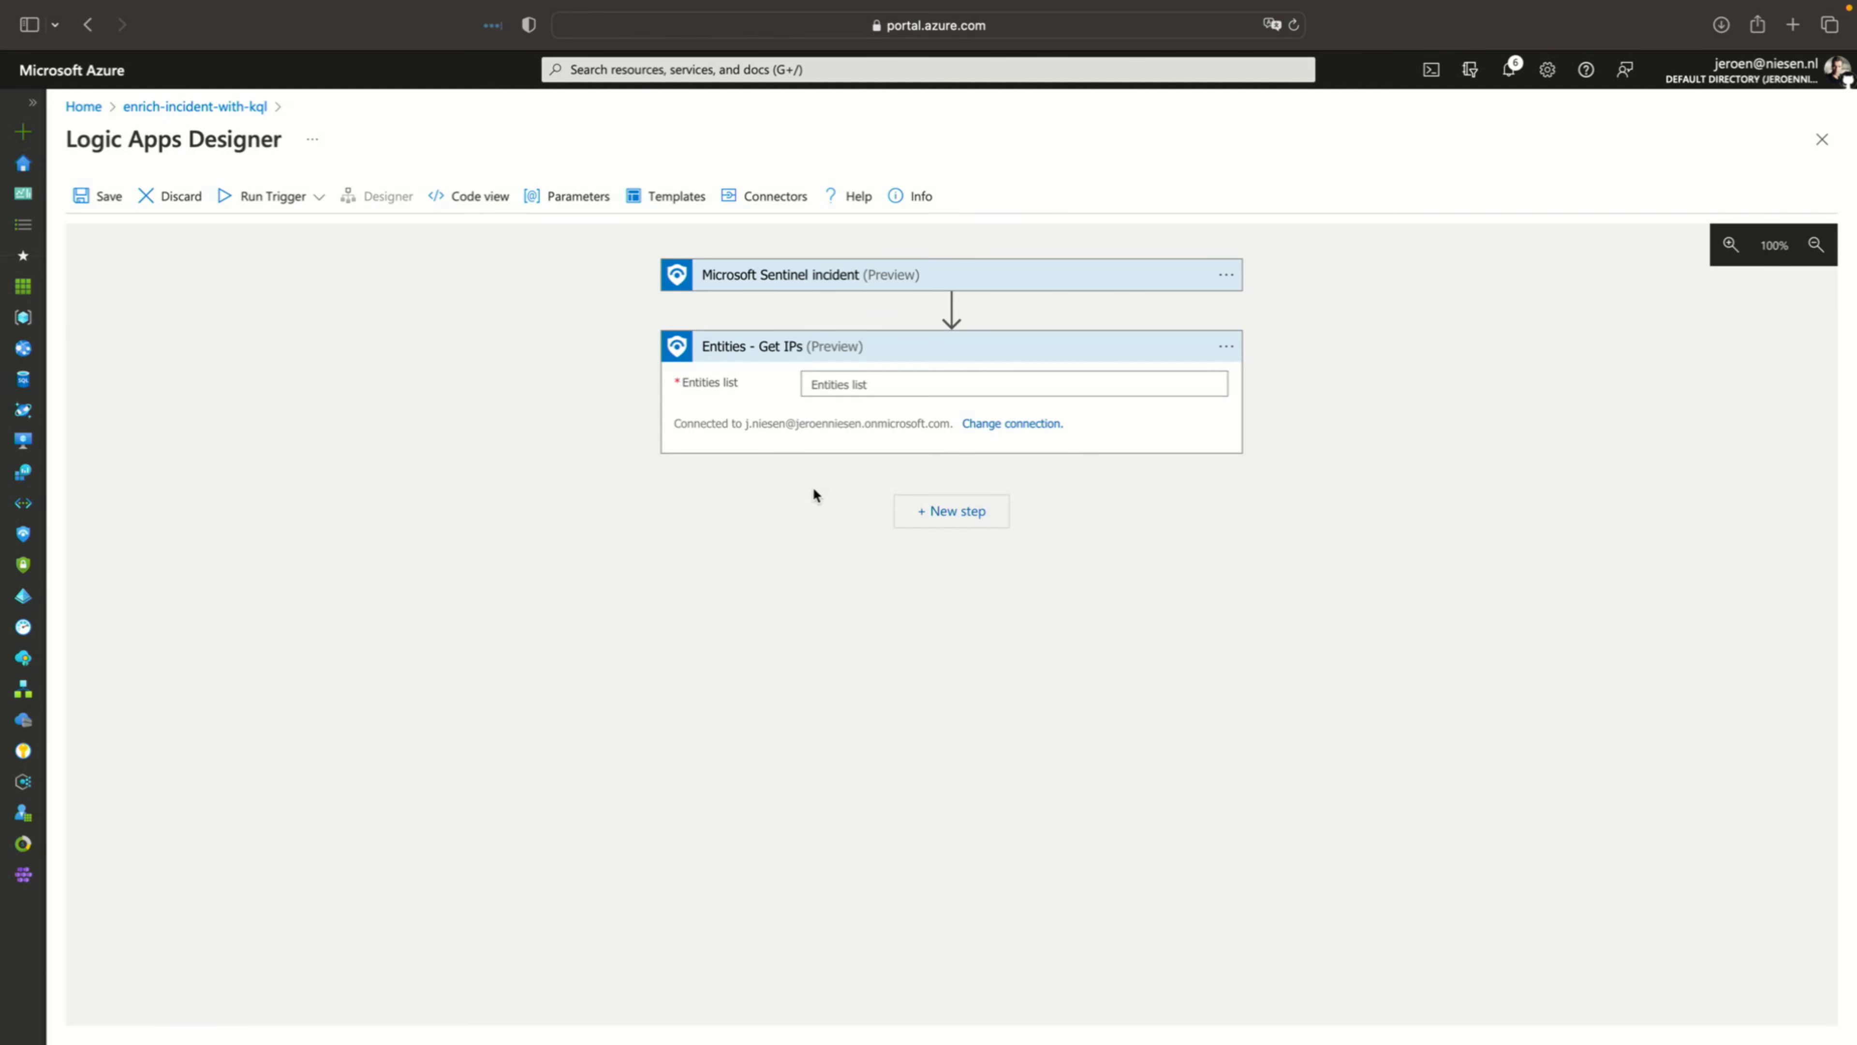
Set the Entities list of the Get IPs action to the incident's Entities dynamic content
{"action": "left_click", "coordinate": [849, 387]}
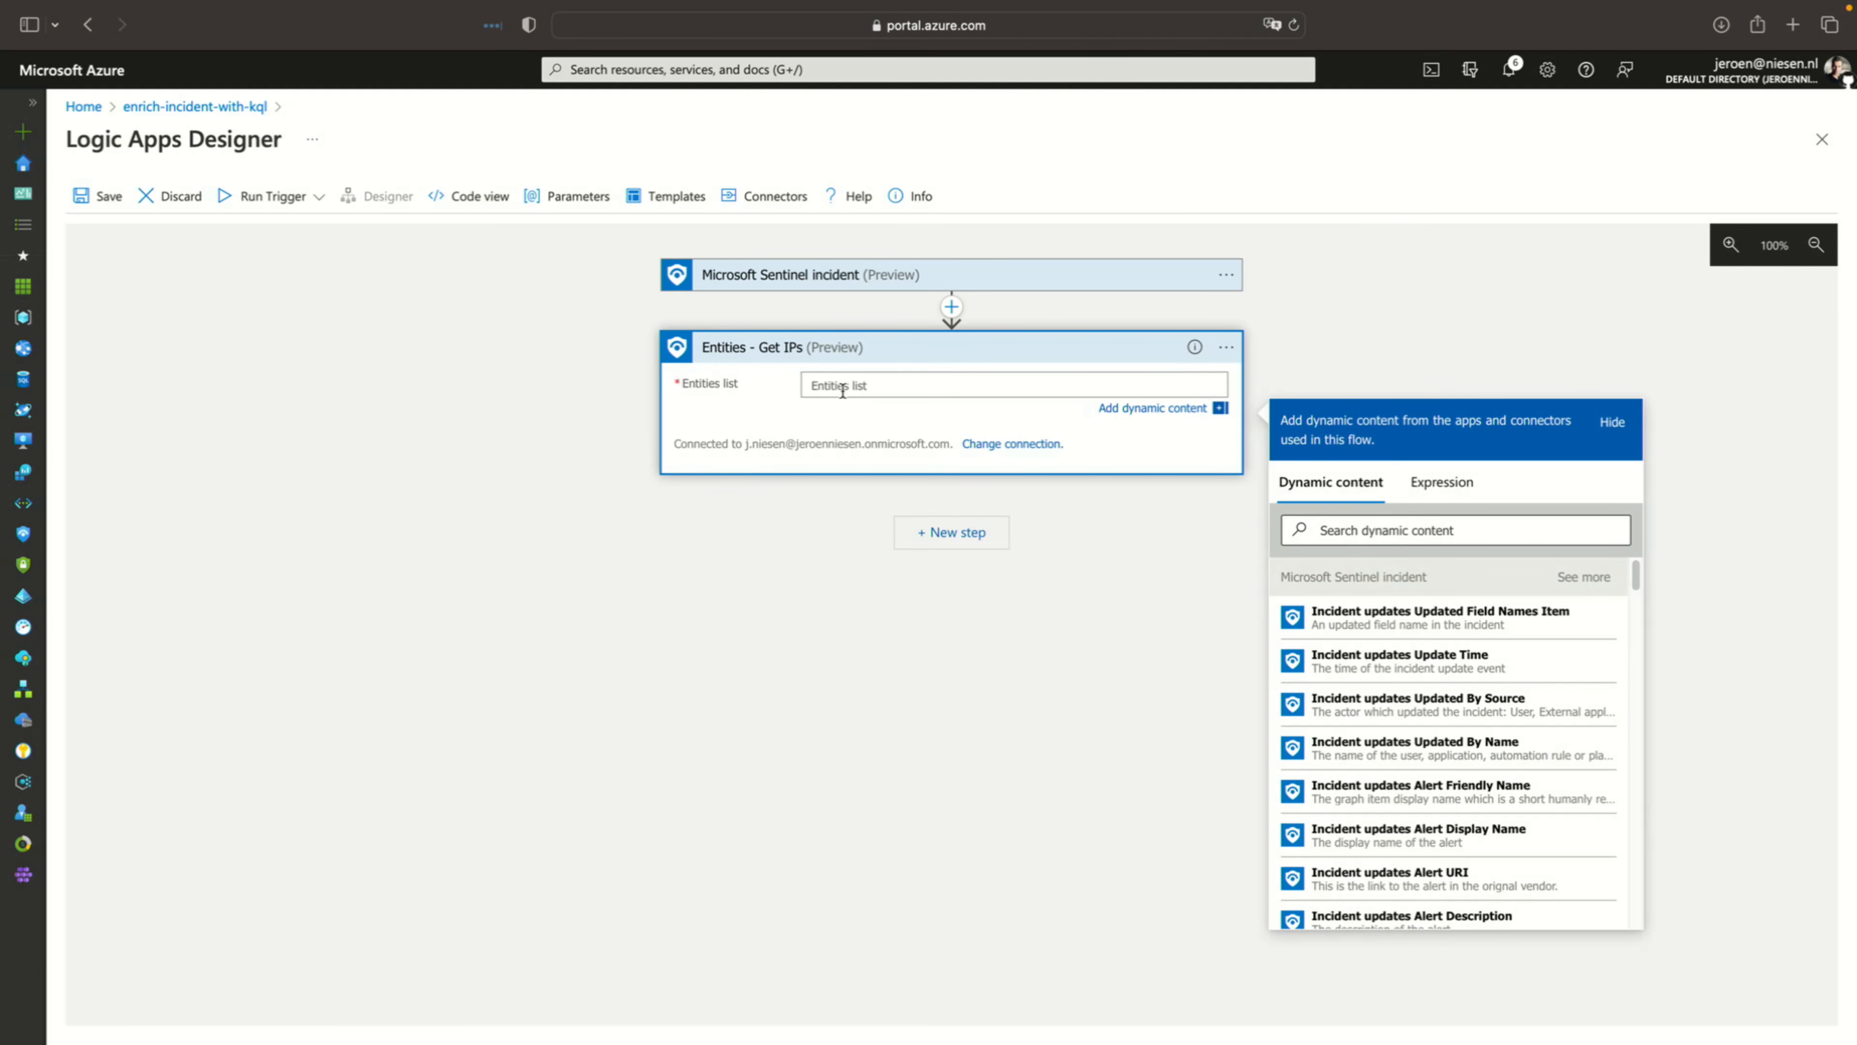
{"action": "left_click", "coordinate": [1397, 529]}
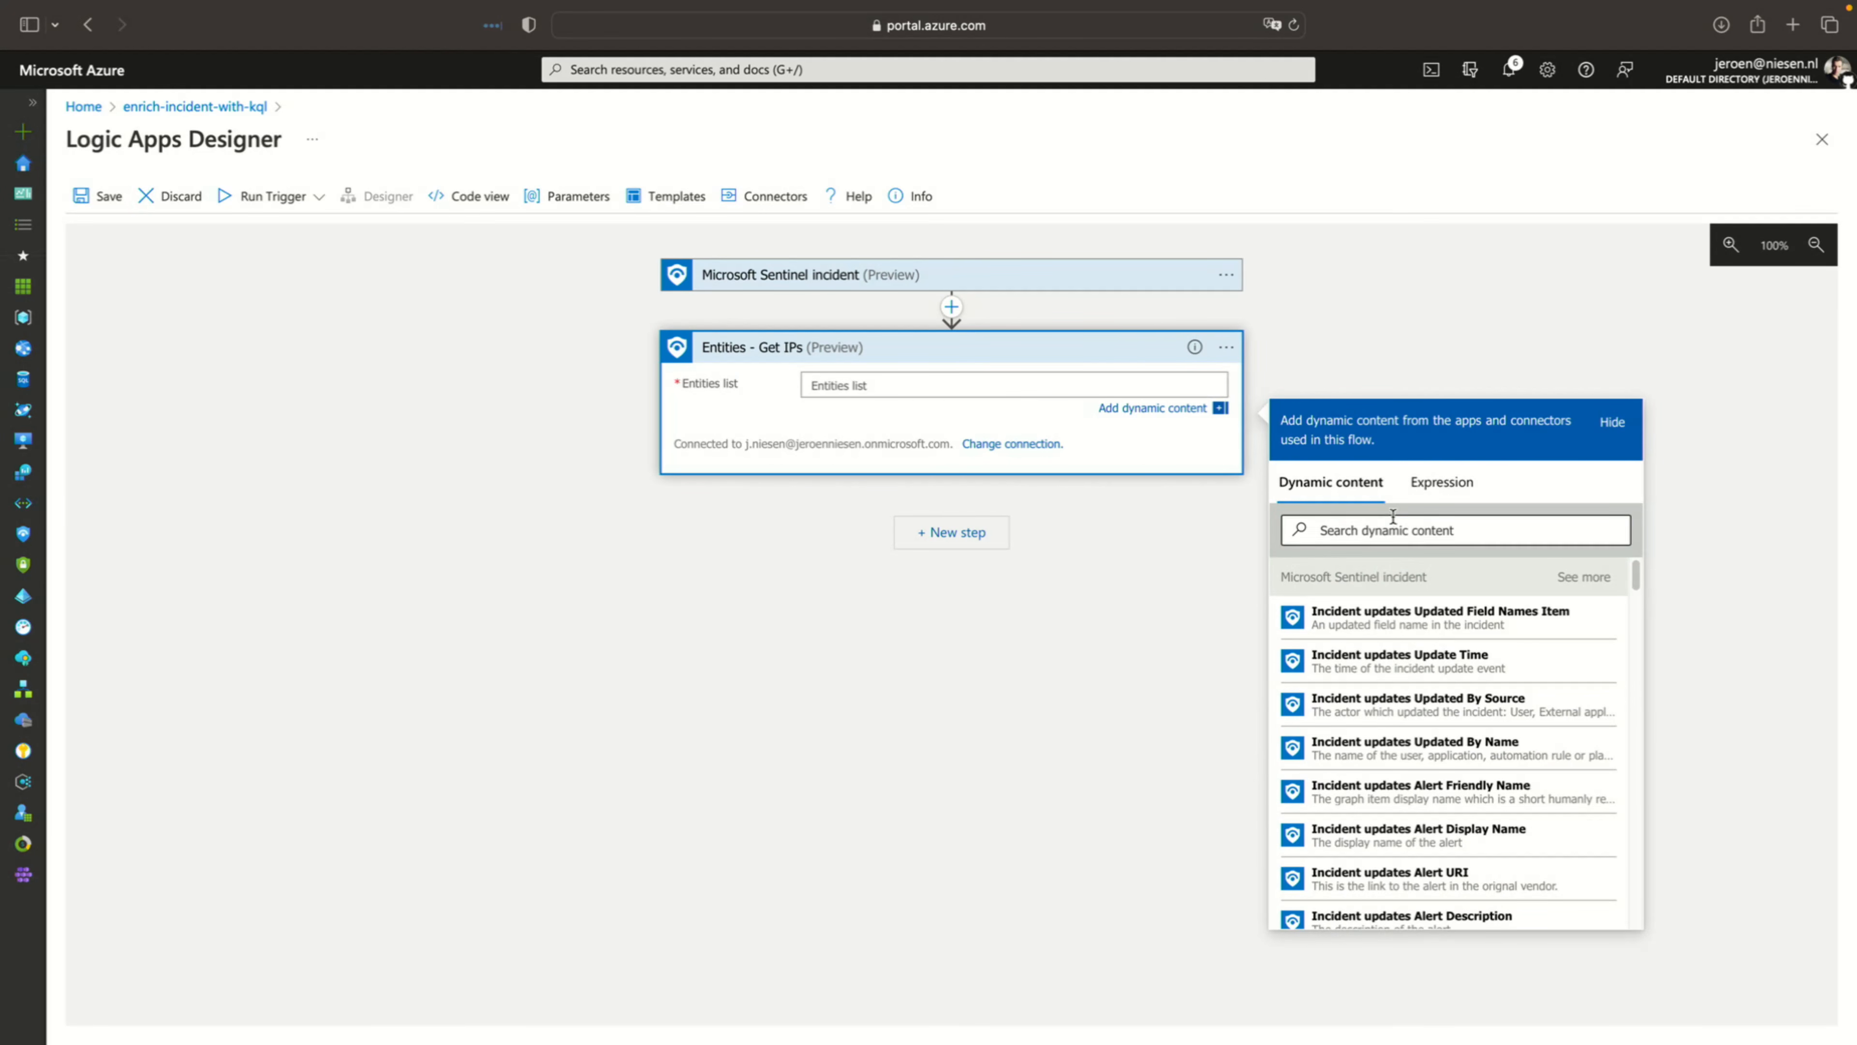
{"action": "type", "text": "Enti"}
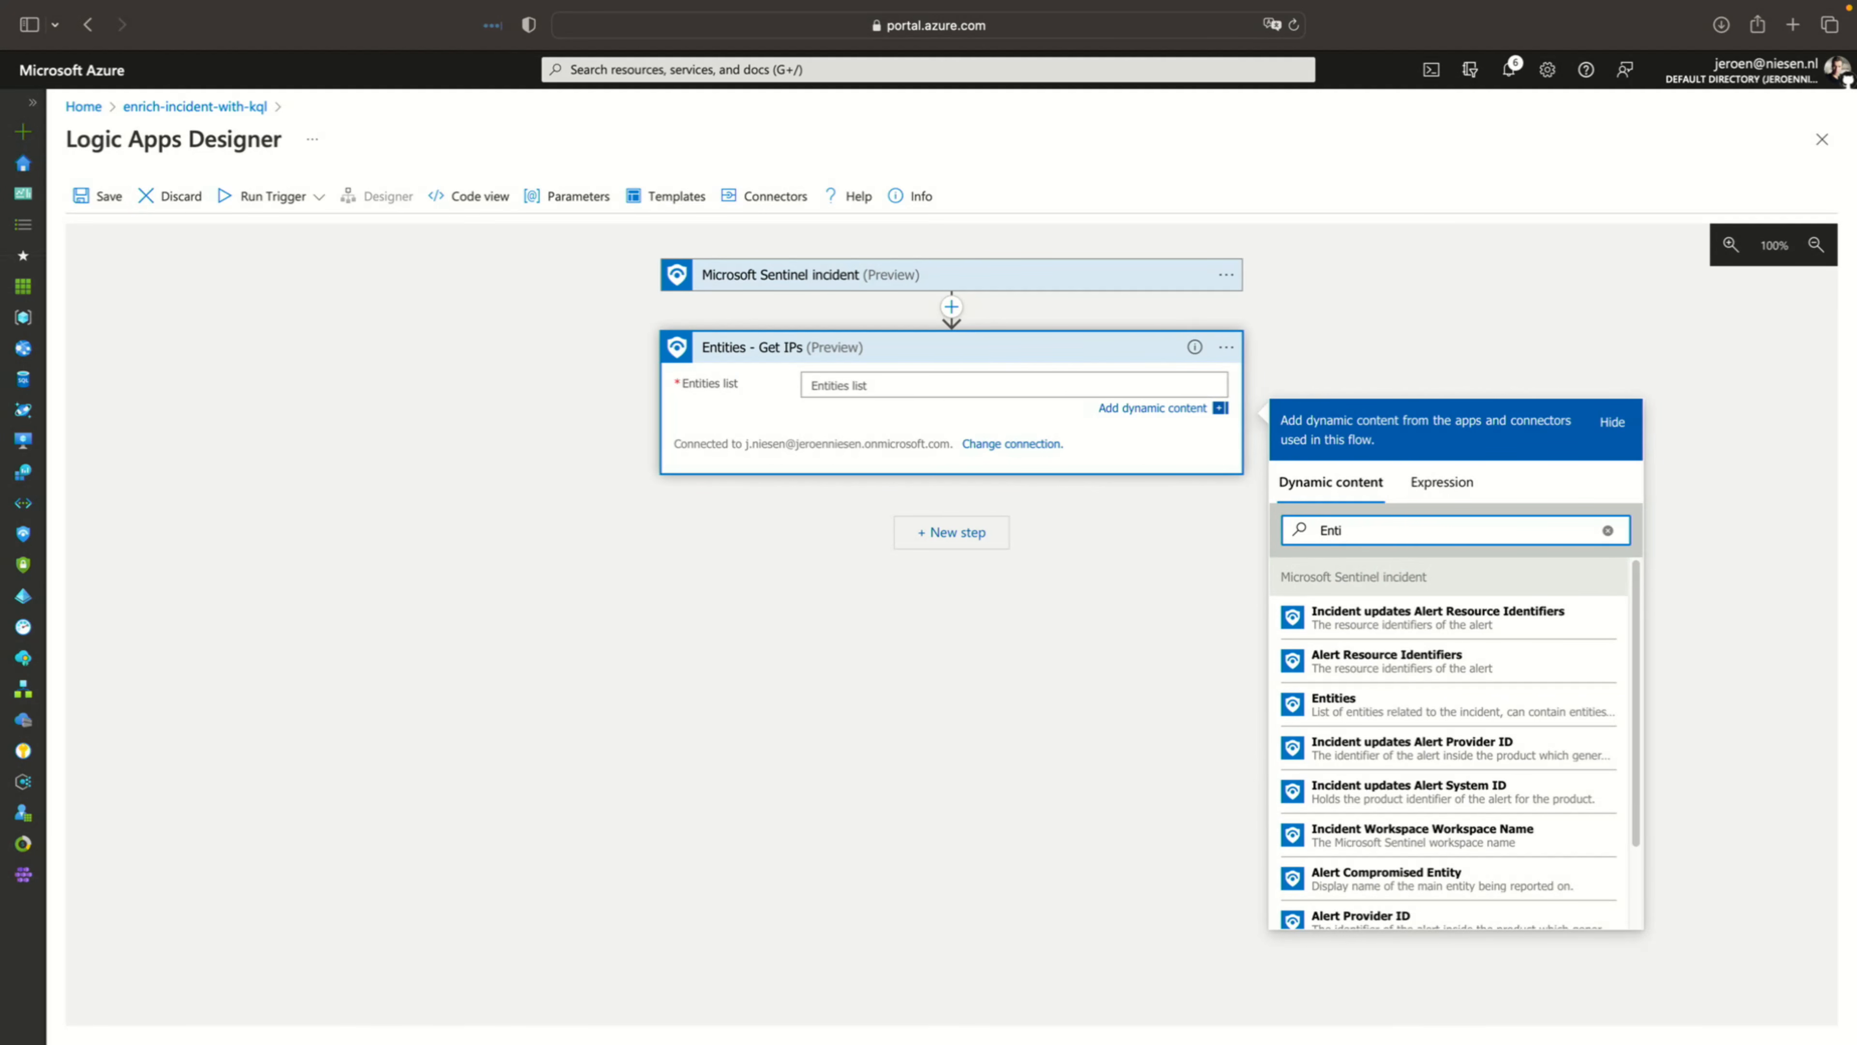
{"action": "left_click", "coordinate": [1339, 703]}
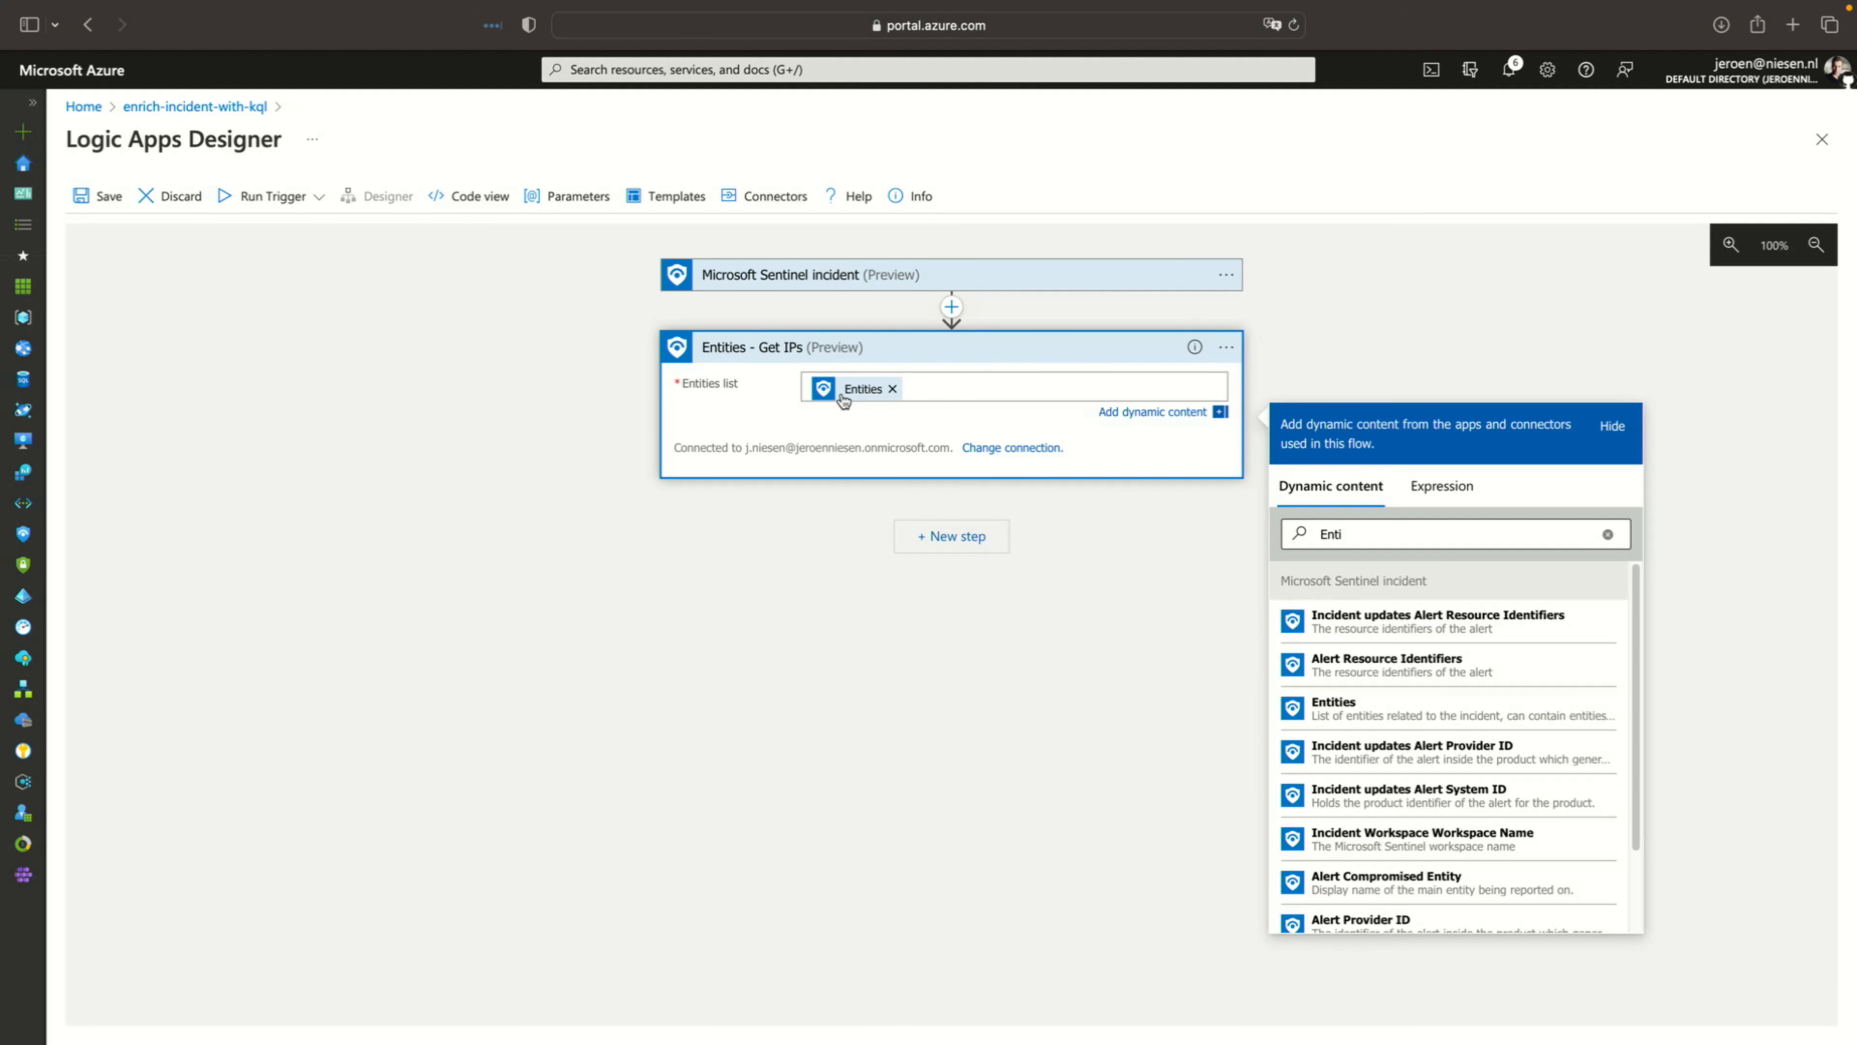
{"action": "mouse_move", "coordinate": [850, 402]}
Add the Azure Monitor Logs action Run query and list results after the Get IPs action
{"action": "left_click", "coordinate": [948, 534]}
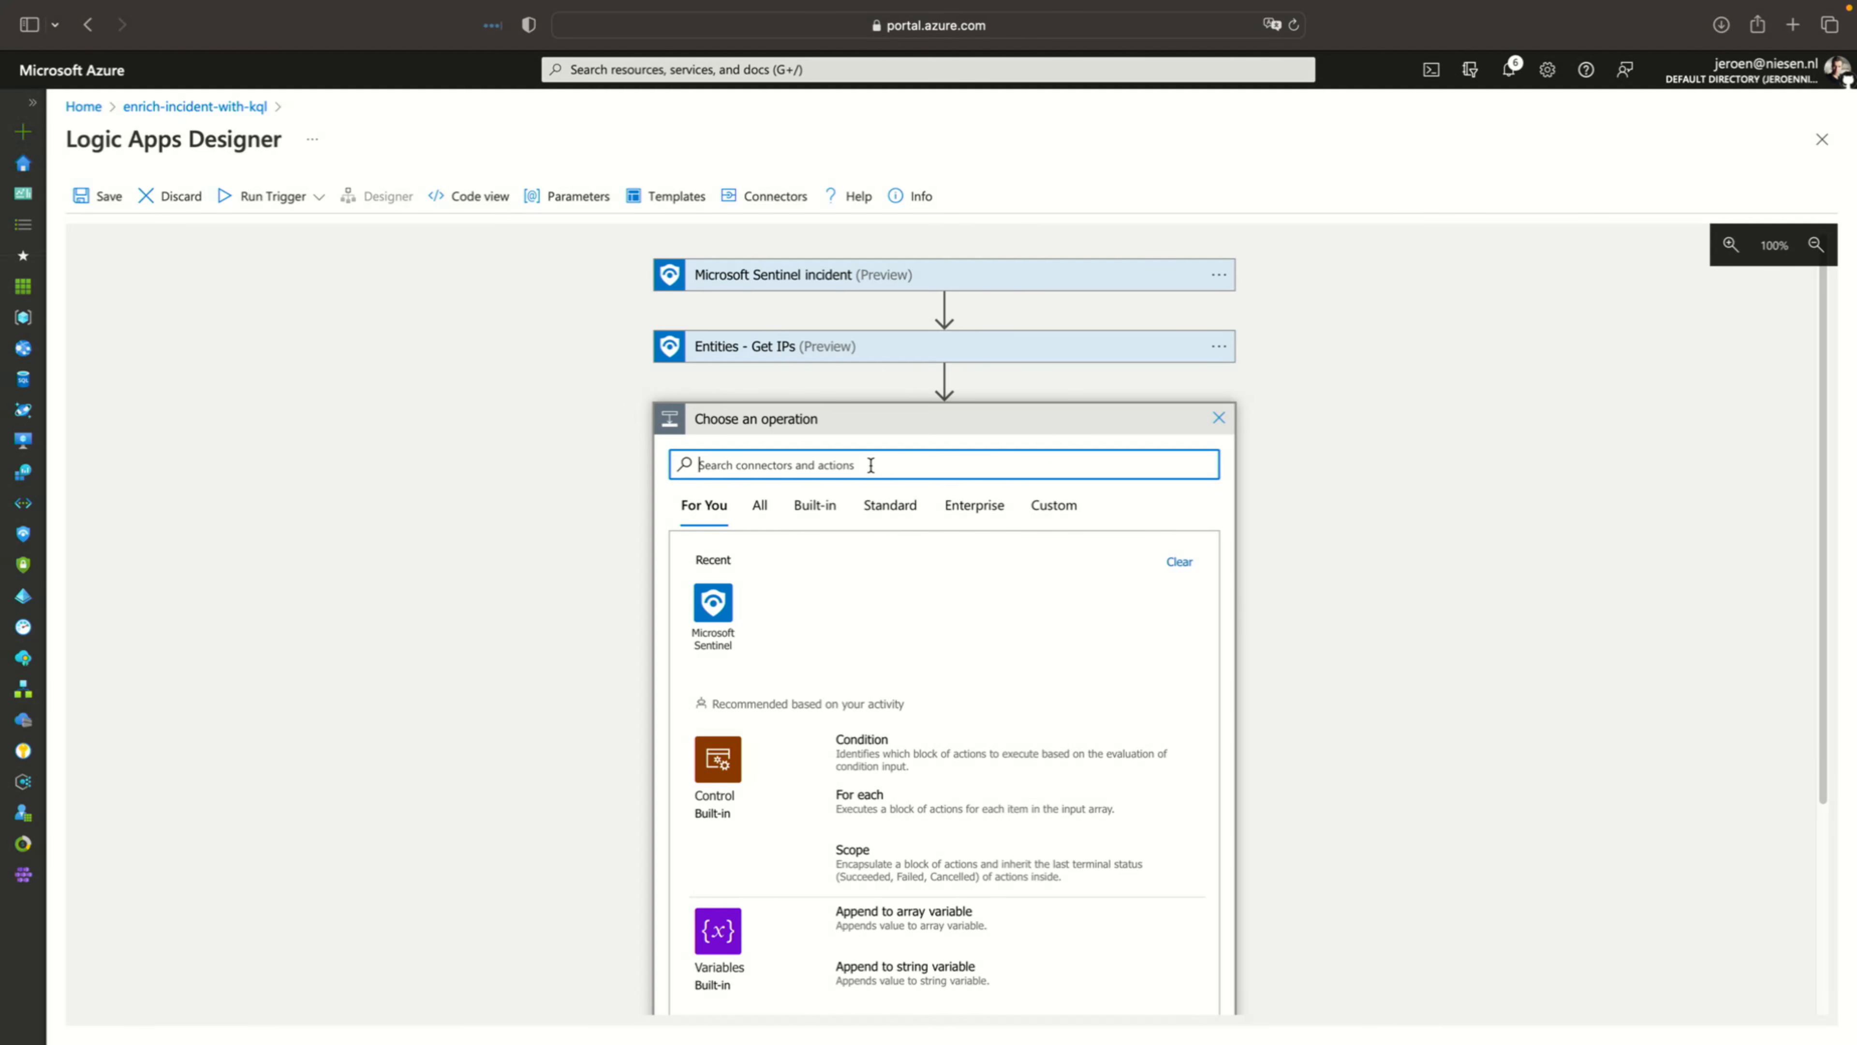
{"action": "type", "text": "Monitor"}
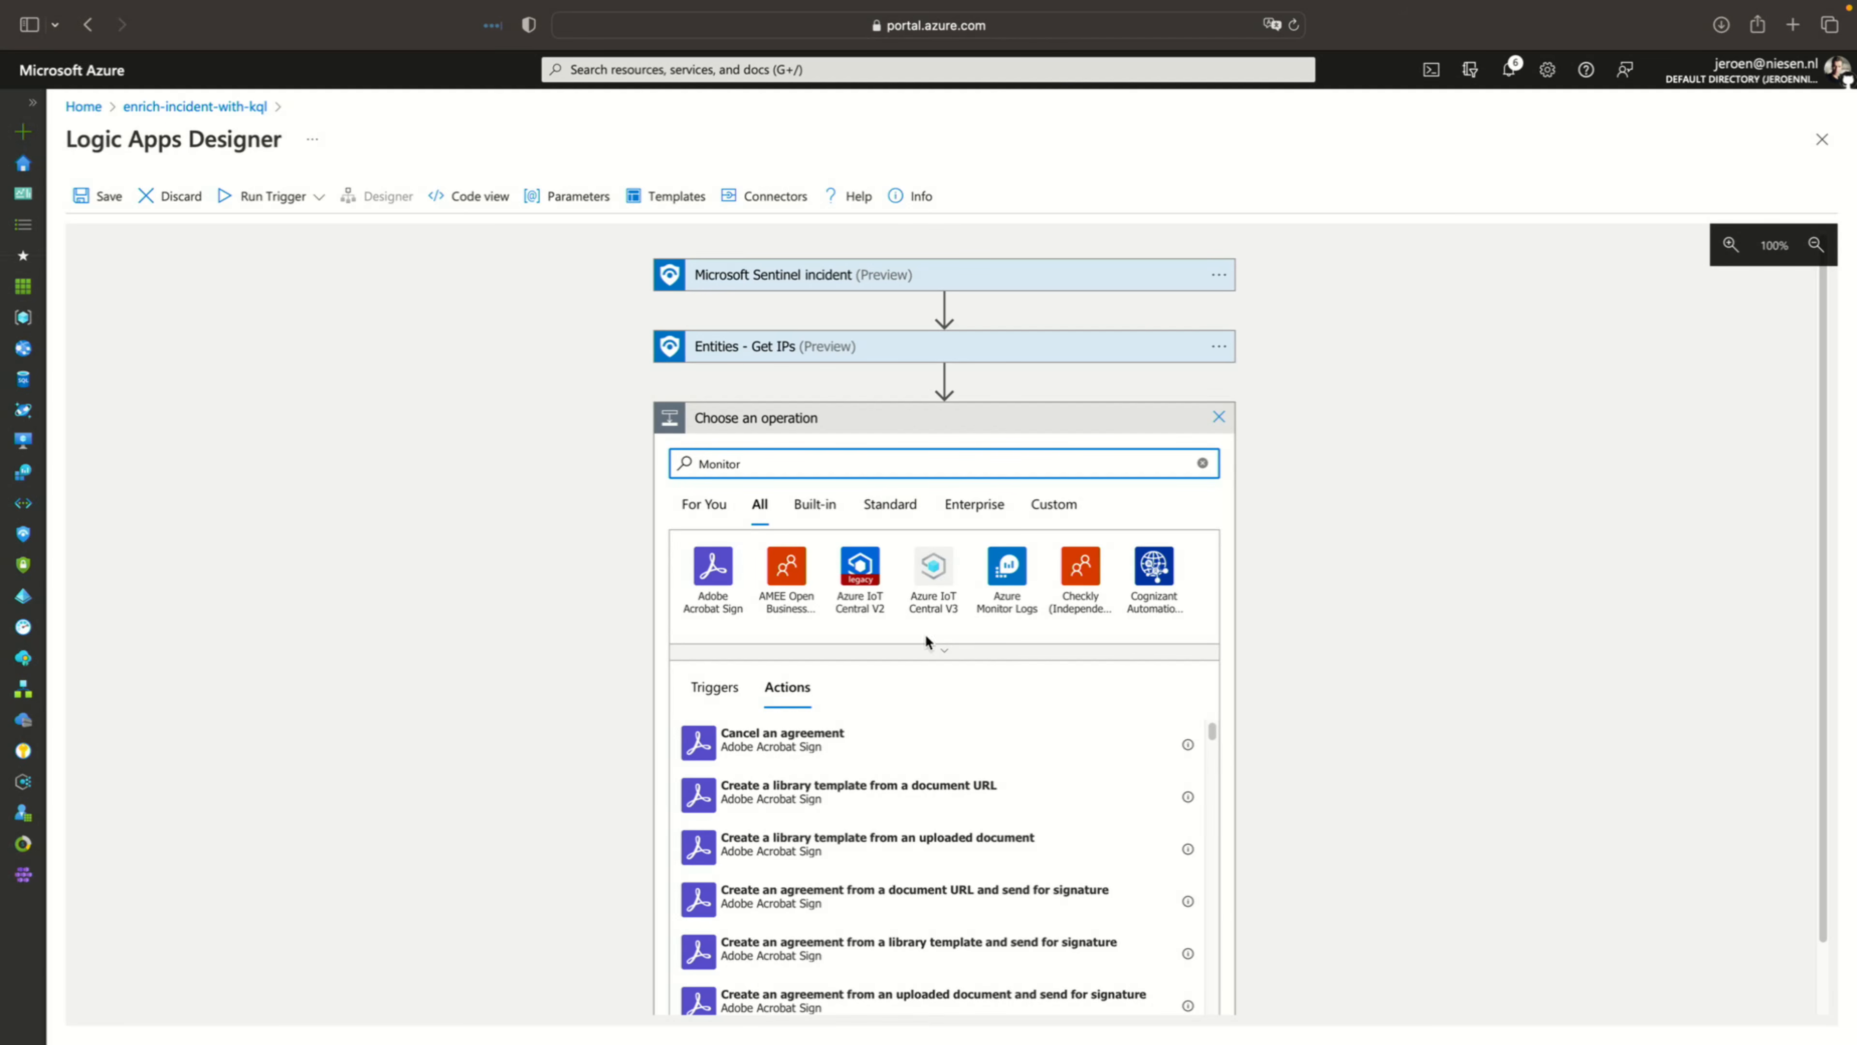
{"action": "left_click", "coordinate": [1009, 576]}
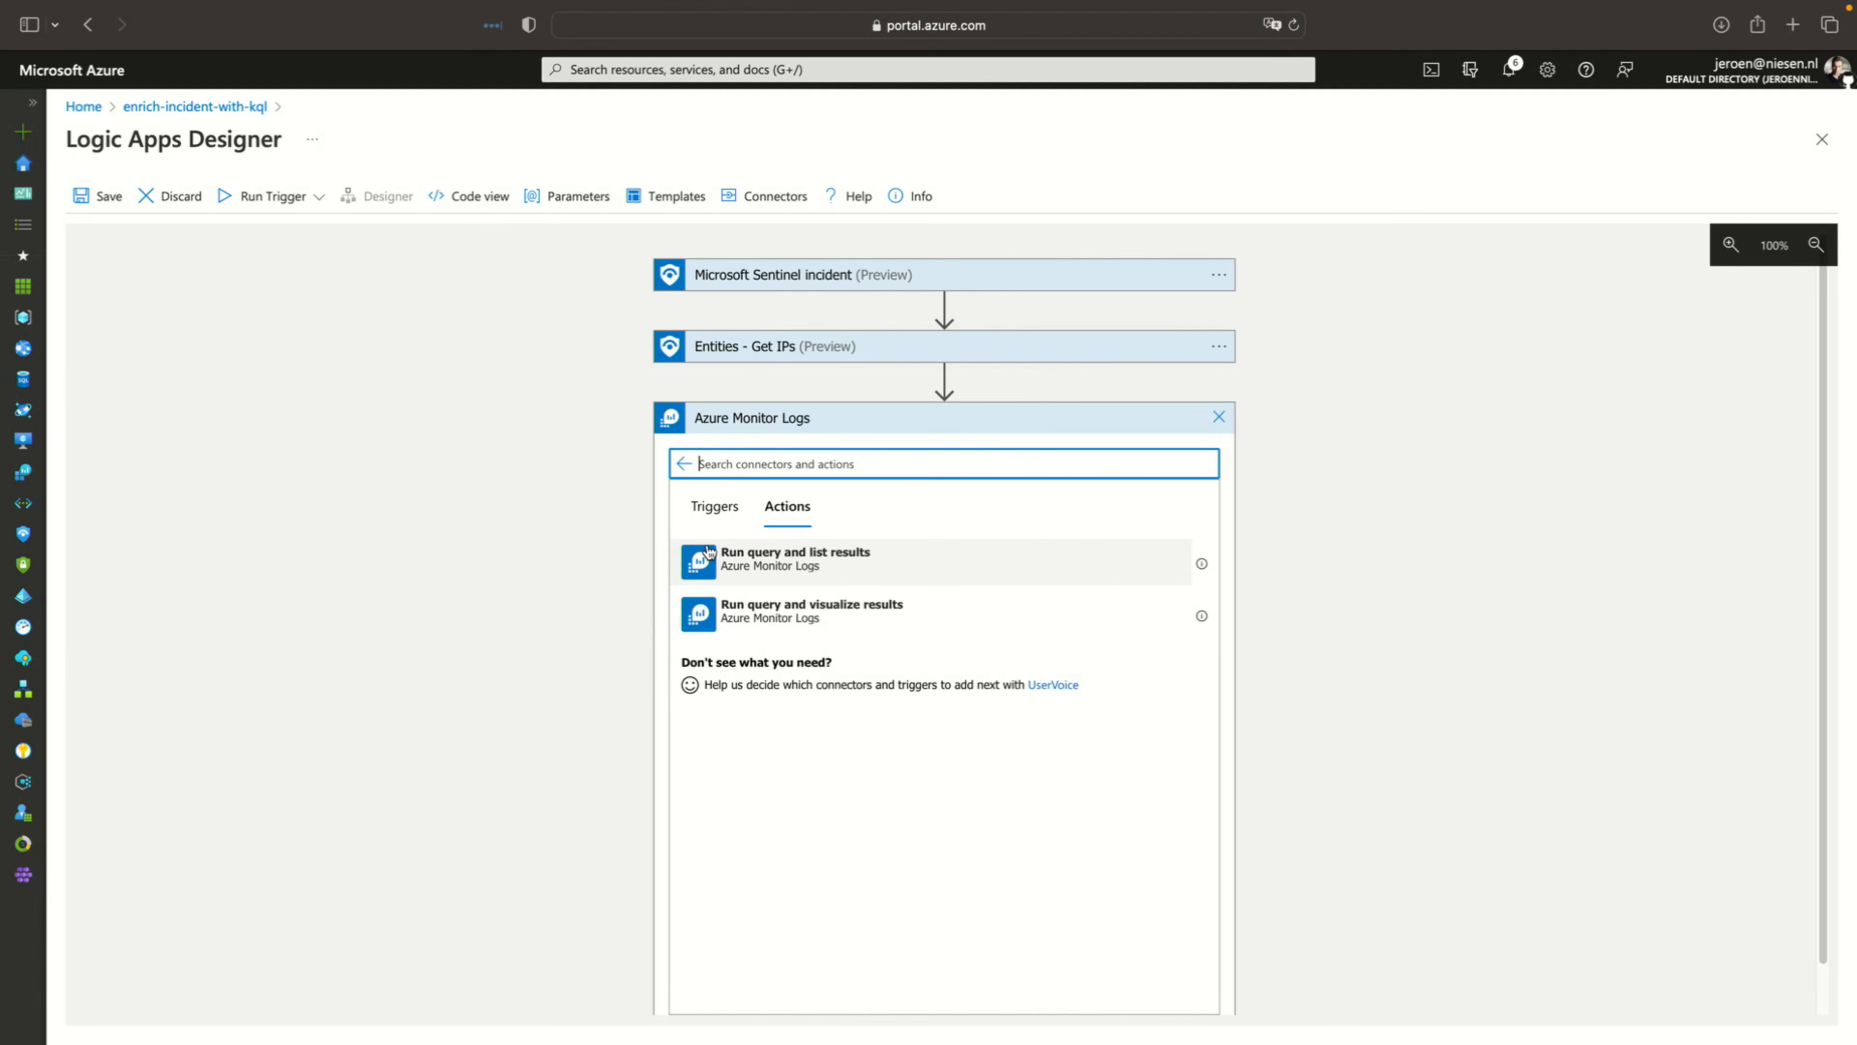
{"action": "left_click", "coordinate": [822, 565]}
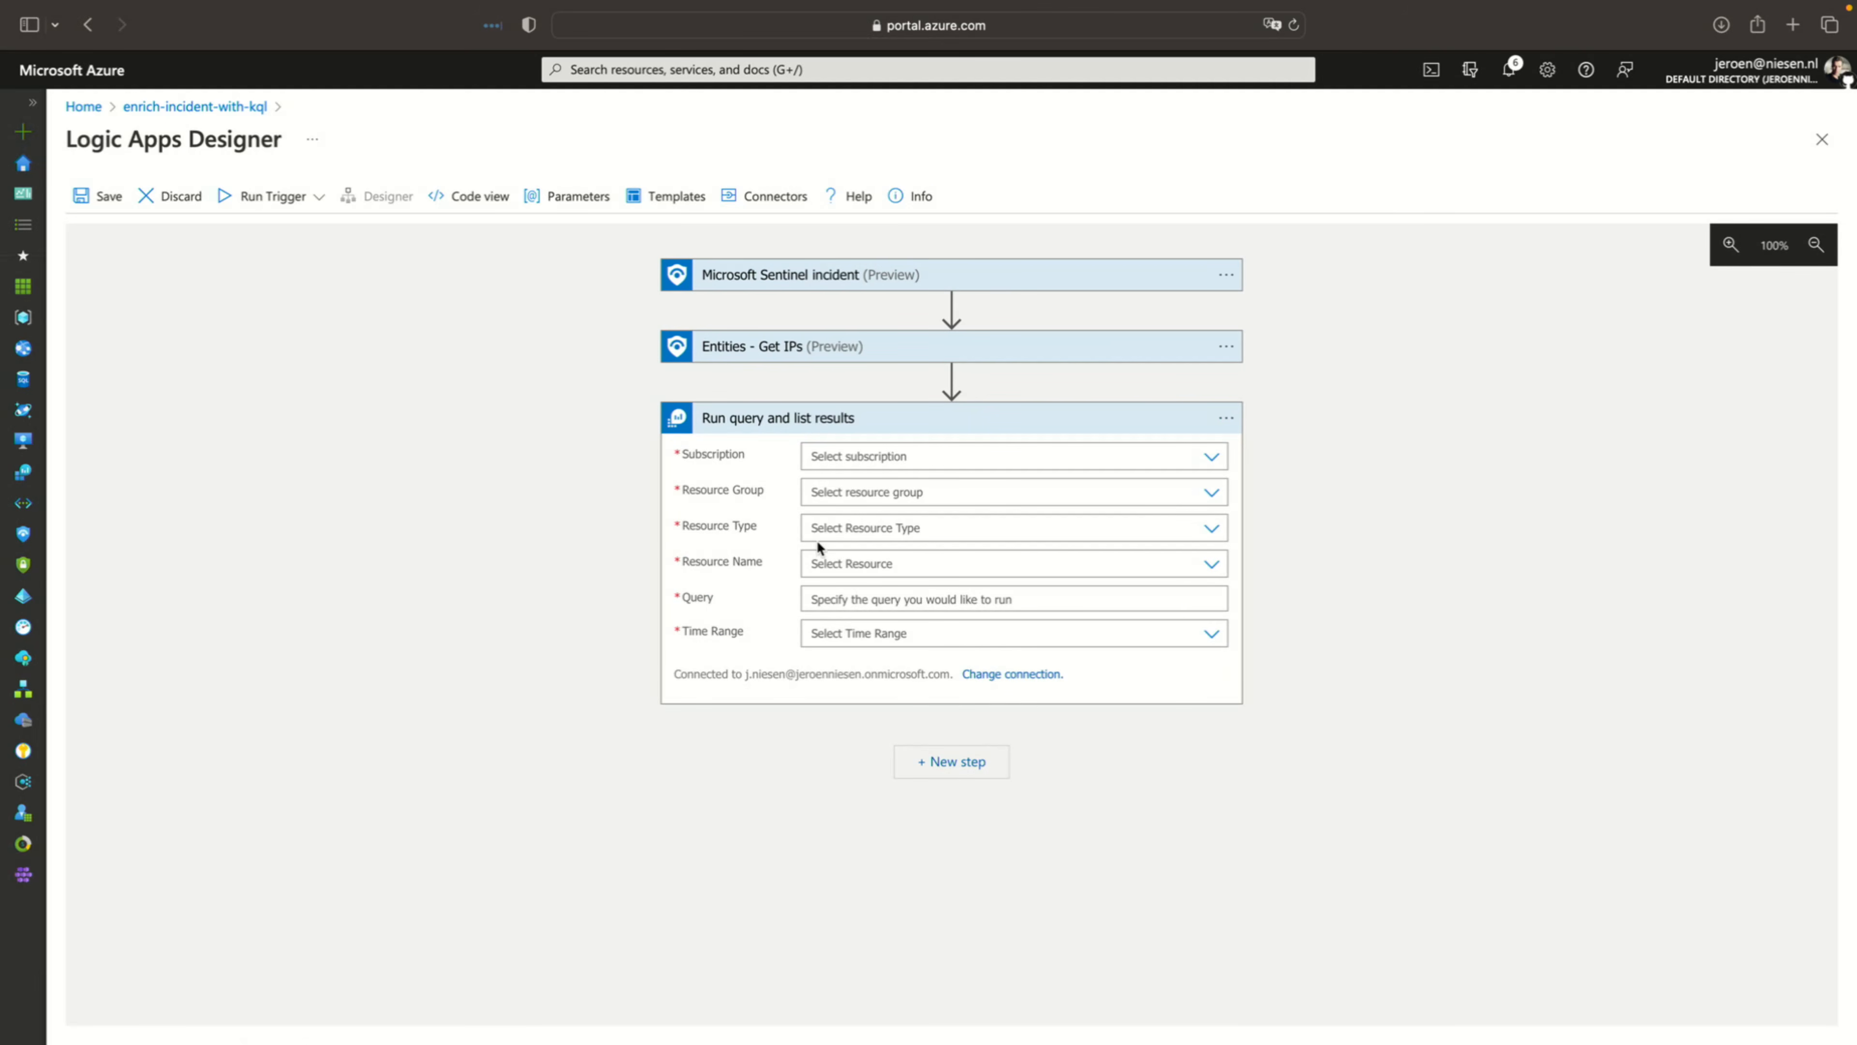
Target the query at subscription JN-S01, resource group JN-WEU-SENTINEL-01, type Log Analytics Workspace, and resource JN-WEU-LA-SENTINEL-01
{"action": "left_click", "coordinate": [881, 452]}
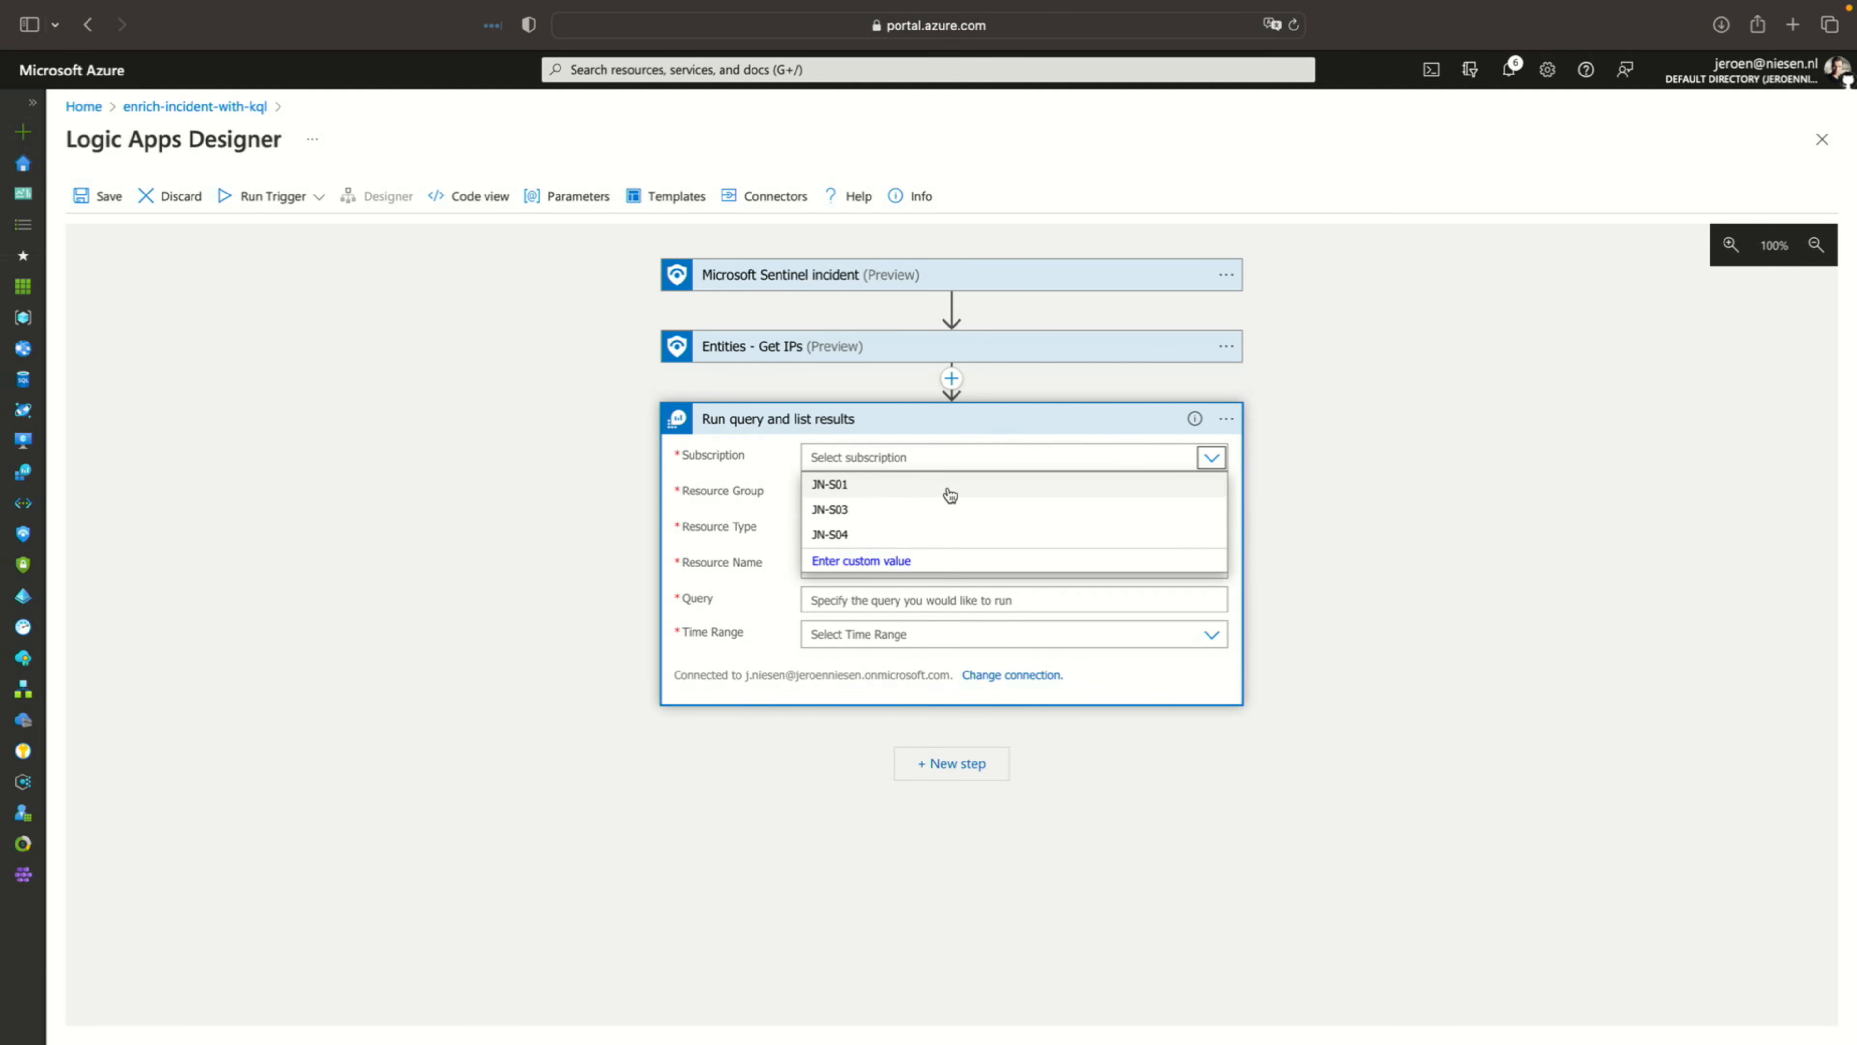
{"action": "left_click", "coordinate": [943, 486]}
{"action": "left_click", "coordinate": [1211, 493]}
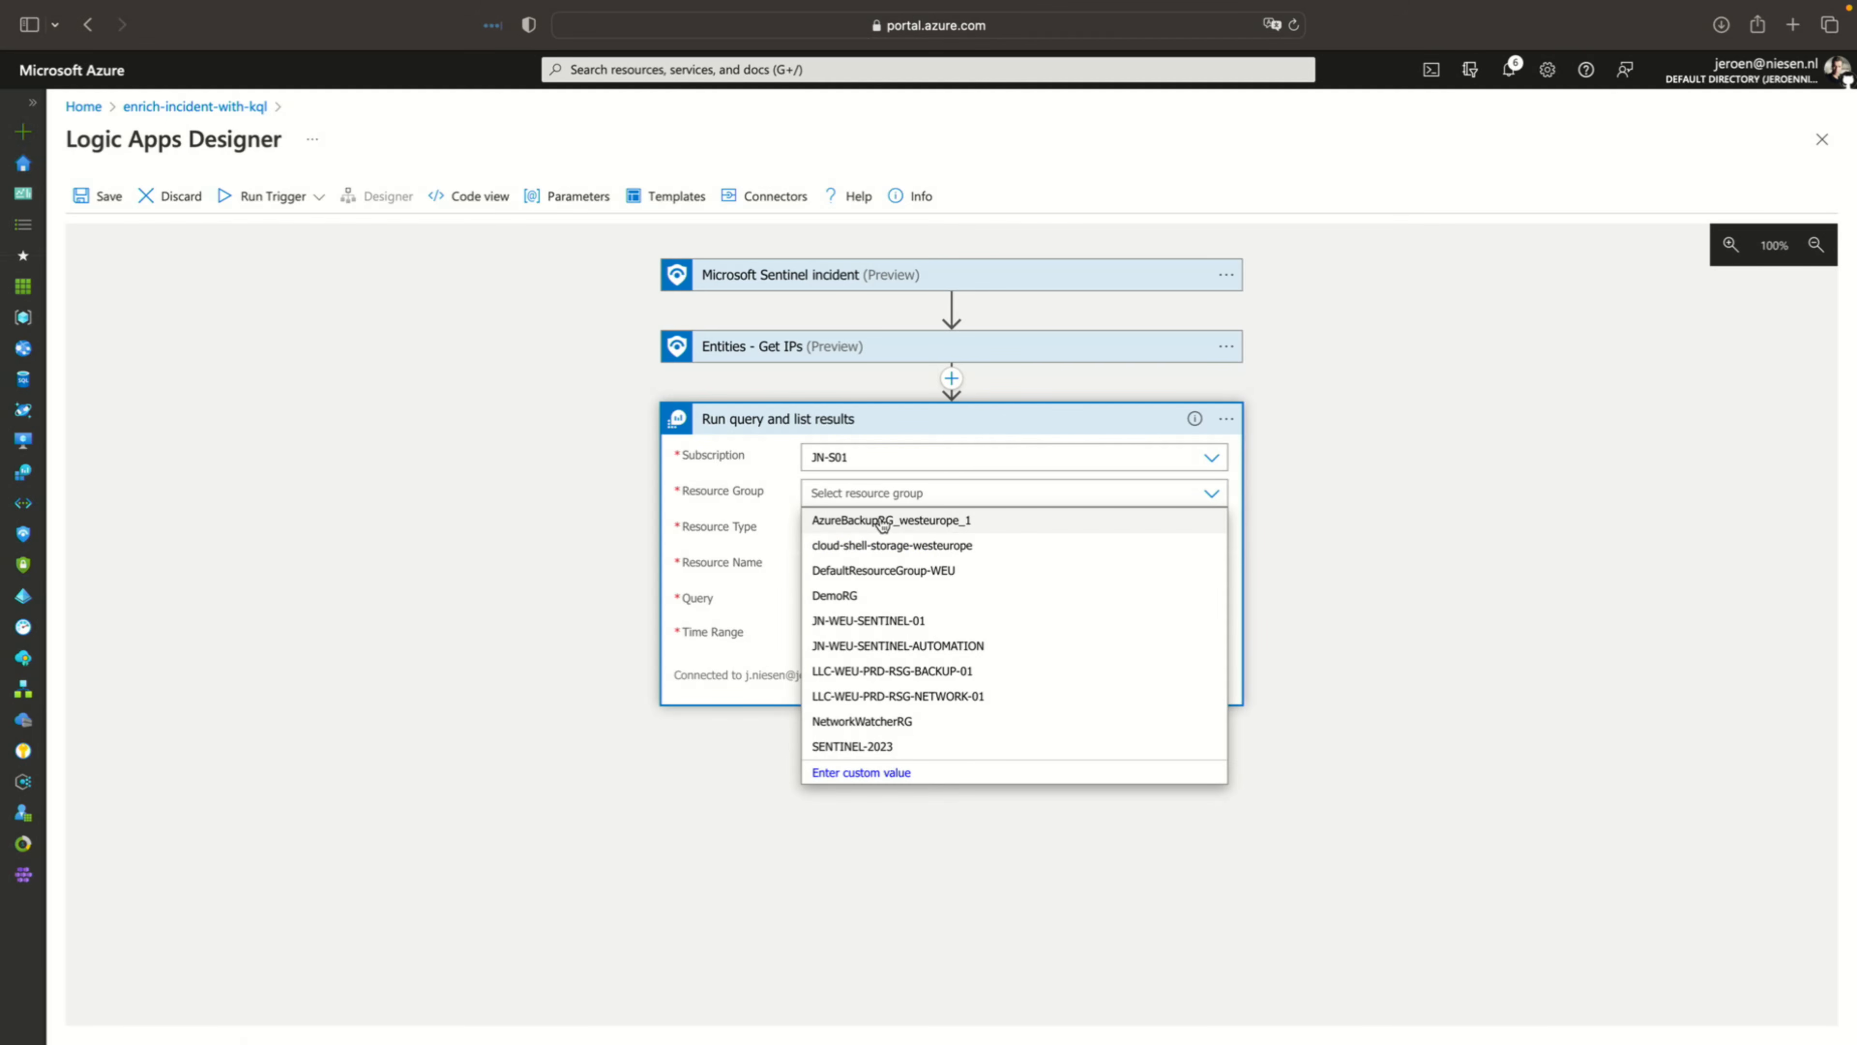
{"action": "left_click", "coordinate": [907, 620]}
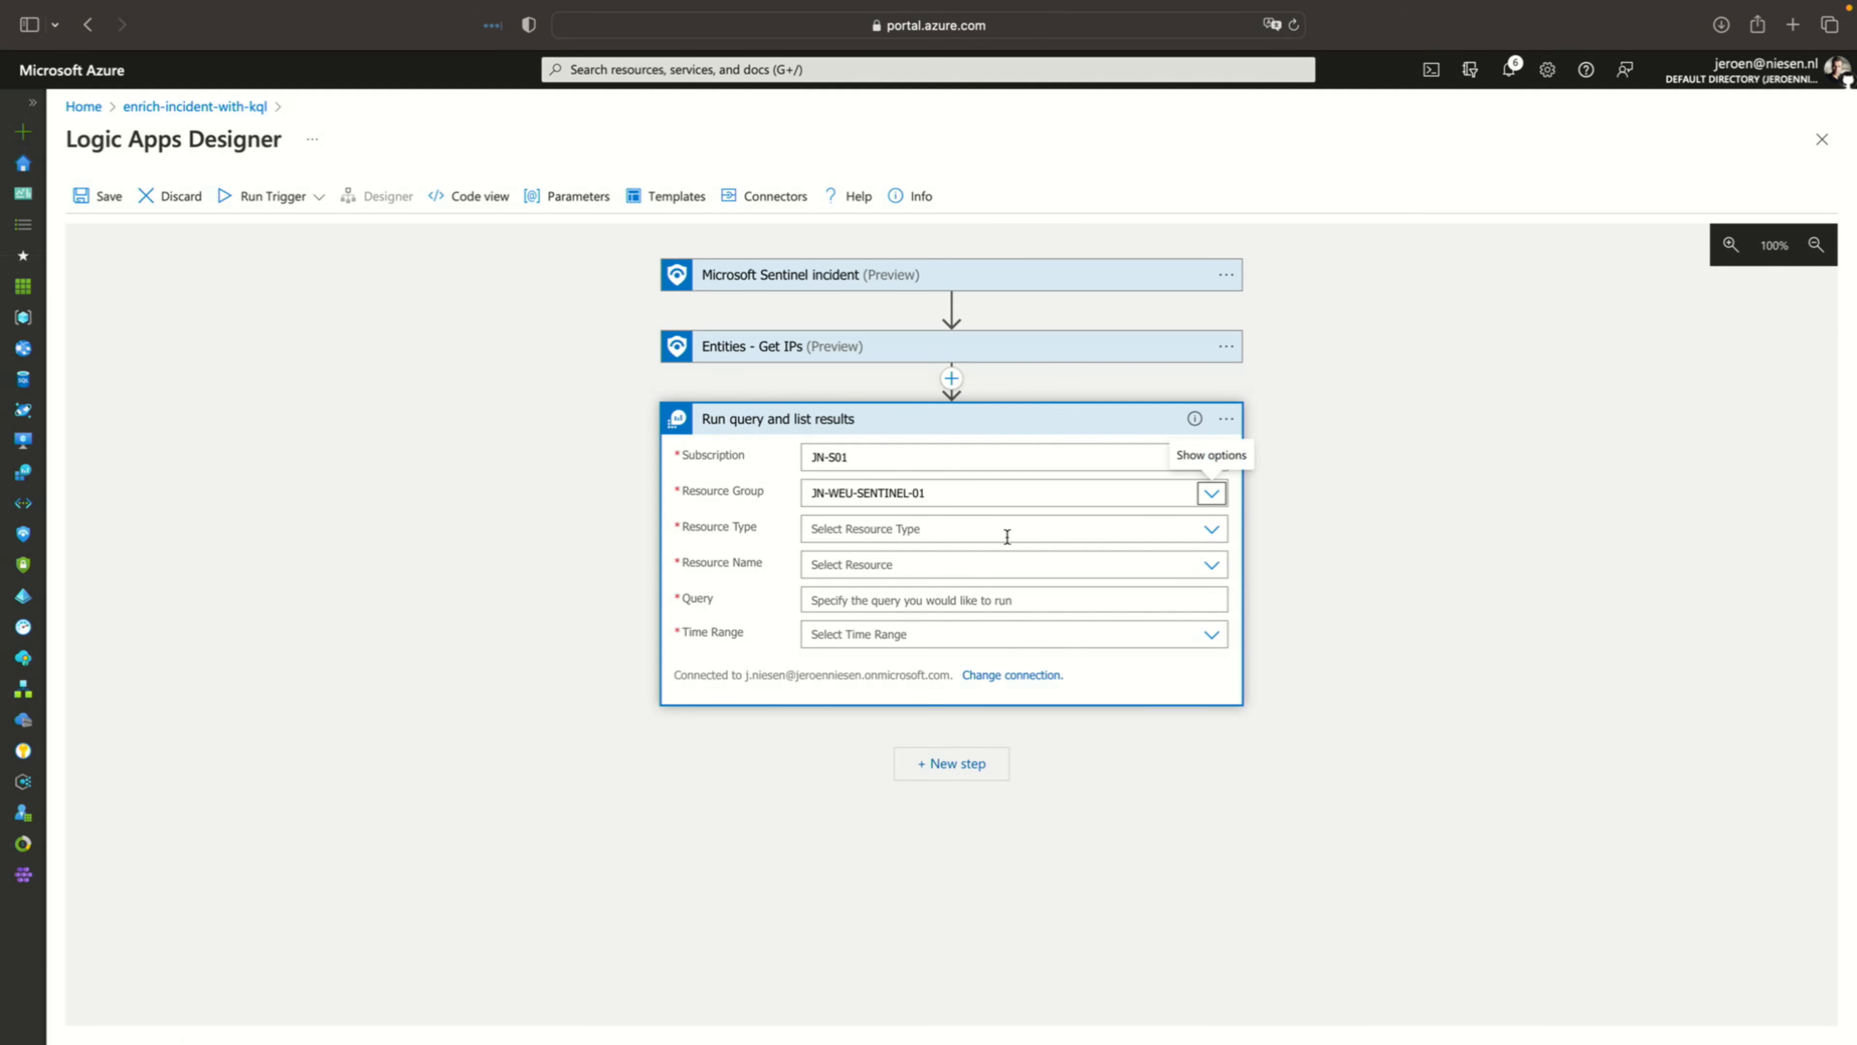
{"action": "left_click", "coordinate": [1213, 531]}
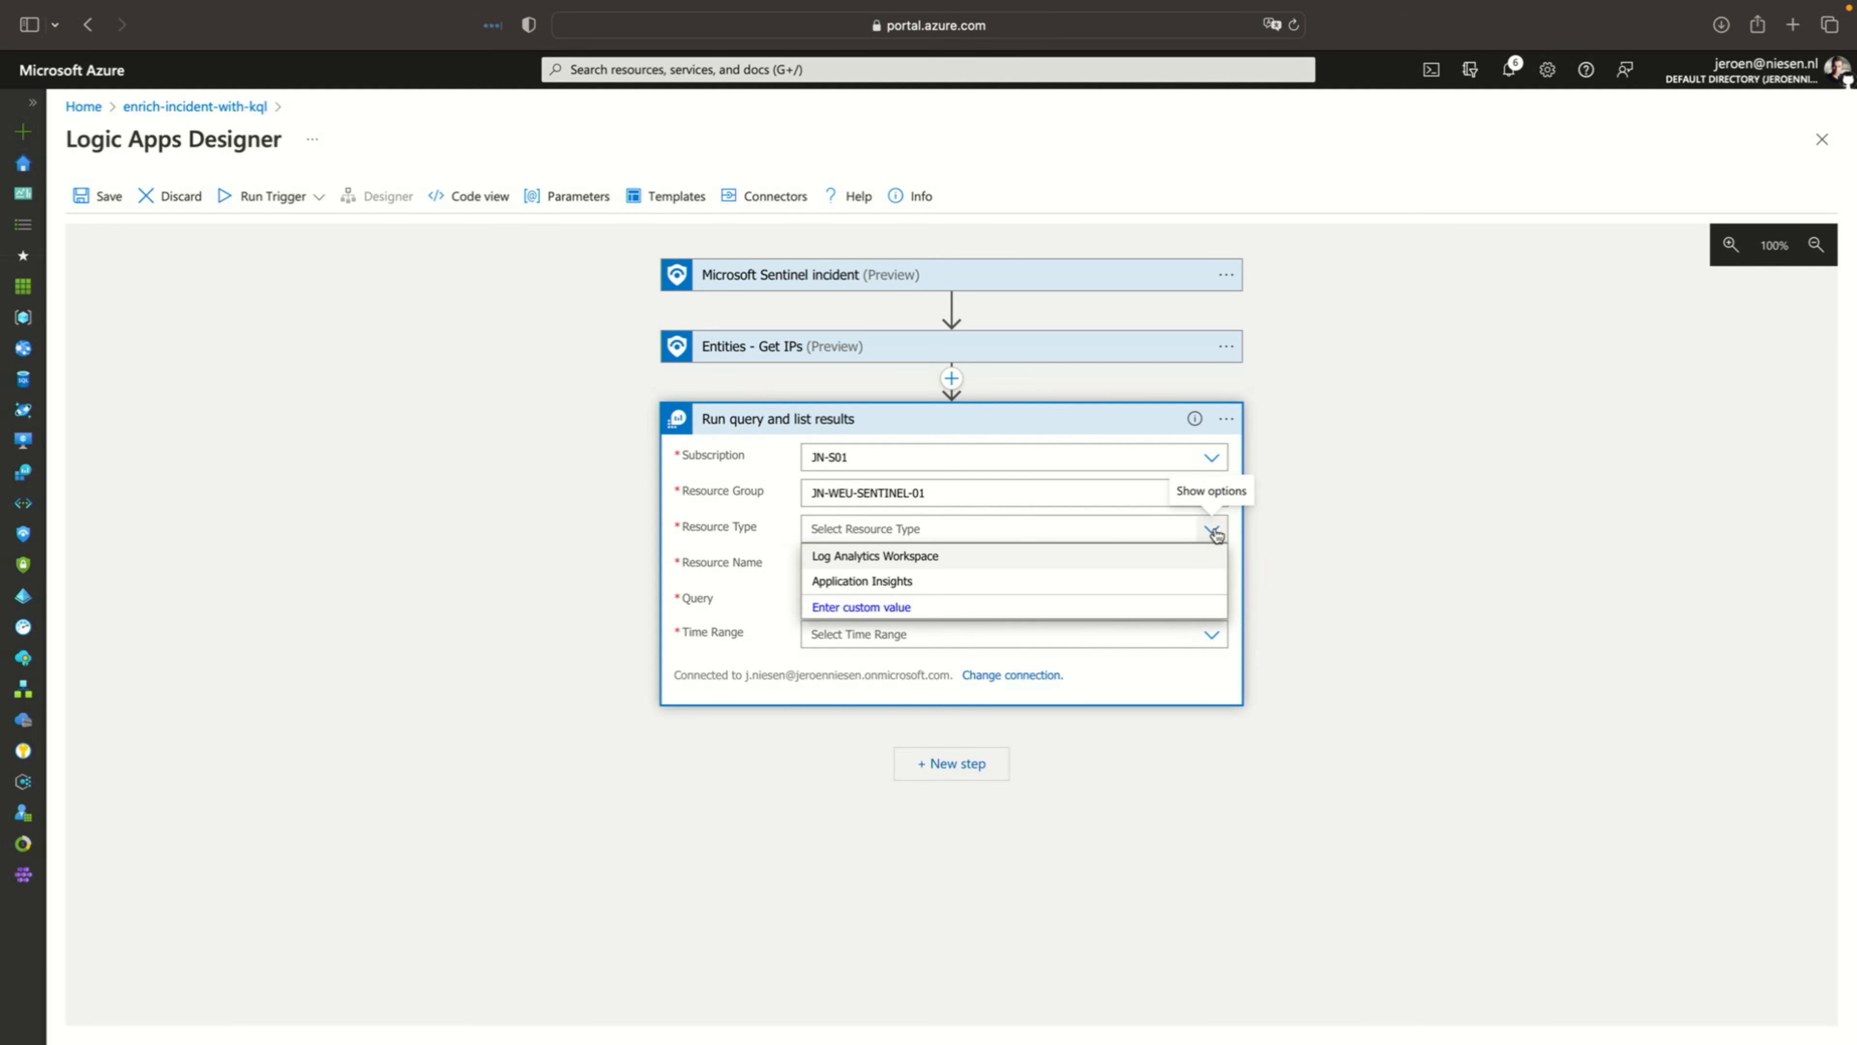
{"action": "left_click", "coordinate": [949, 558]}
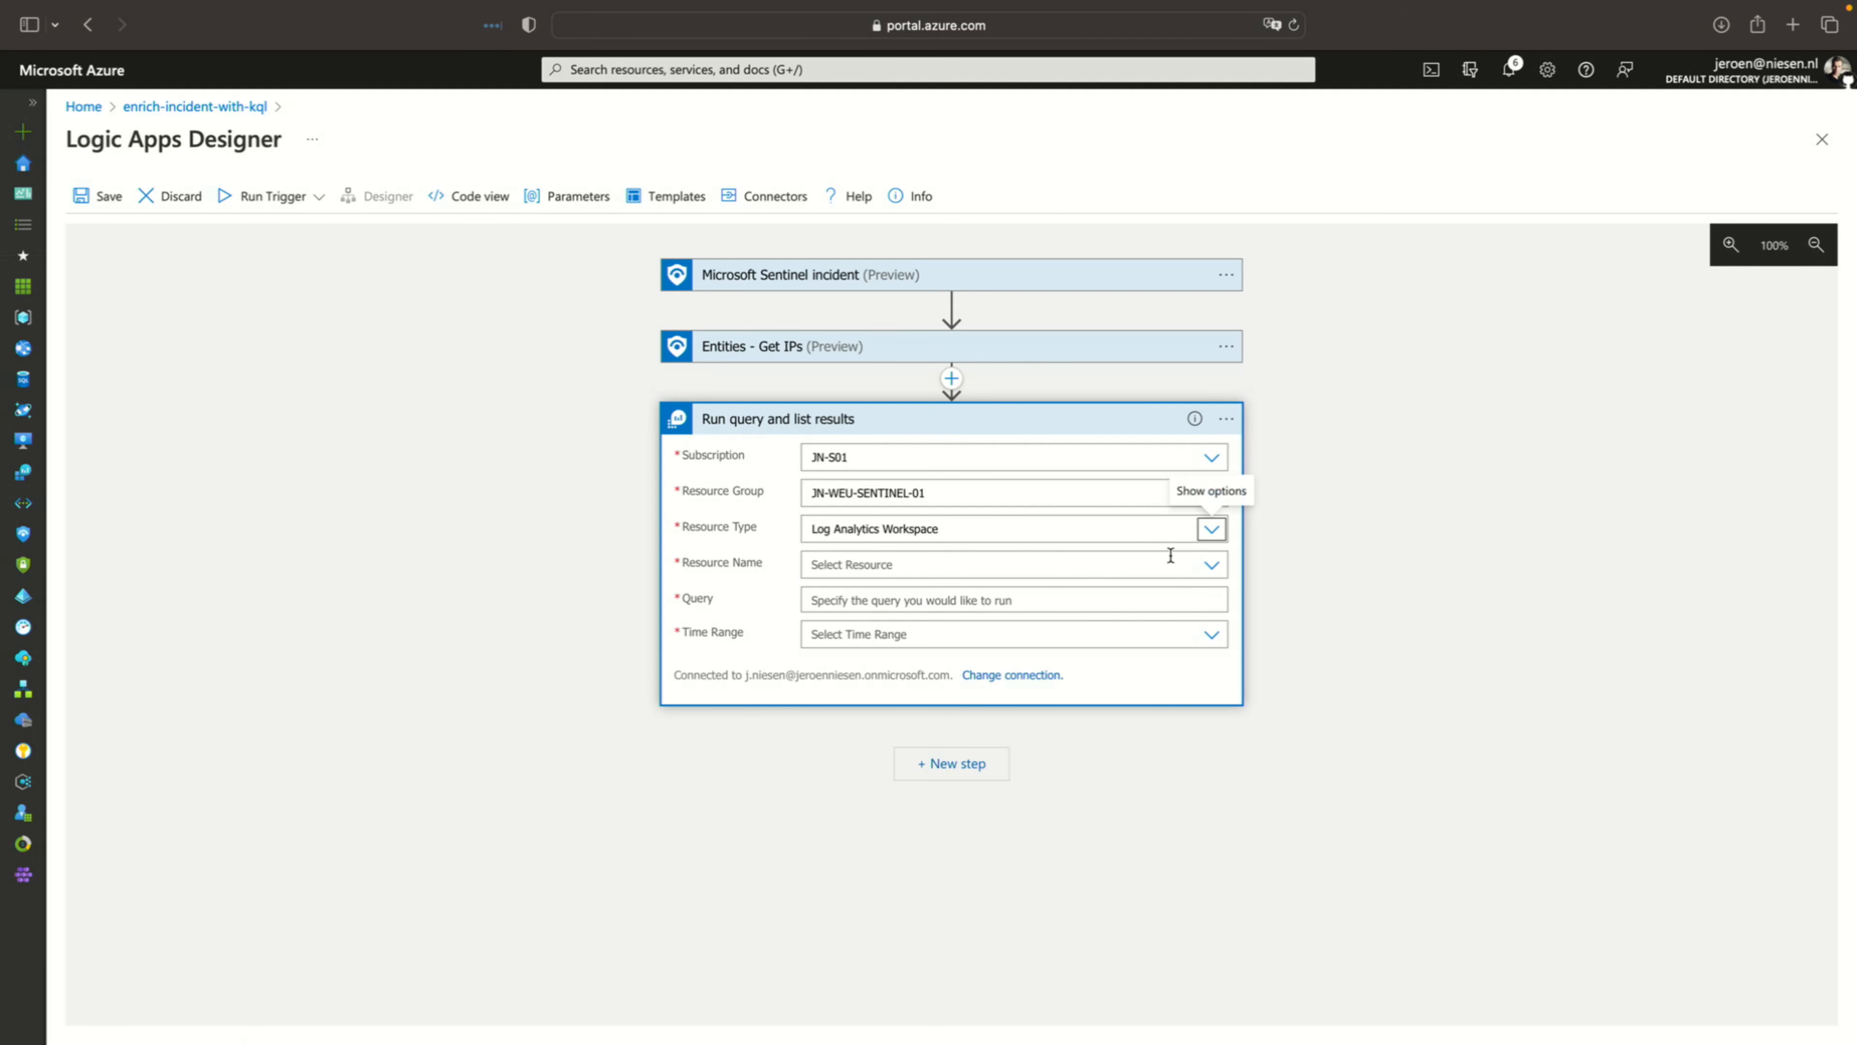
{"action": "left_click", "coordinate": [1212, 564]}
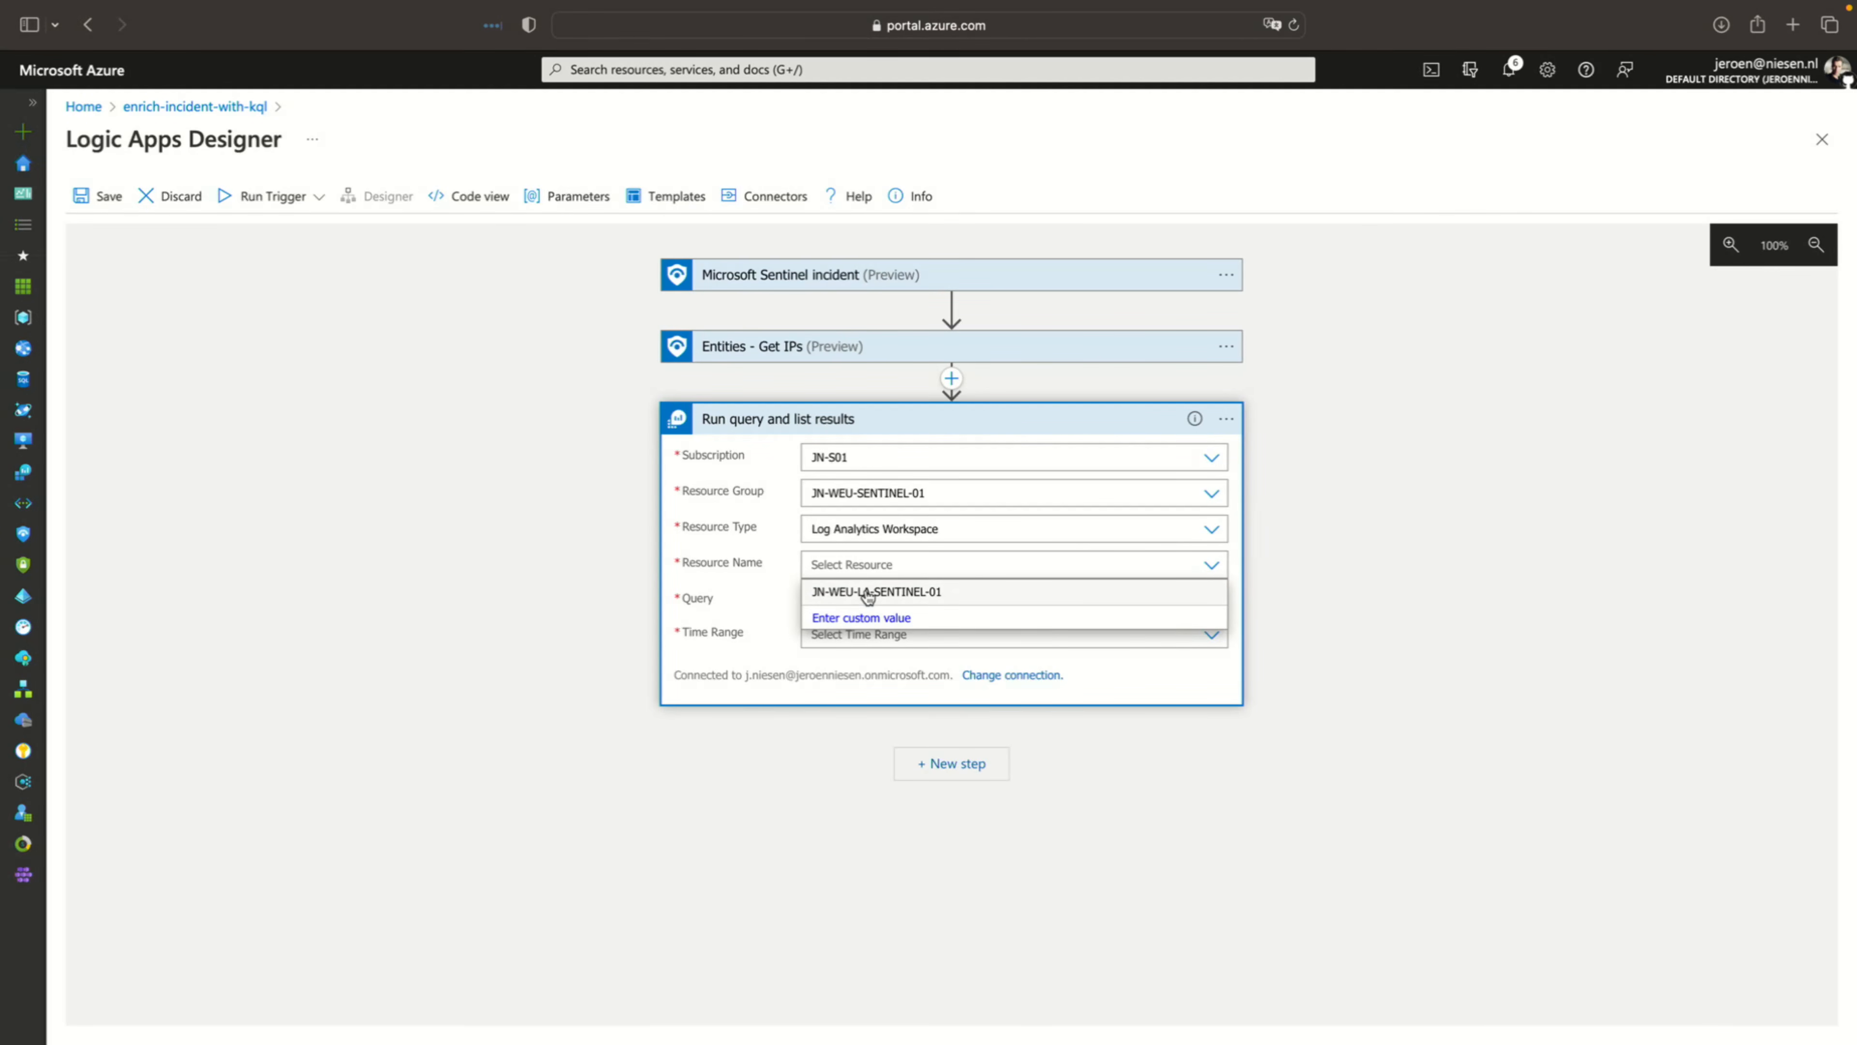
{"action": "left_click", "coordinate": [947, 592]}
Enter the query SigninLogs | where IPAddress == "" and insert the IPs Address dynamic content between the quotes
{"action": "left_click", "coordinate": [956, 593]}
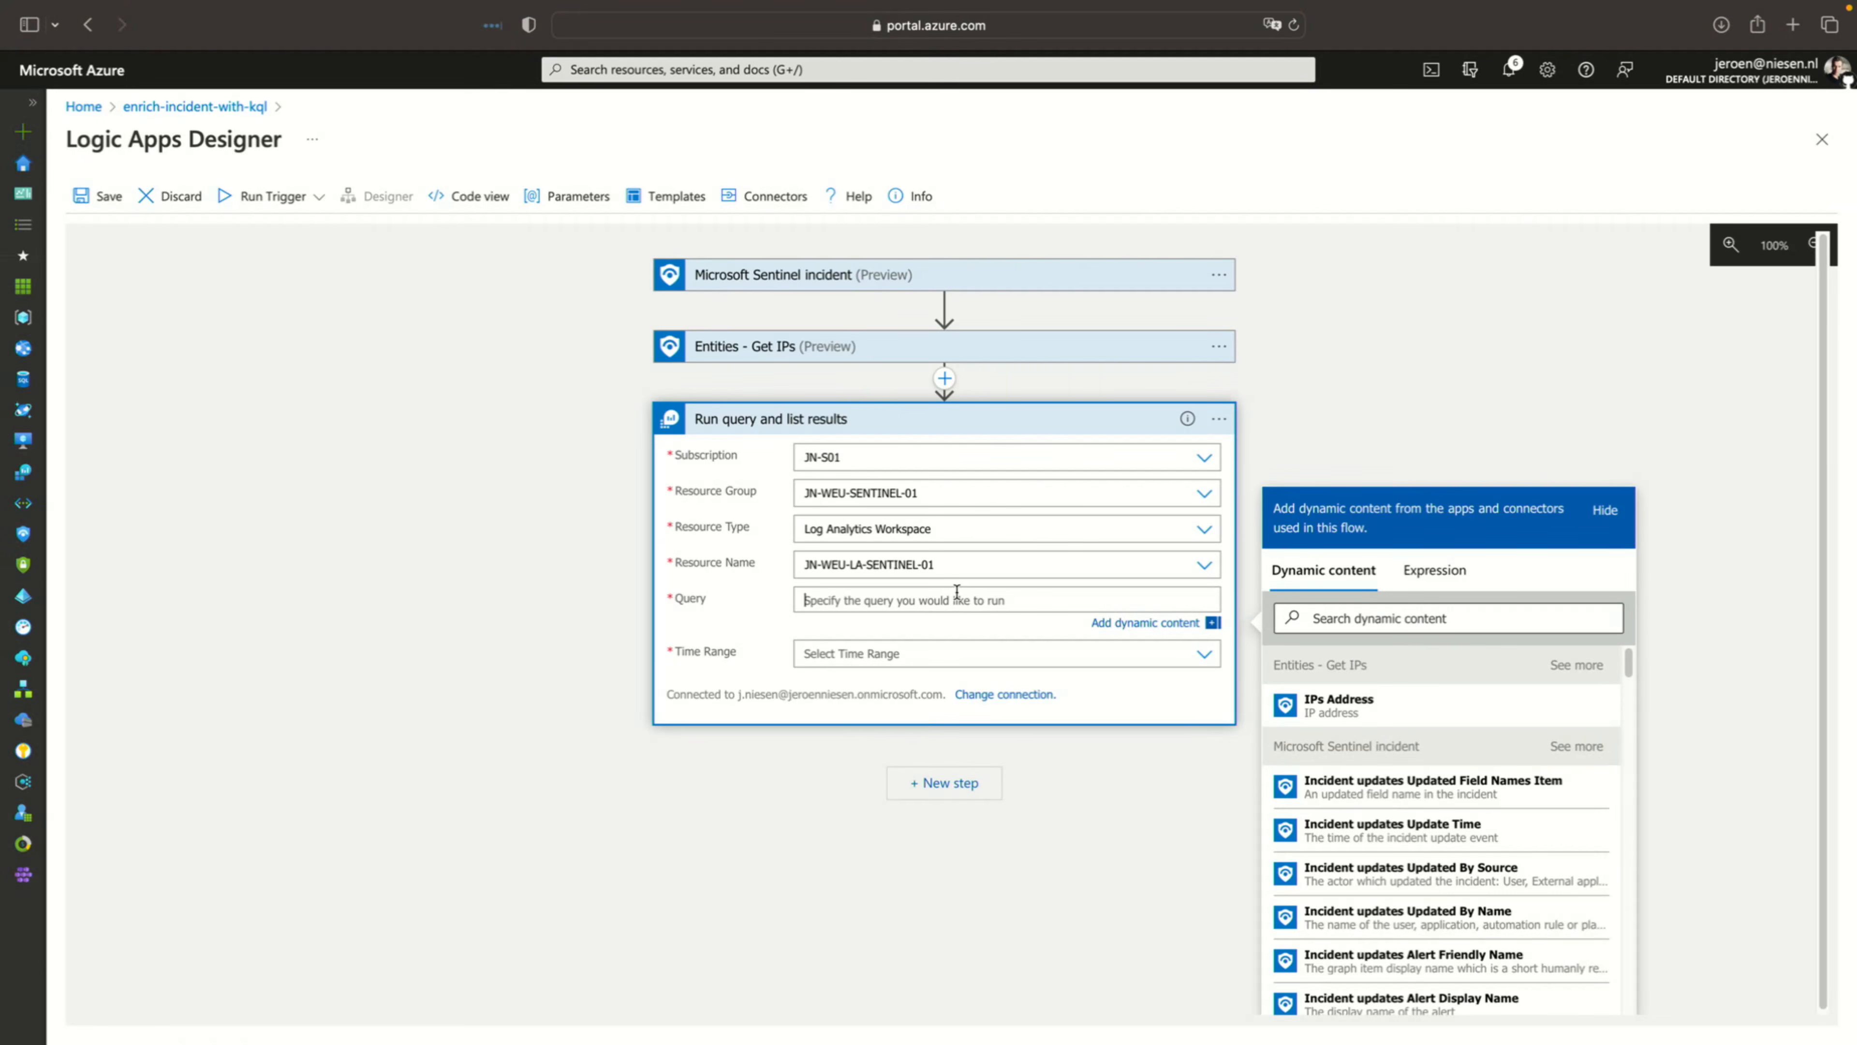
{"action": "type", "text": "SigninLogs | where IPAddress == \"\""}
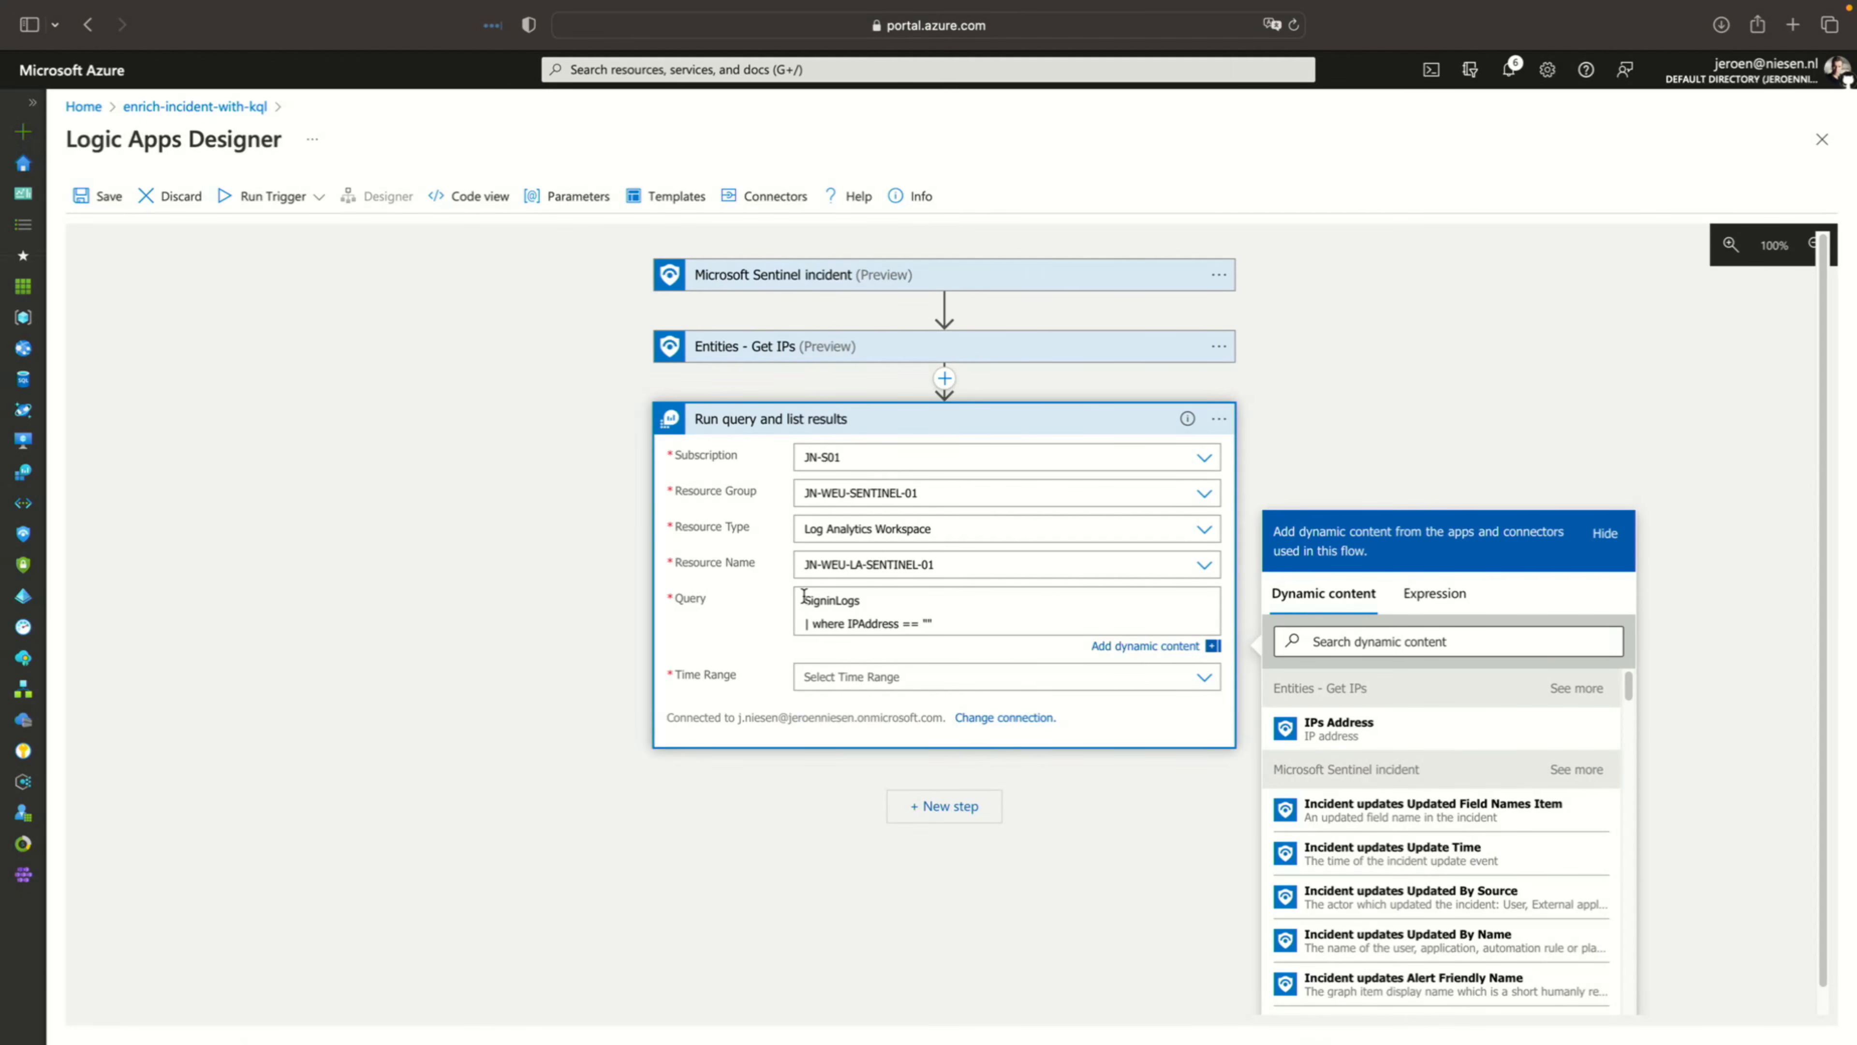
{"action": "left_click", "coordinate": [928, 622]}
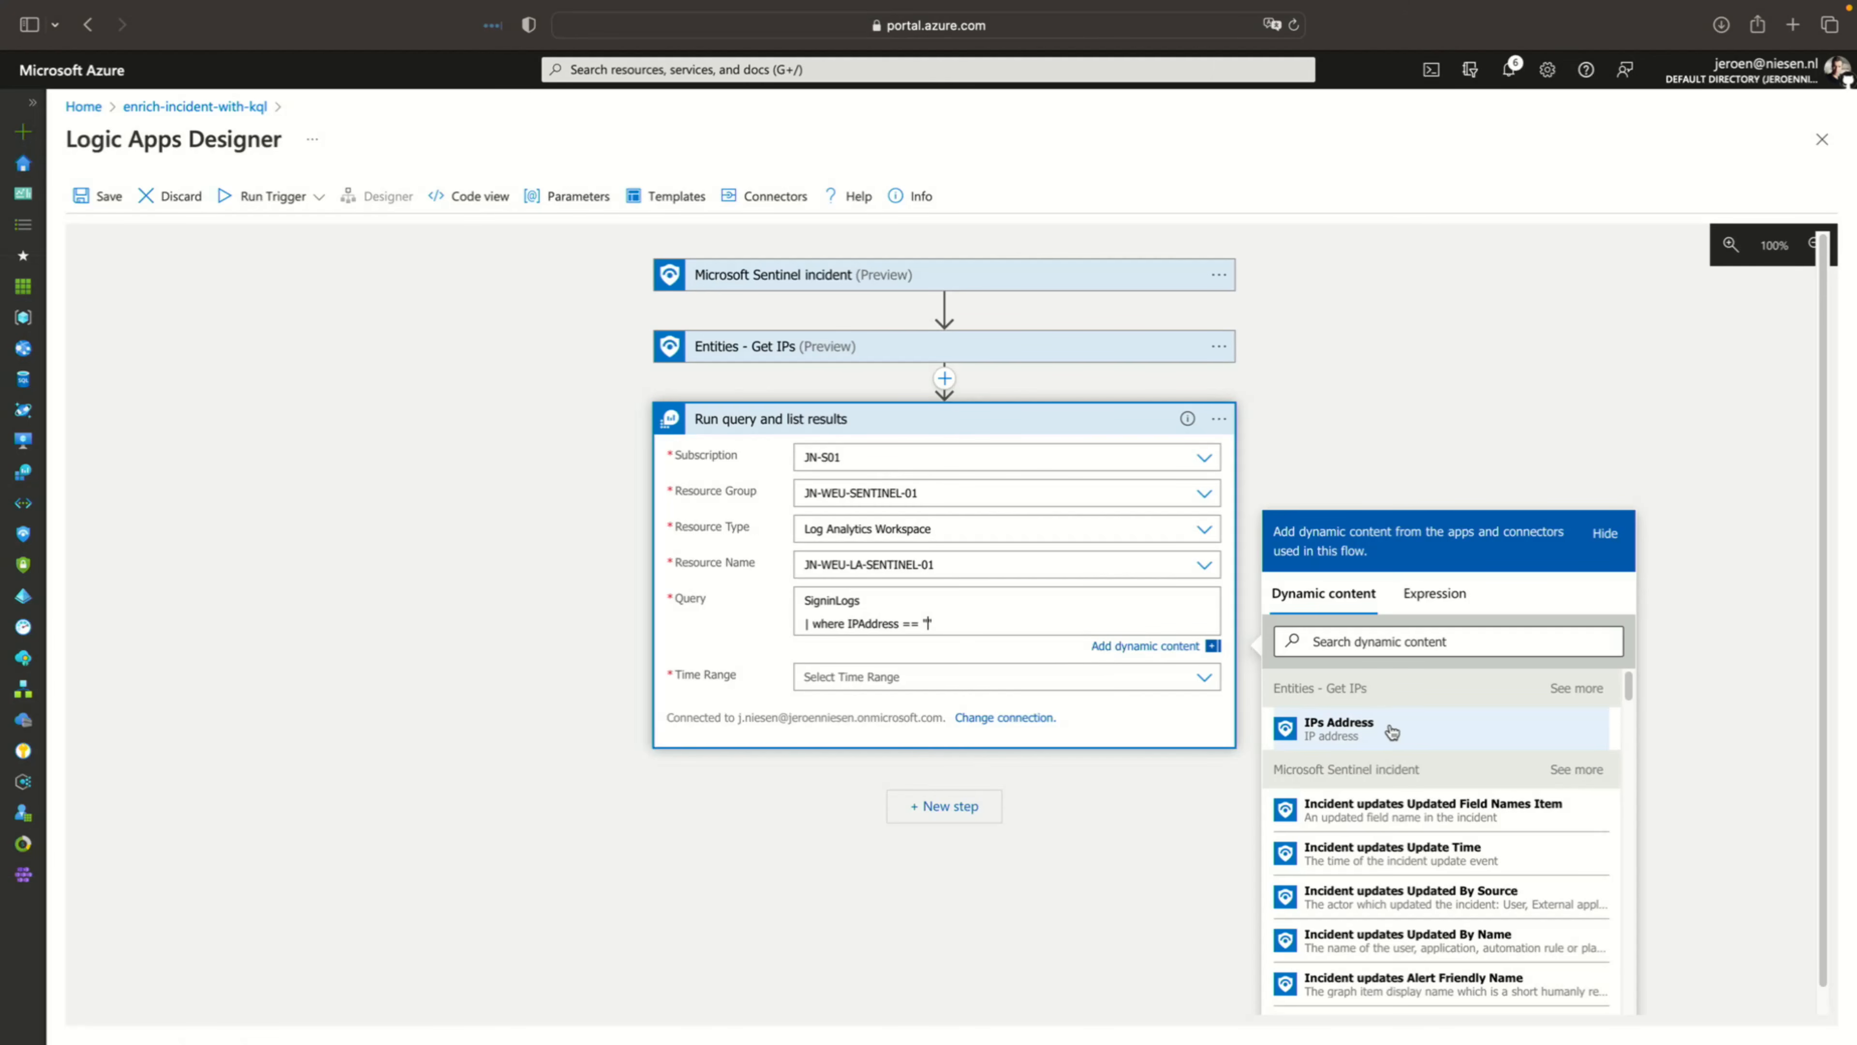
{"action": "left_click", "coordinate": [1374, 730]}
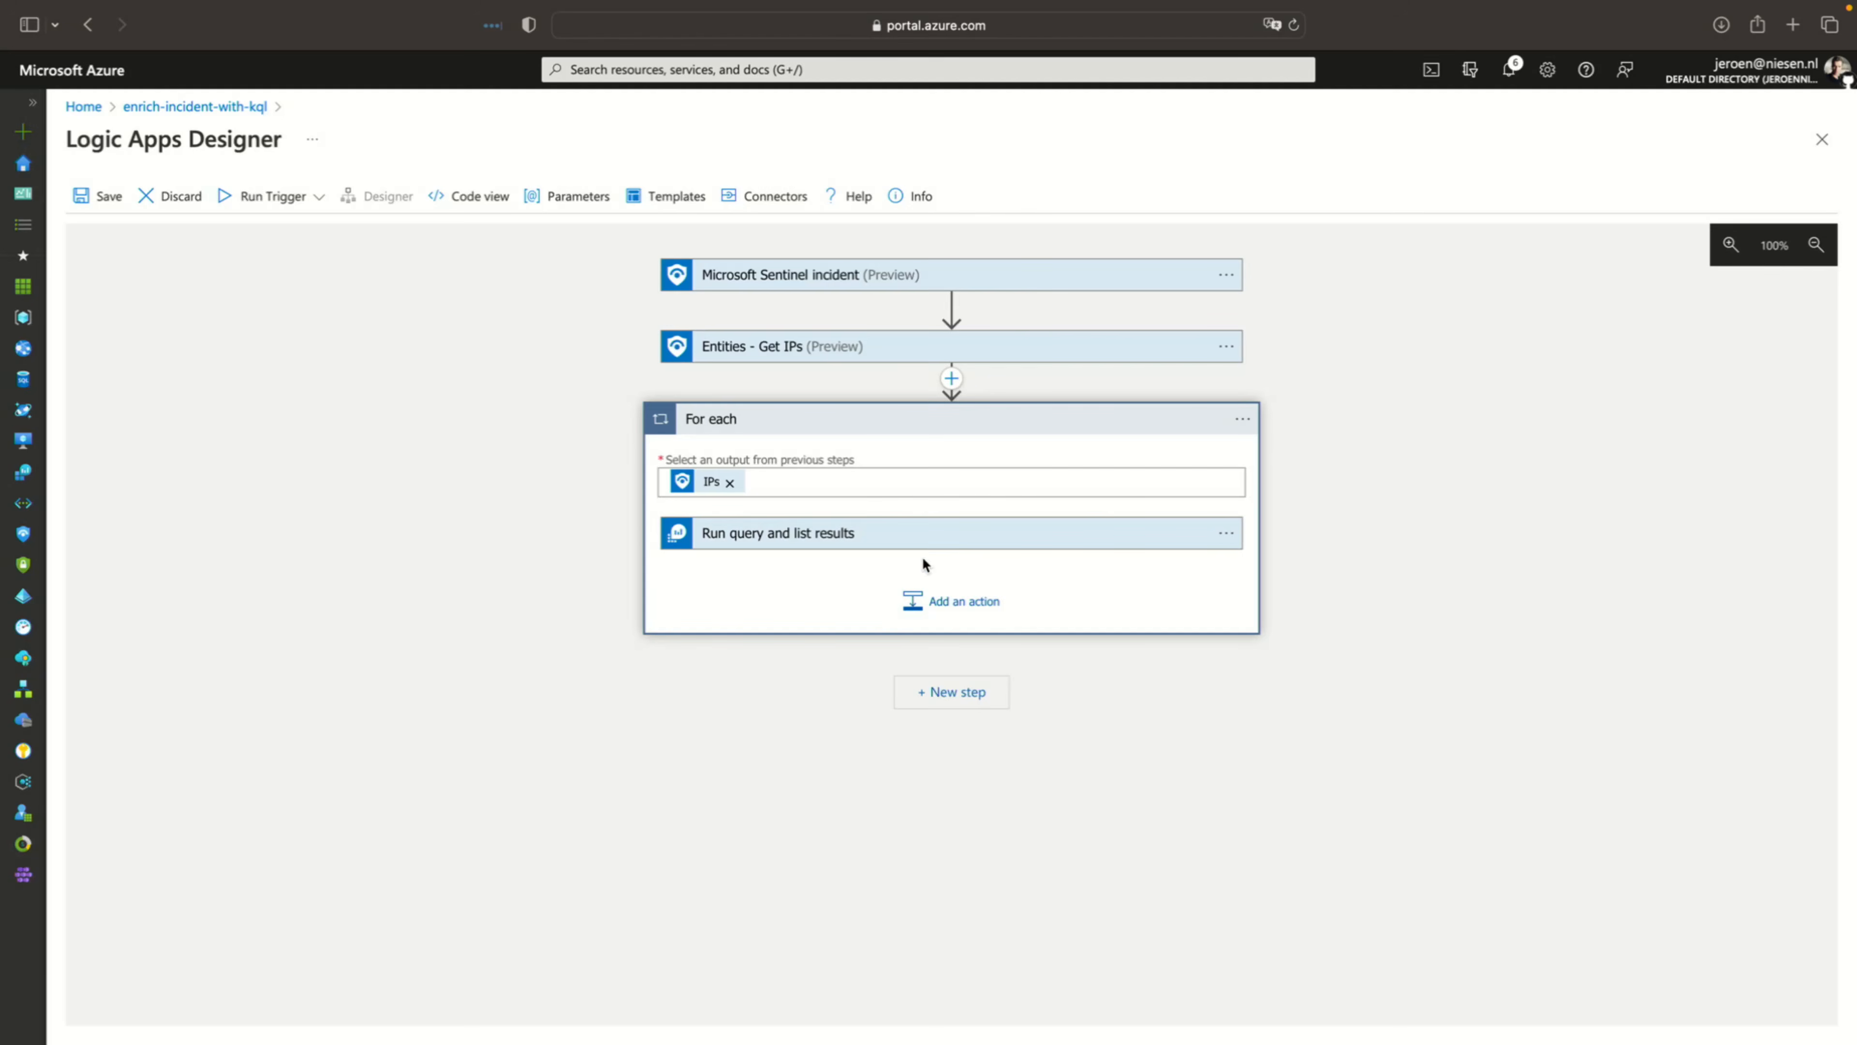
Add the Microsoft Sentinel action Add task to incident (preview) inside the For each loop, after the query
{"action": "left_click", "coordinate": [951, 604]}
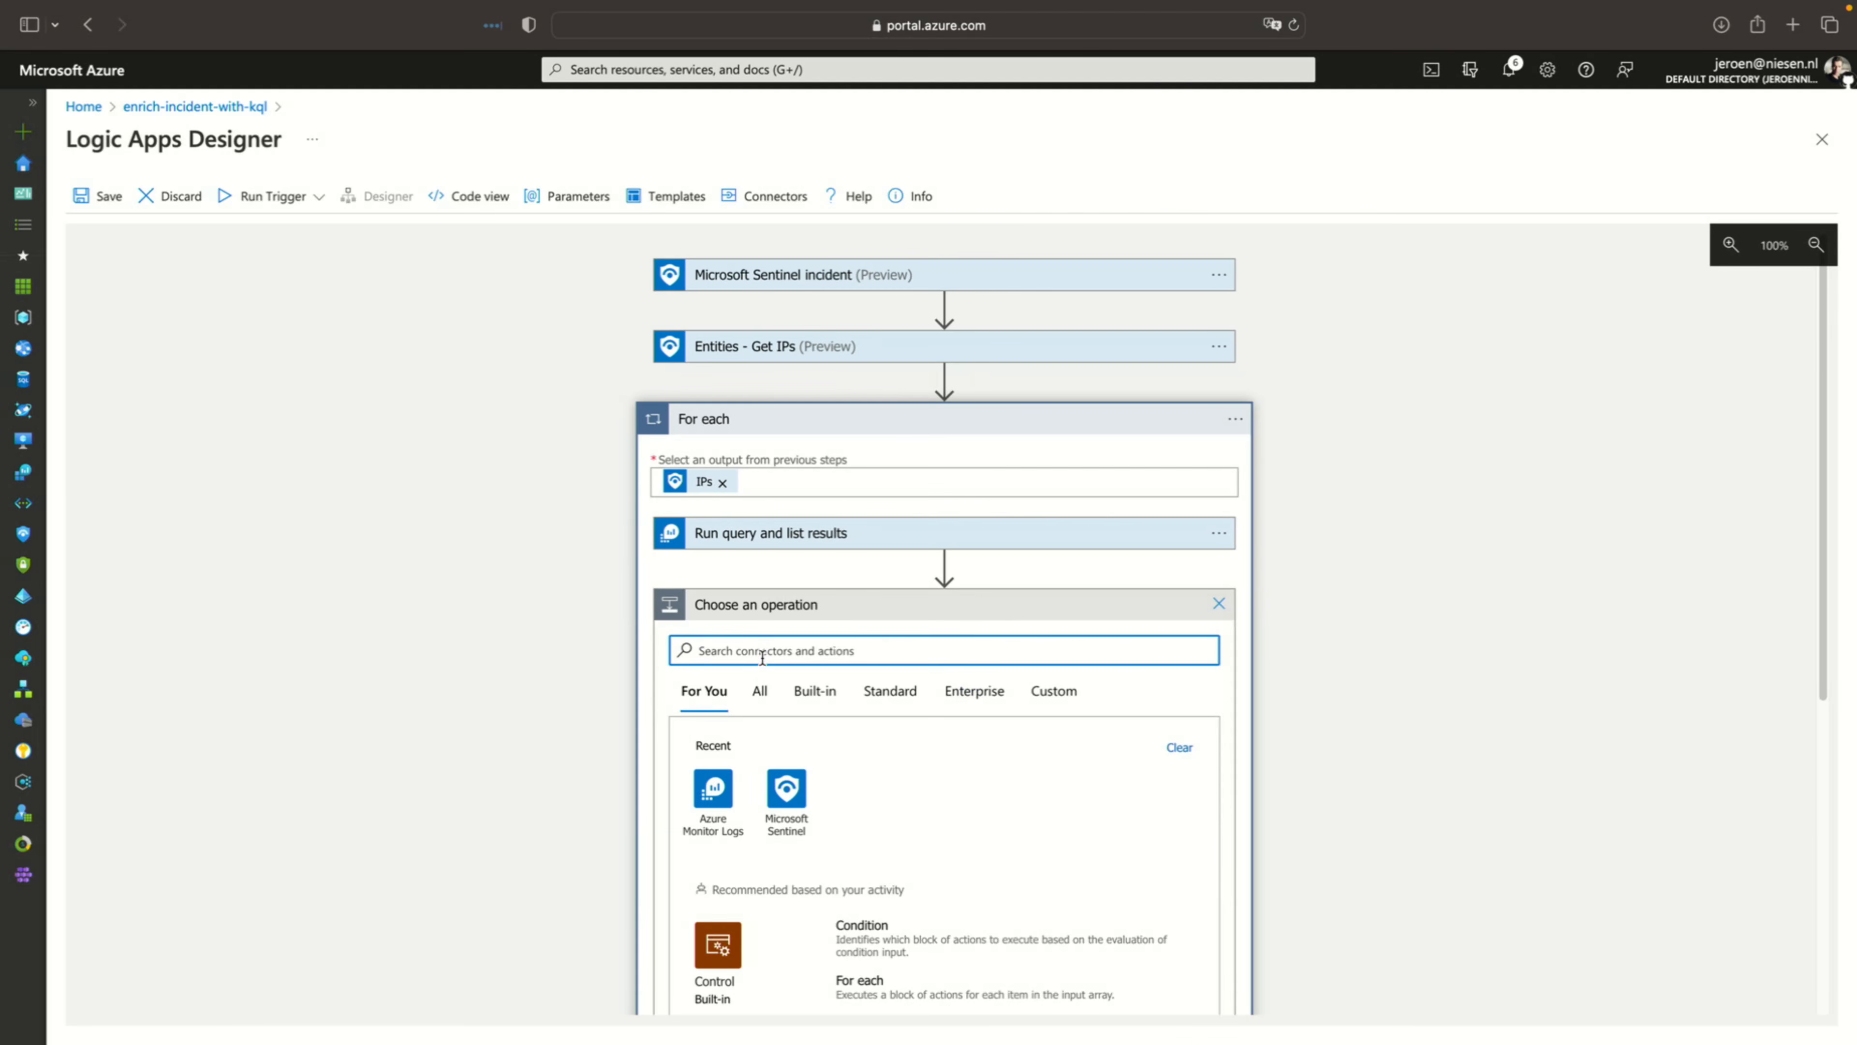
{"action": "left_click", "coordinate": [793, 789]}
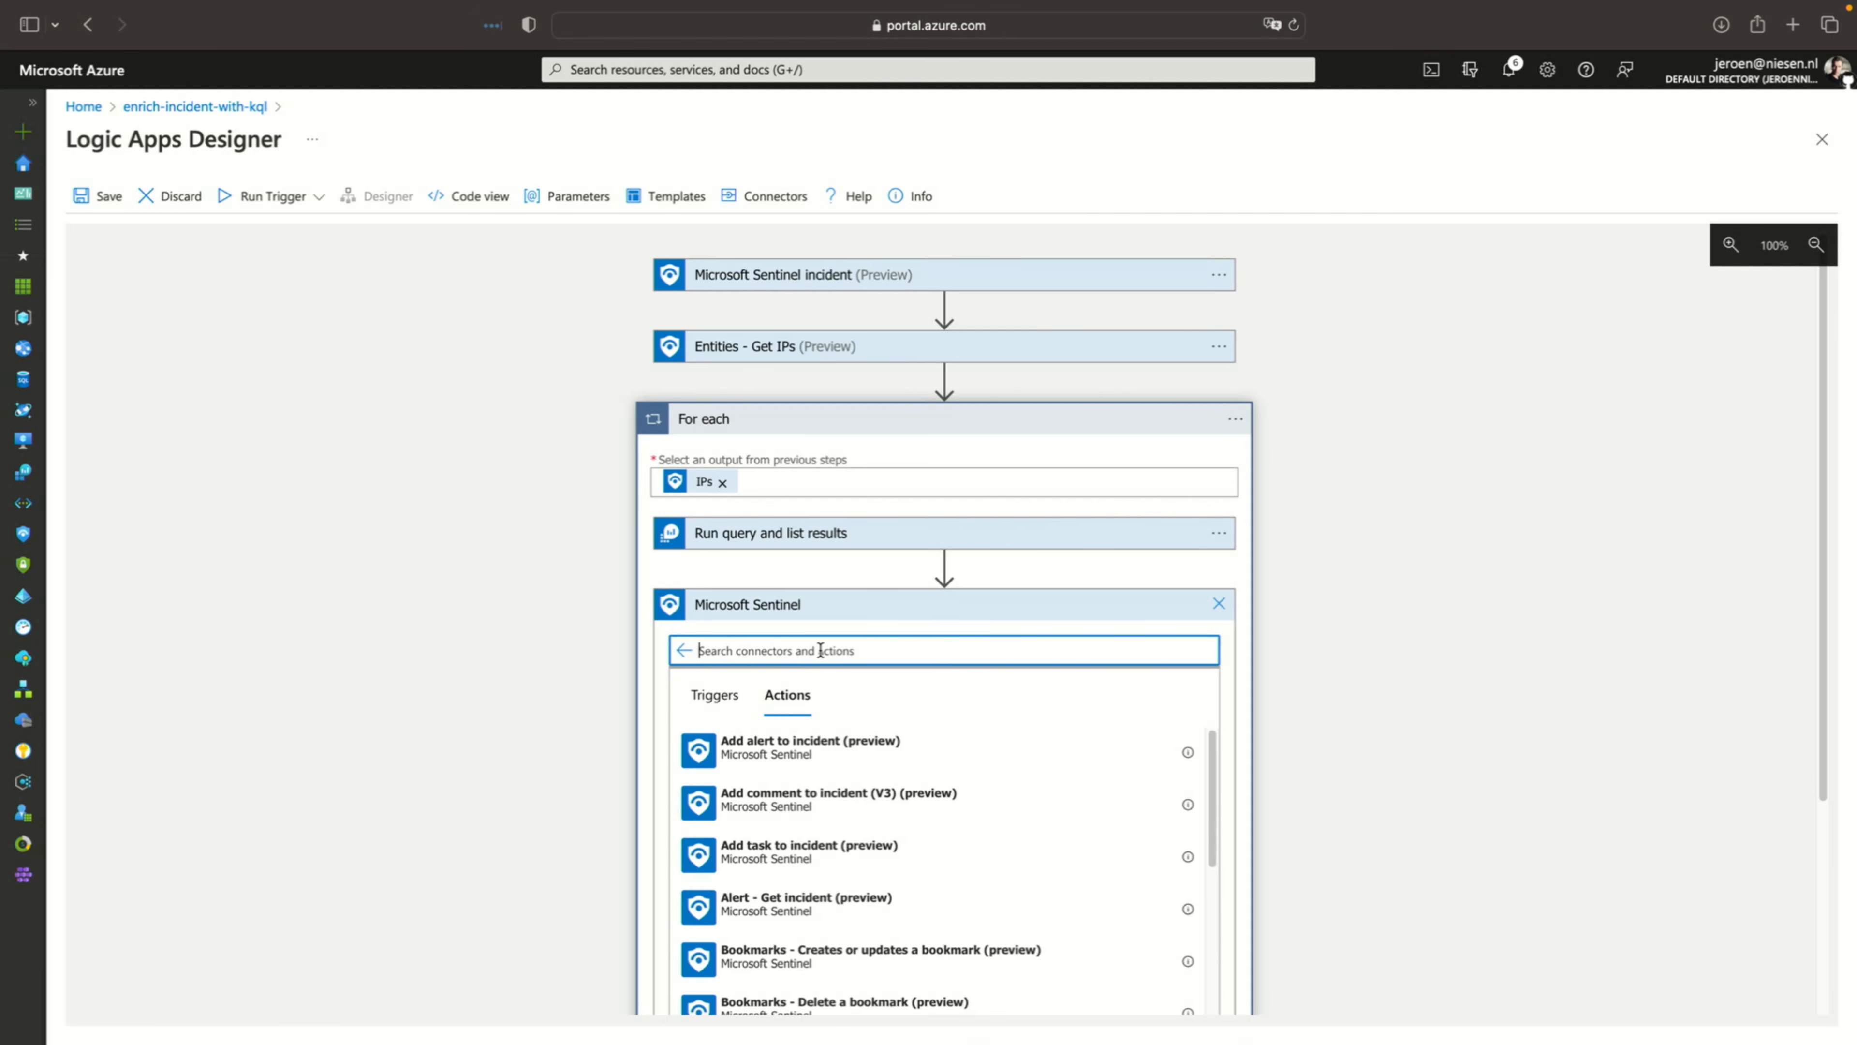
{"action": "type", "text": "task"}
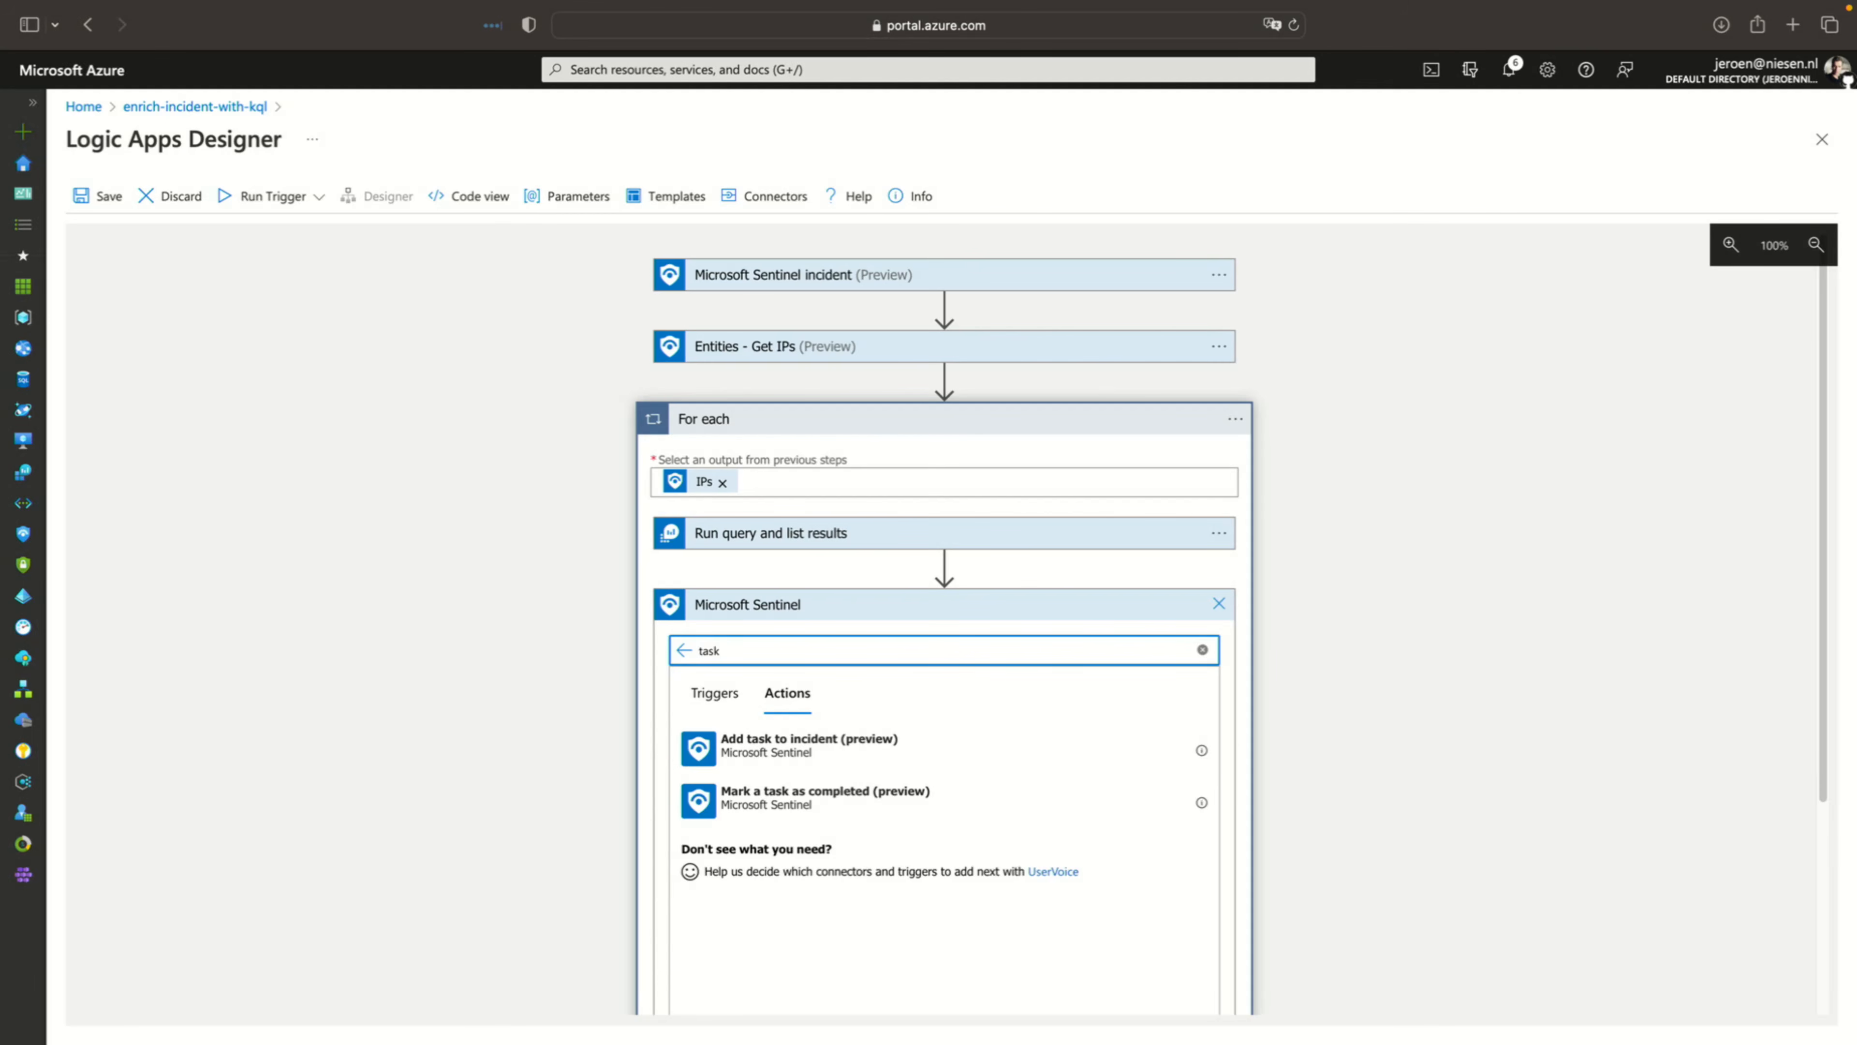
{"action": "left_click", "coordinate": [780, 748]}
Set the Incident ARM id of the Add task to incident action to the Incident ARM ID dynamic content
{"action": "left_click", "coordinate": [886, 641]}
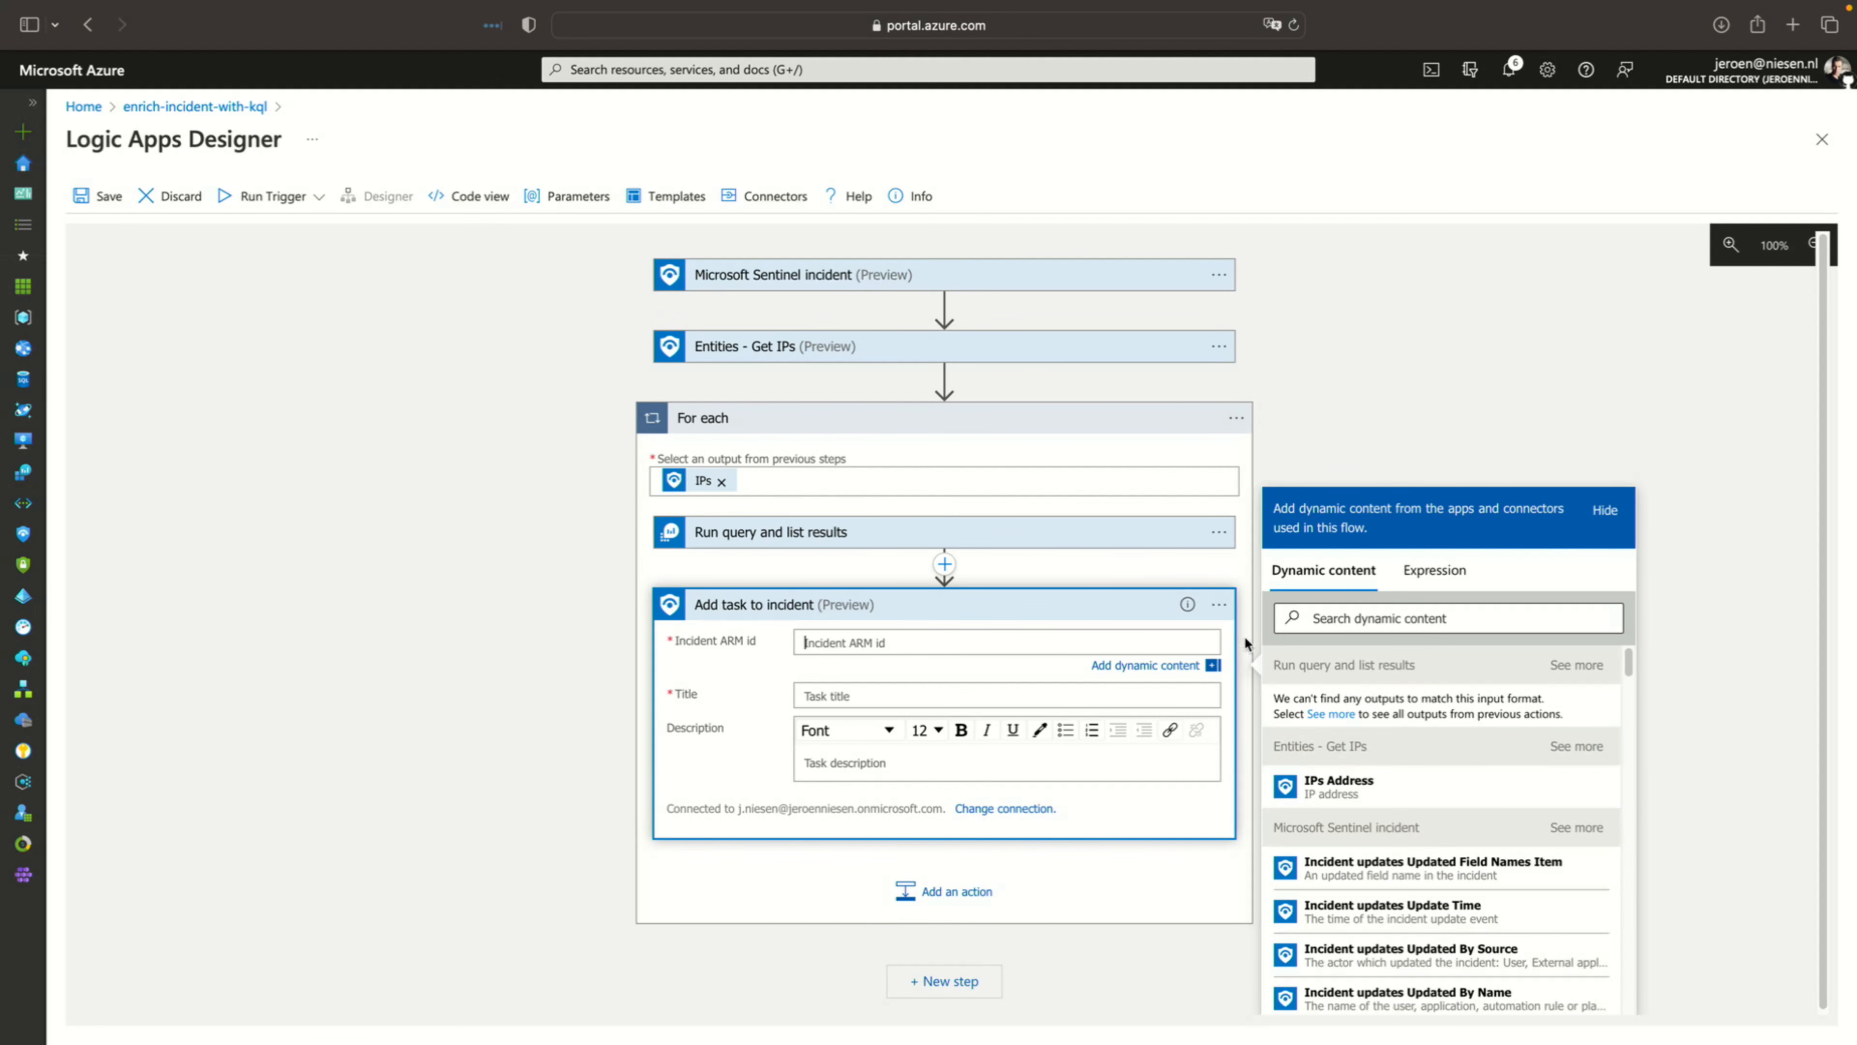
{"action": "left_click", "coordinate": [1360, 622]}
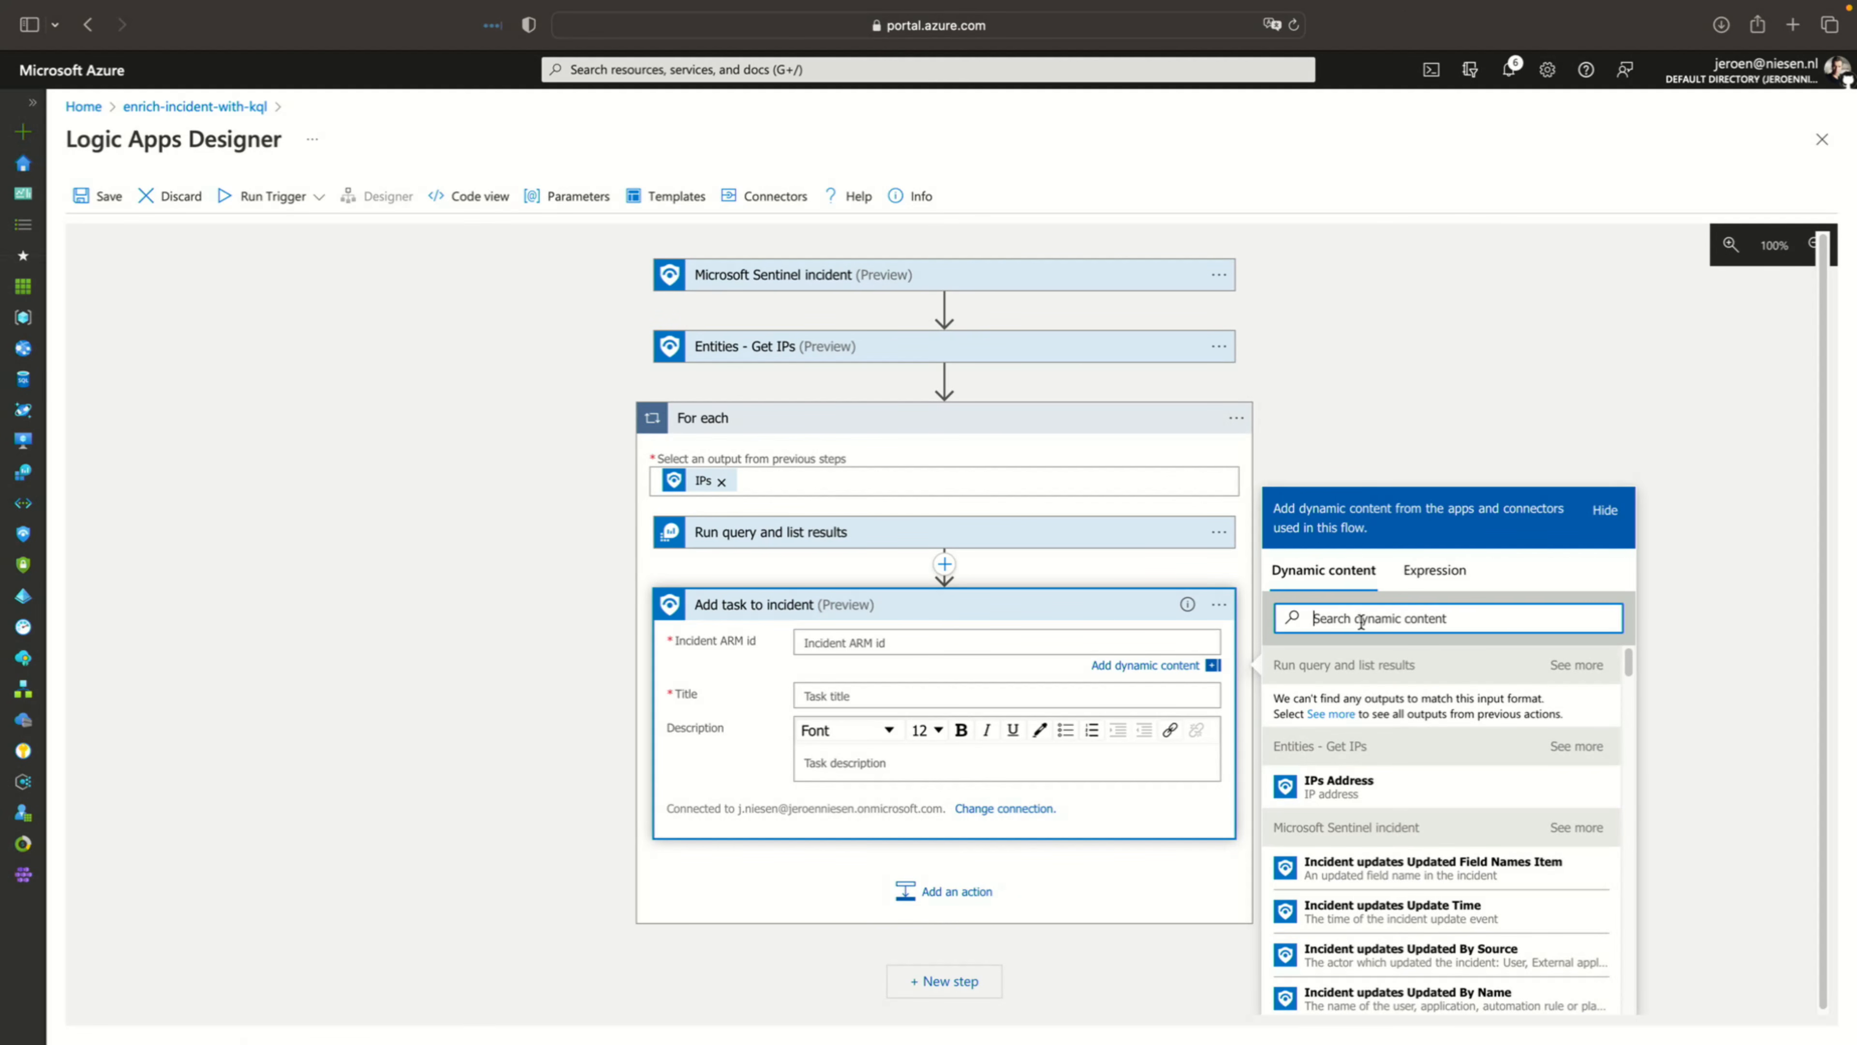
{"action": "type", "text": "ARM"}
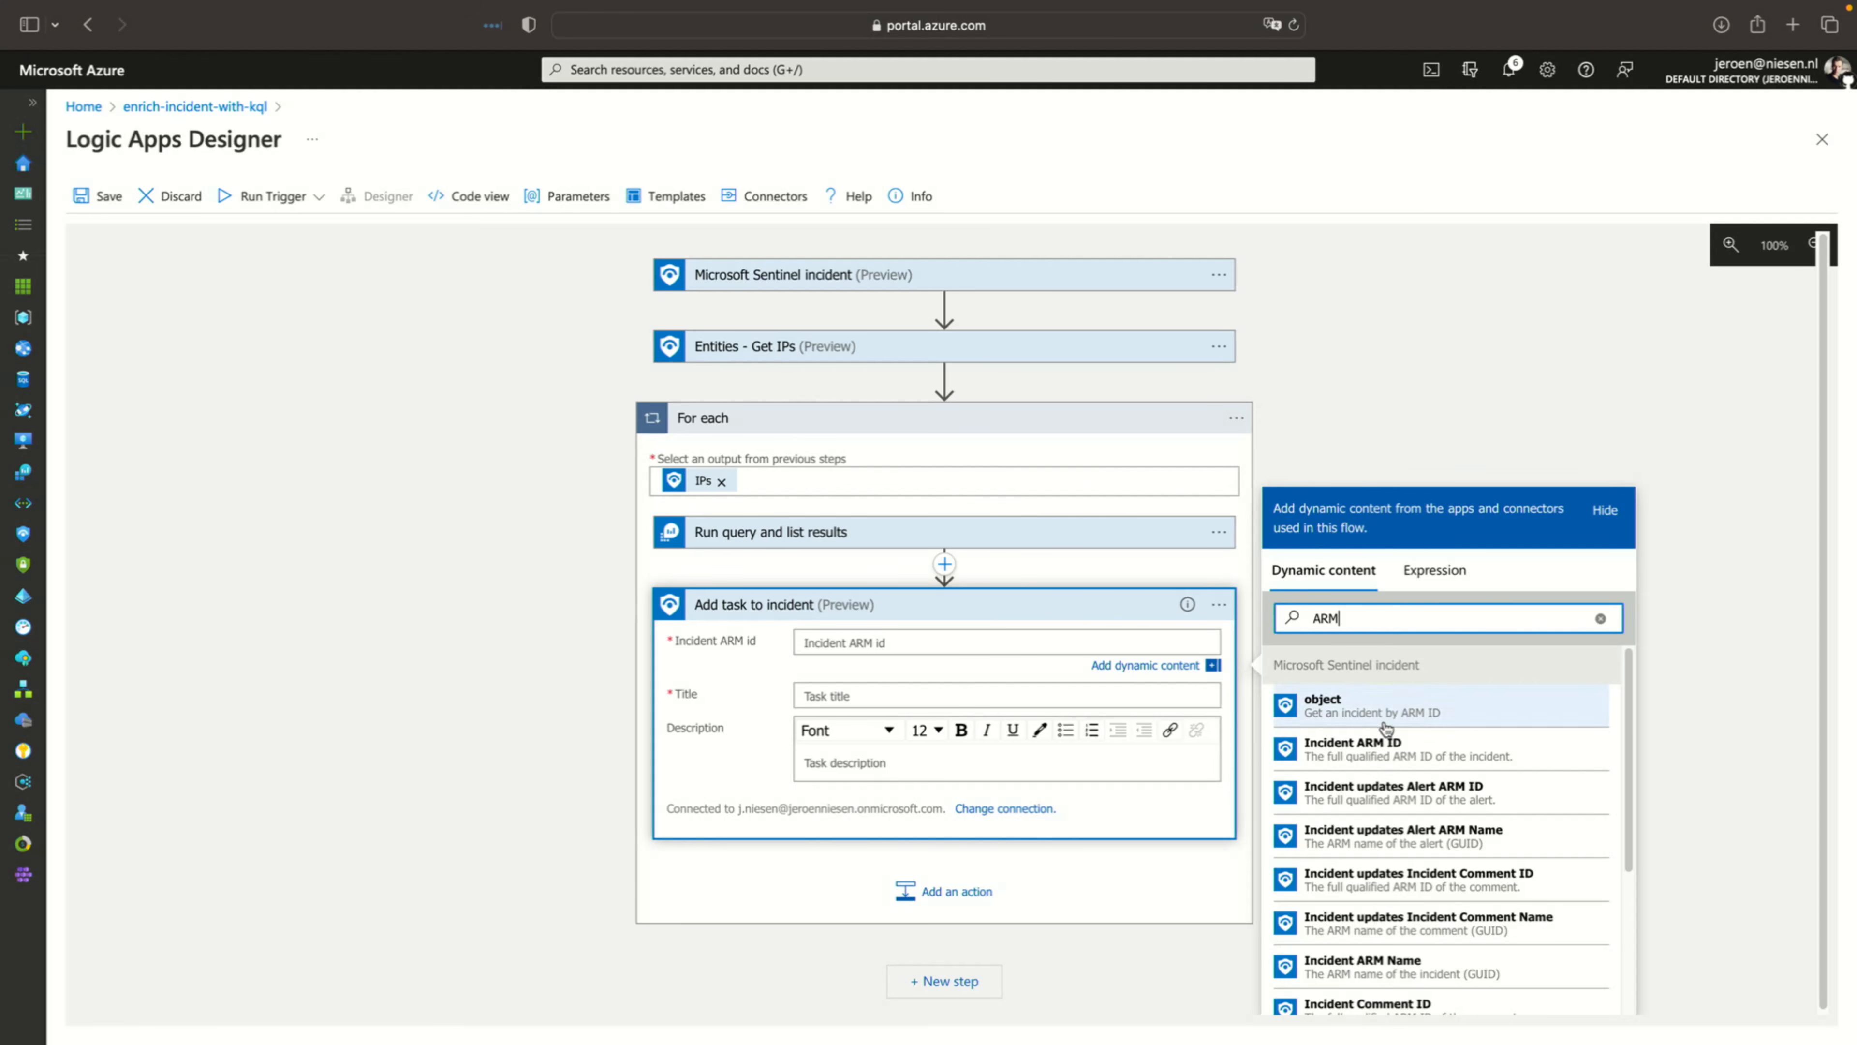
{"action": "left_click", "coordinate": [1380, 748]}
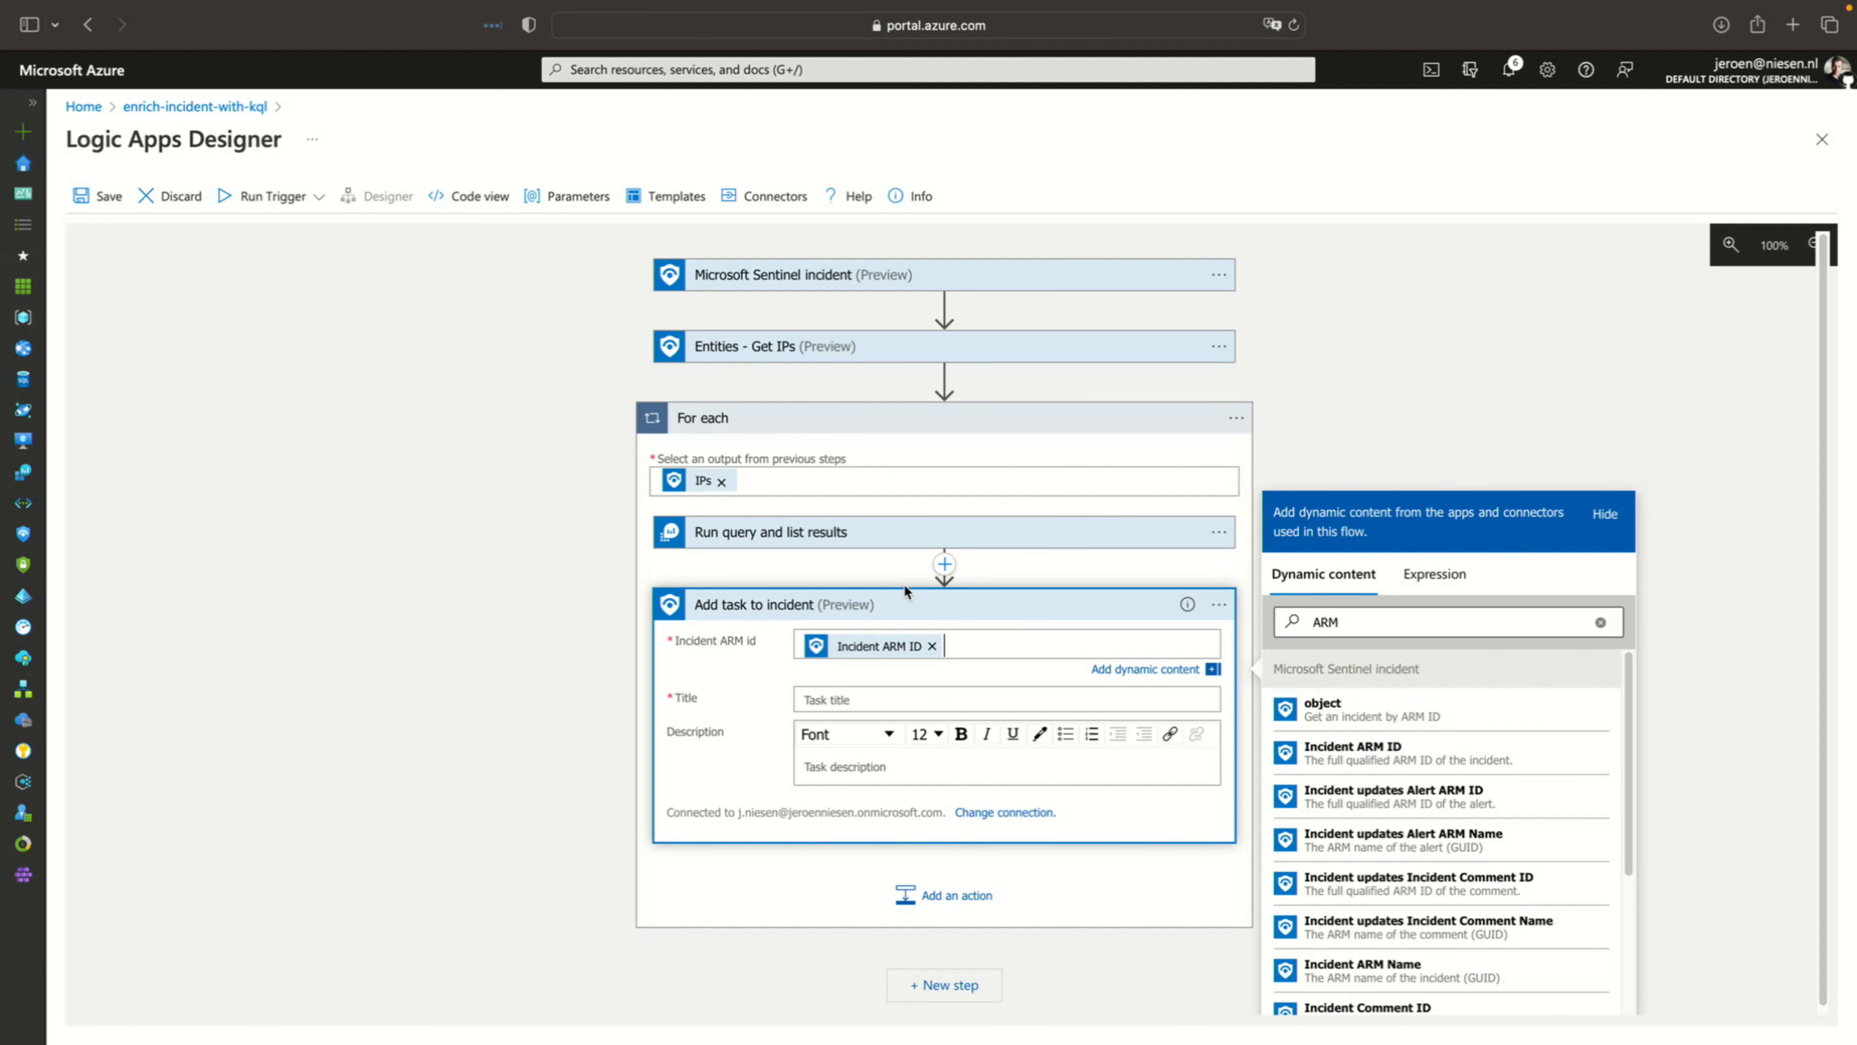
Enter Signins seen with IP addres as the title of the incident task
{"action": "left_click", "coordinate": [883, 699]}
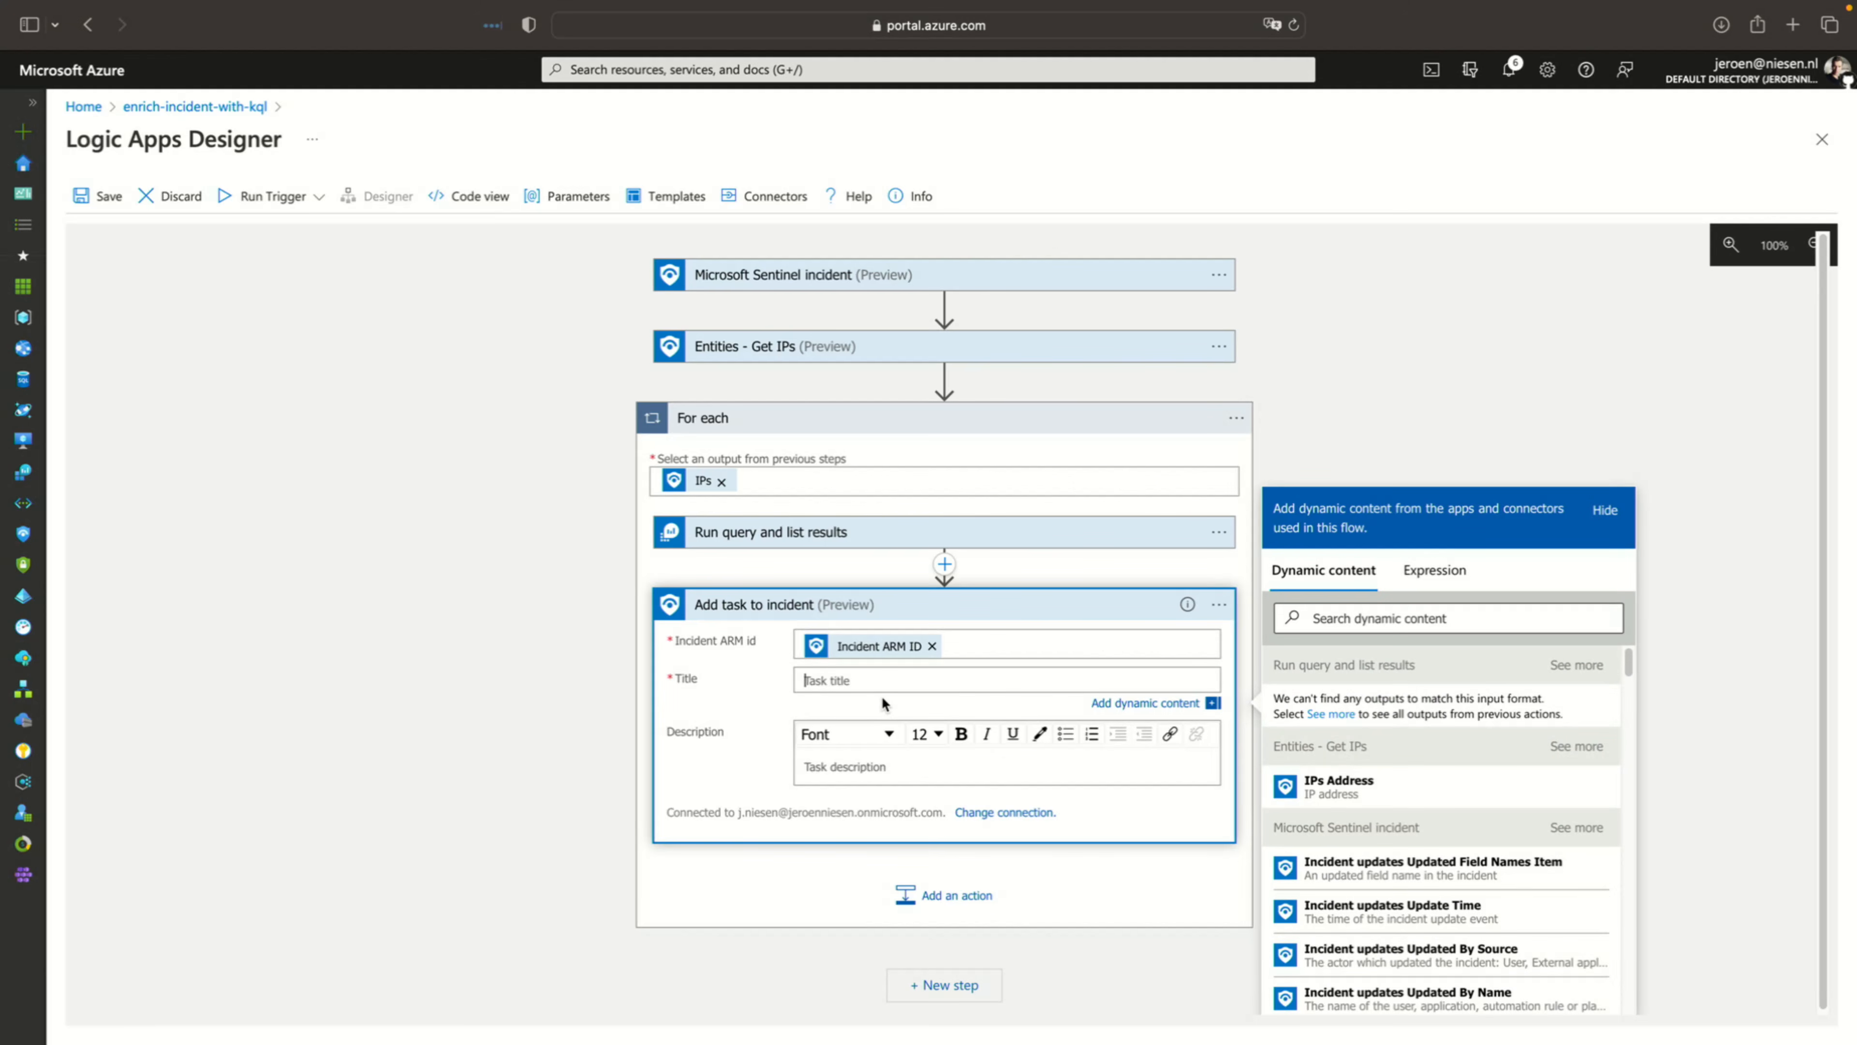
{"action": "type", "text": "Signins seen with IP addres"}
{"action": "left_click", "coordinate": [874, 765]}
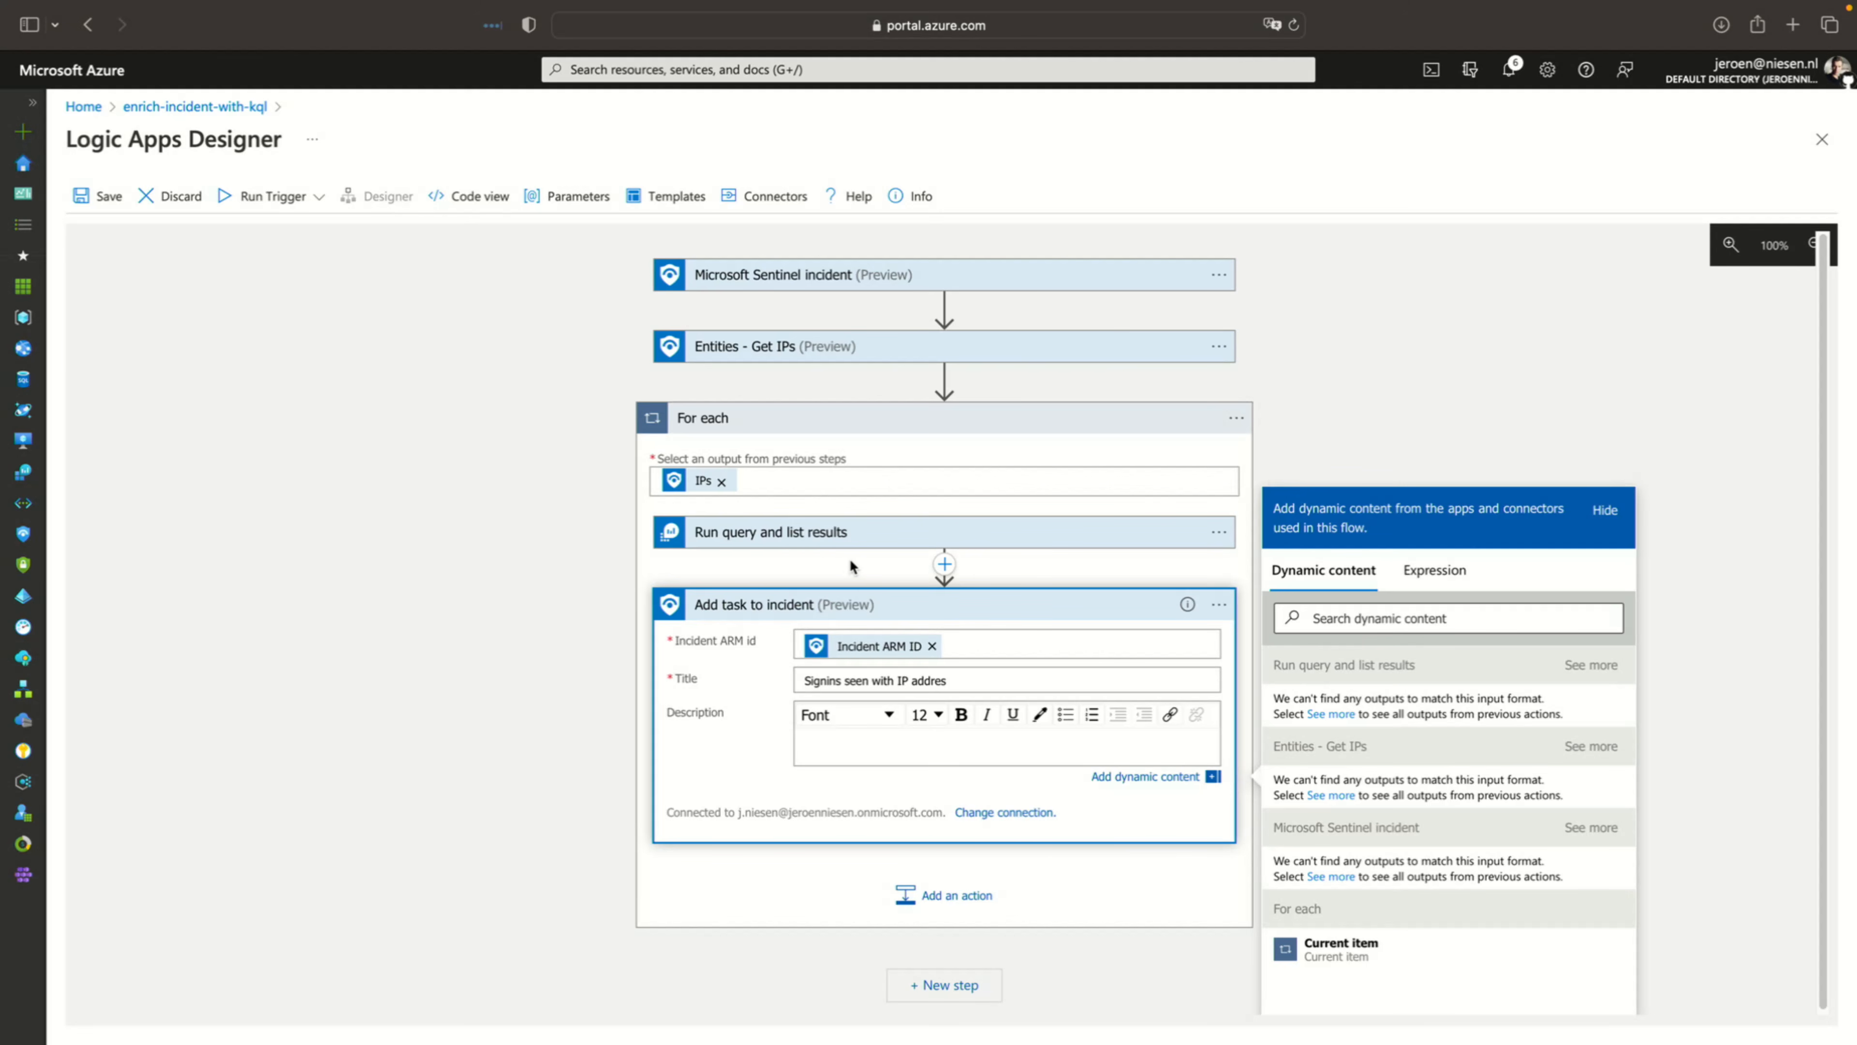
Insert the query's value dynamic content after the task title text, and move it from there into the task description
{"action": "left_click", "coordinate": [986, 680]}
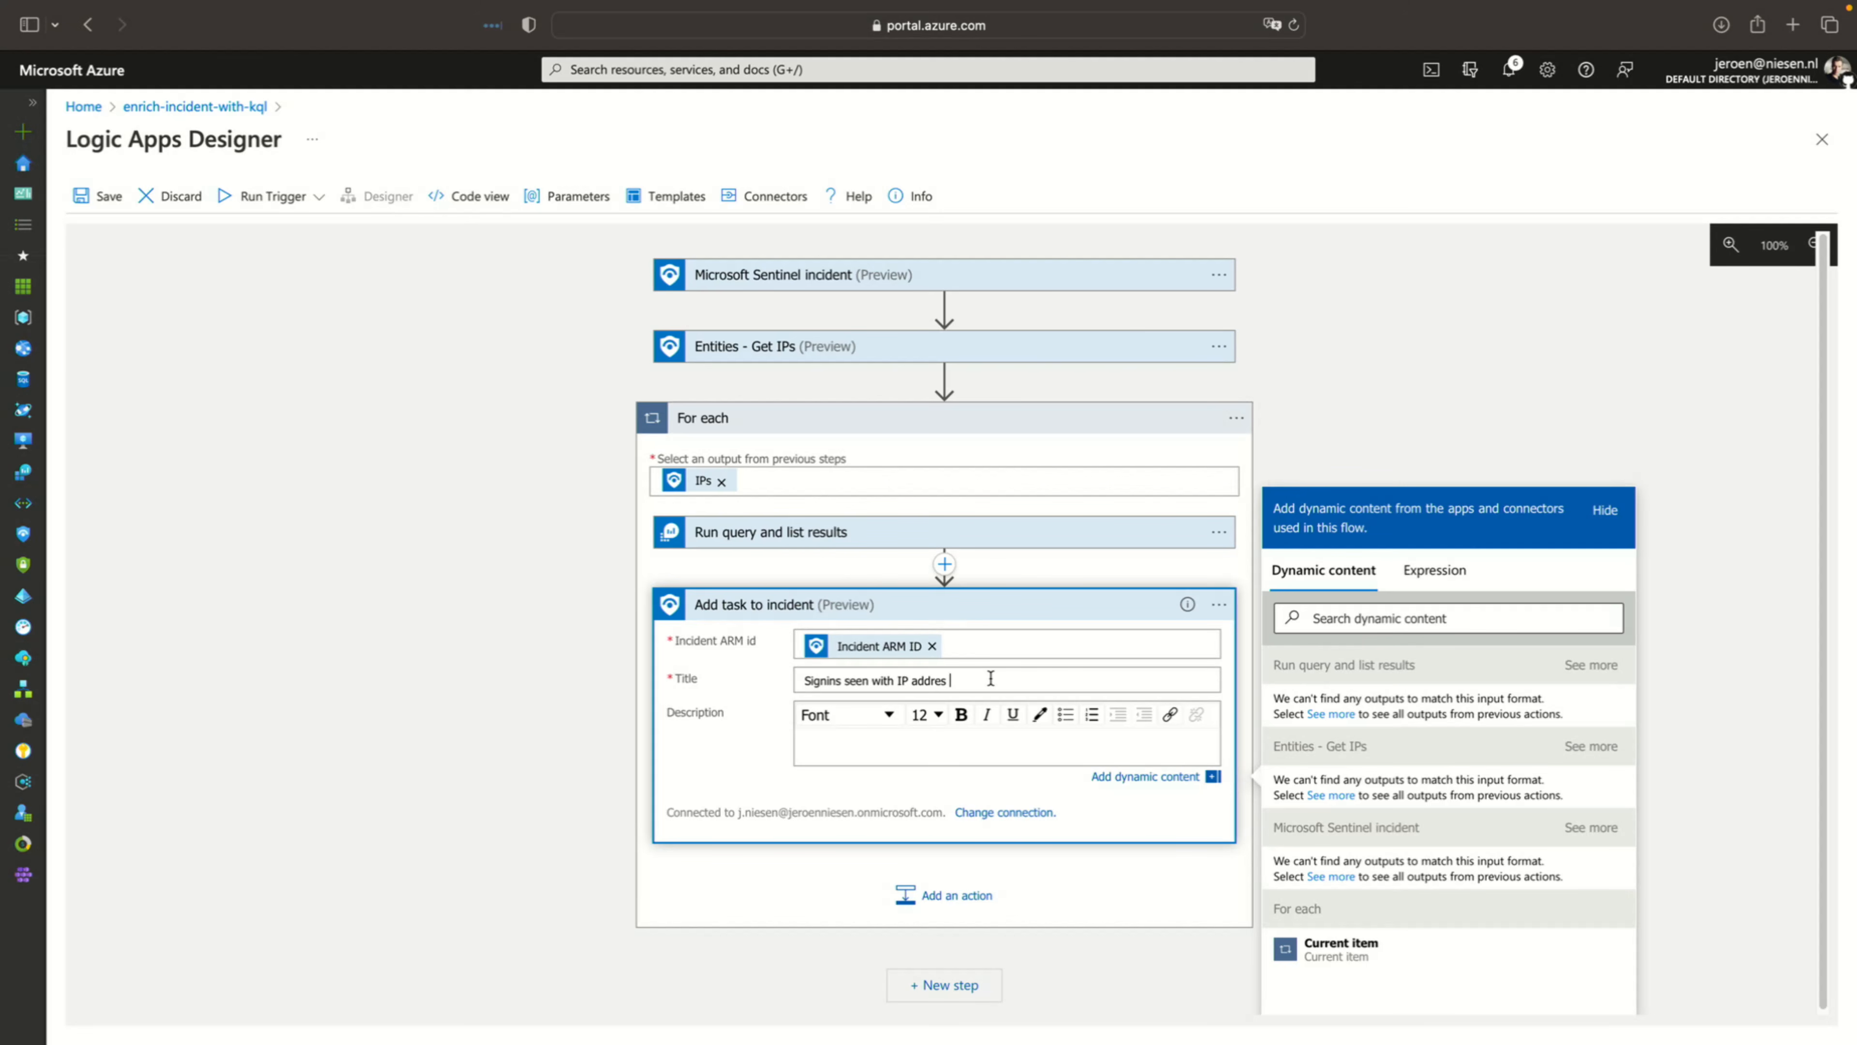
{"action": "left_click", "coordinate": [1330, 714]}
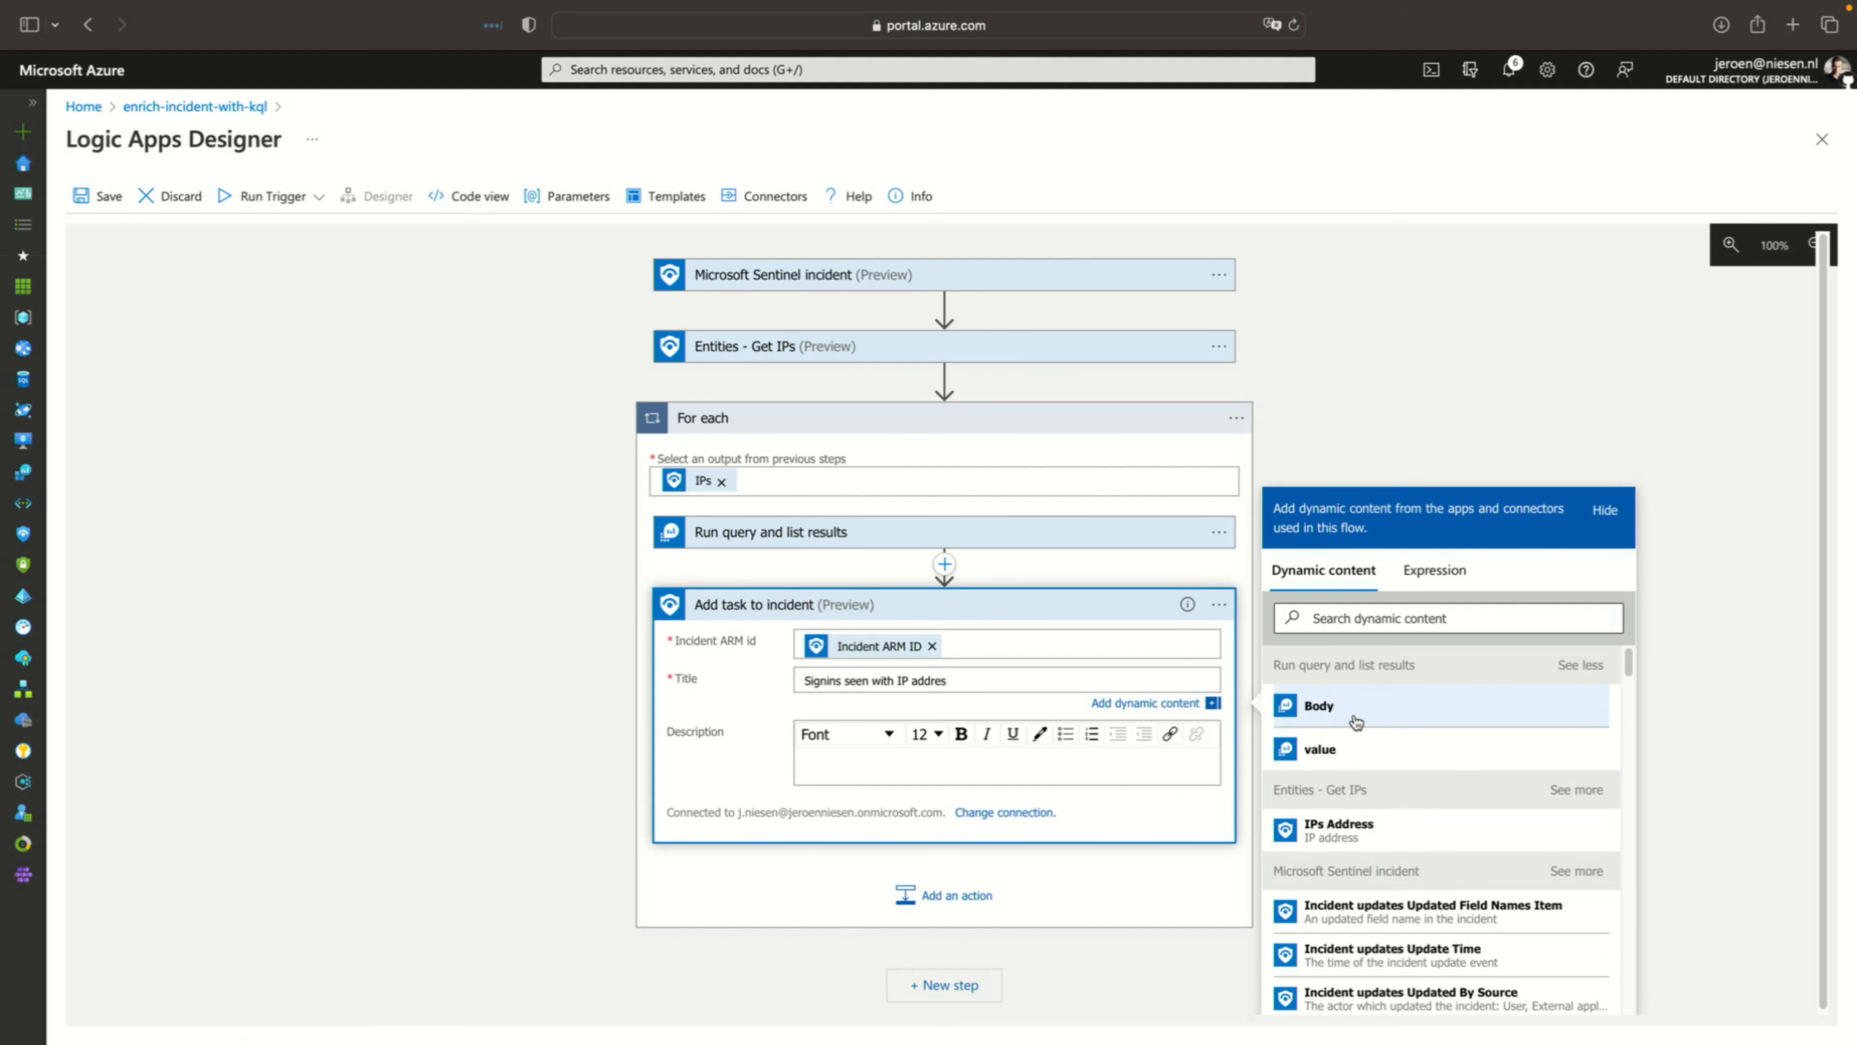
{"action": "left_click", "coordinate": [1352, 747]}
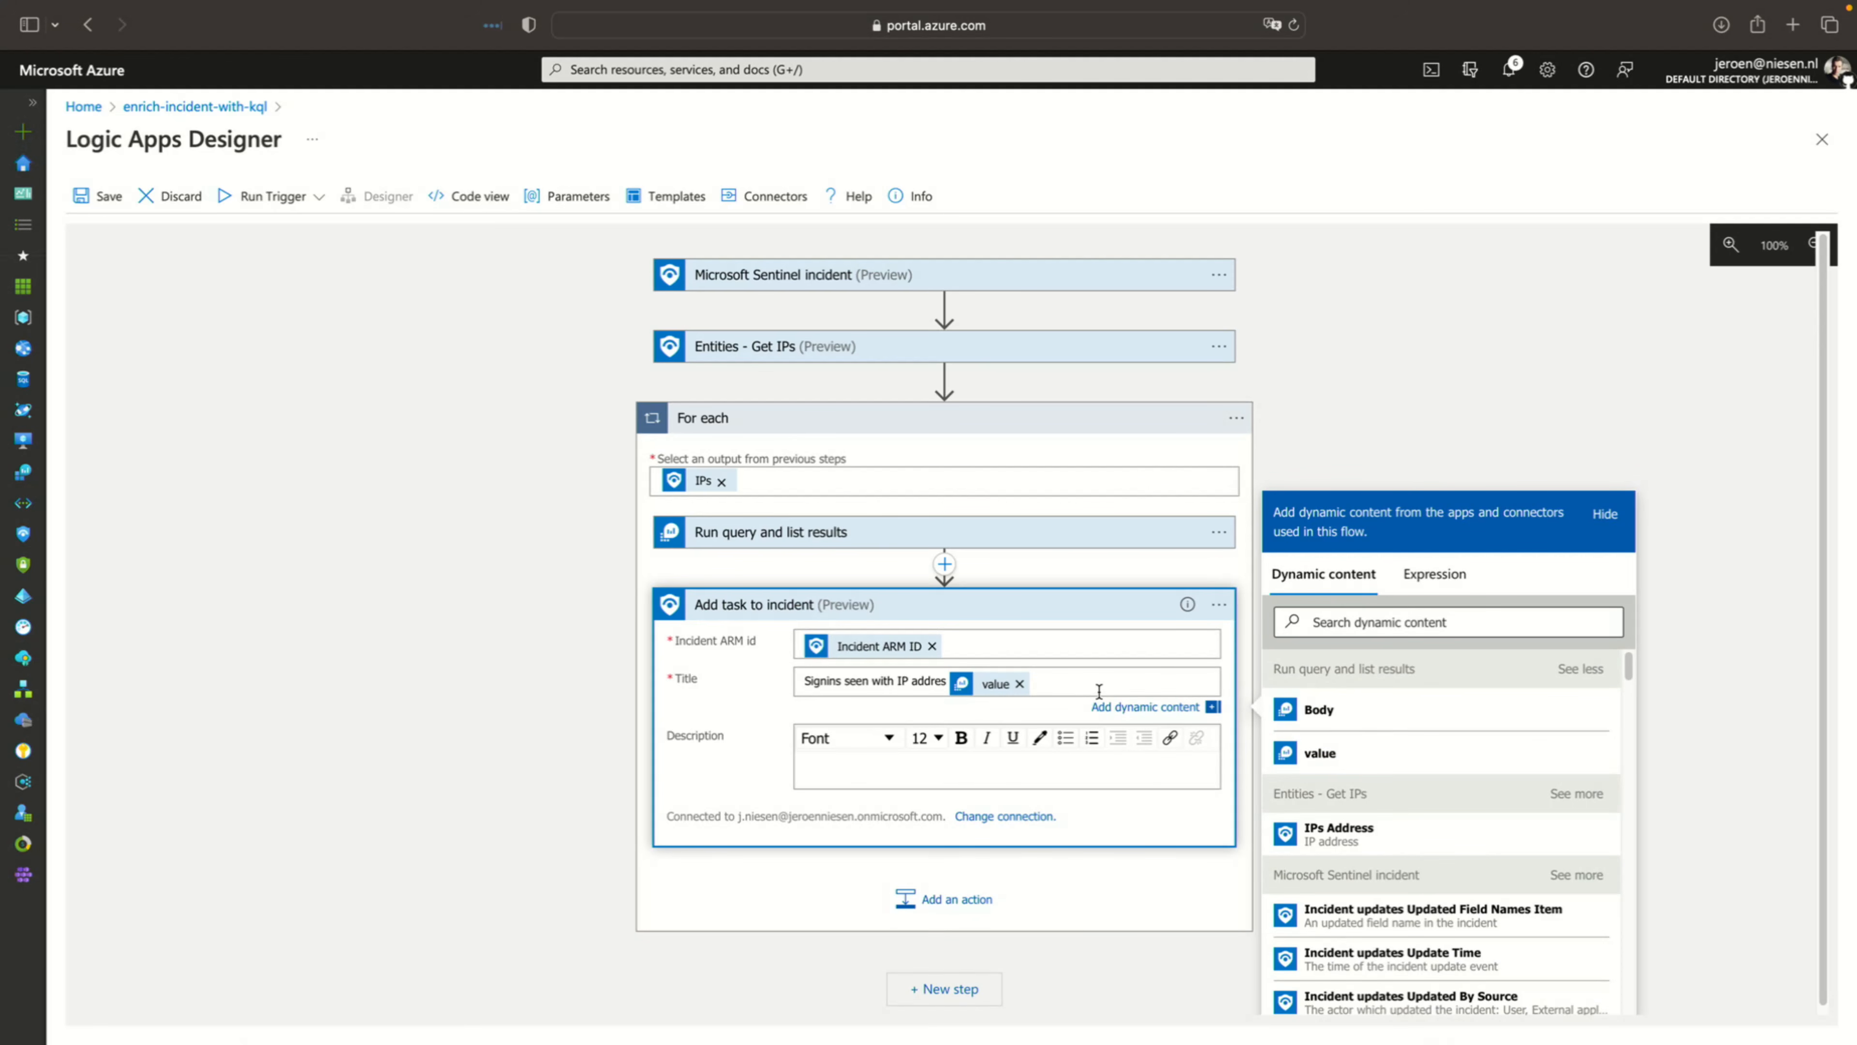
{"action": "key", "text": "super+a"}
{"action": "key", "text": "Right"}
{"action": "left_click_drag", "start_coordinate": [1045, 679], "coordinate": [945, 678]}
{"action": "key", "text": "BackSpace"}
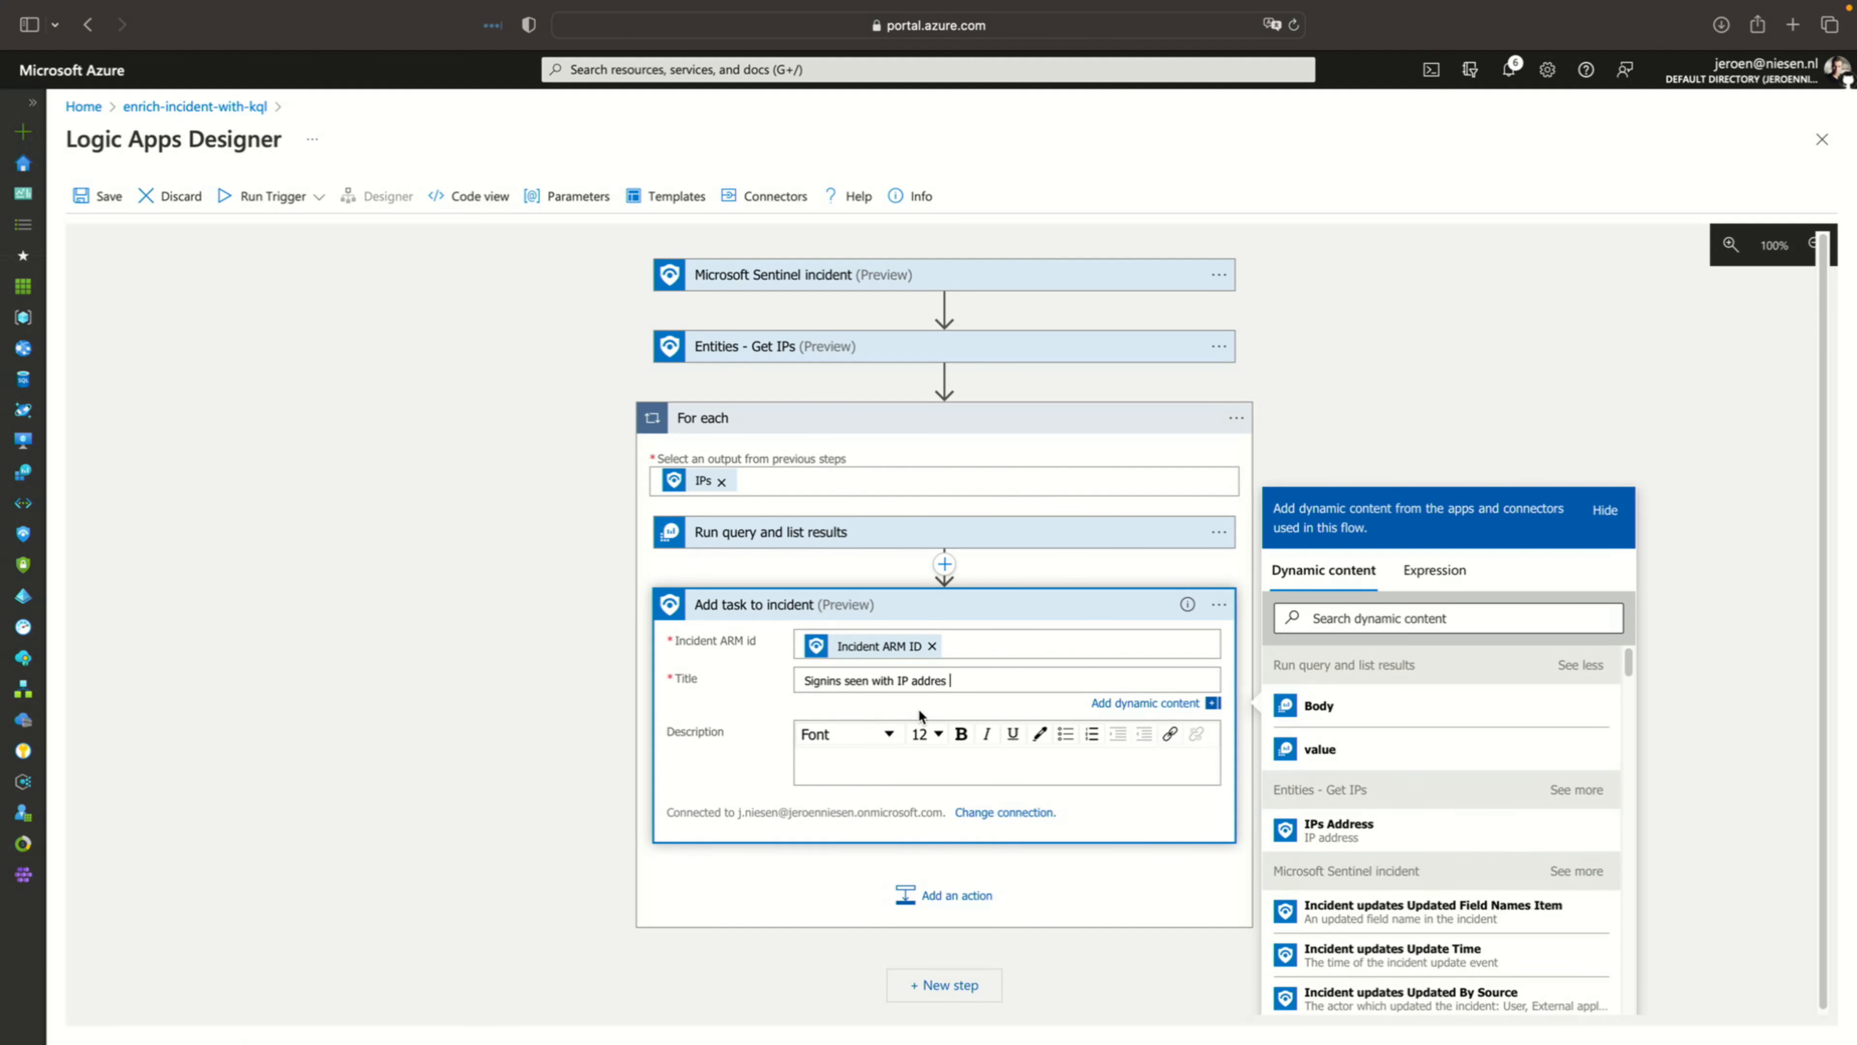
{"action": "left_click", "coordinate": [892, 761]}
{"action": "key", "text": "super+v"}
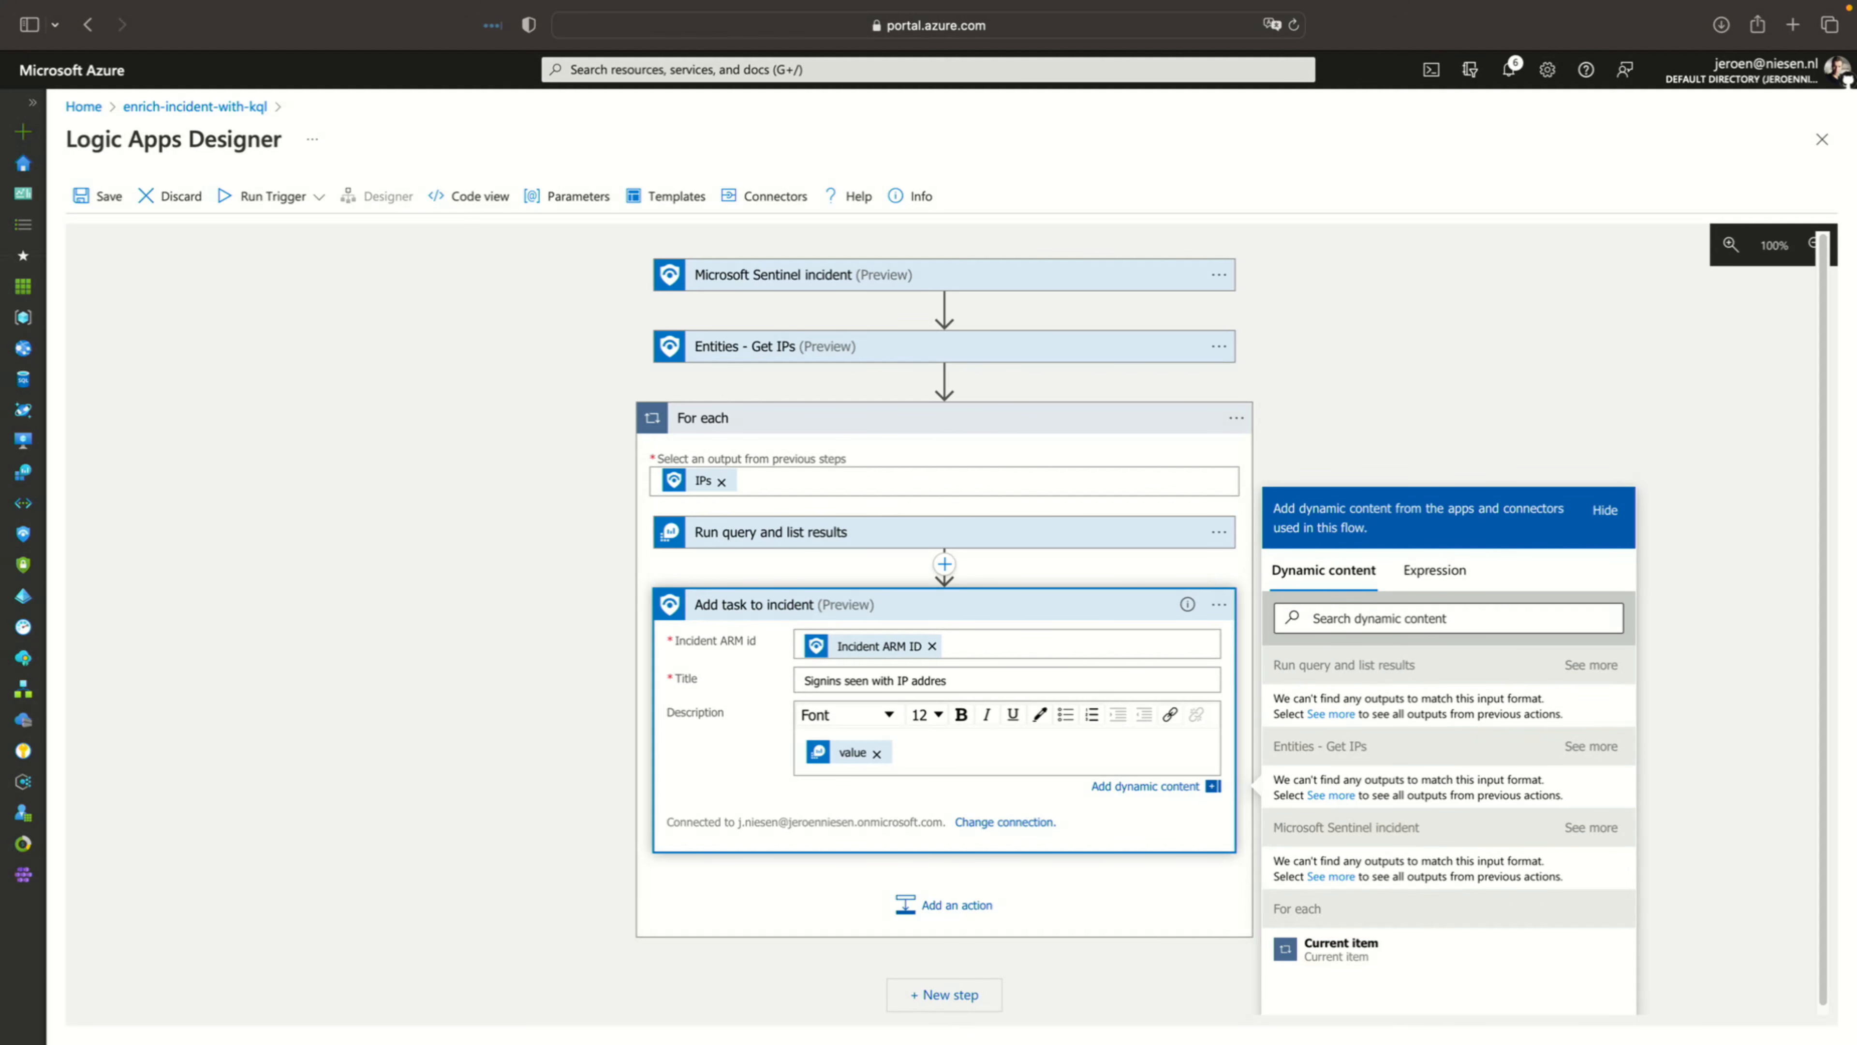
Add the line KQL results: above the value token in the task description and try to save the logic app
{"action": "type", "text": "KQL results:"}
{"action": "key", "text": "Return"}
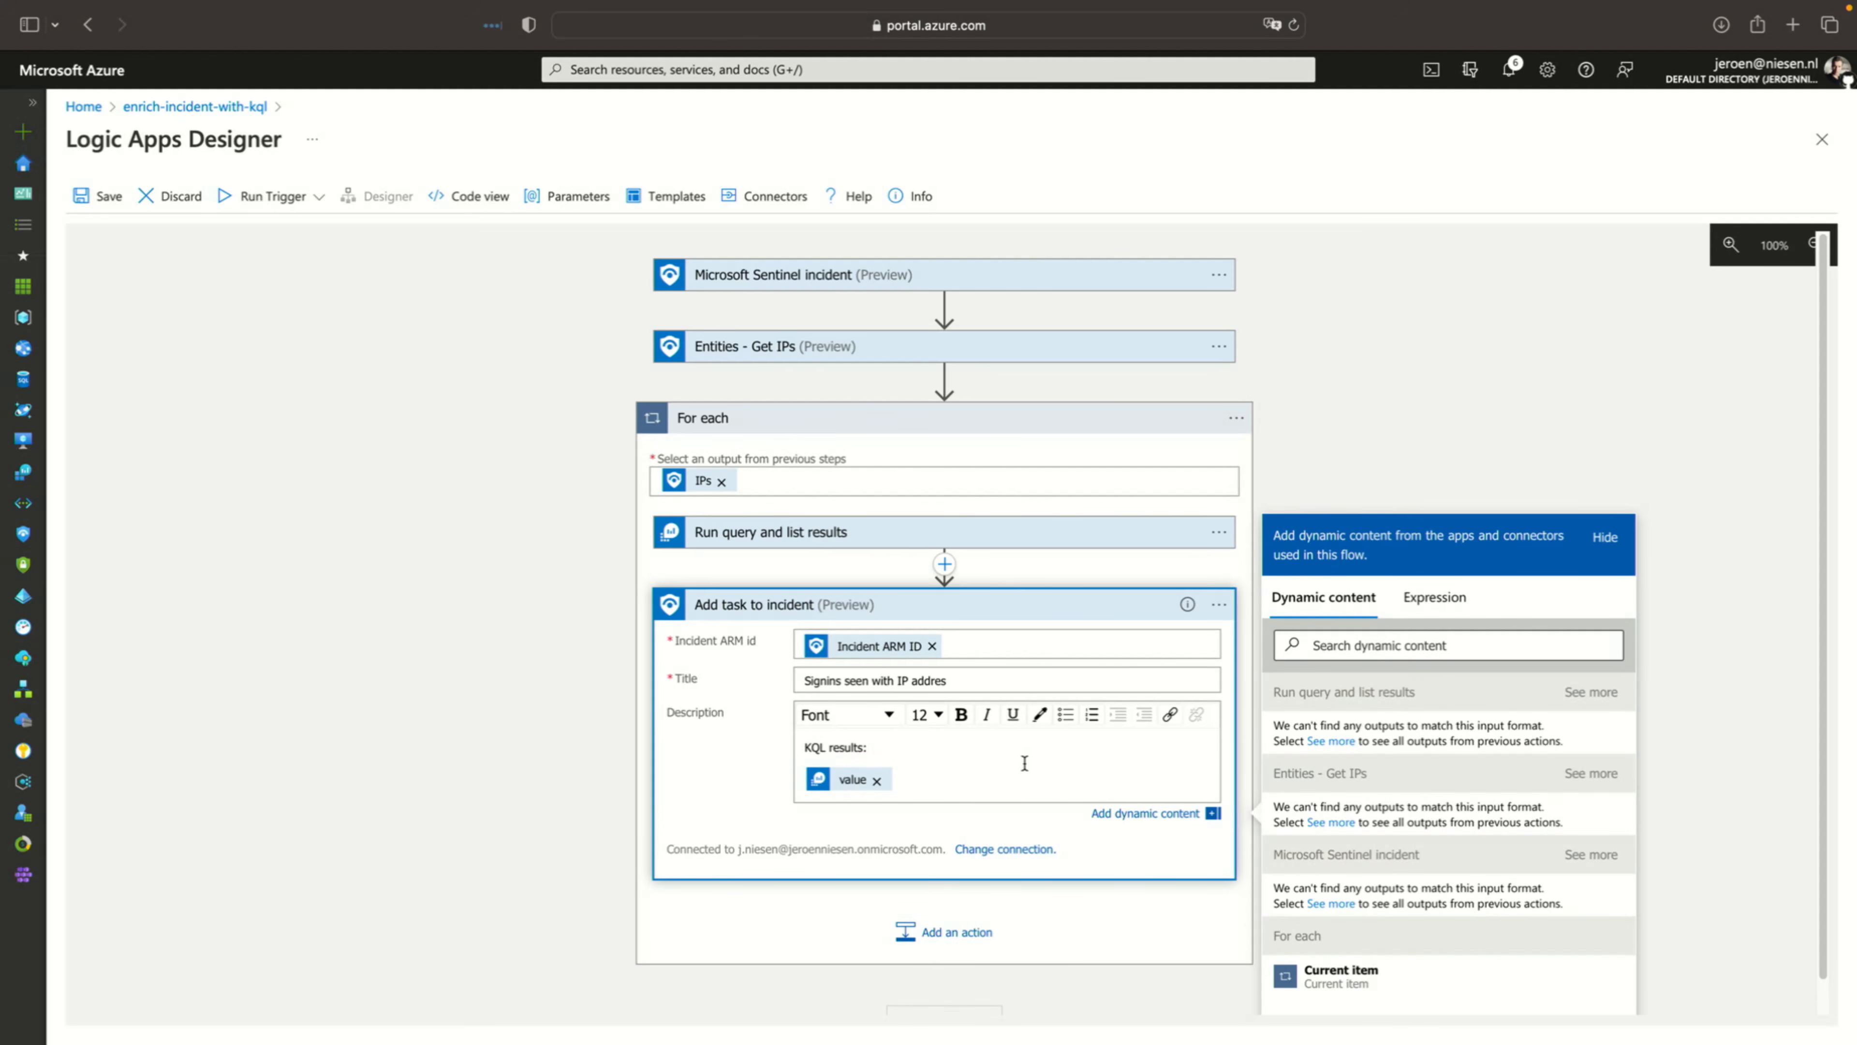
{"action": "left_click", "coordinate": [432, 478]}
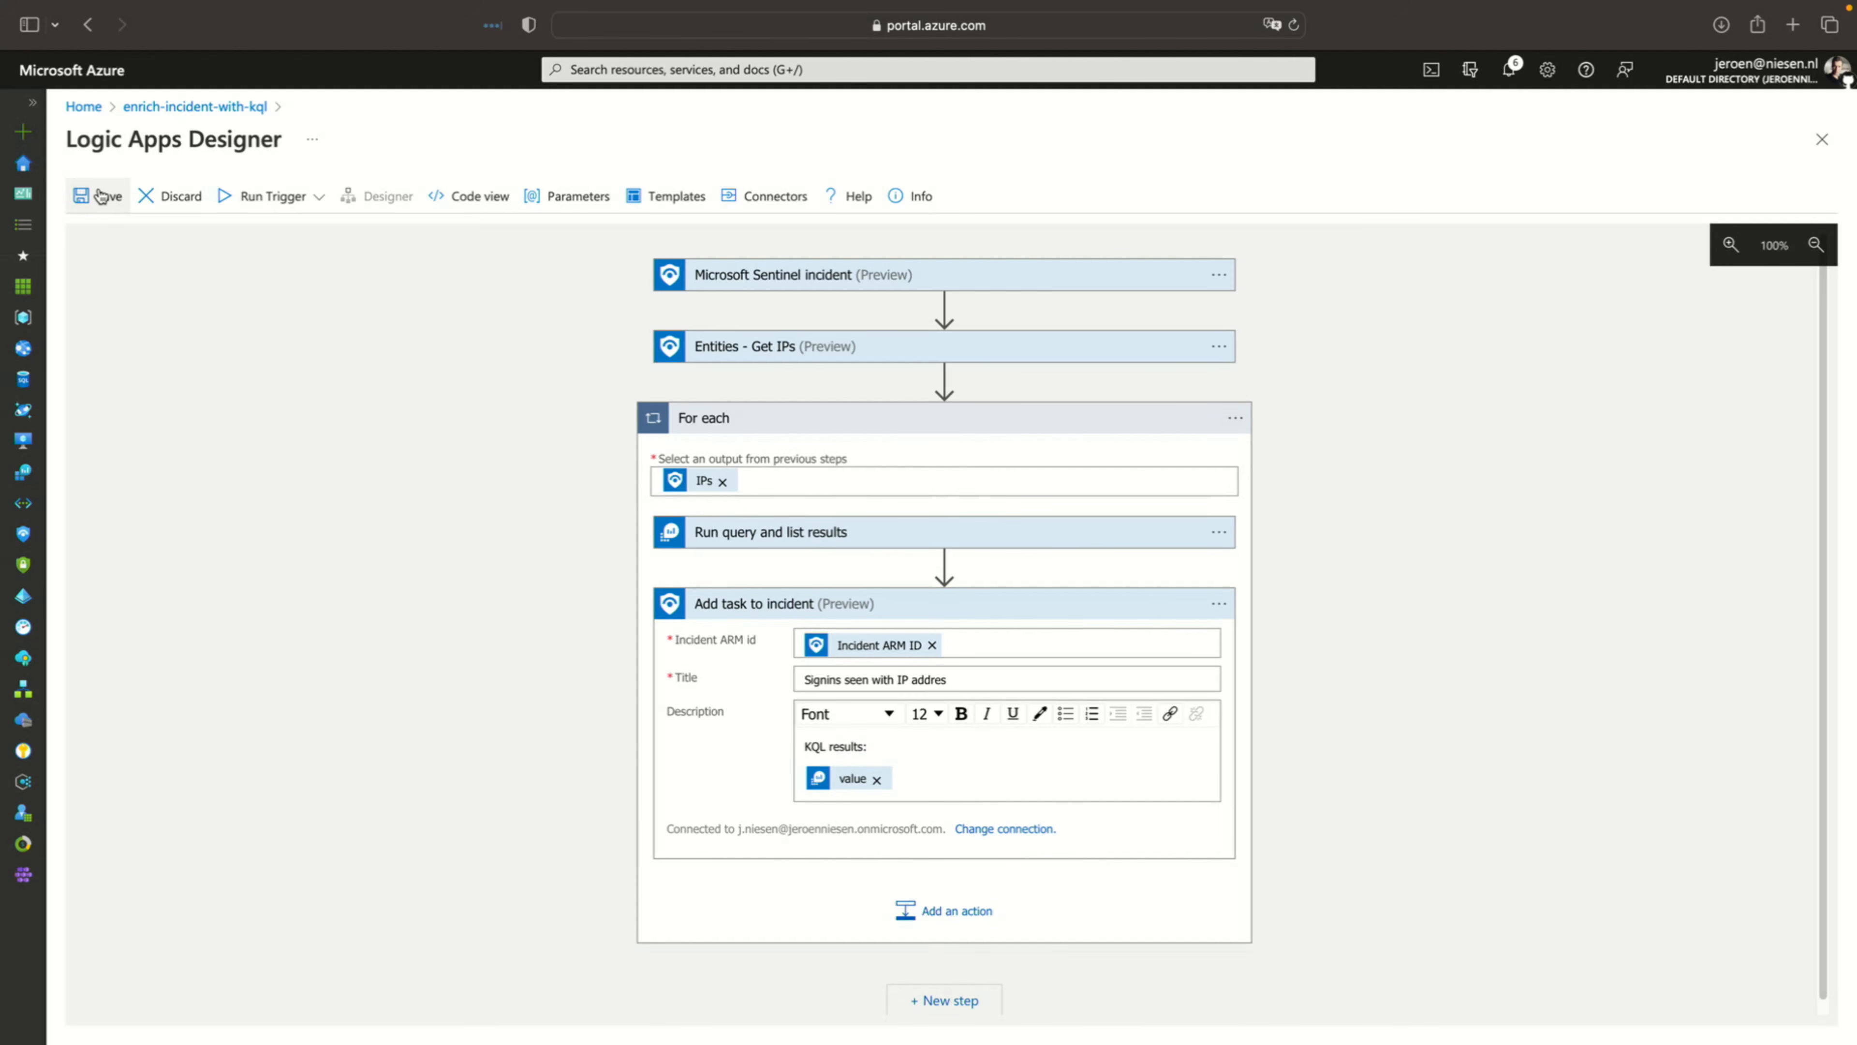
{"action": "left_click", "coordinate": [103, 196]}
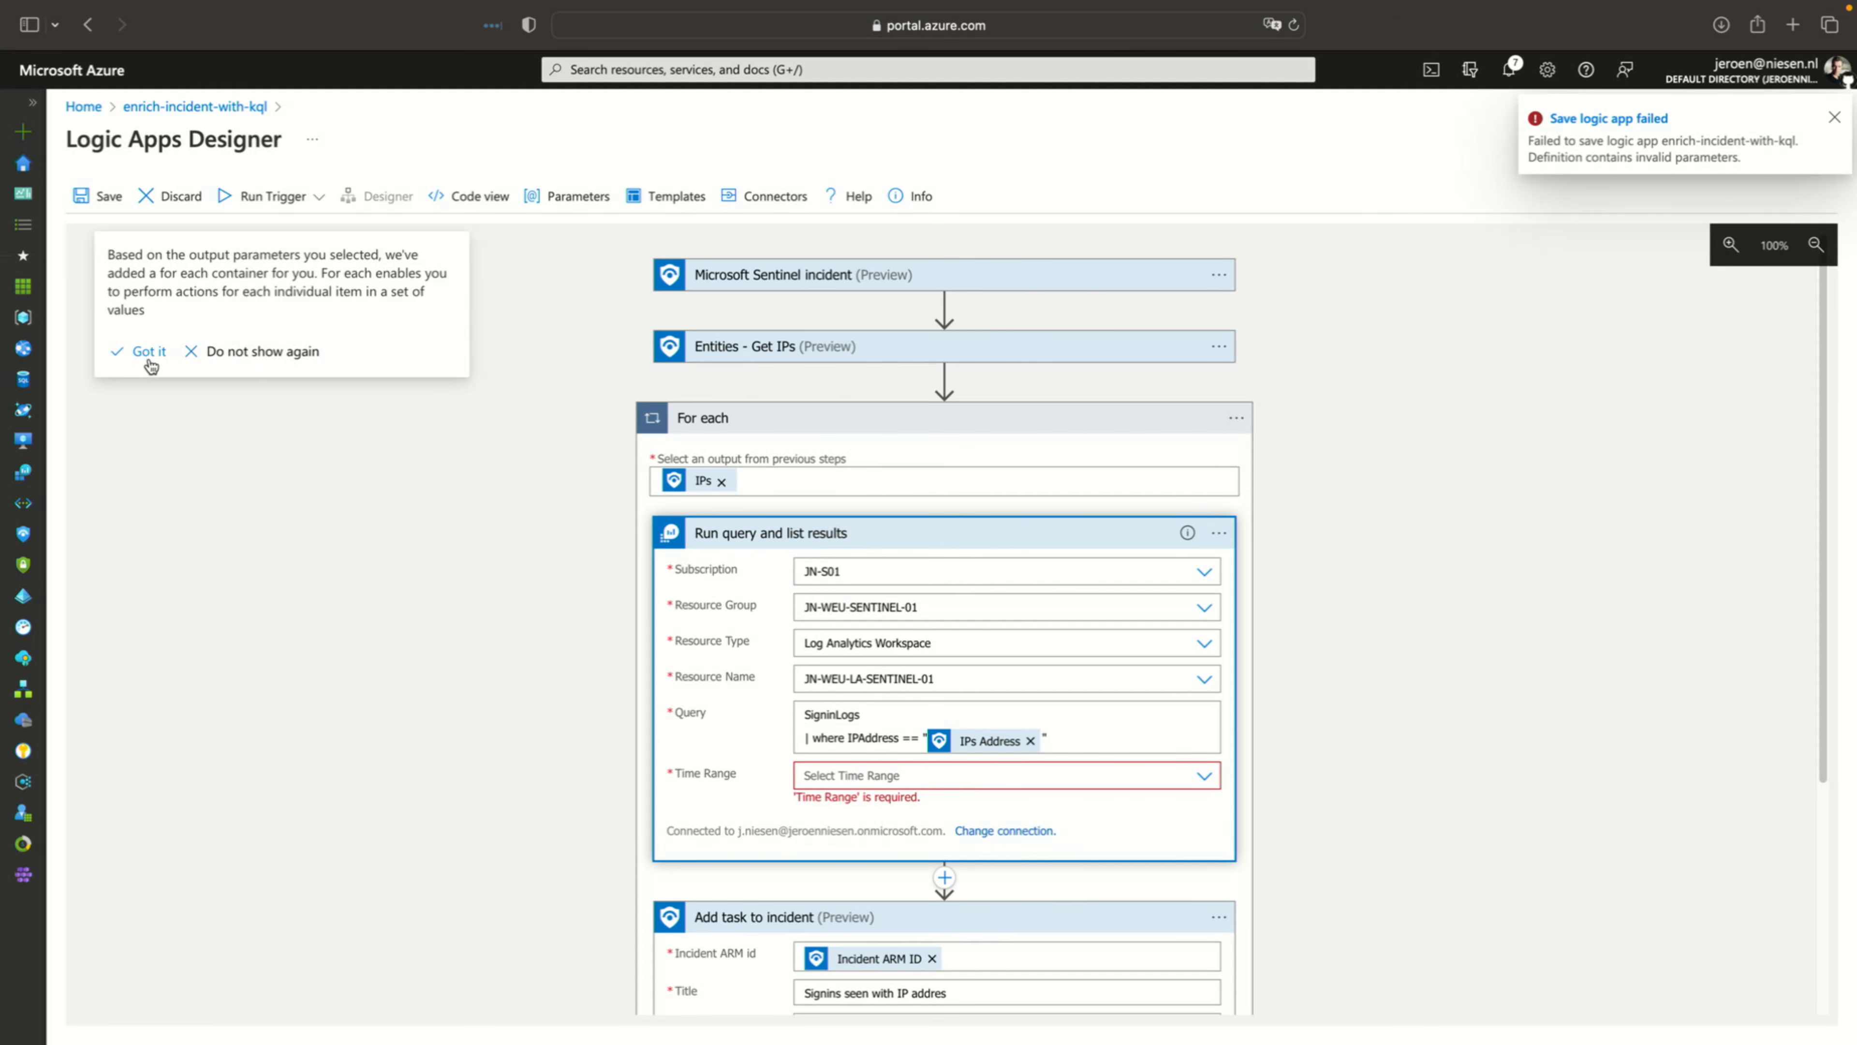
Set the time range of the Run query and list results action to Last 7 days
{"action": "left_click", "coordinate": [1174, 776]}
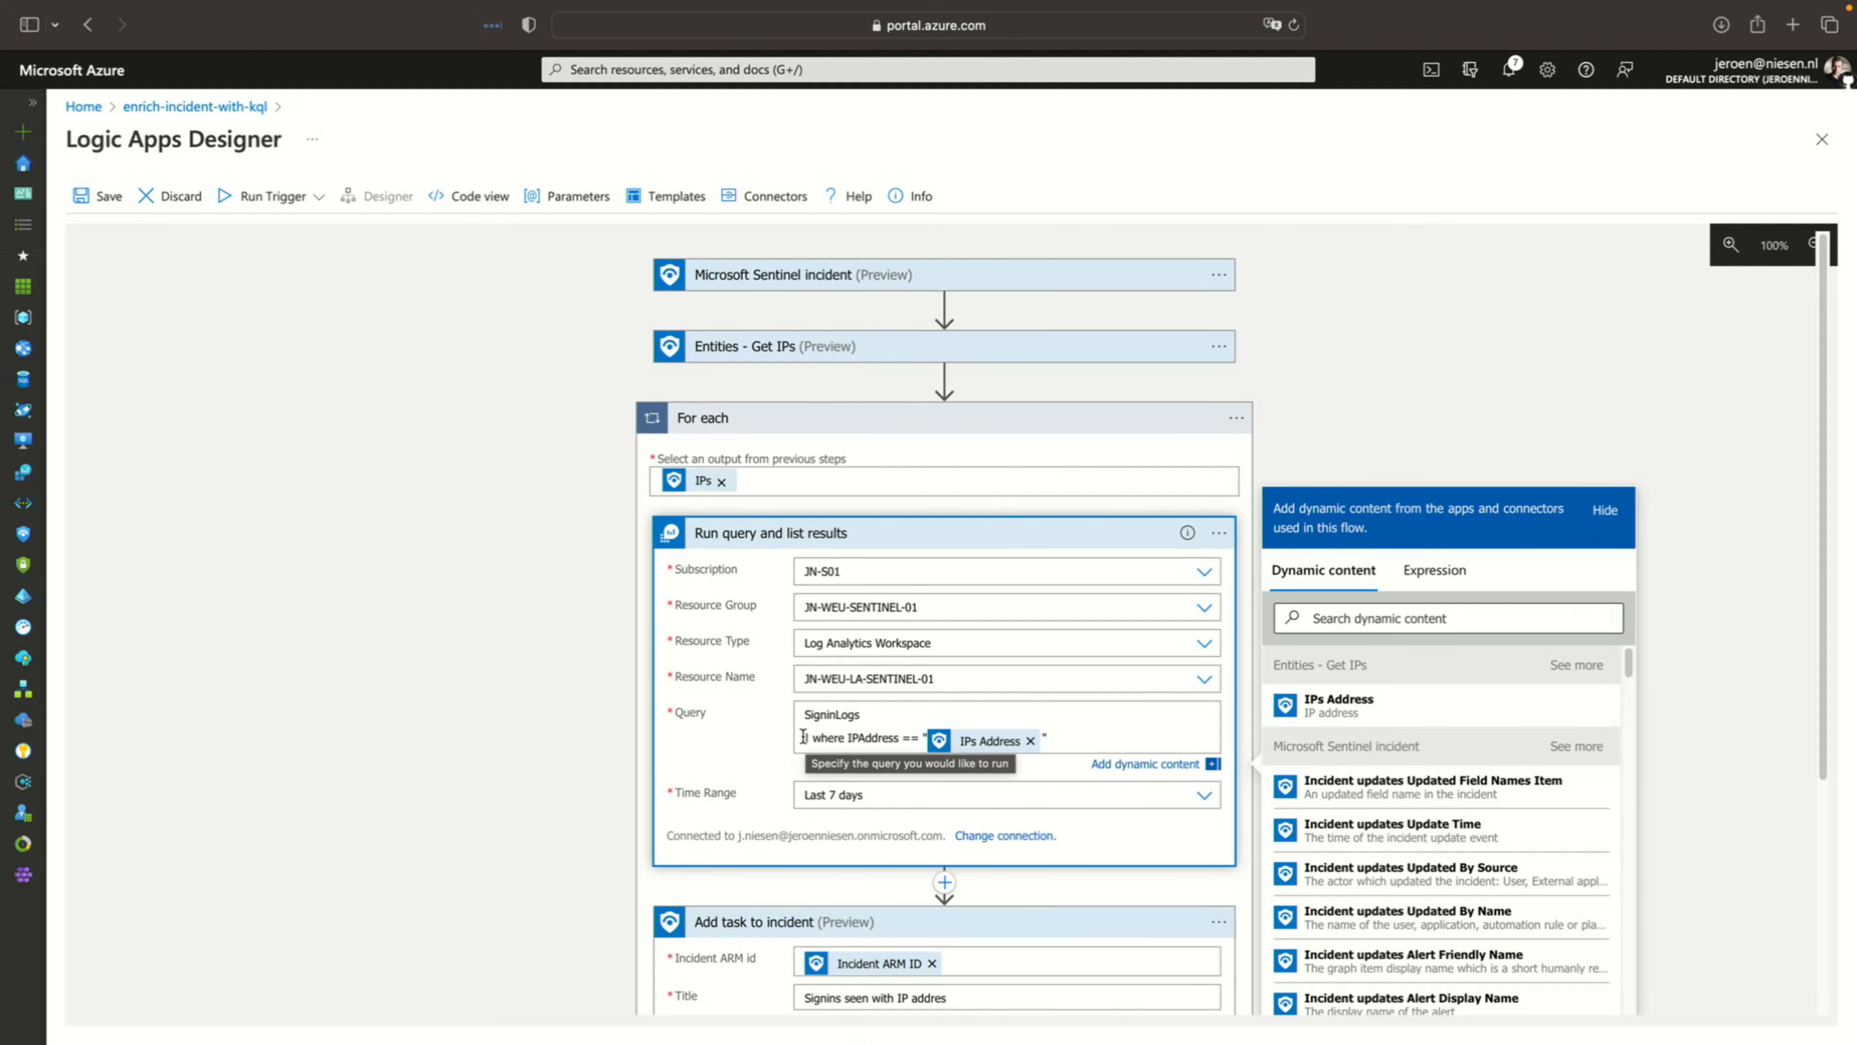
{"action": "left_click", "coordinate": [1016, 796]}
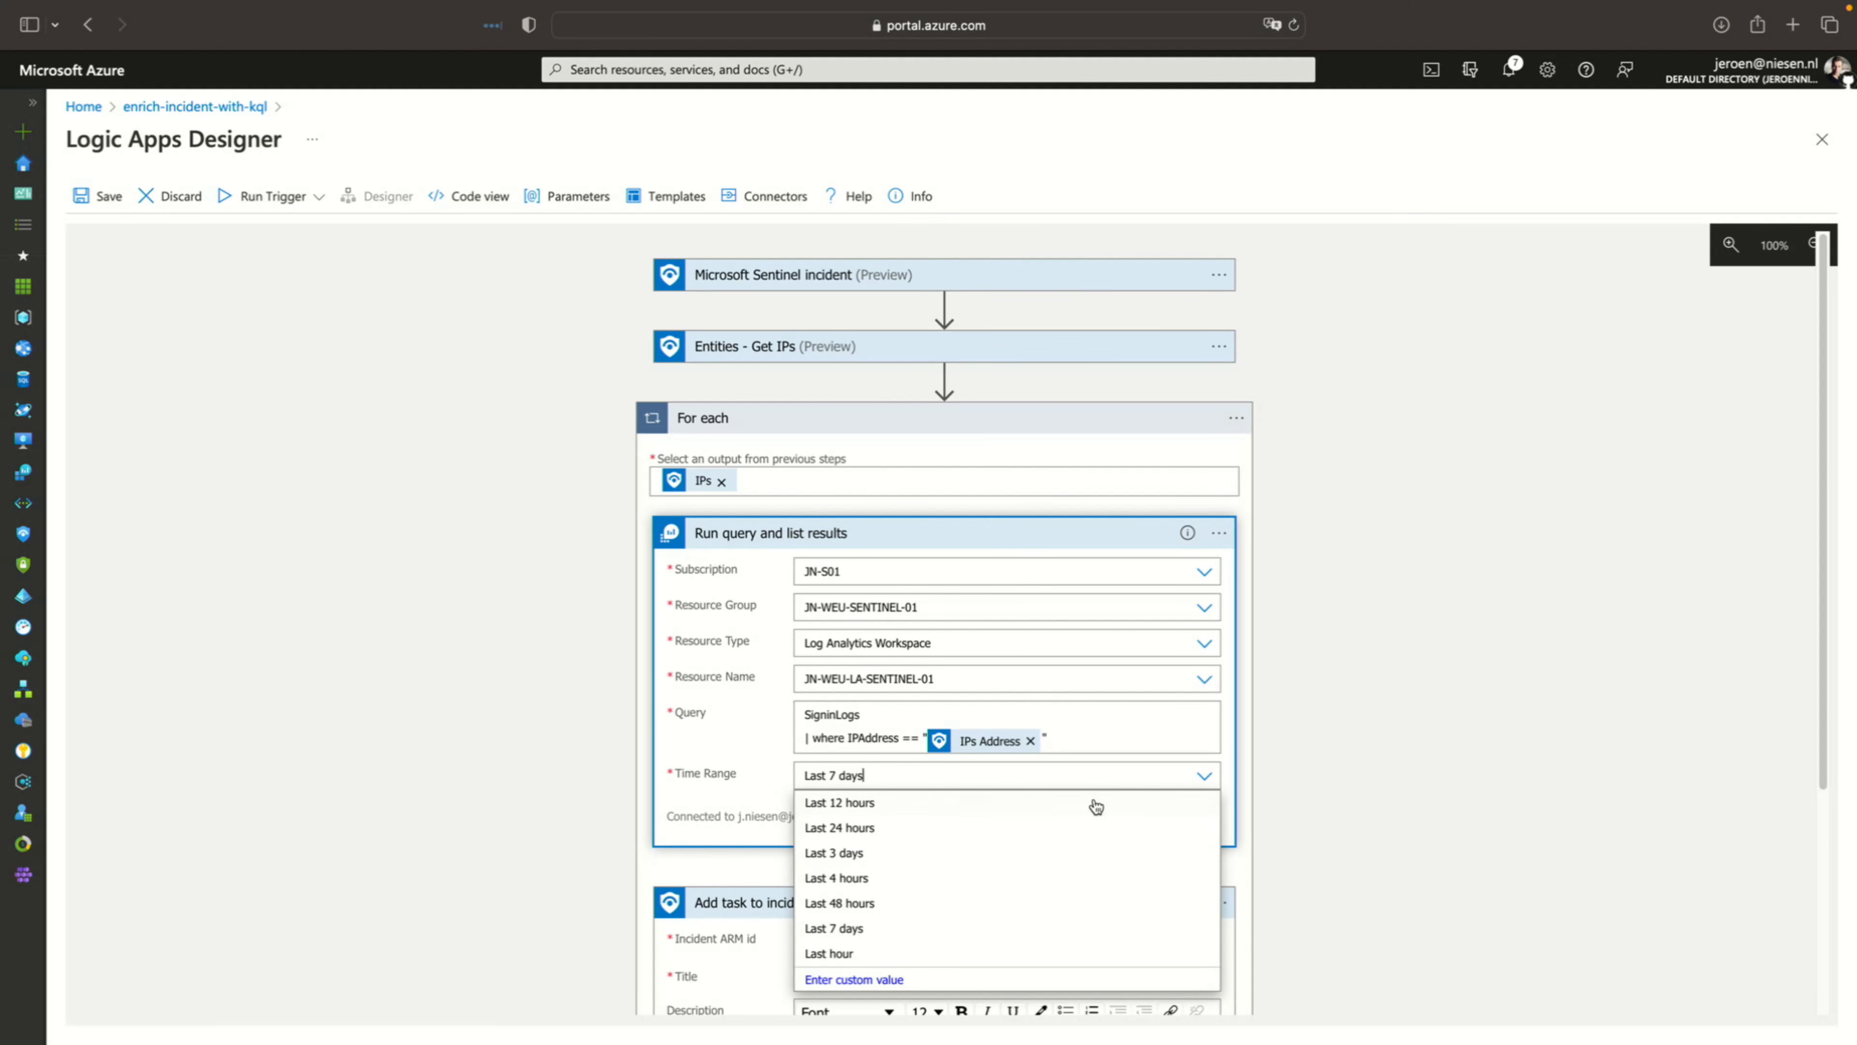
{"action": "left_click", "coordinate": [771, 743]}
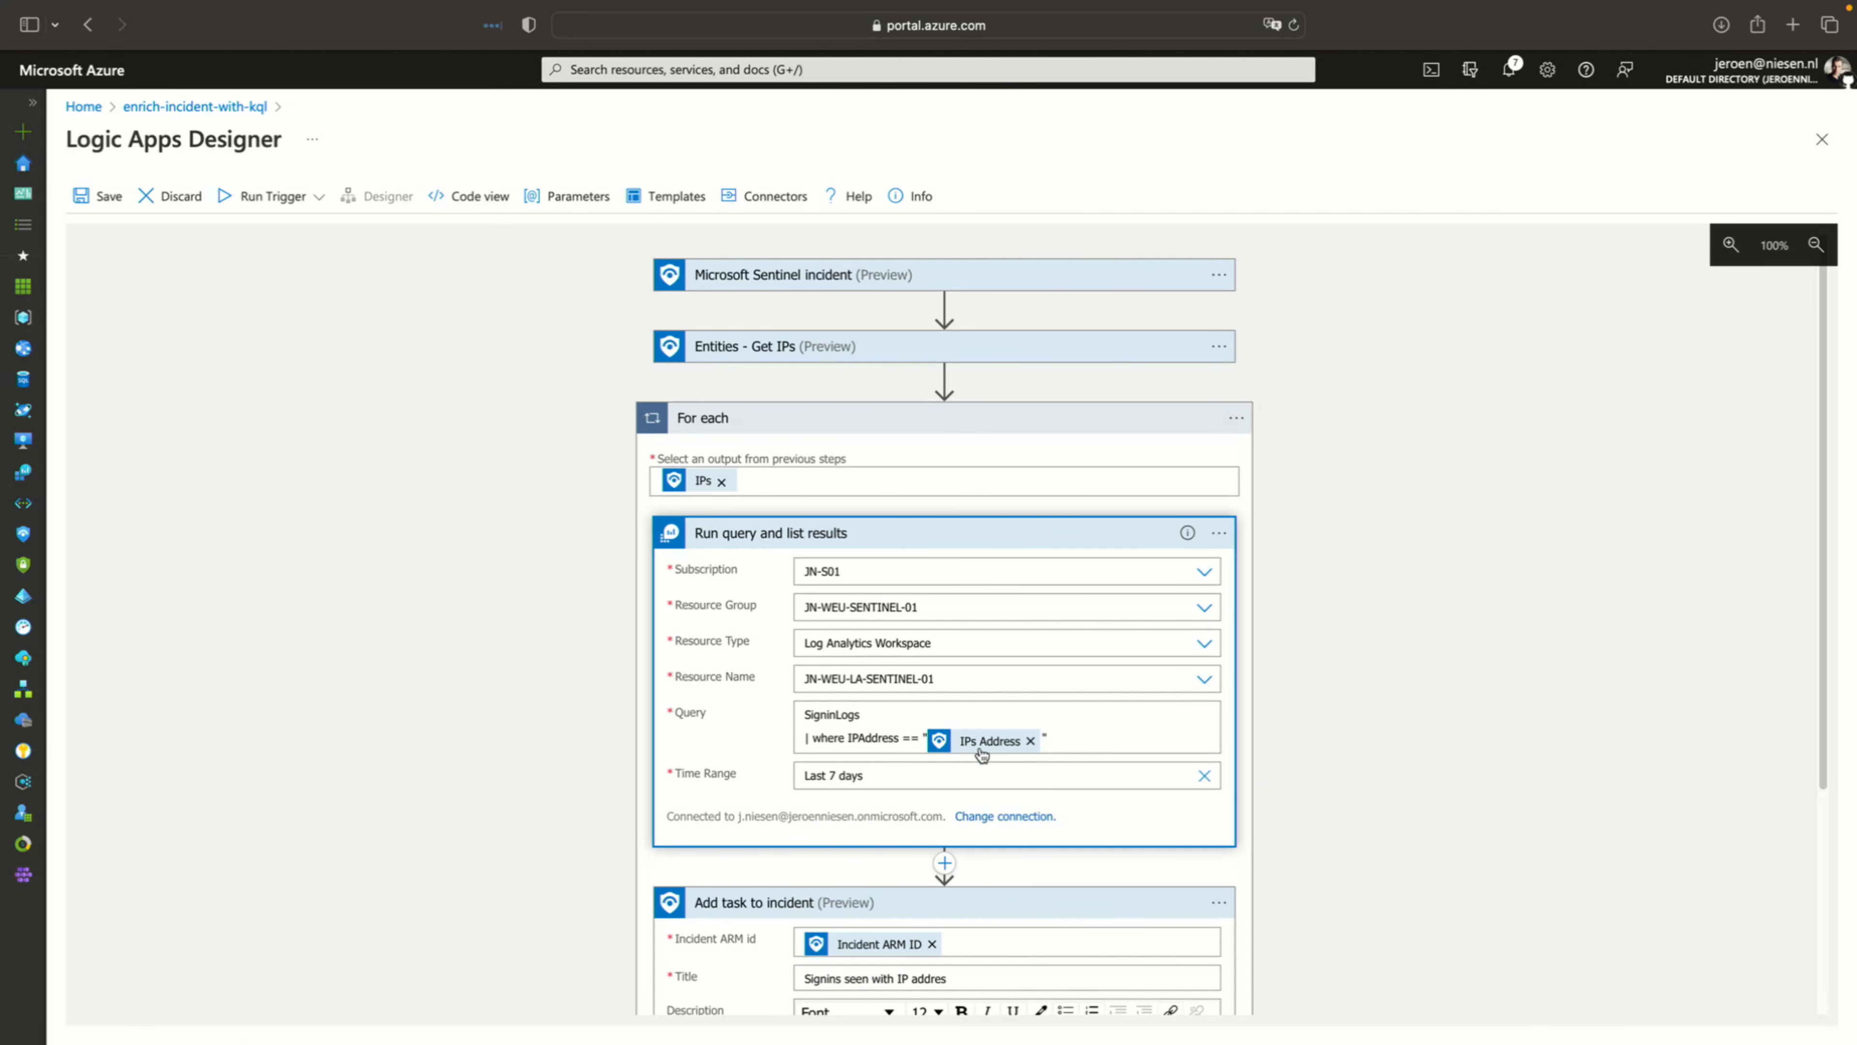
{"action": "left_click", "coordinate": [1064, 768]}
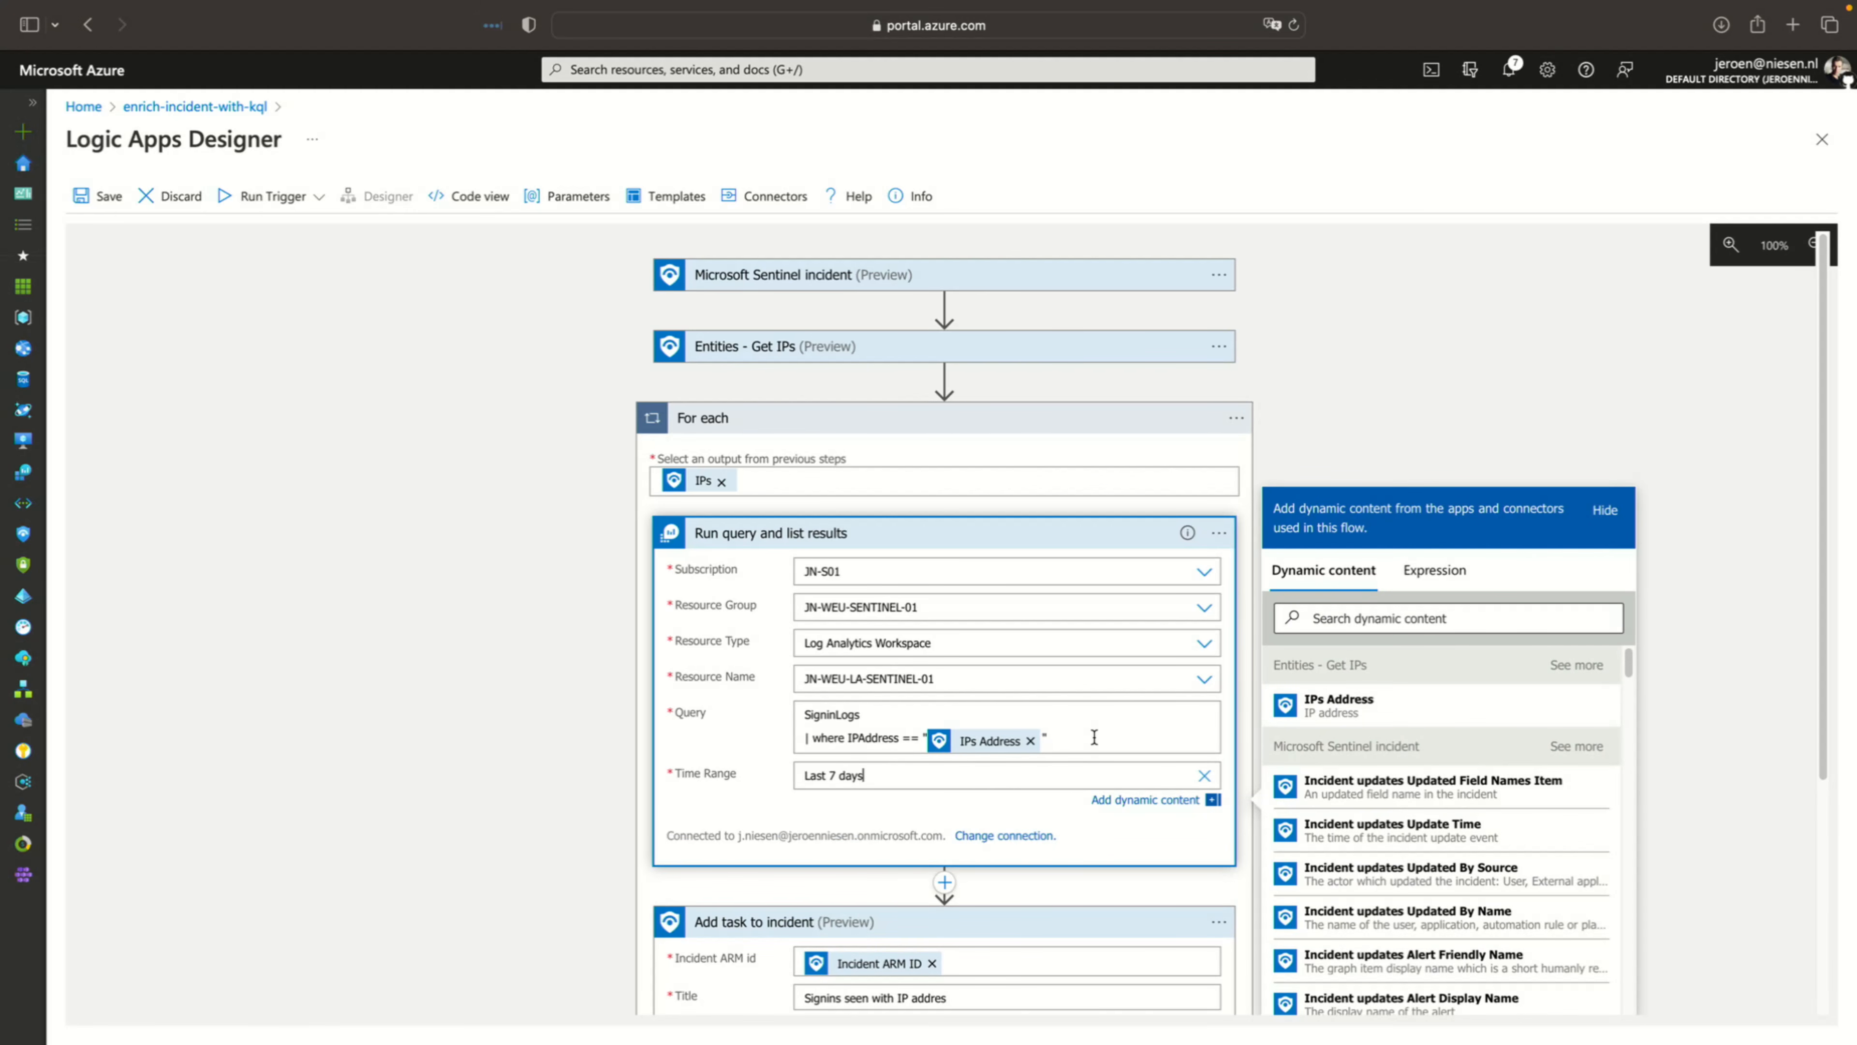
Cut the where IPAddress line out of the query, clear the time range and select Last 7 days again
{"action": "left_click_drag", "start_coordinate": [1094, 737], "coordinate": [786, 742]}
{"action": "key", "text": "super+c"}
{"action": "key", "text": "BackSpace"}
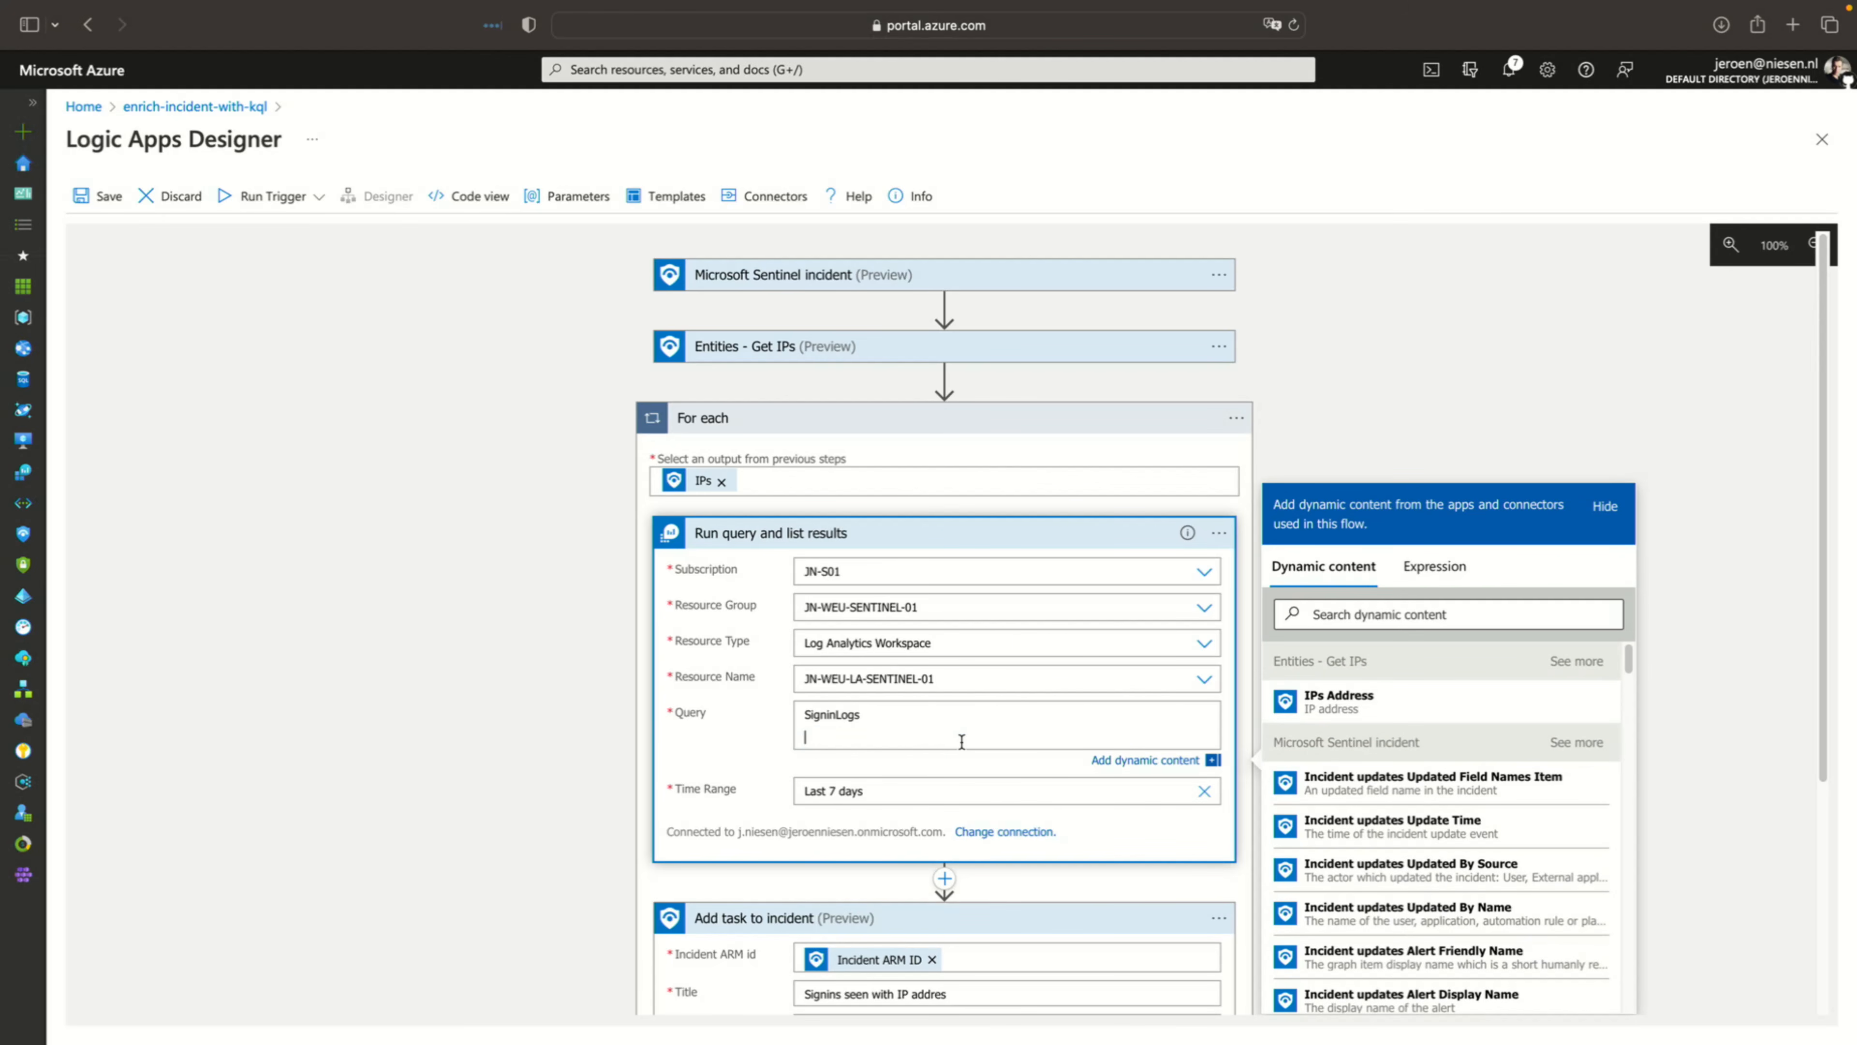
{"action": "left_click", "coordinate": [1199, 794]}
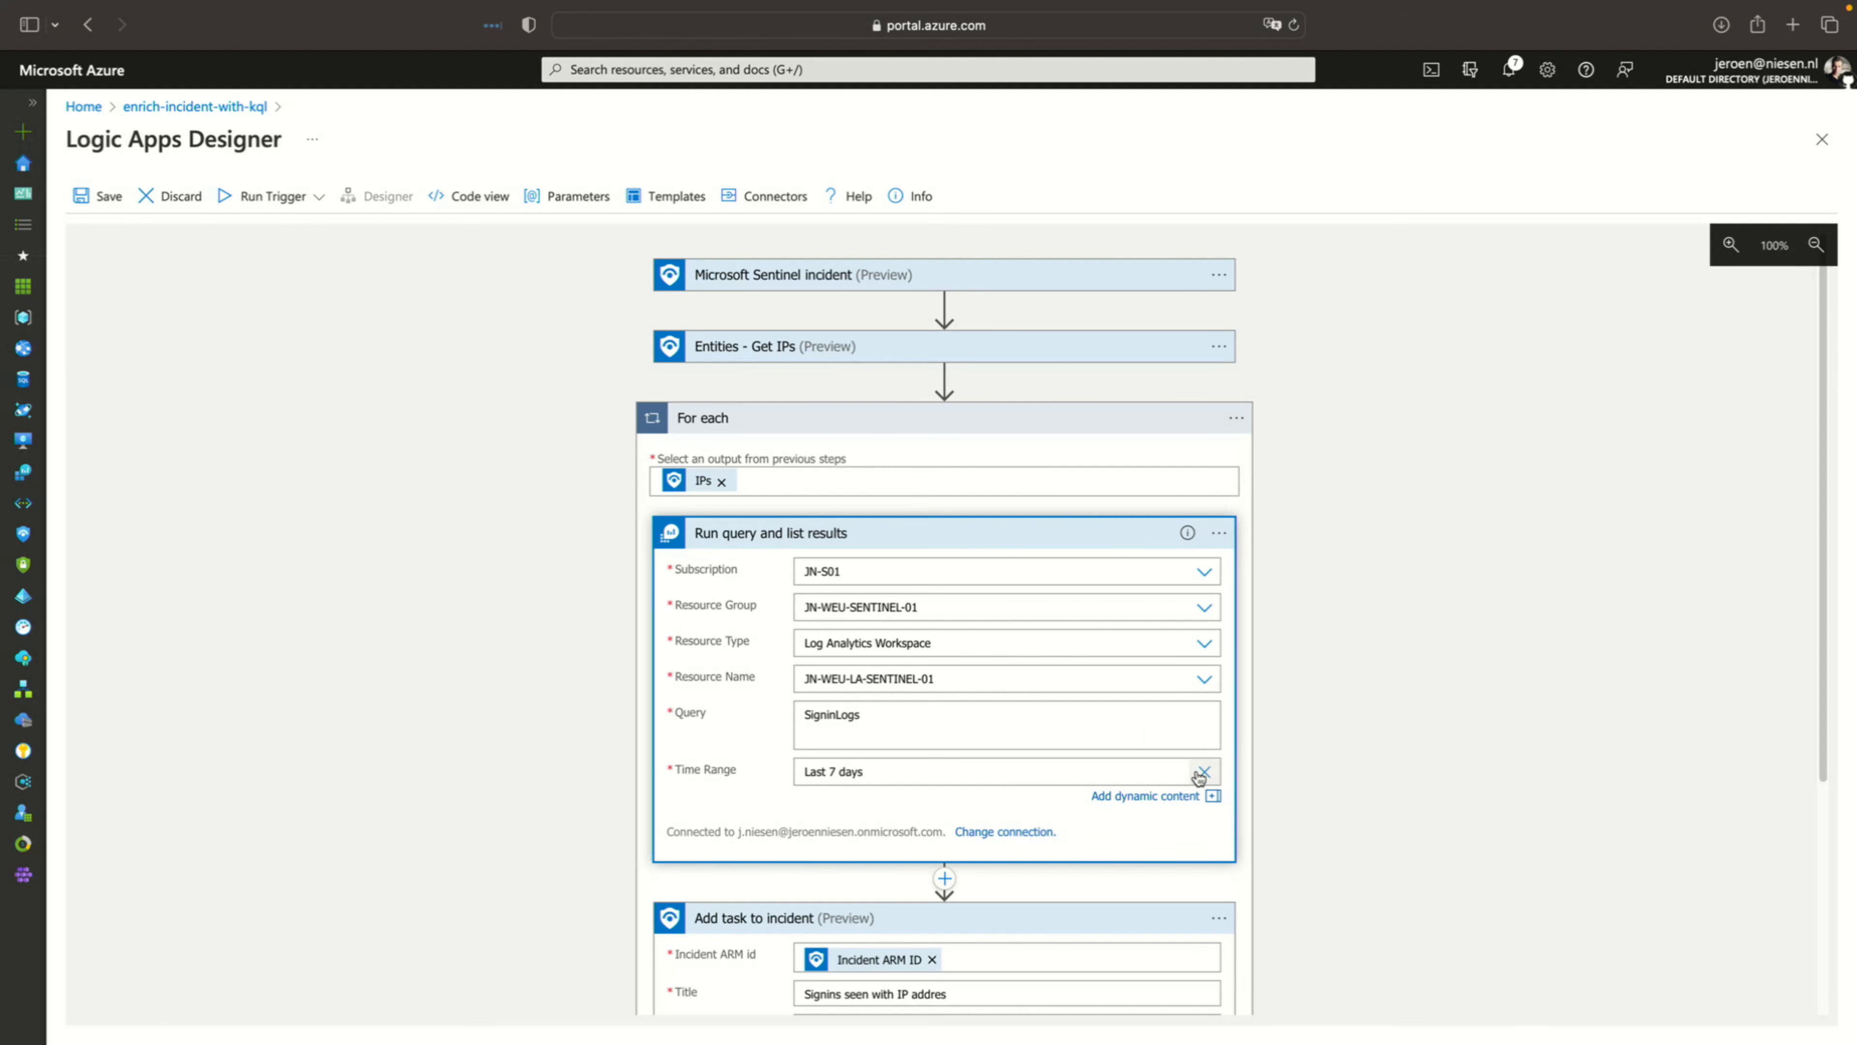
{"action": "left_click", "coordinate": [1199, 772]}
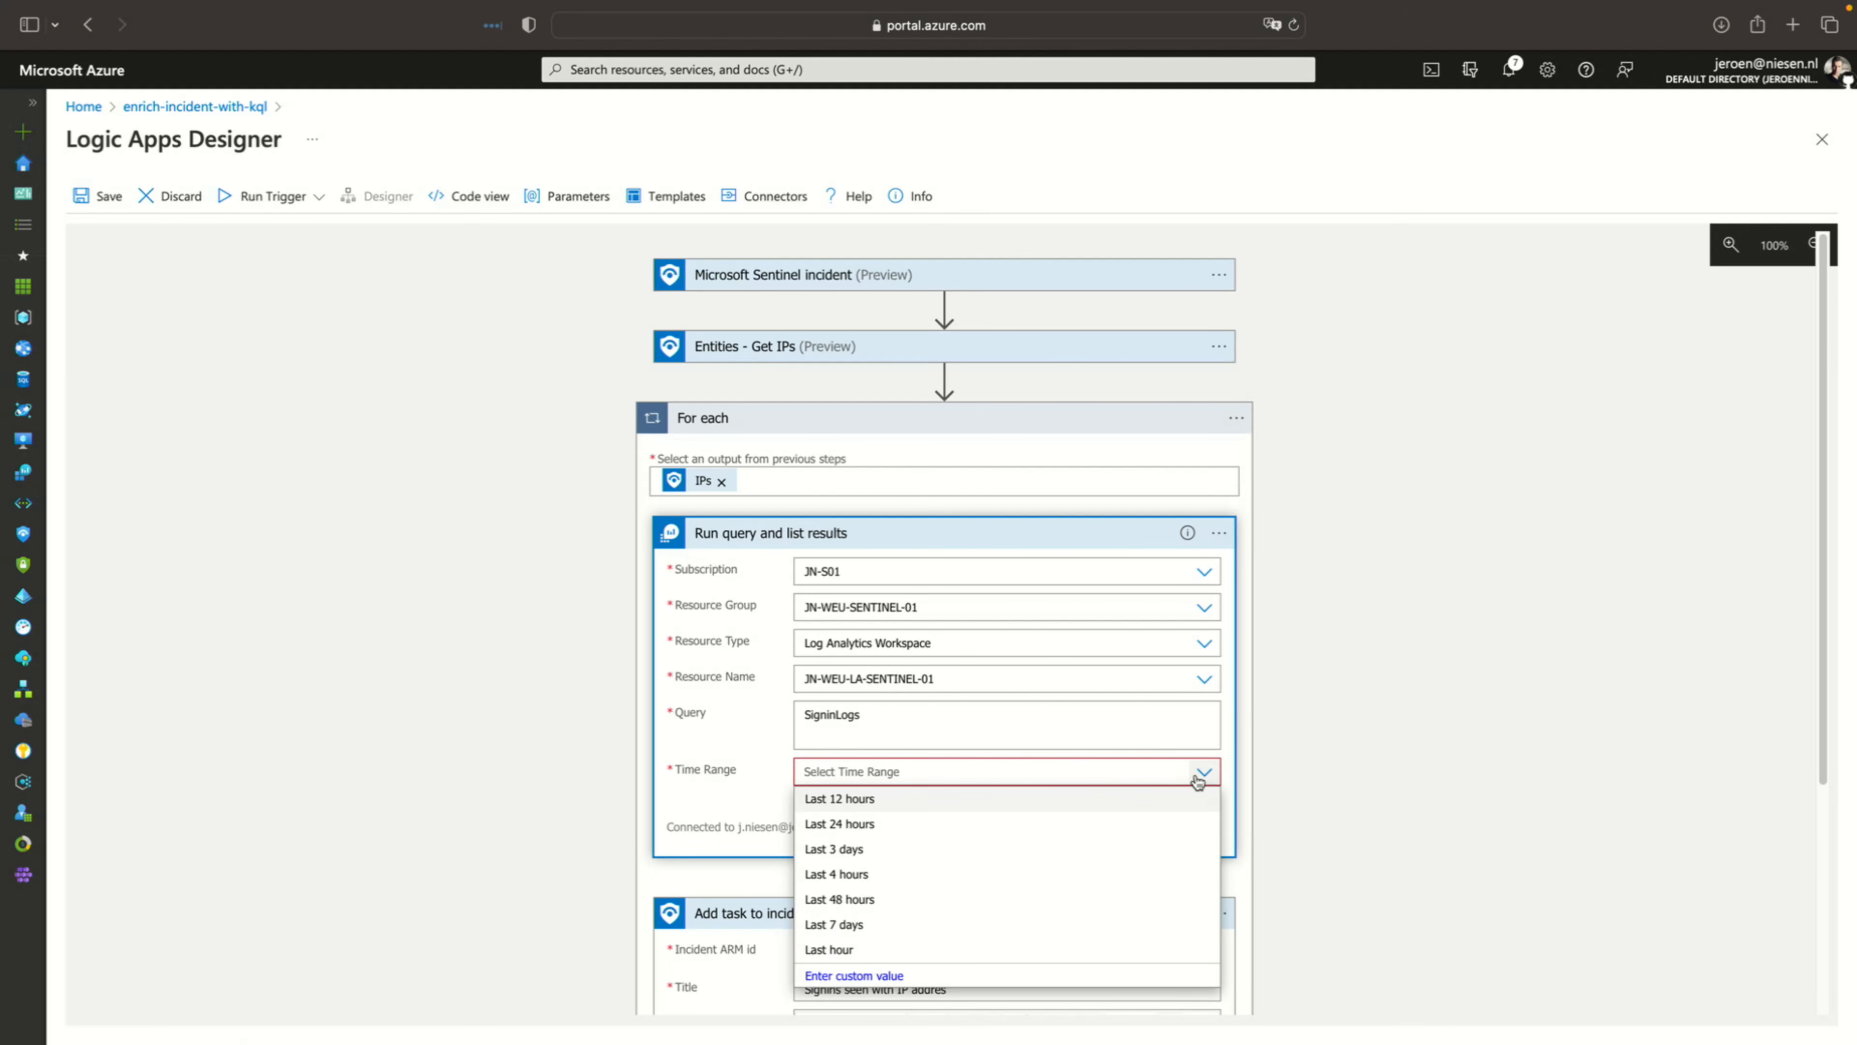
{"action": "left_click", "coordinate": [846, 925]}
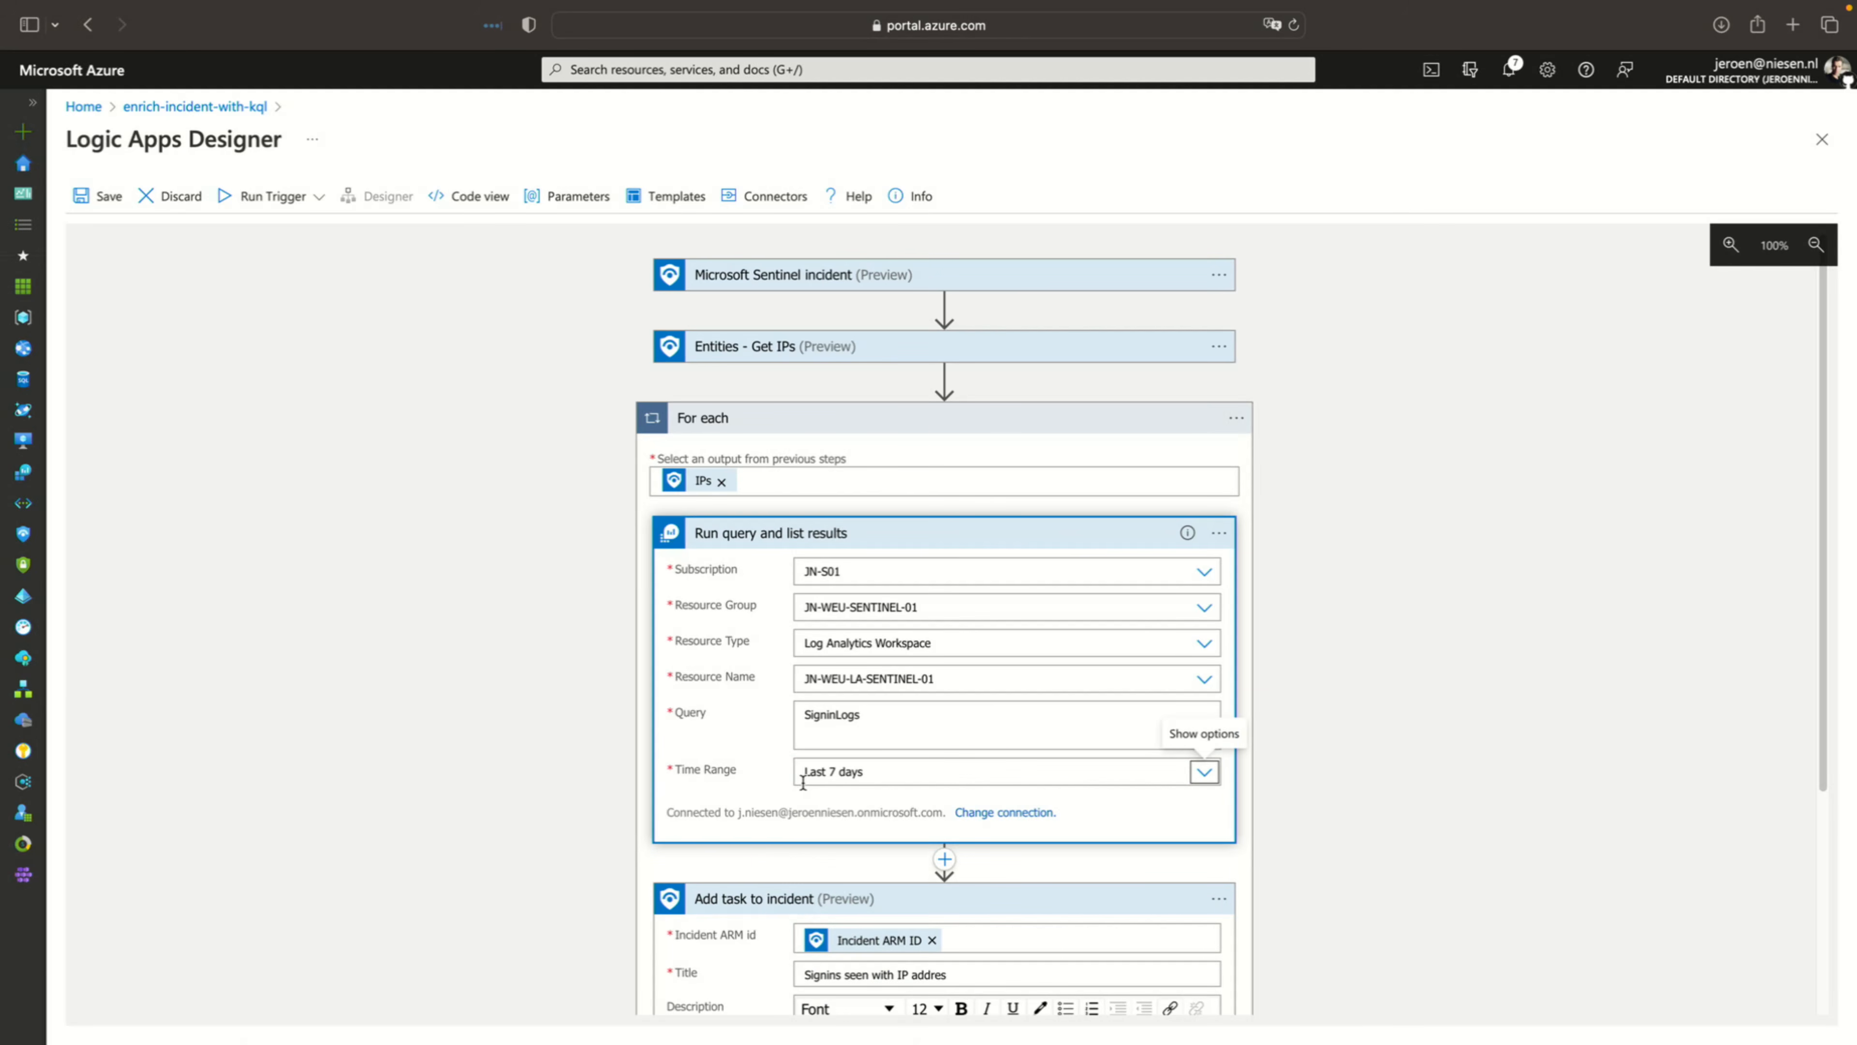
Paste the where IPAddress line back below SigninLogs in the query and save the logic app
{"action": "left_click", "coordinate": [827, 742]}
{"action": "key", "text": "super+v"}
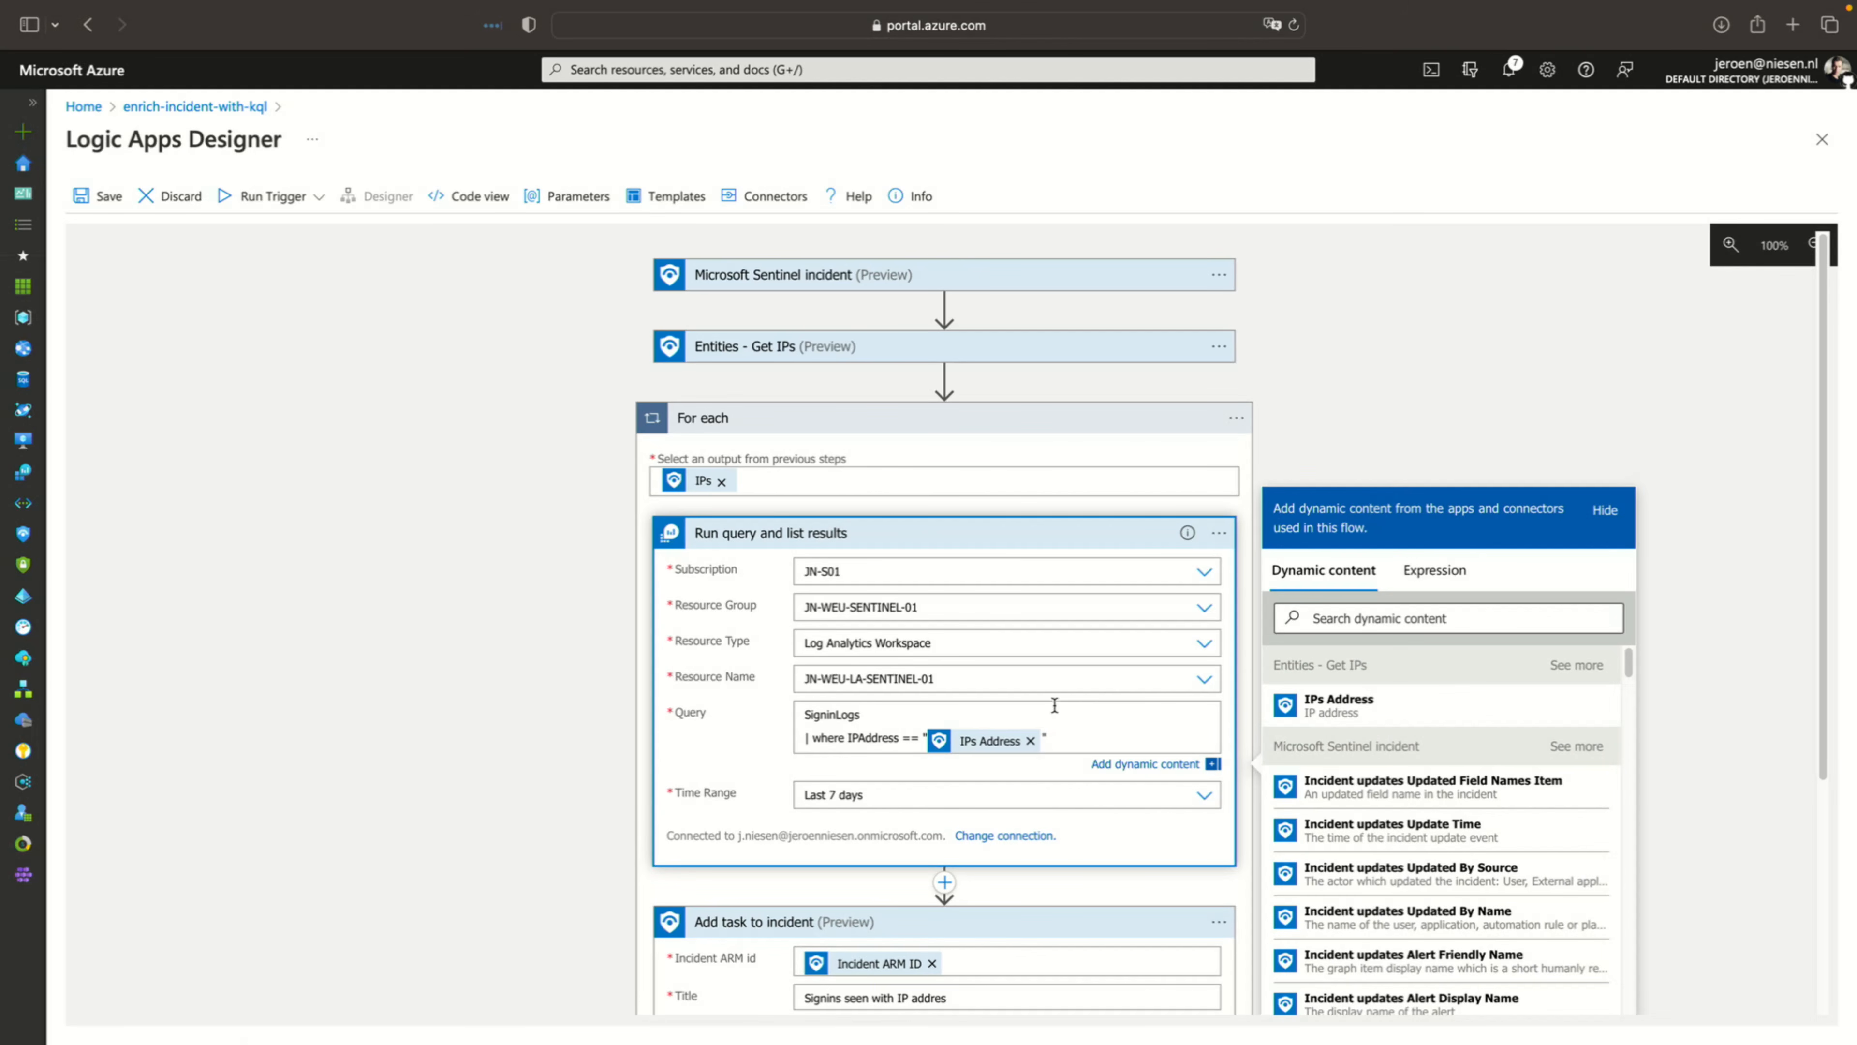
{"action": "left_click", "coordinate": [104, 208]}
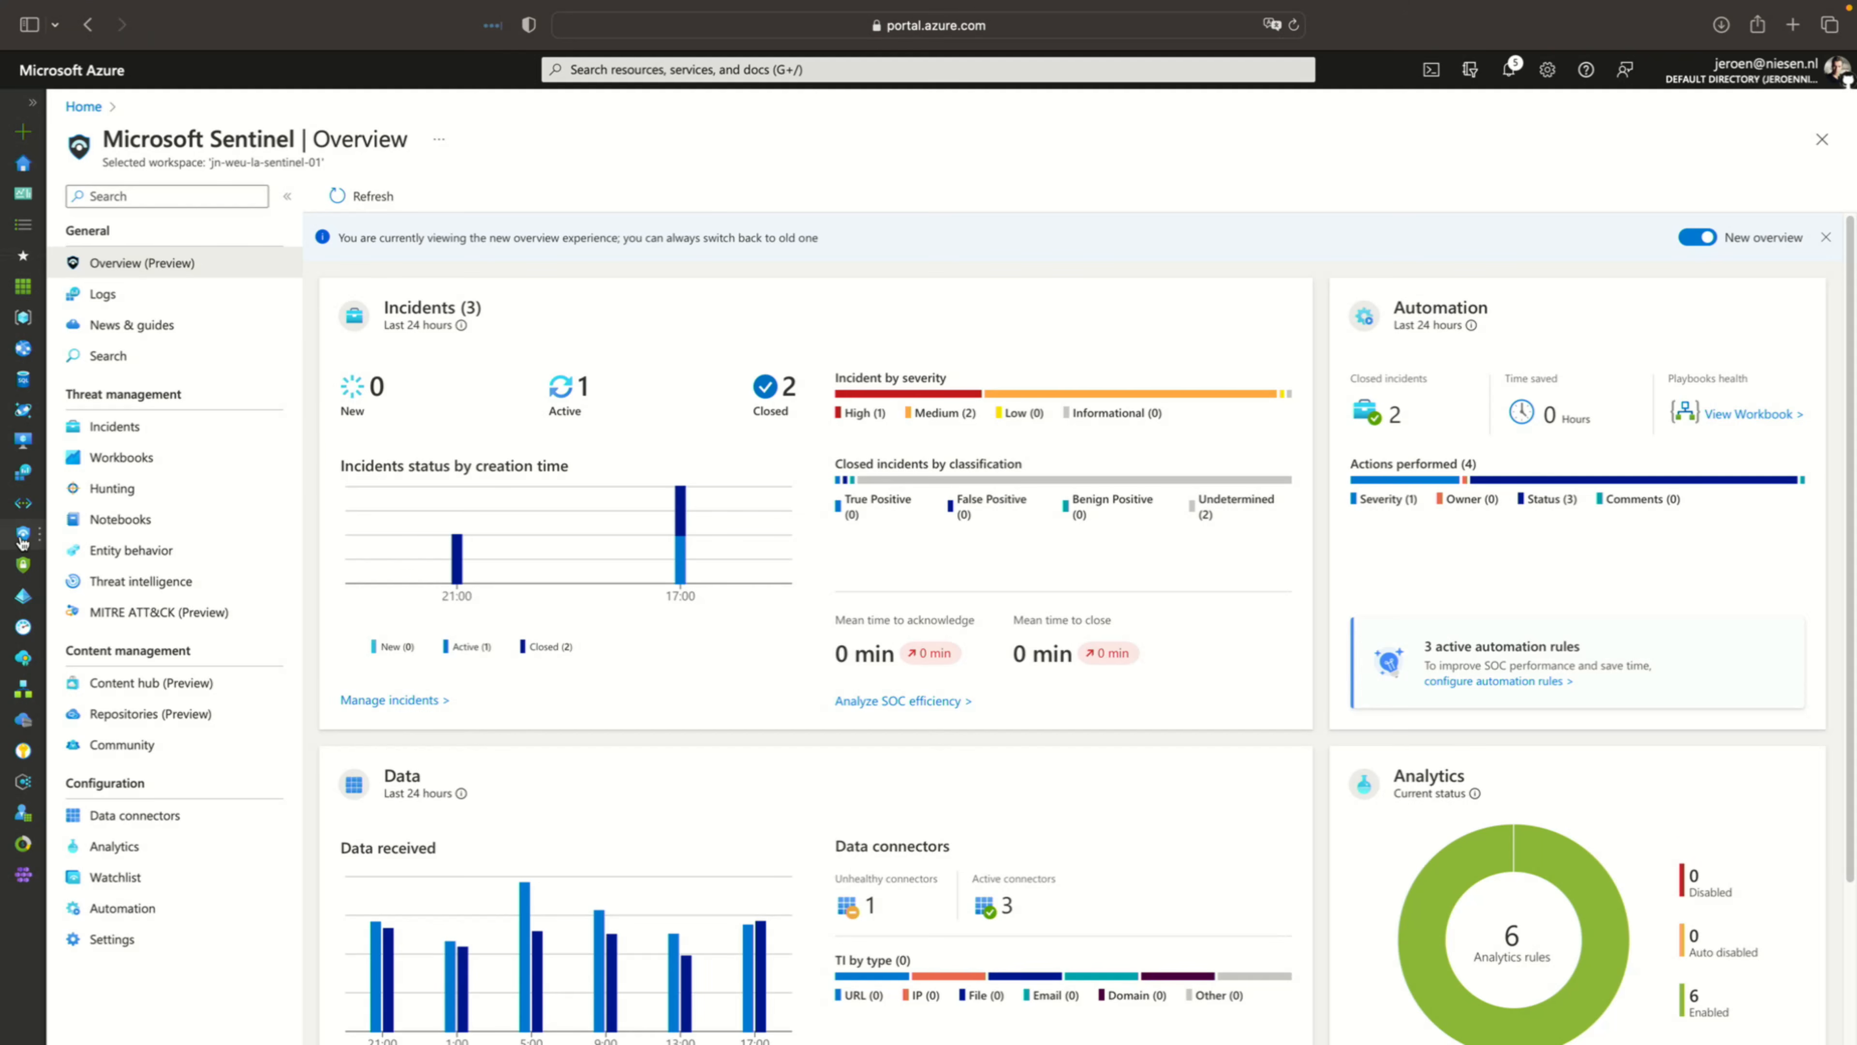
Examine the query, run frequency and entity mapping of the Sample Rule analytics rule in Microsoft Sentinel
{"action": "left_click", "coordinate": [120, 846]}
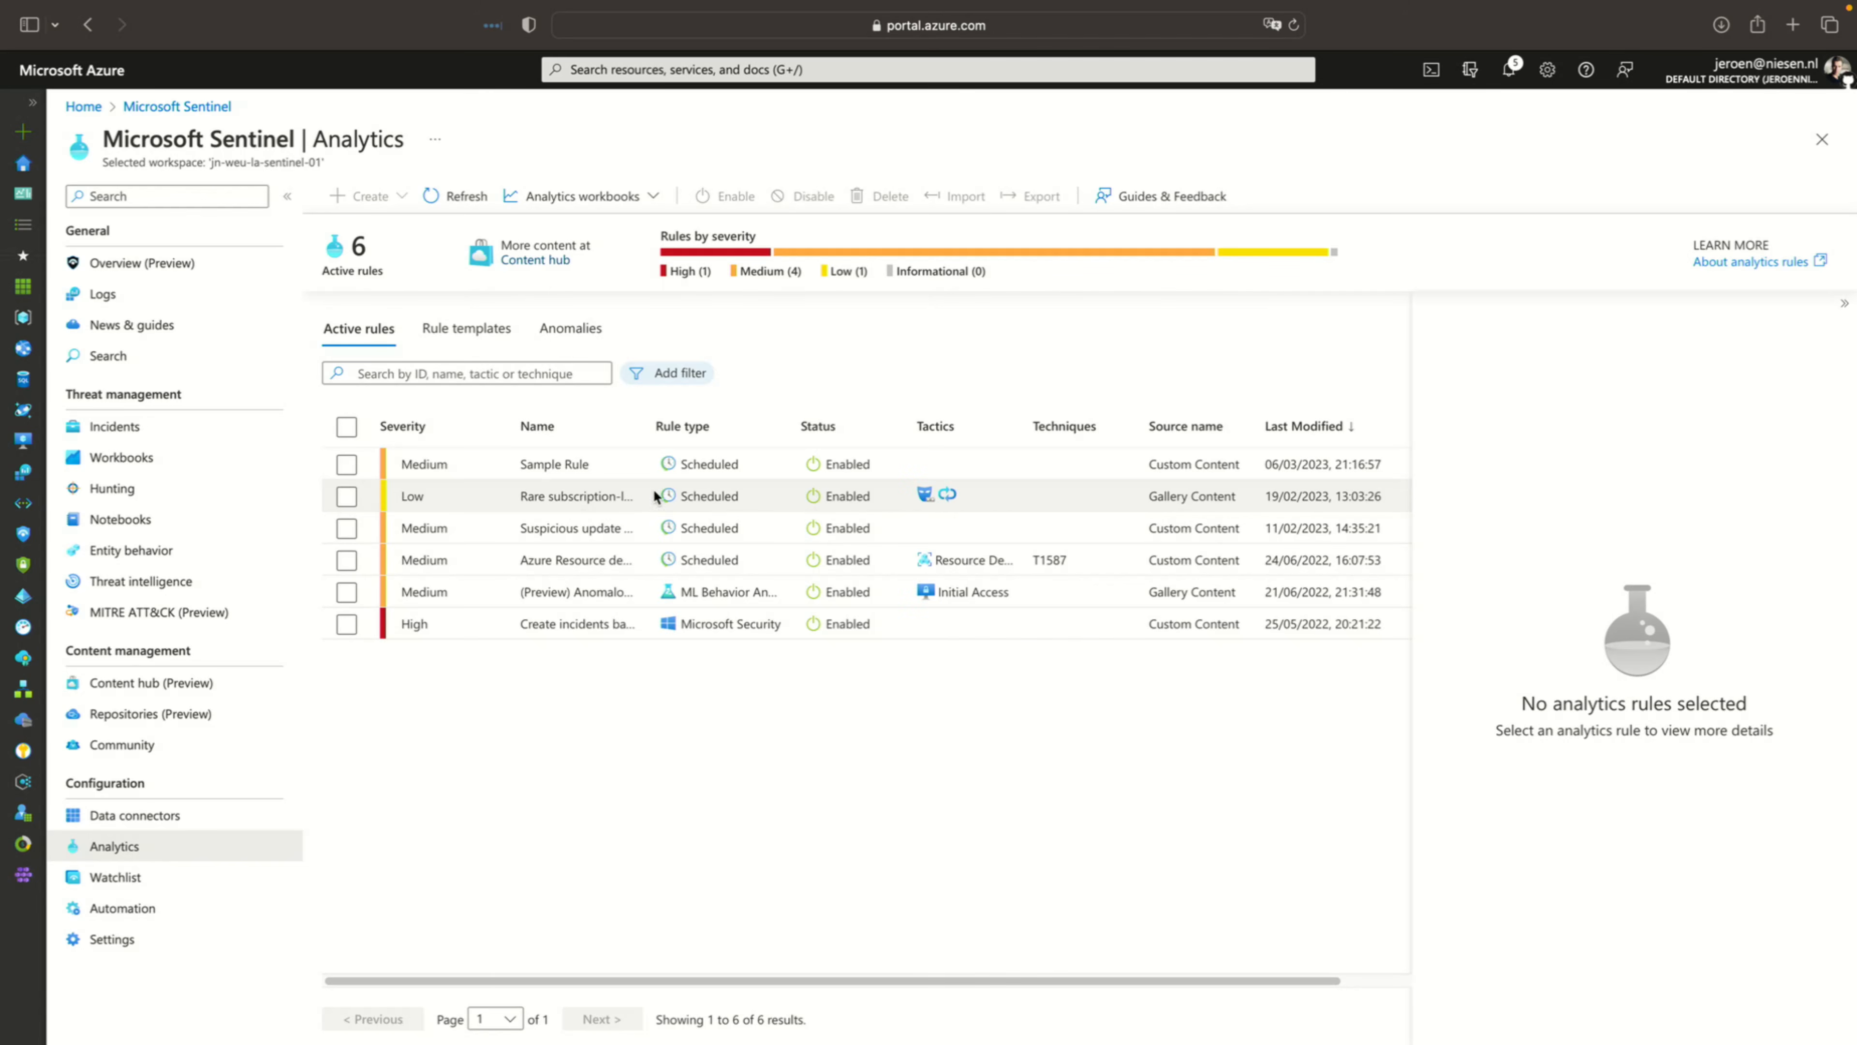
{"action": "left_click", "coordinate": [485, 463]}
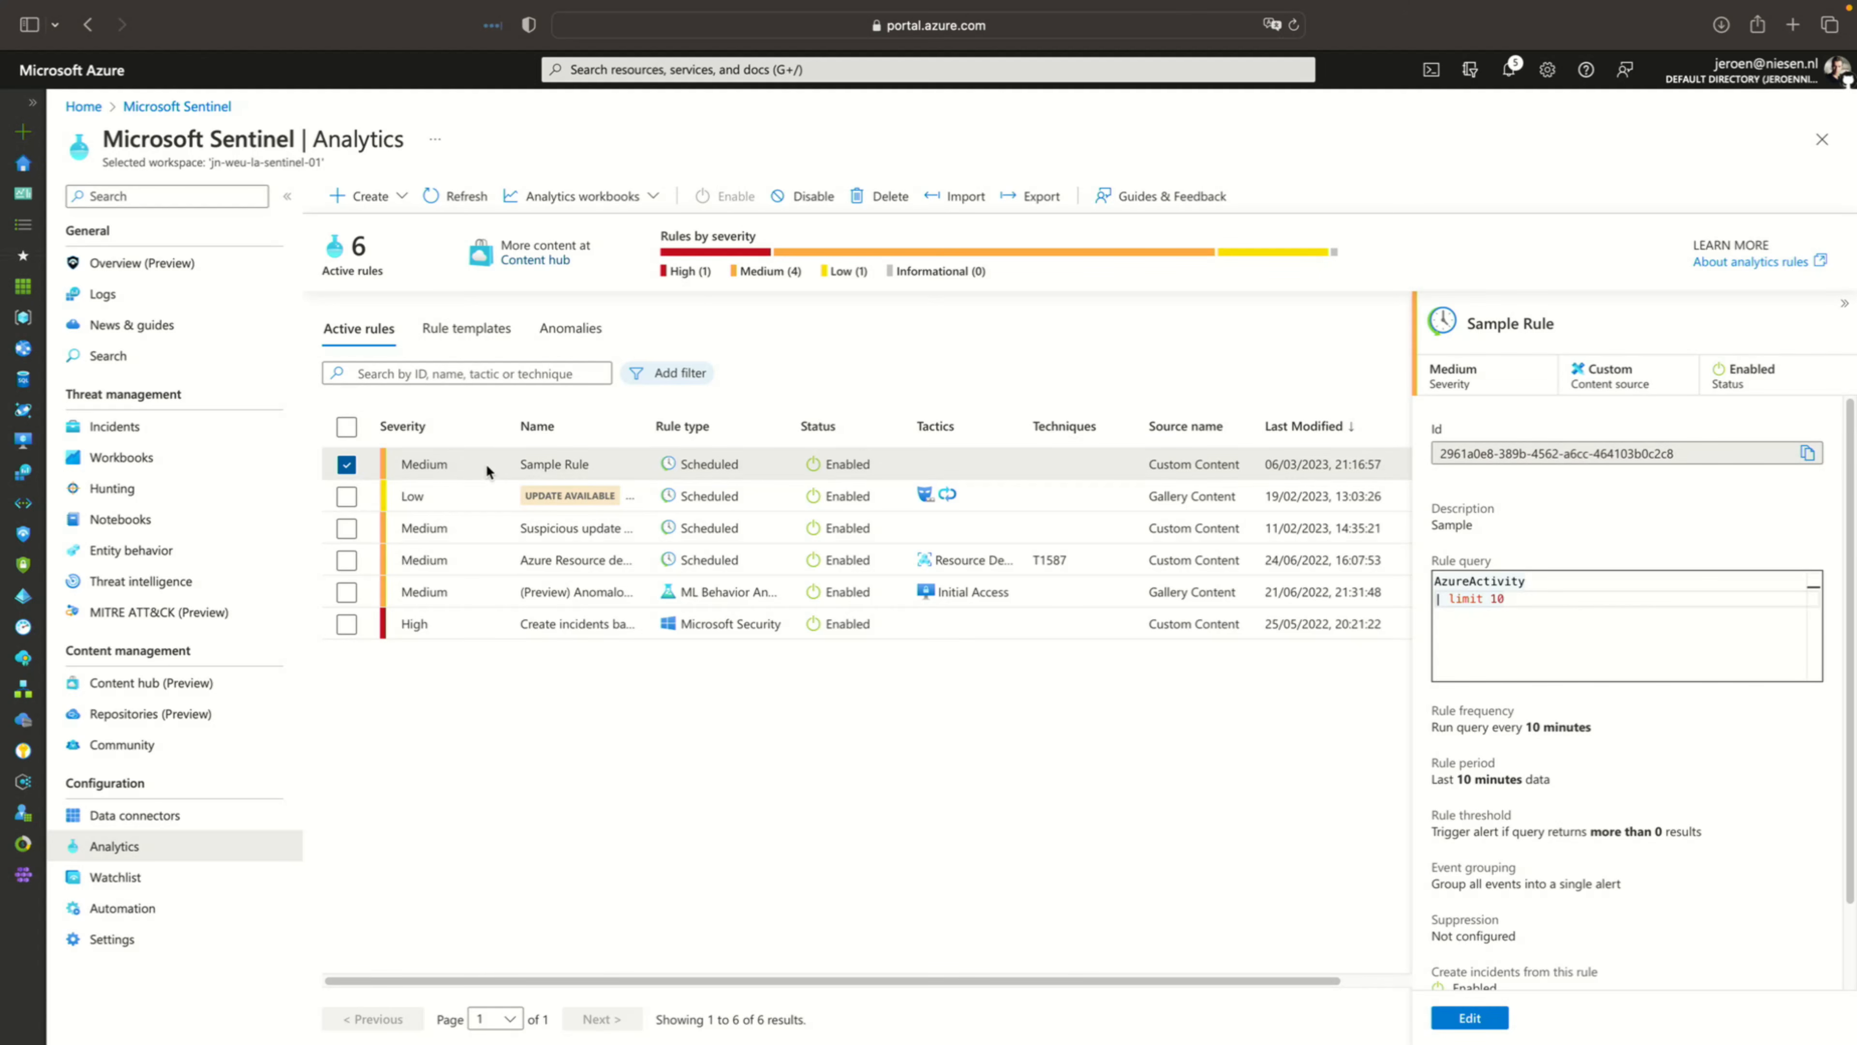
{"action": "left_click_drag", "start_coordinate": [1568, 578], "coordinate": [1397, 572]}
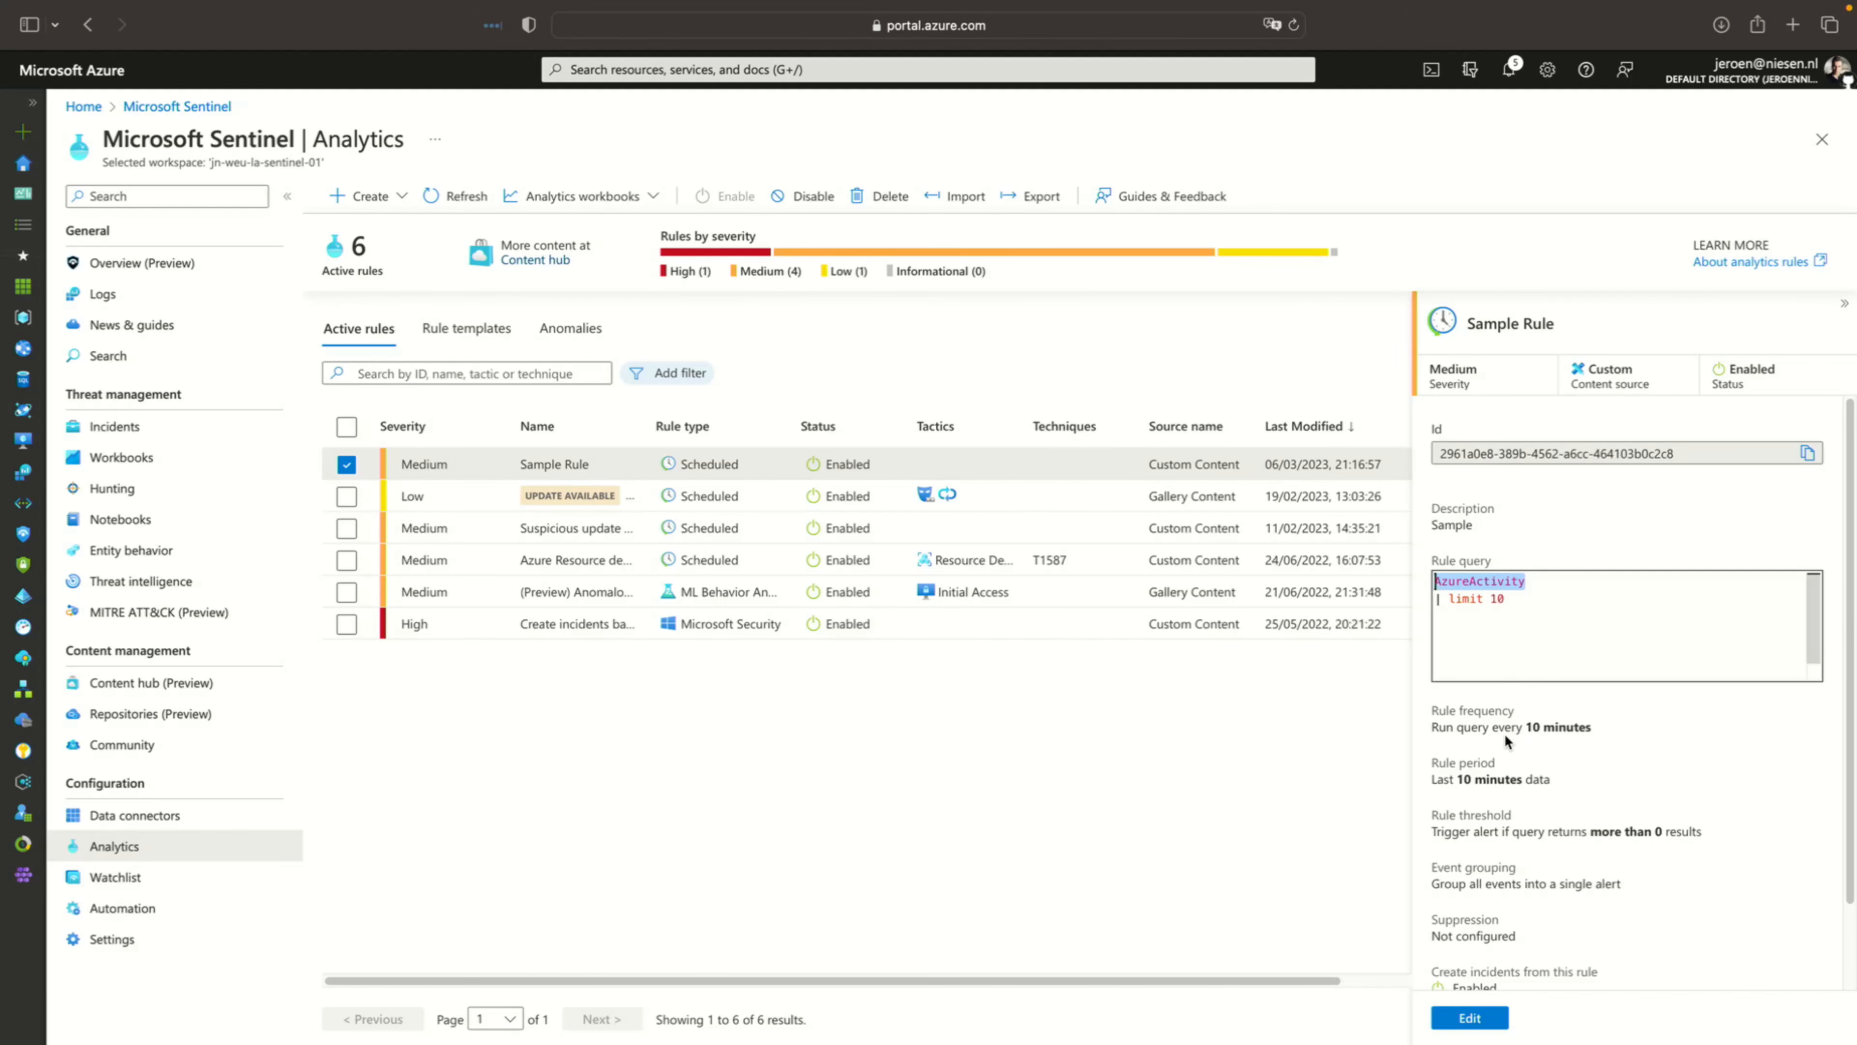
{"action": "left_click_drag", "start_coordinate": [1477, 726], "coordinate": [1592, 728]}
{"action": "left_click", "coordinate": [1470, 1017]}
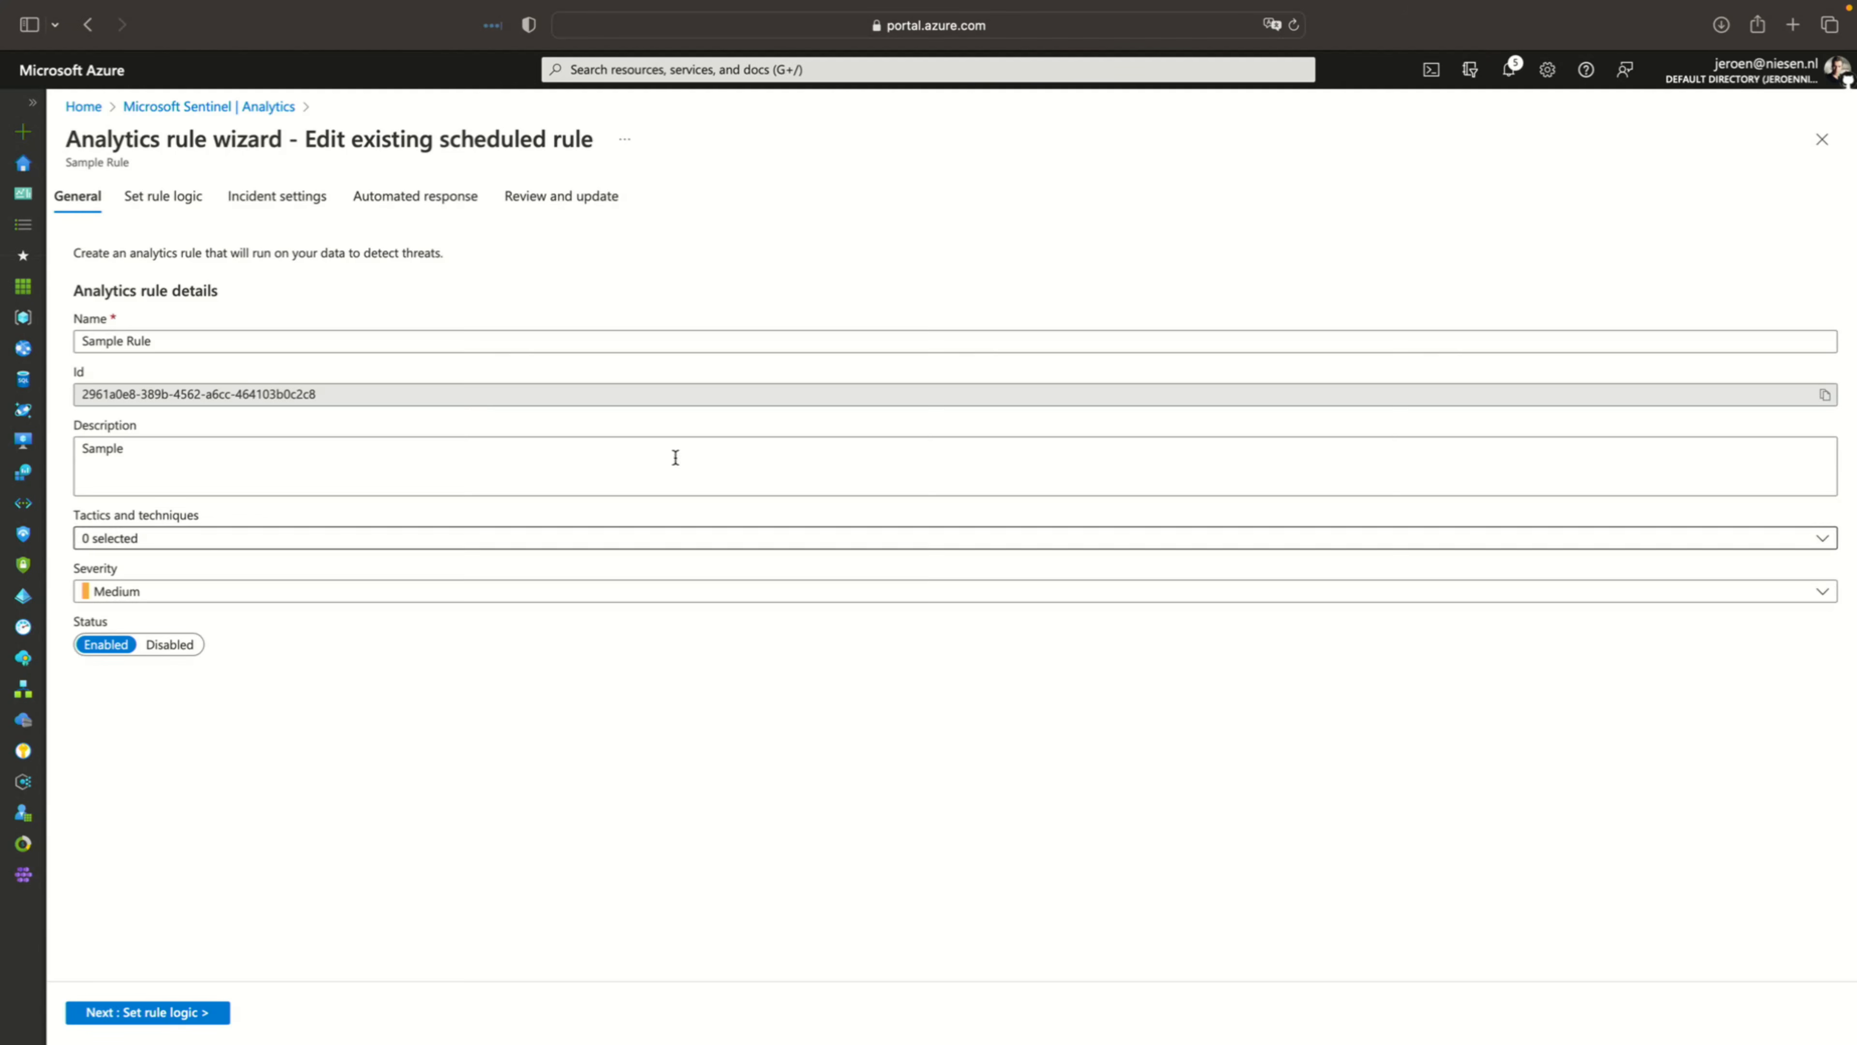
{"action": "left_click", "coordinate": [161, 209]}
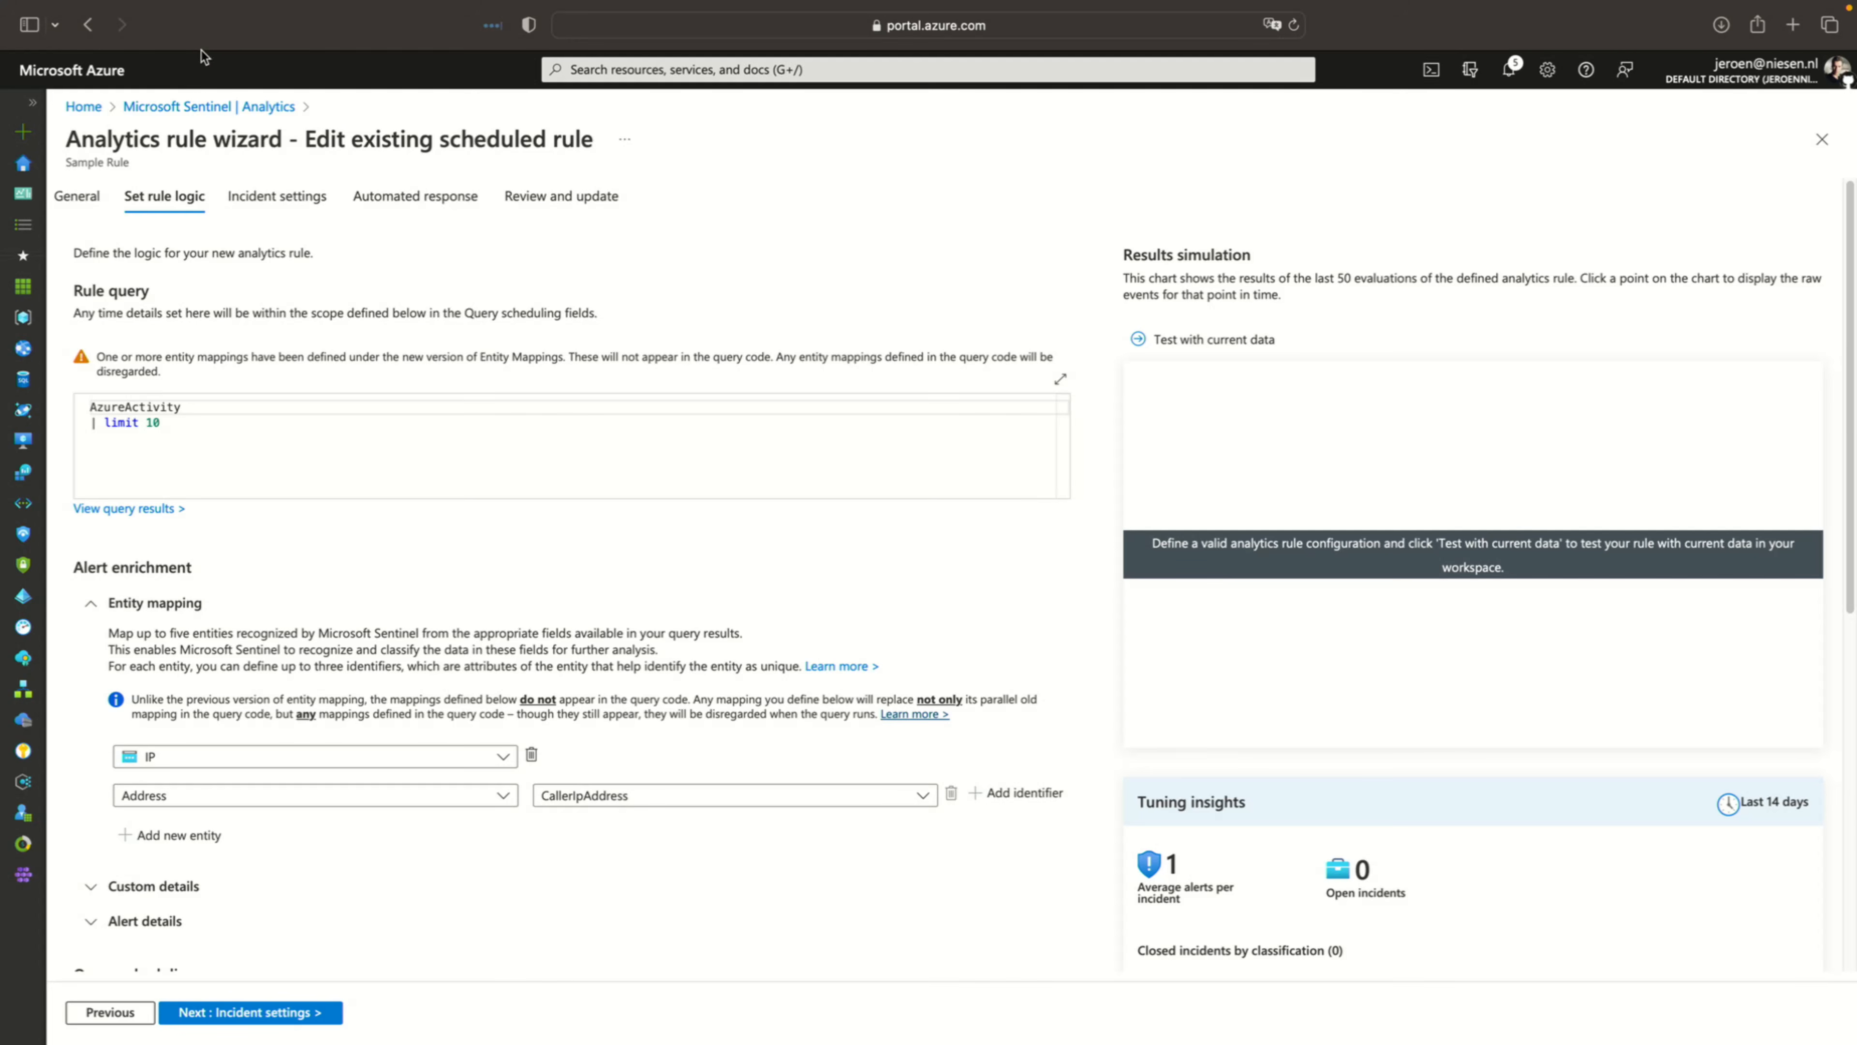
{"action": "left_click", "coordinate": [170, 109]}
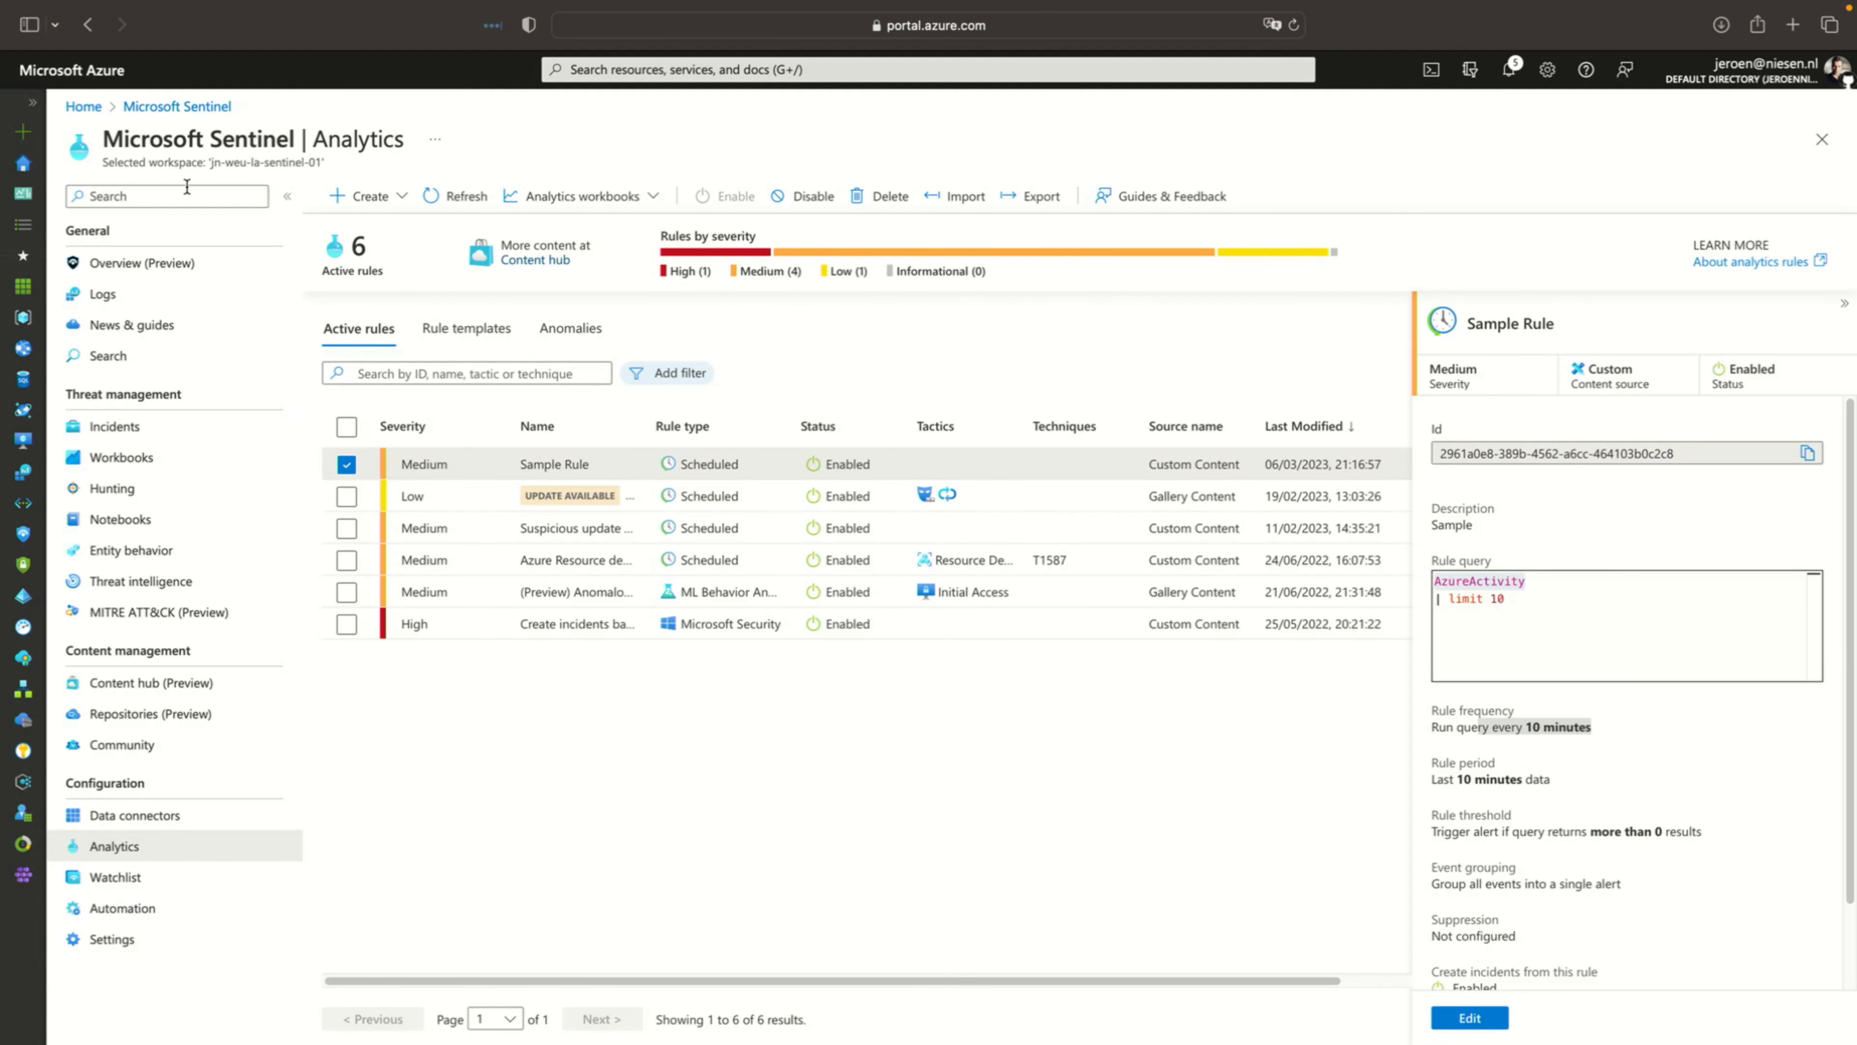
Start a new automation rule in Microsoft Sentinel and name it Enrich incident
{"action": "left_click", "coordinate": [213, 918]}
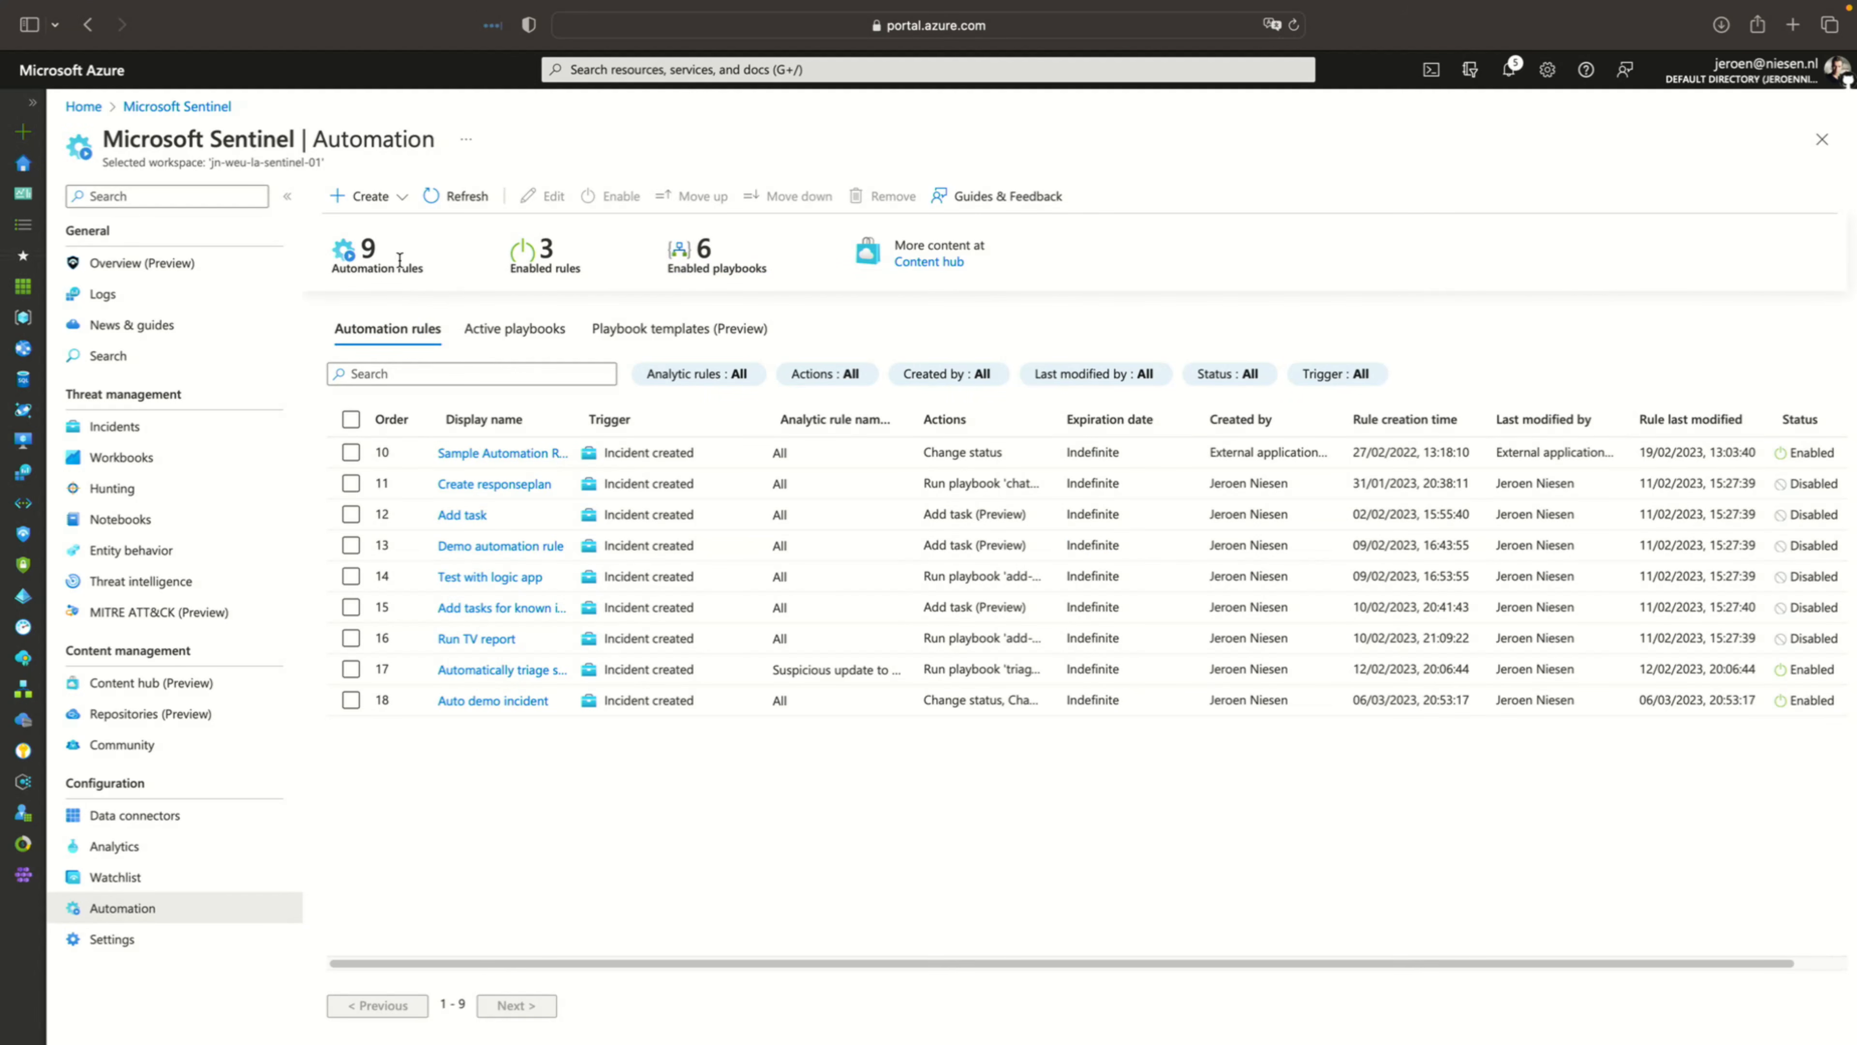
{"action": "left_click", "coordinate": [377, 209]}
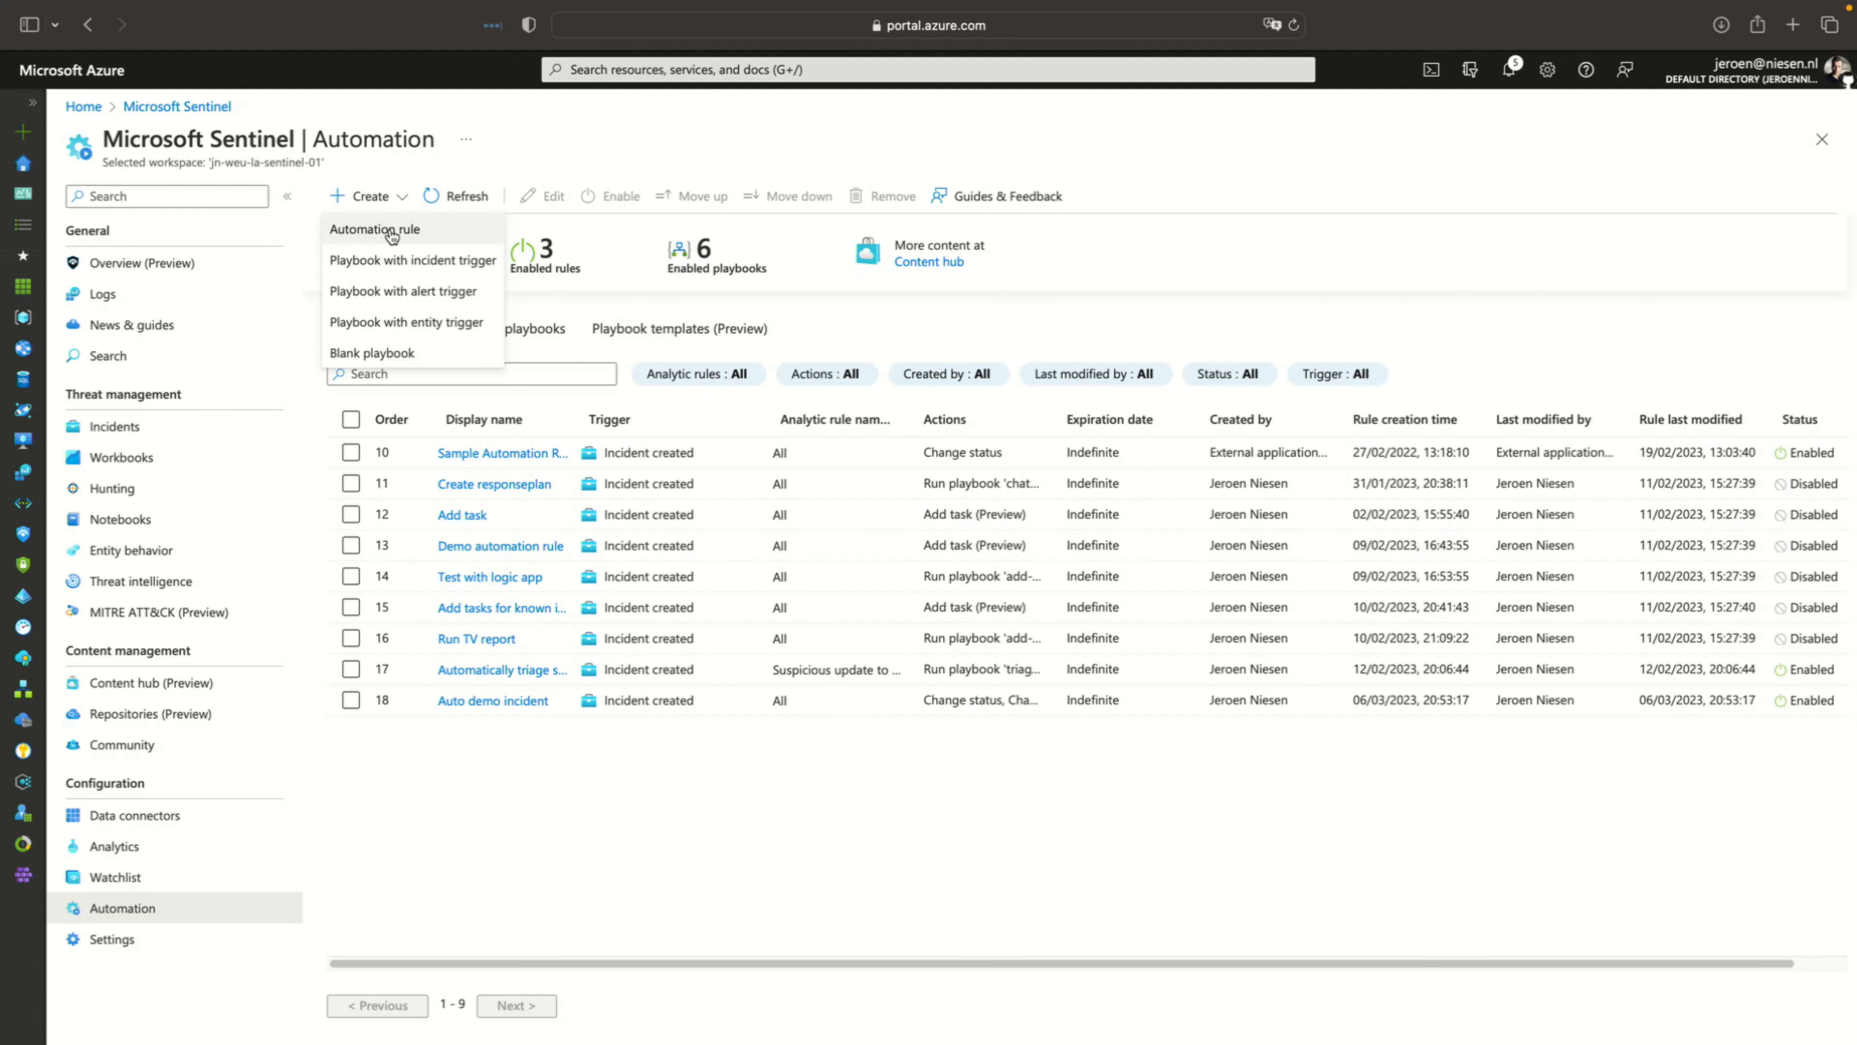
{"action": "left_click", "coordinate": [393, 232]}
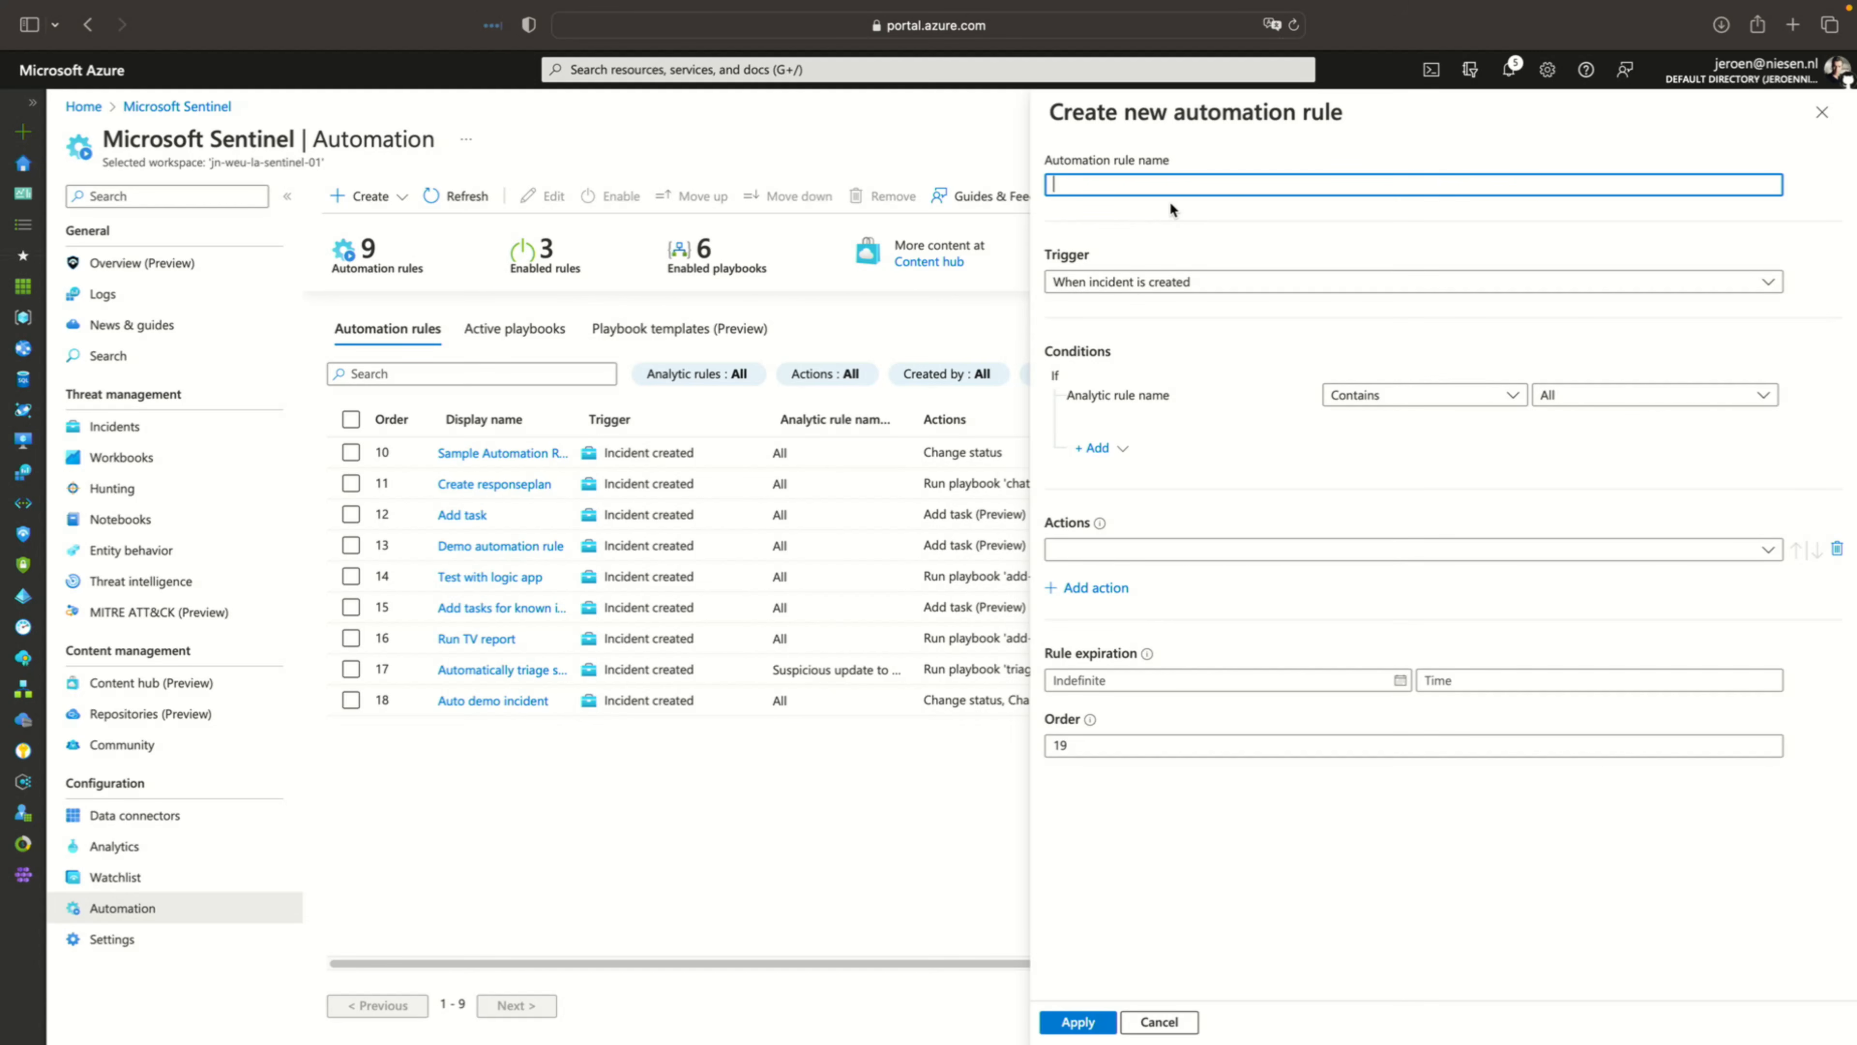
{"action": "type", "text": "Enrich incident"}
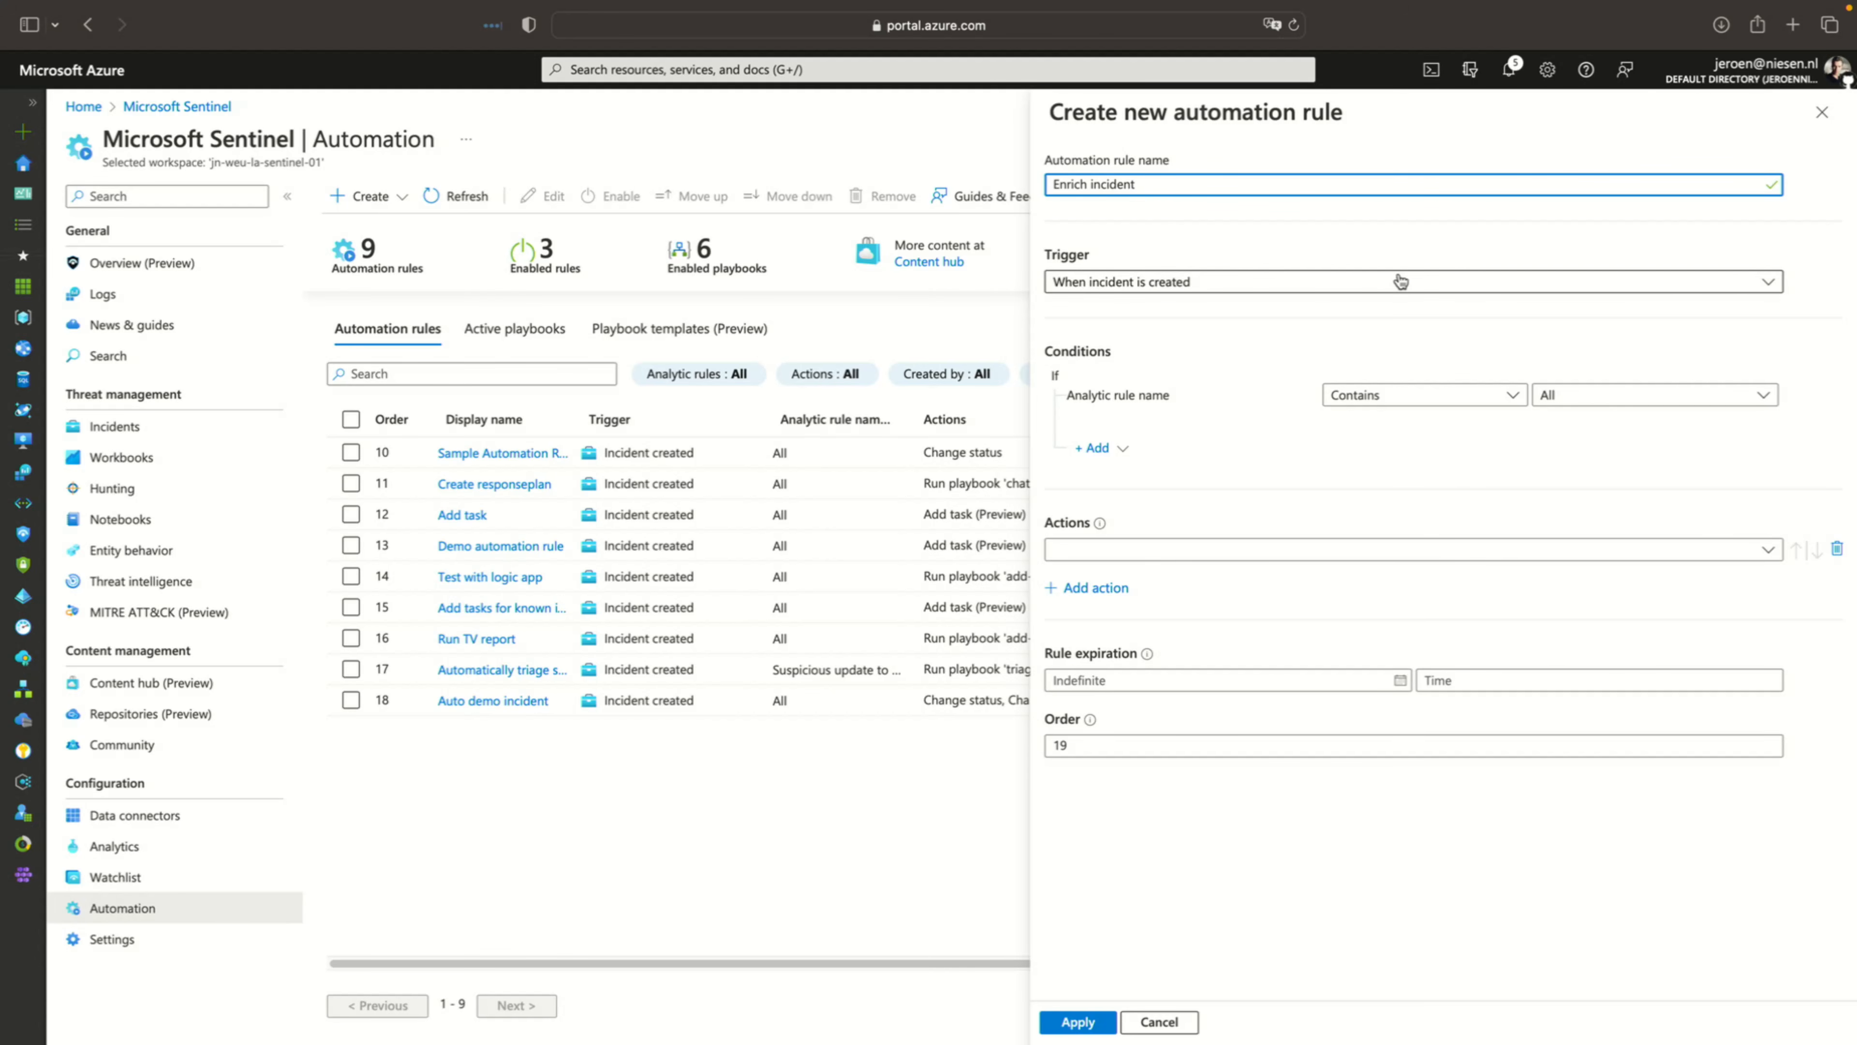
Restrict the automation rule's analytic rule name condition to Contains Sample Rule
{"action": "left_click", "coordinate": [1400, 396]}
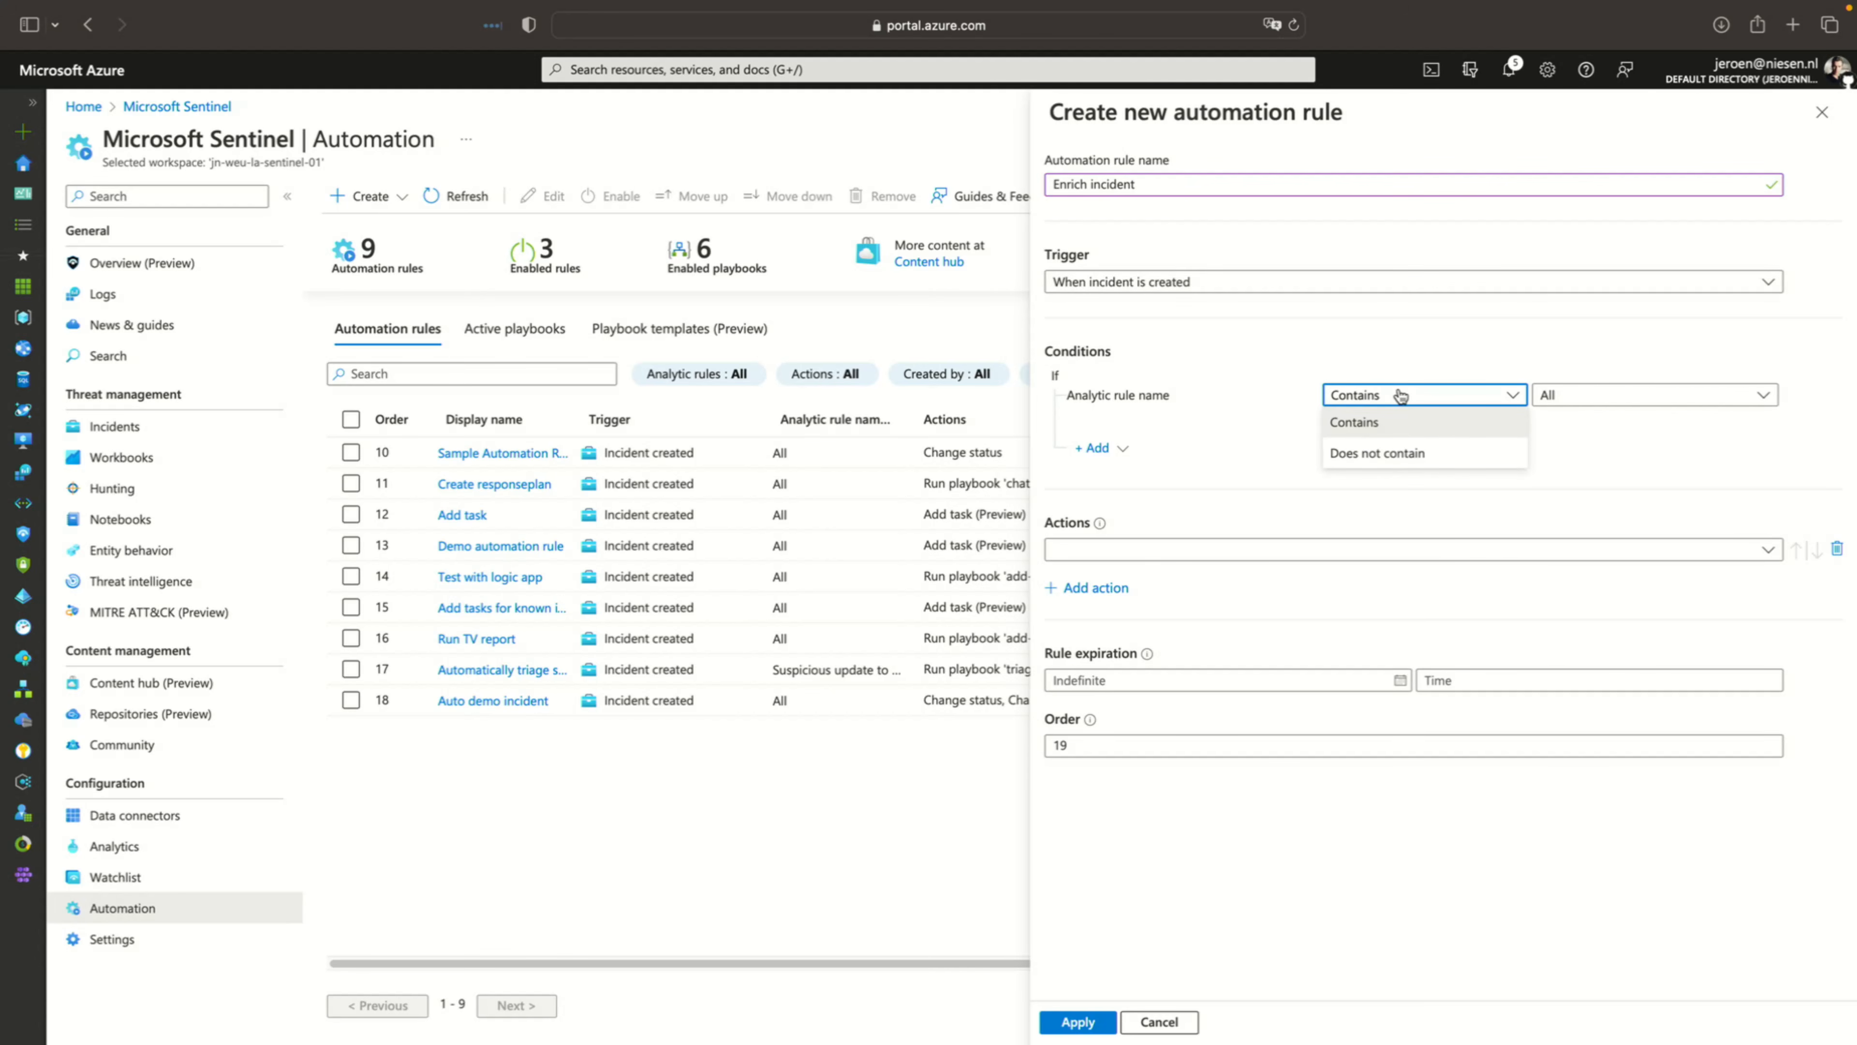
{"action": "left_click", "coordinate": [1424, 392]}
{"action": "left_click", "coordinate": [1625, 394]}
{"action": "left_click", "coordinate": [1420, 585]}
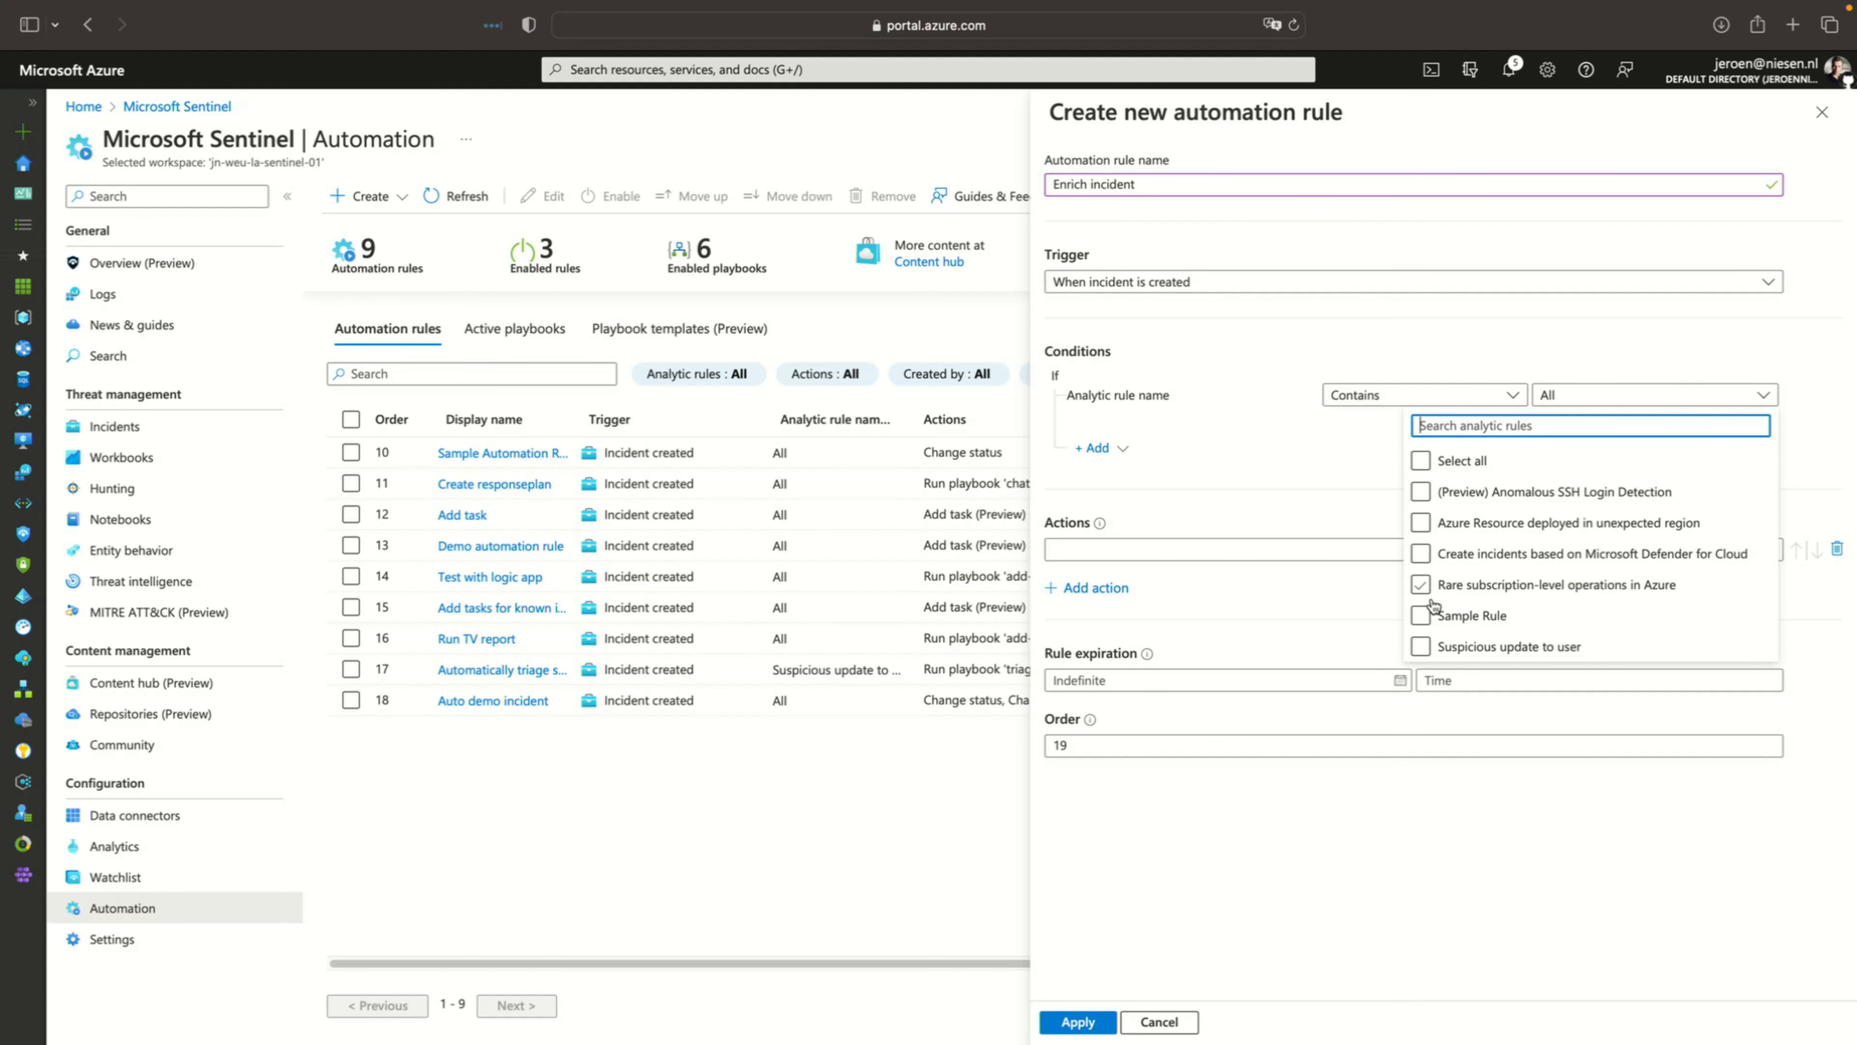
{"action": "left_click", "coordinate": [1421, 615]}
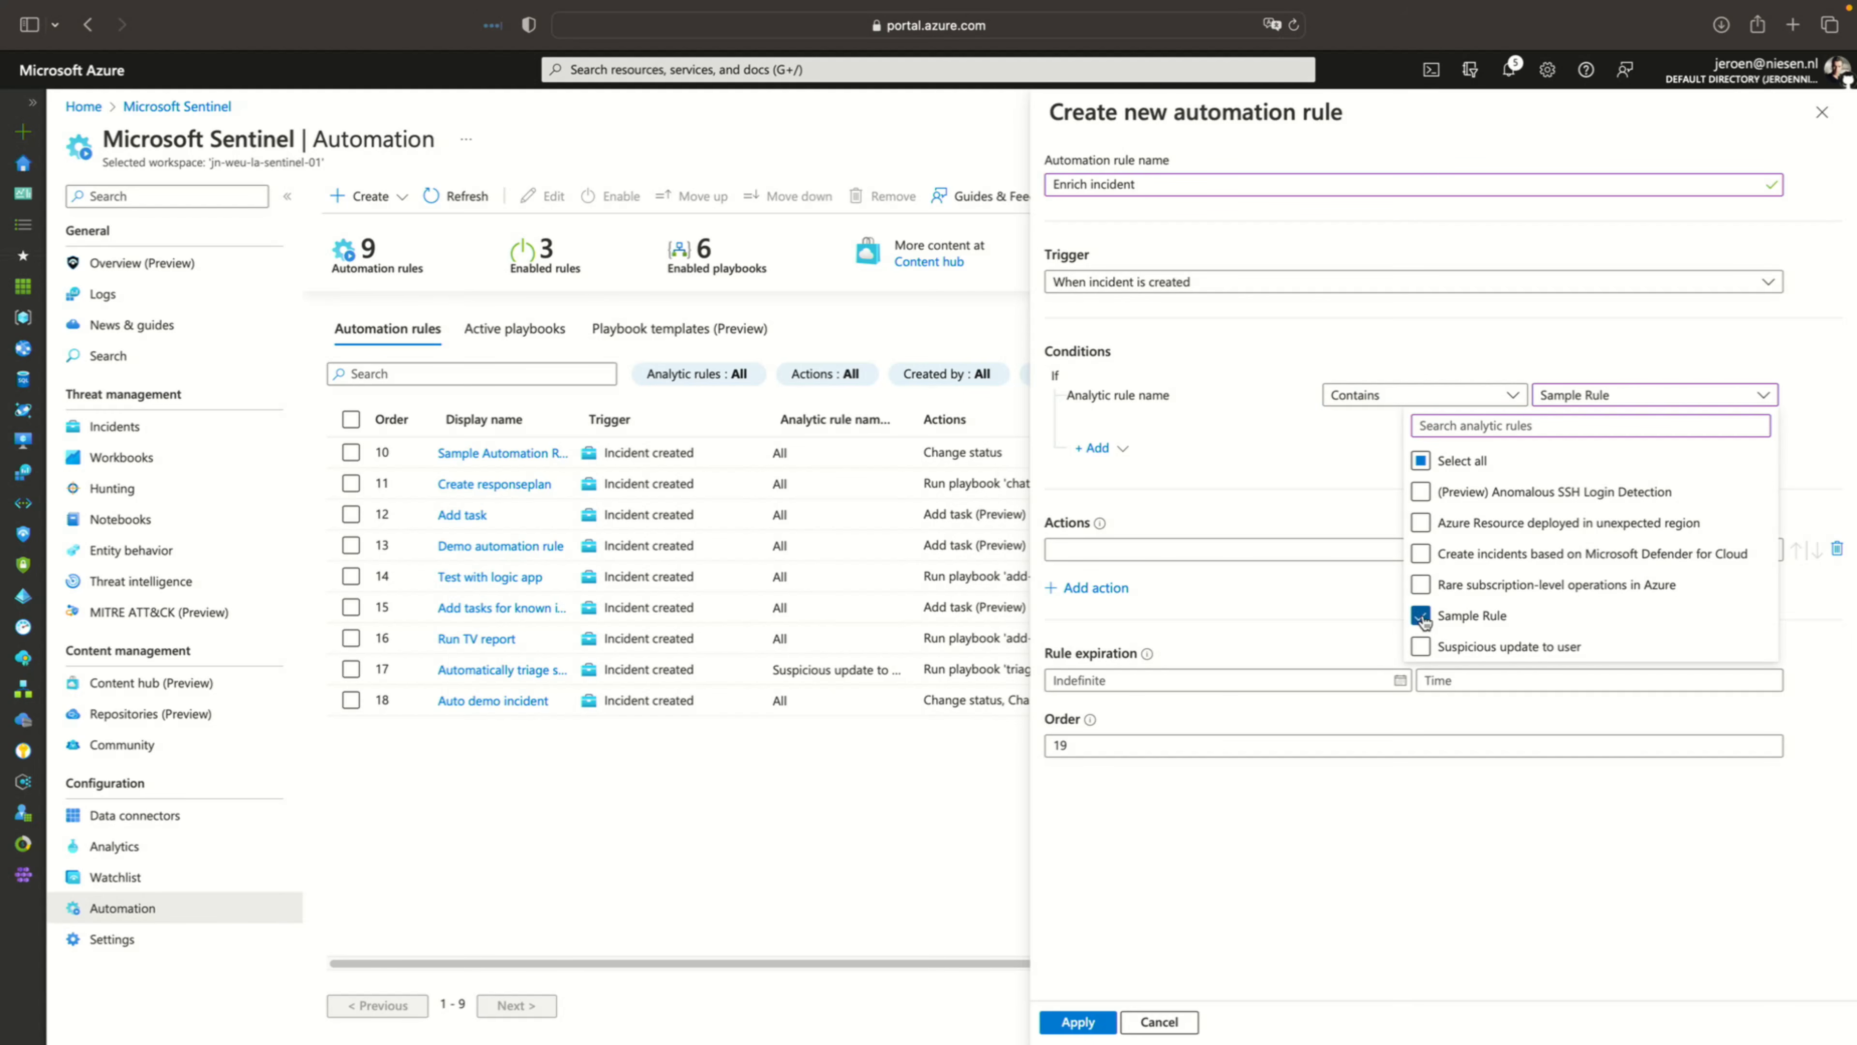
{"action": "left_click", "coordinate": [1275, 482]}
Add a Run playbook action with the enrich-incident-with-kql playbook and save the automation rule
{"action": "left_click", "coordinate": [1080, 547]}
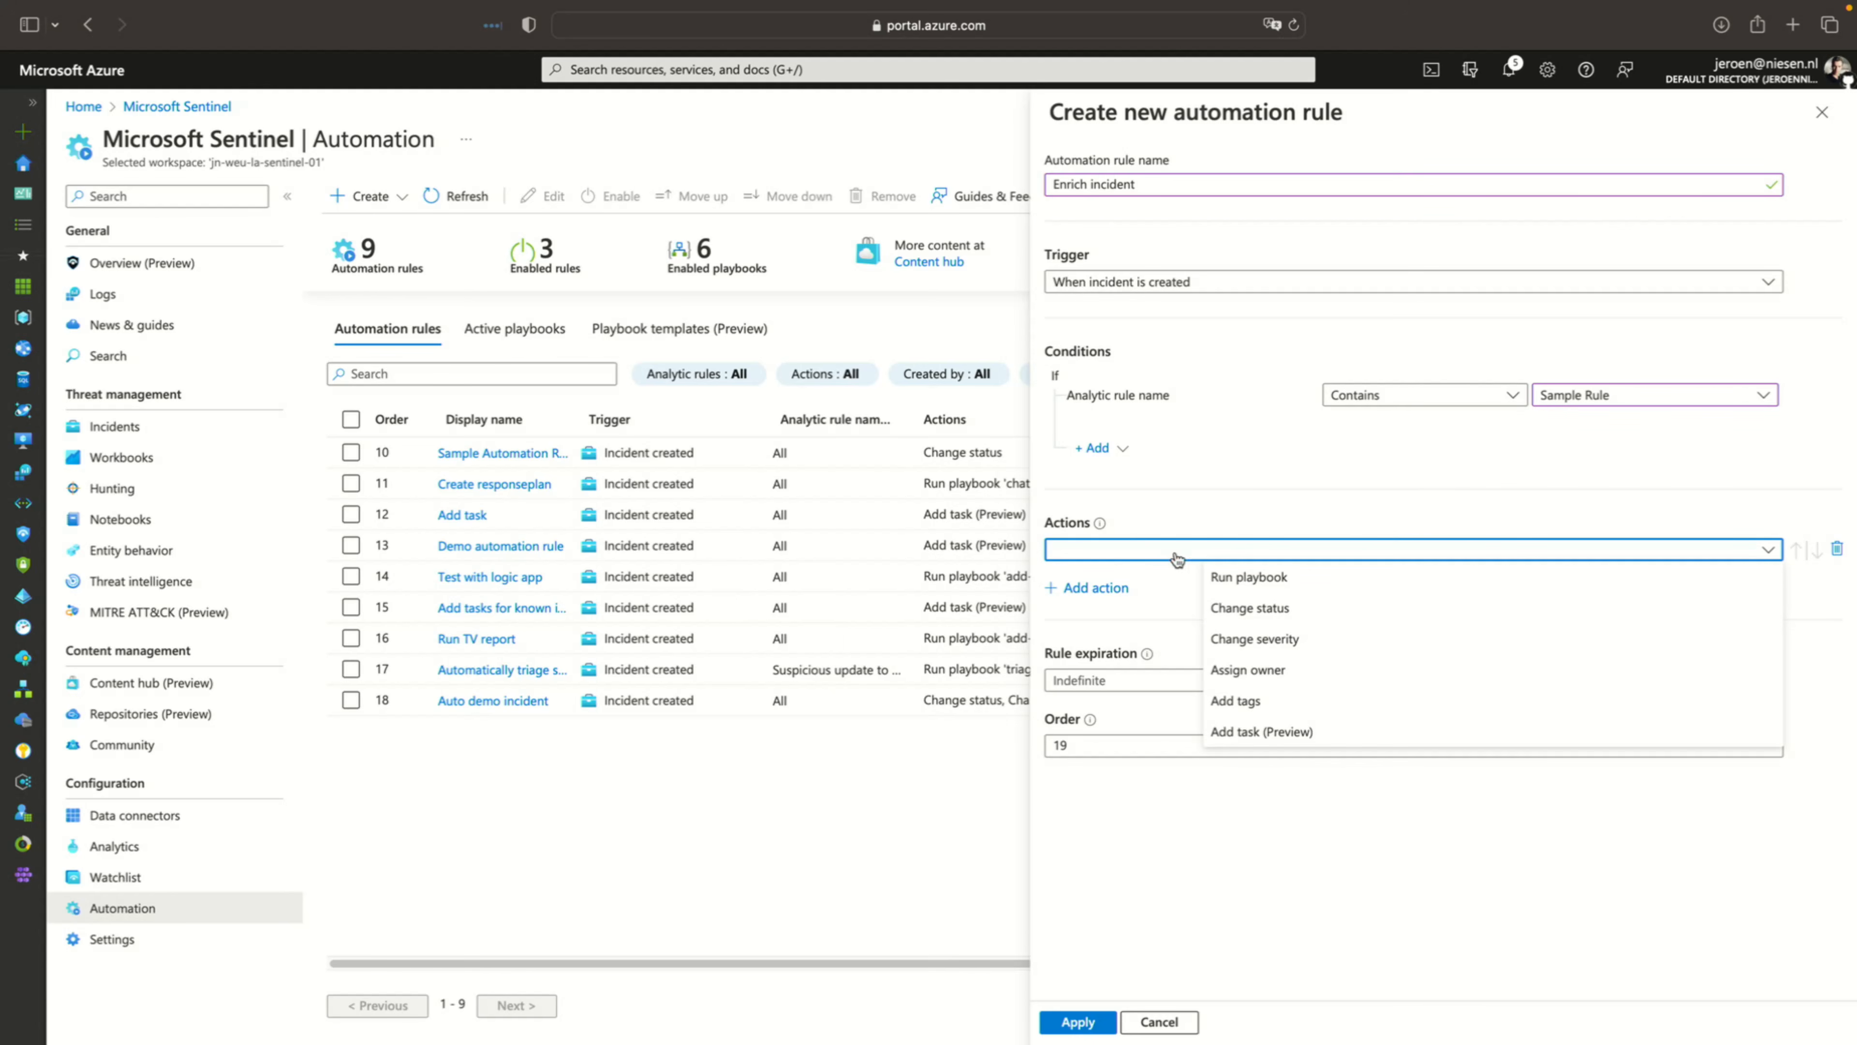
{"action": "left_click", "coordinate": [1273, 579]}
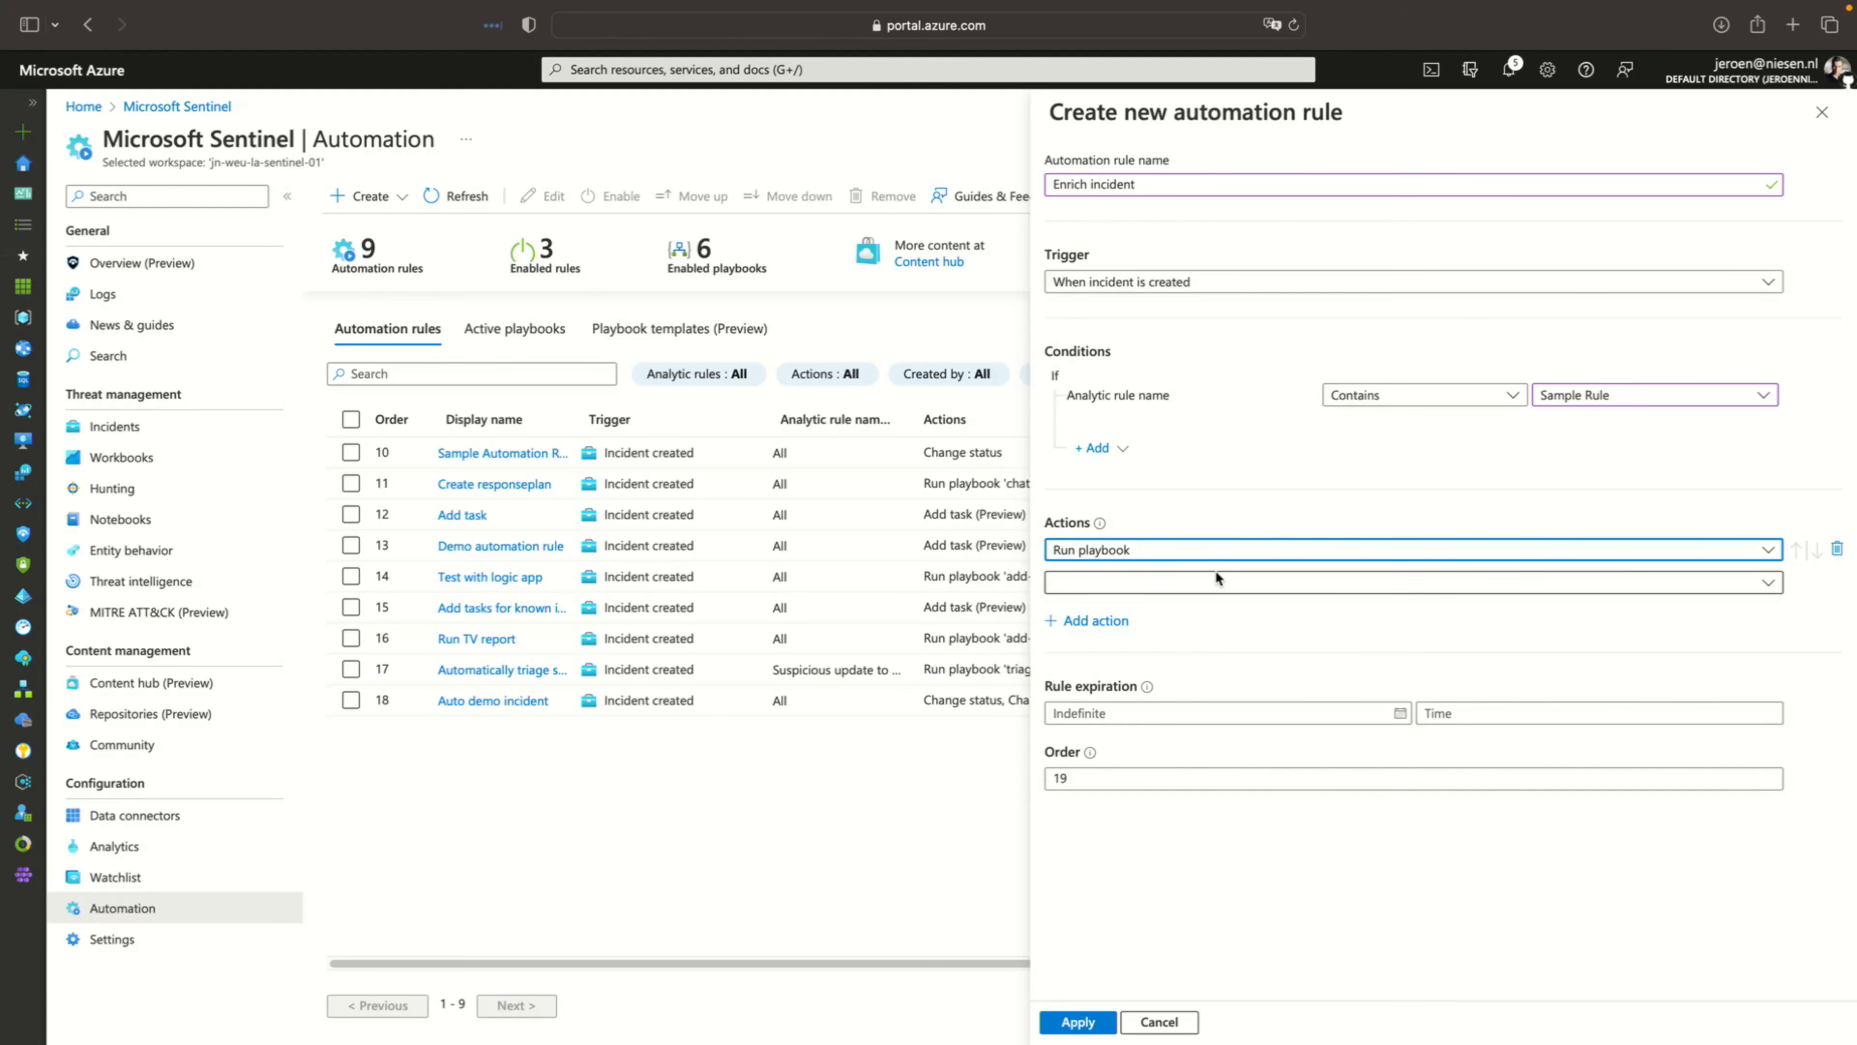
{"action": "left_click", "coordinate": [1272, 582]}
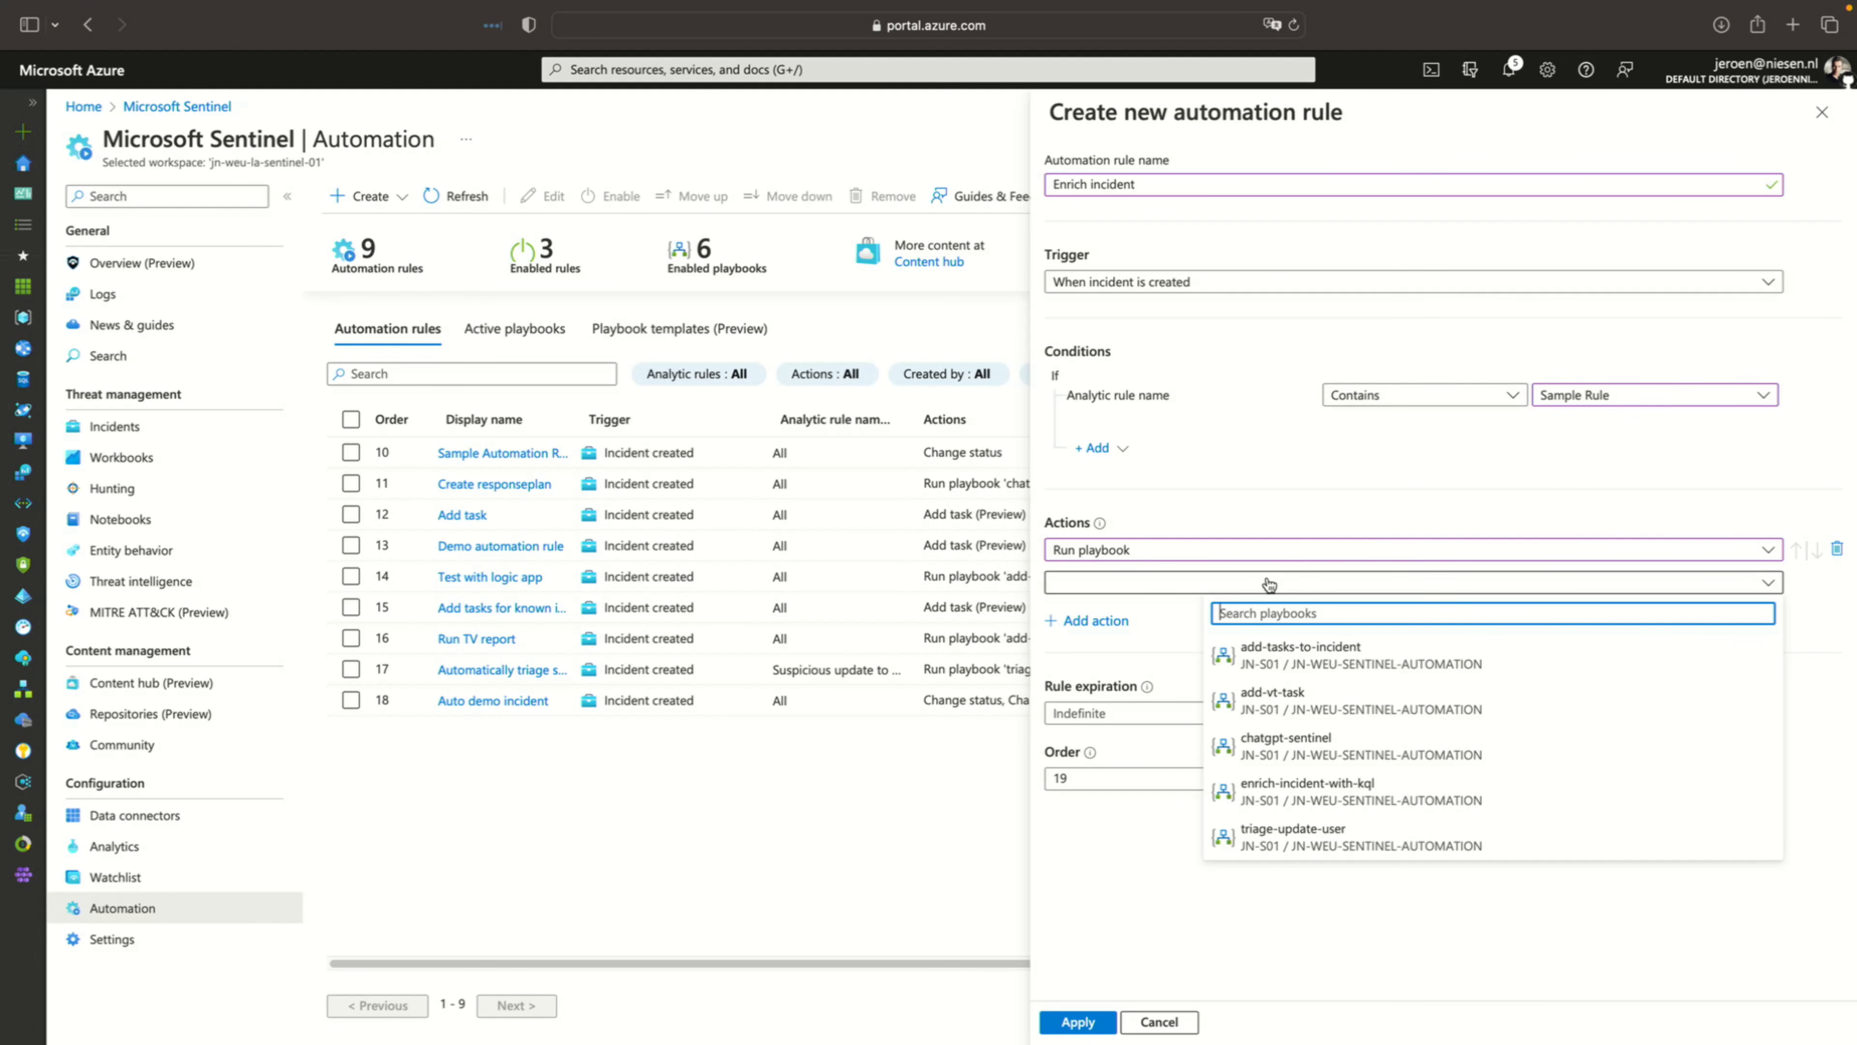
{"action": "type", "text": "enri"}
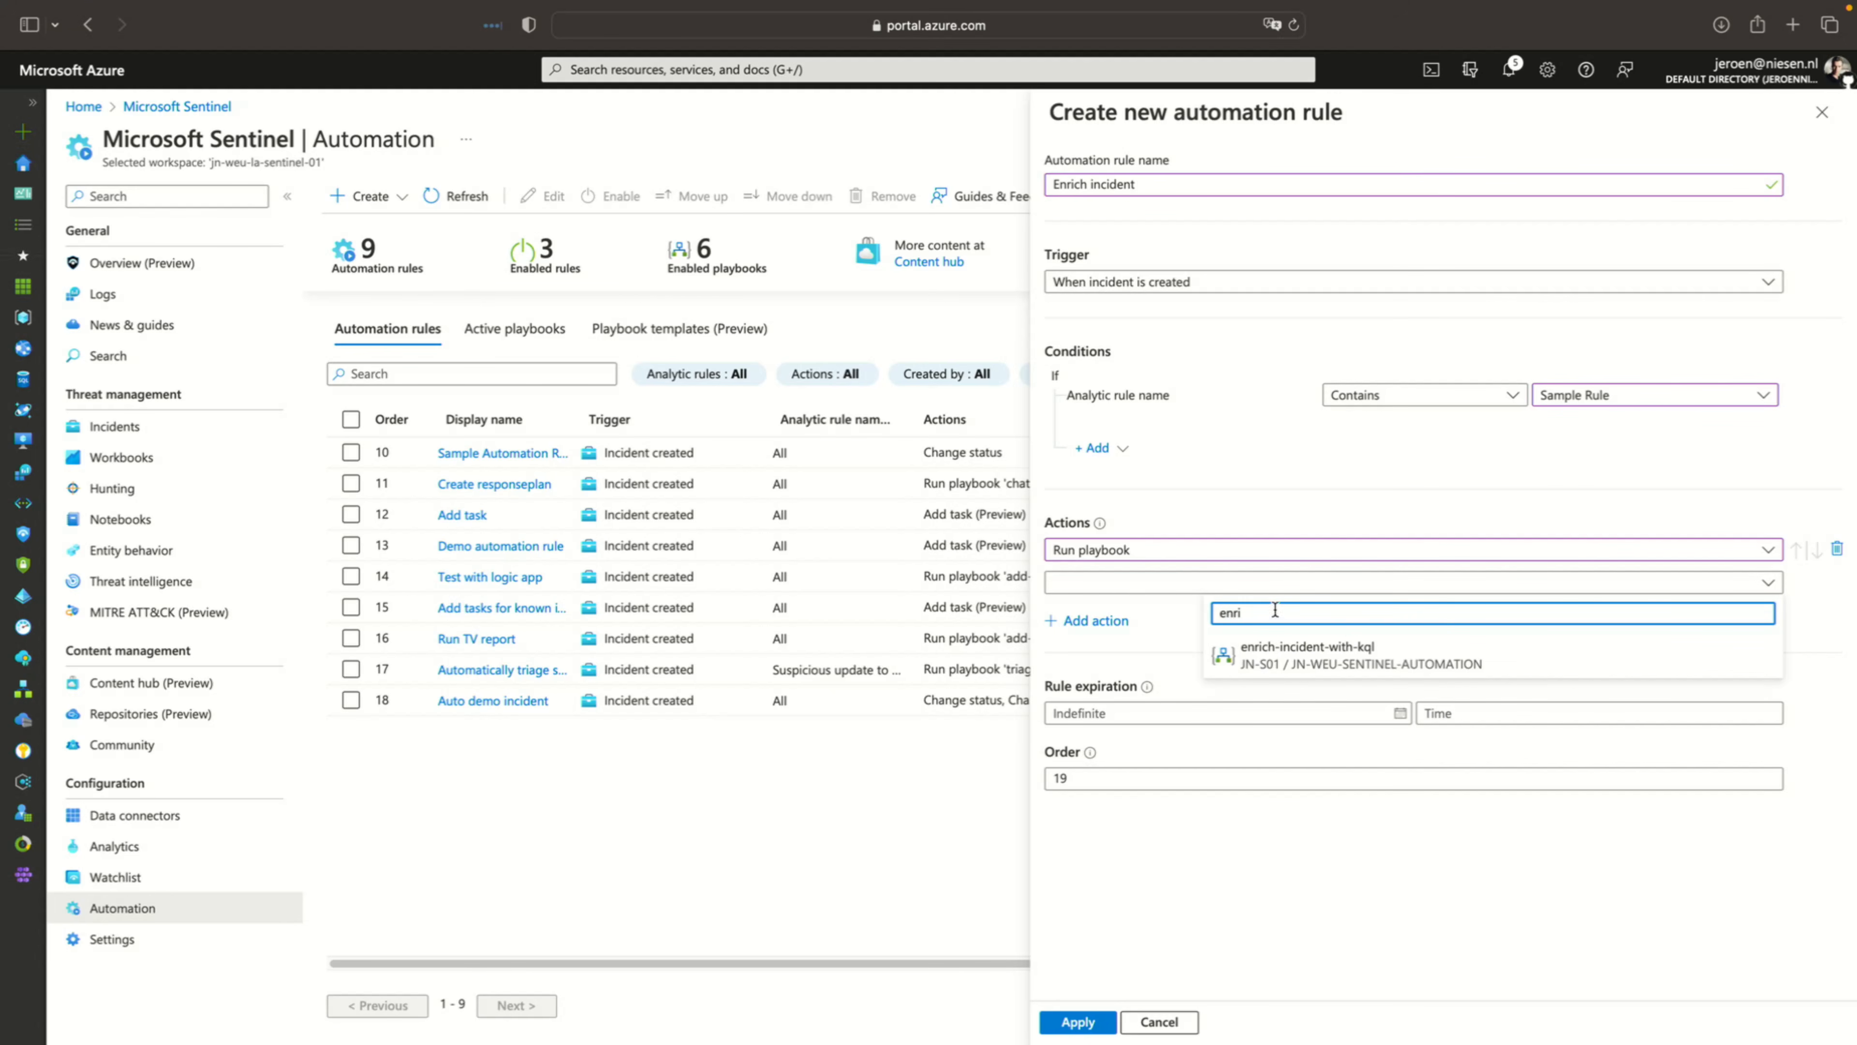
{"action": "left_click", "coordinate": [1310, 656]}
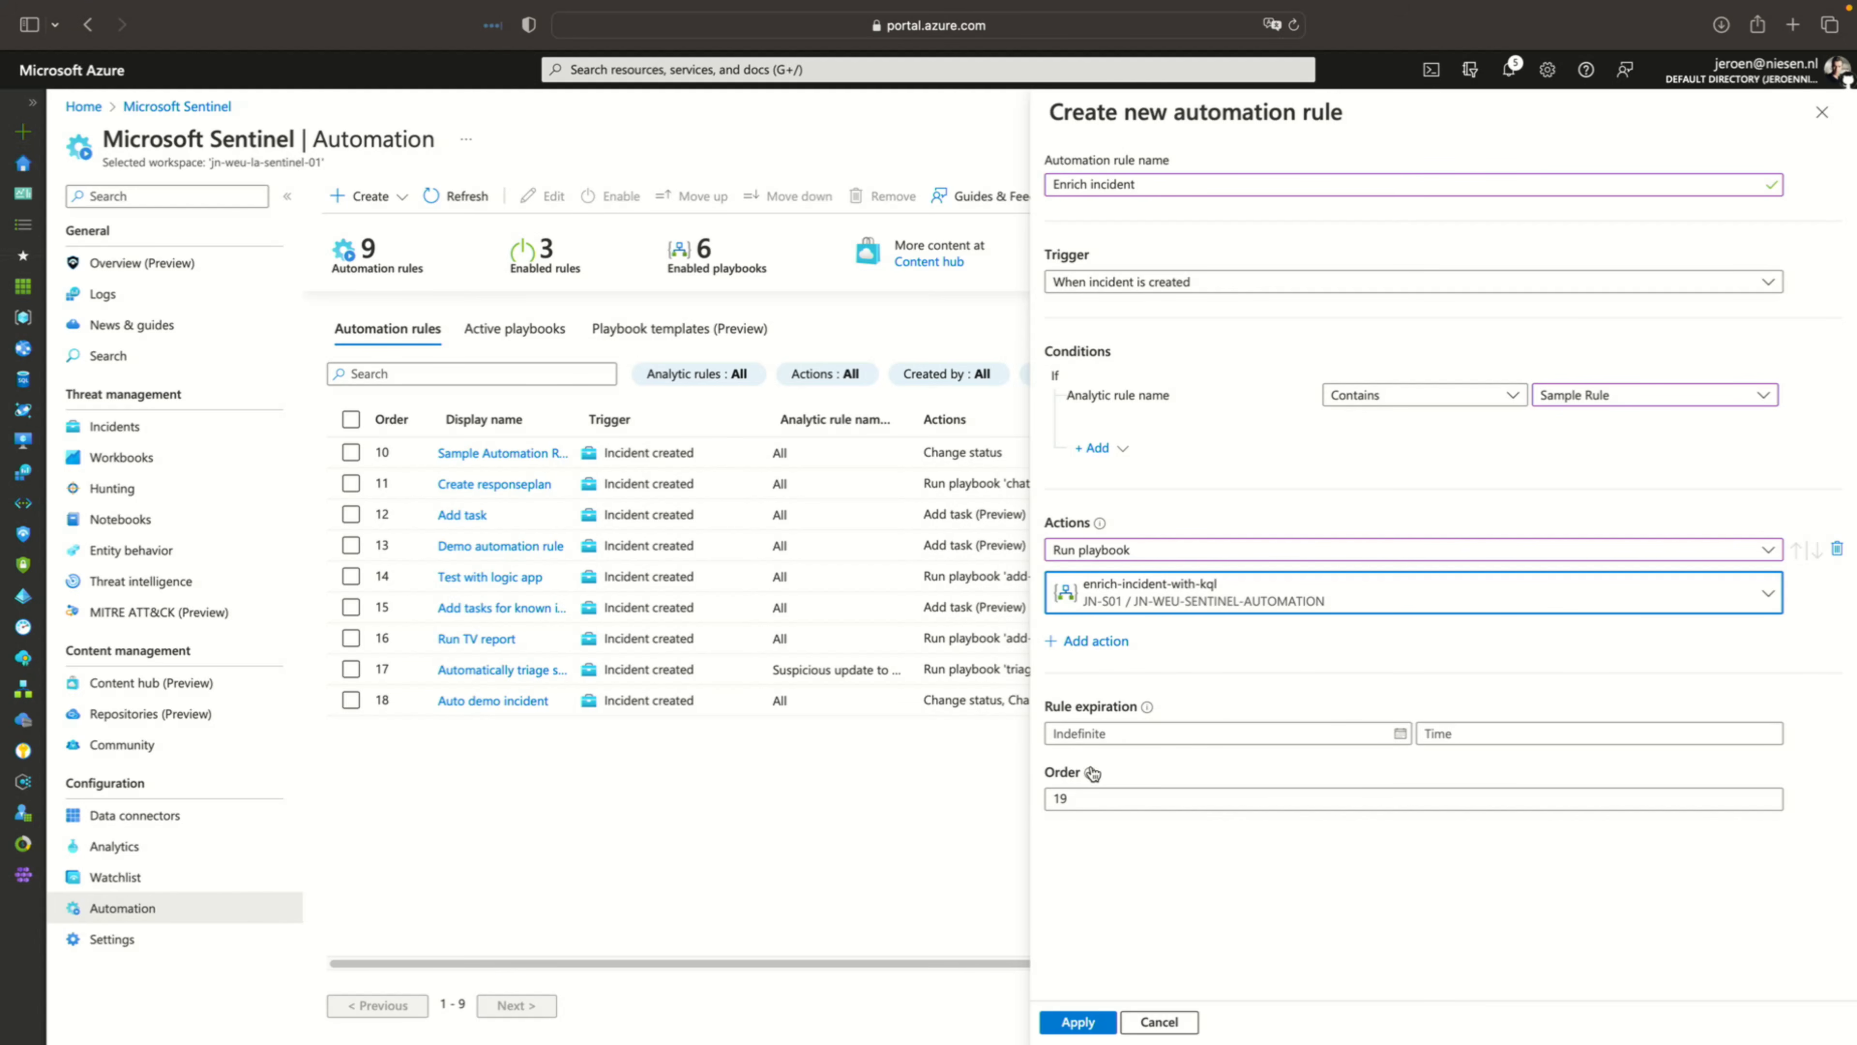
{"action": "left_click", "coordinate": [1079, 1022]}
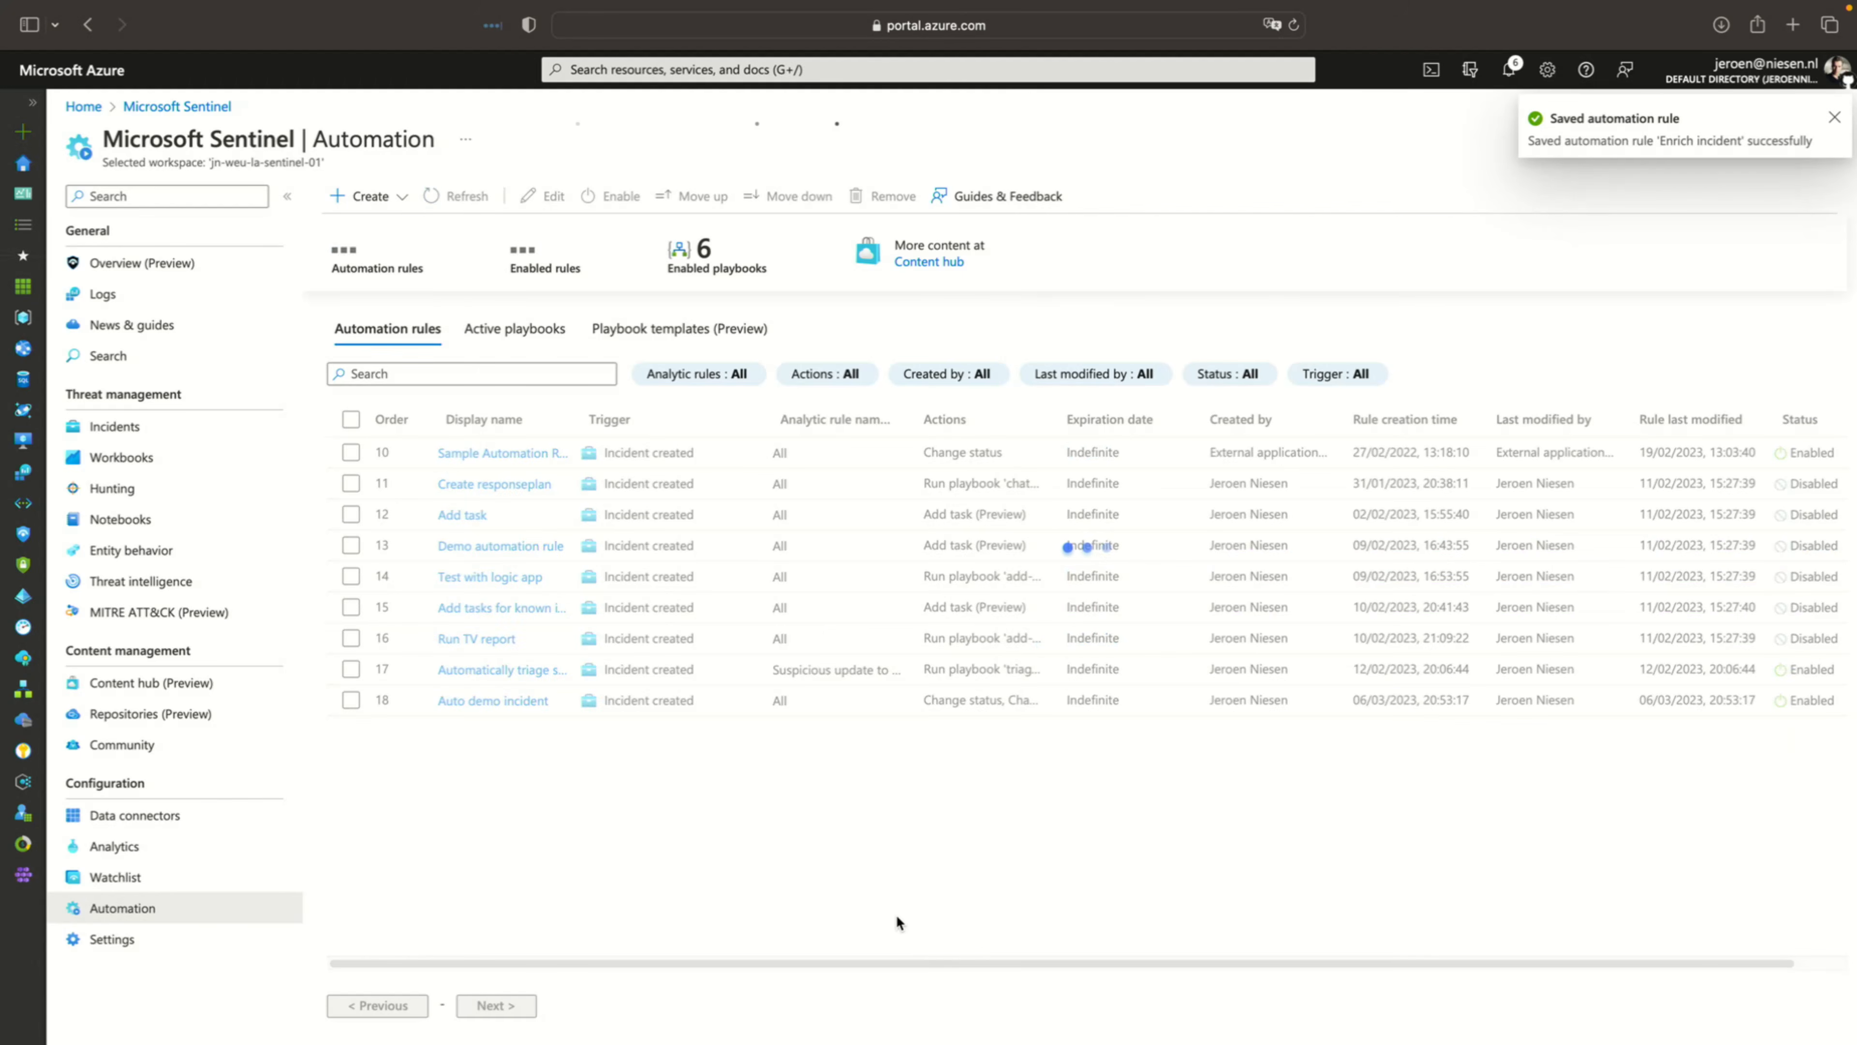